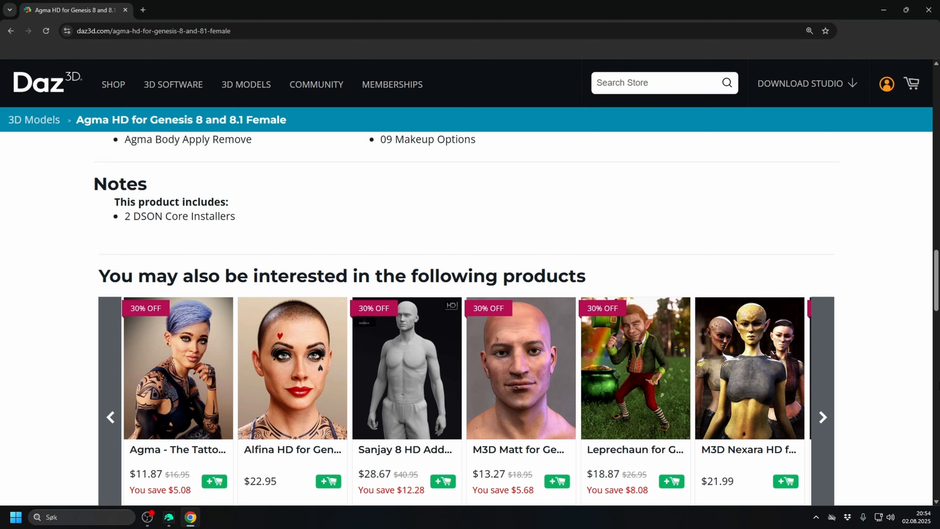
- Look through the related and promo-image products on the Agma HD store page and close the page
scroll(909, 394, down, 8)
scroll(606, 392, down, 10)
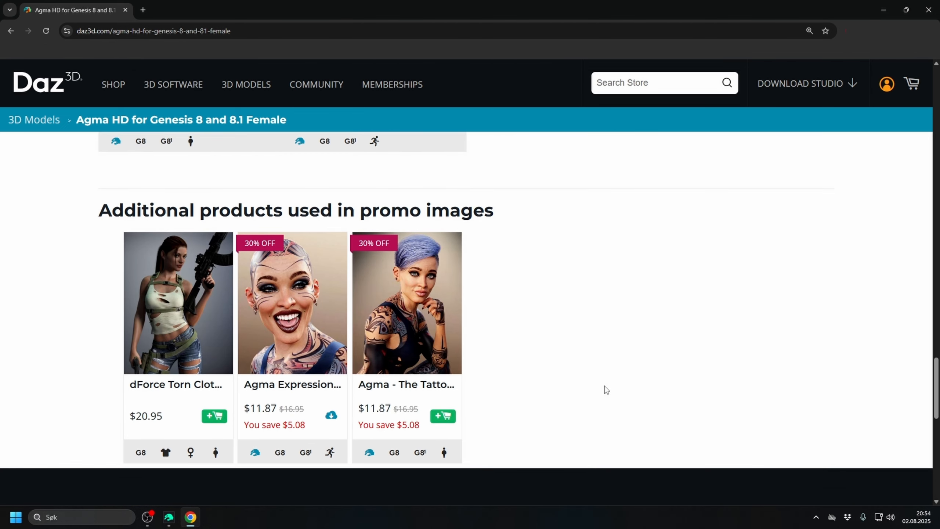
click(125, 13)
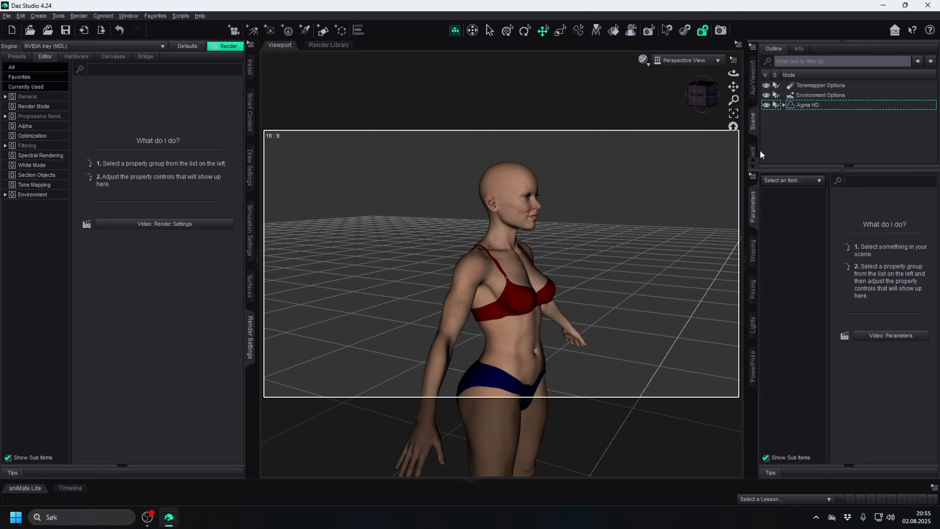
- Select the Agma HD figure in the scene
click(703, 92)
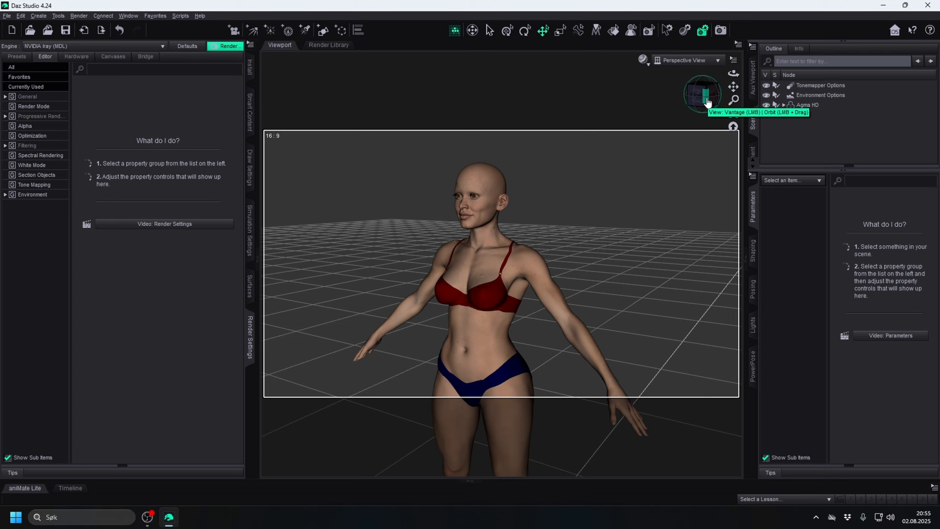
drag(707, 102, 685, 103)
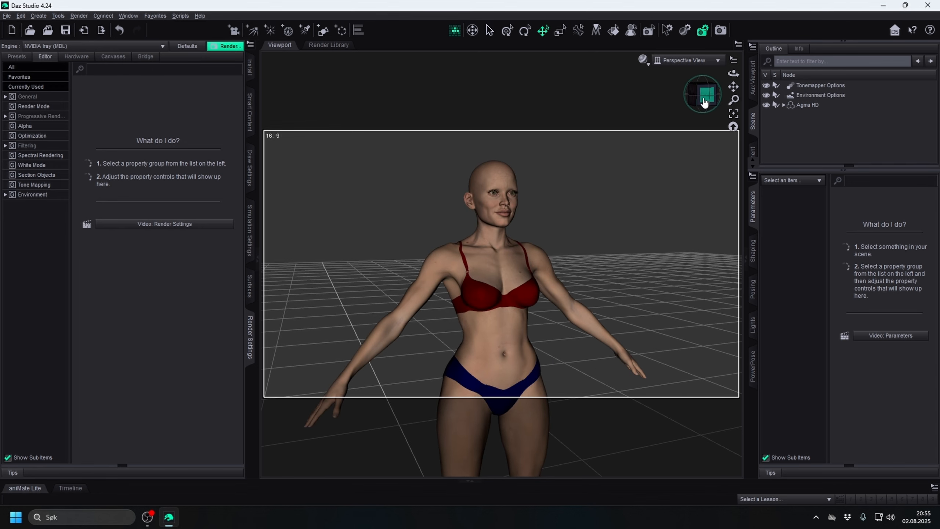
mouse_move(735, 83)
mouse_down()
mouse_move(737, 63)
mouse_move(735, 87)
mouse_up()
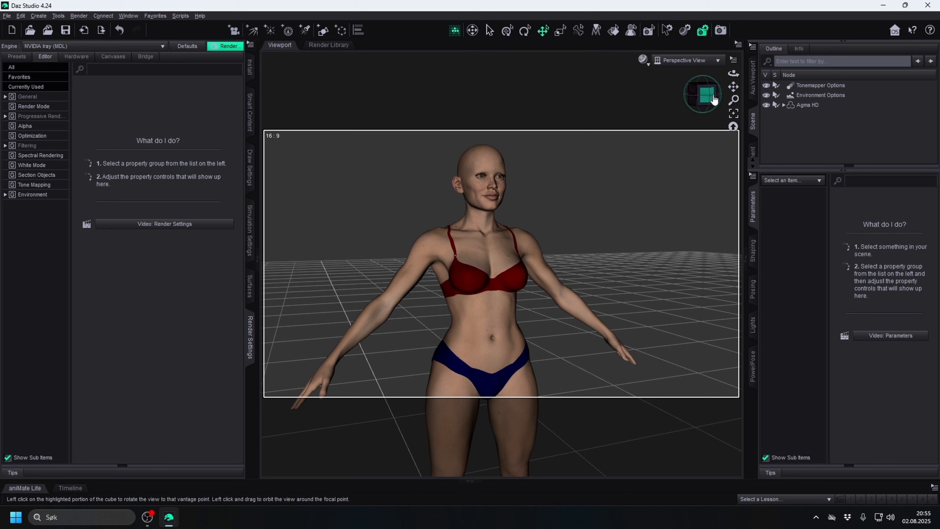
click(802, 102)
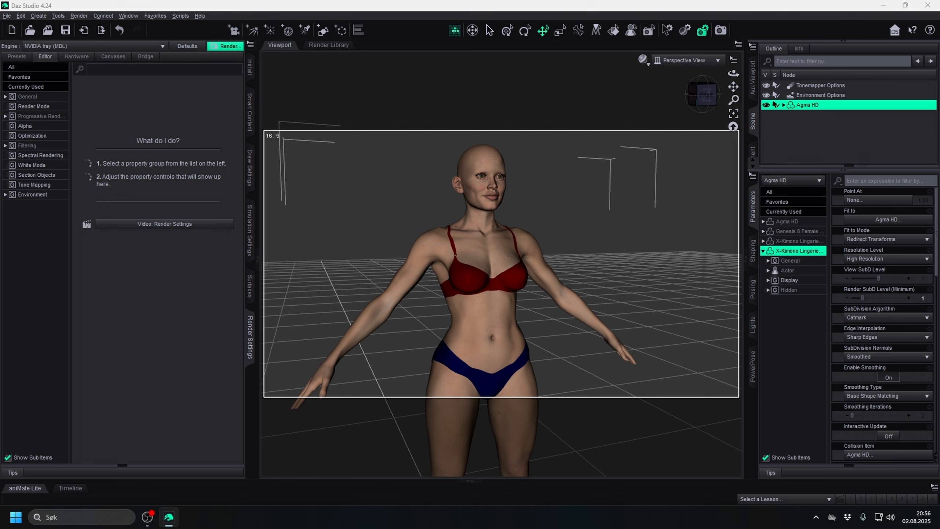
- Bring up the Content Library and show the Iray materials inside the Agma Eyebrows folder
drag(0, 19, 511, 74)
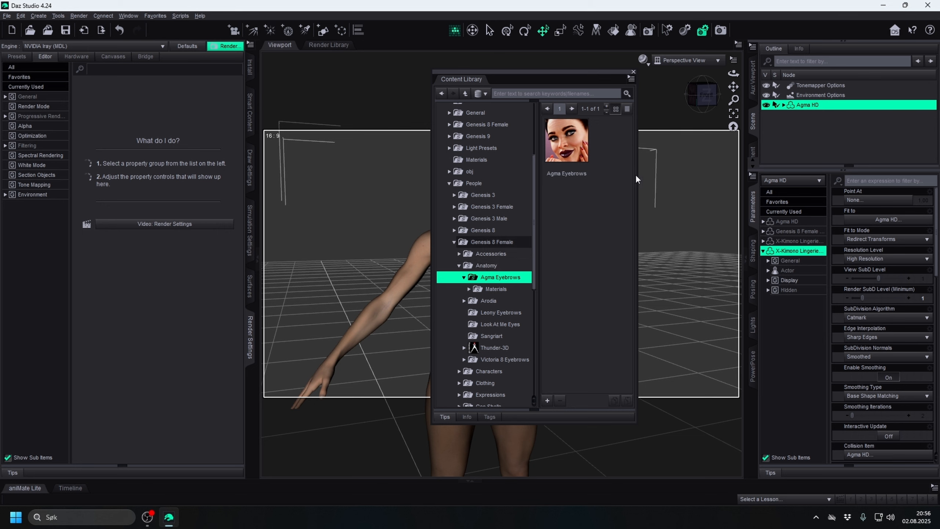
mouse_move(537, 74)
mouse_down()
mouse_move(326, 74)
mouse_move(542, 75)
mouse_up()
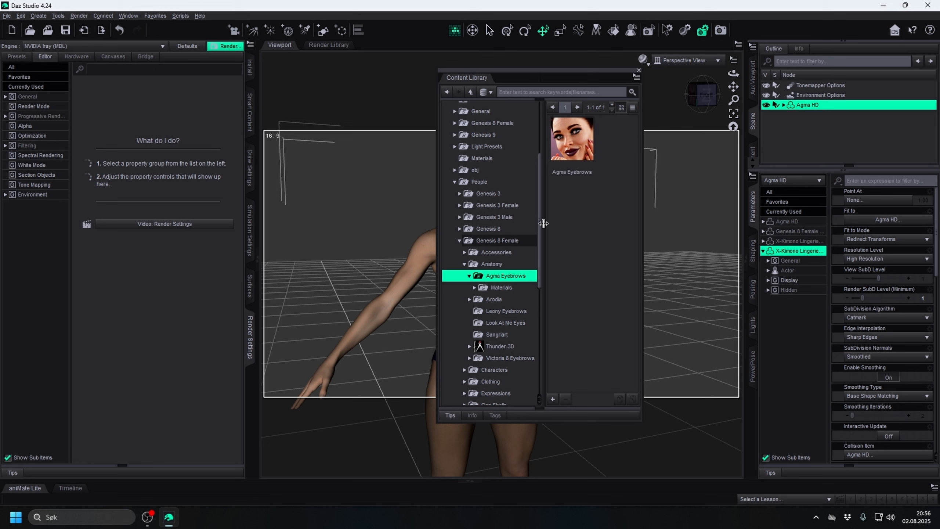
click(498, 288)
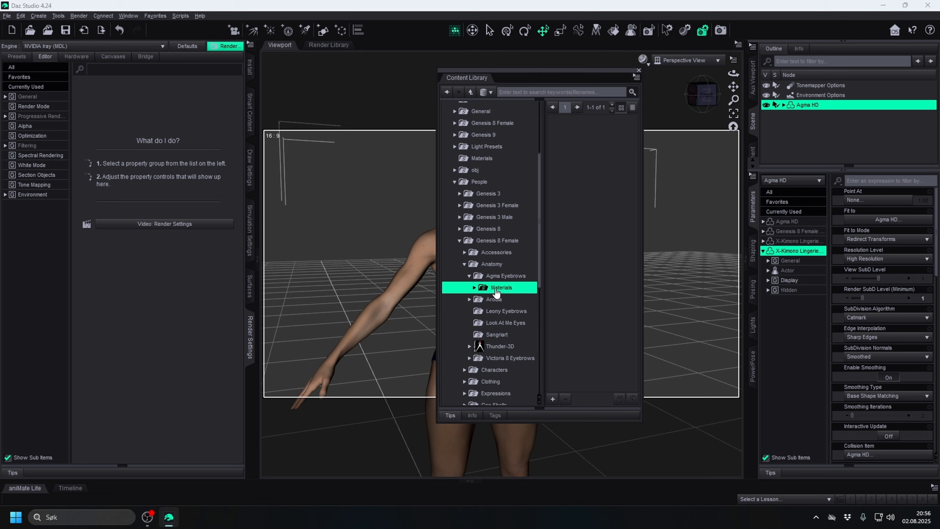
click(475, 287)
click(500, 299)
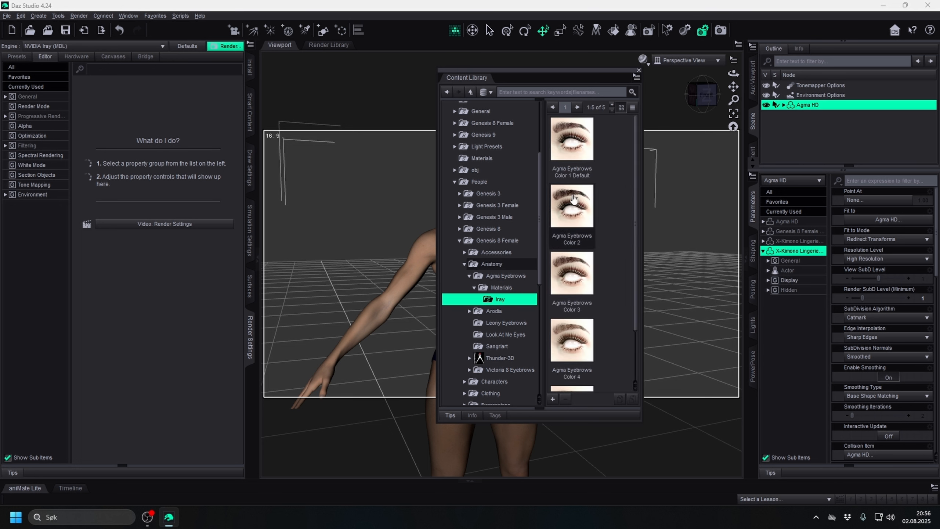
- Load Agma Eyebrows onto the figure from the Content Library and close the library
click(514, 288)
click(515, 299)
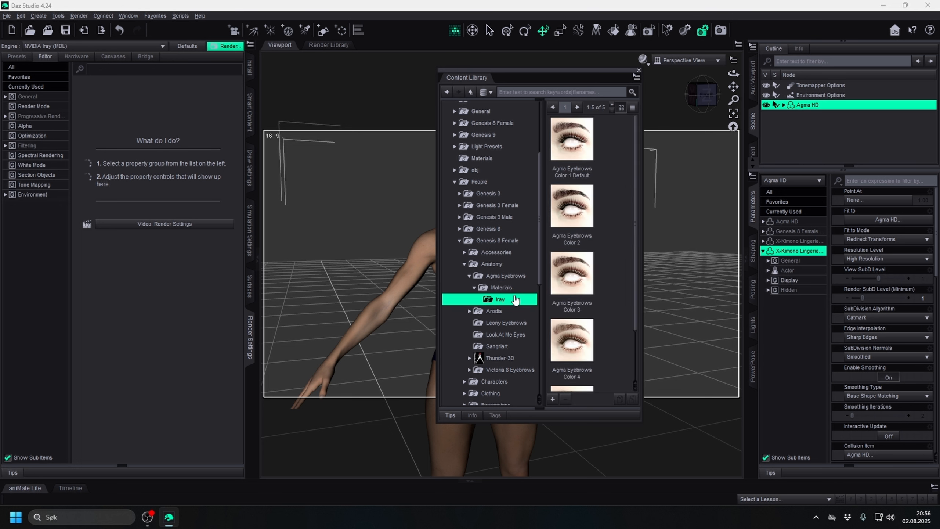
click(511, 289)
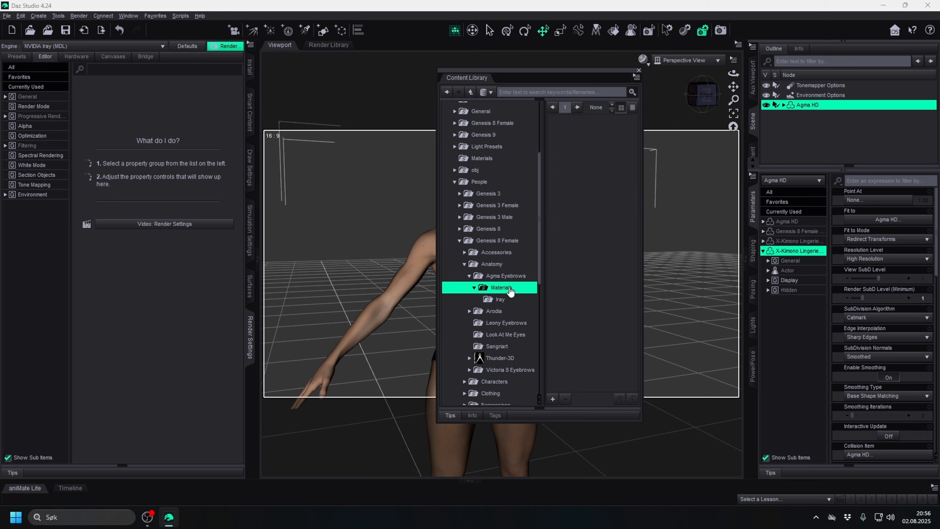
click(509, 275)
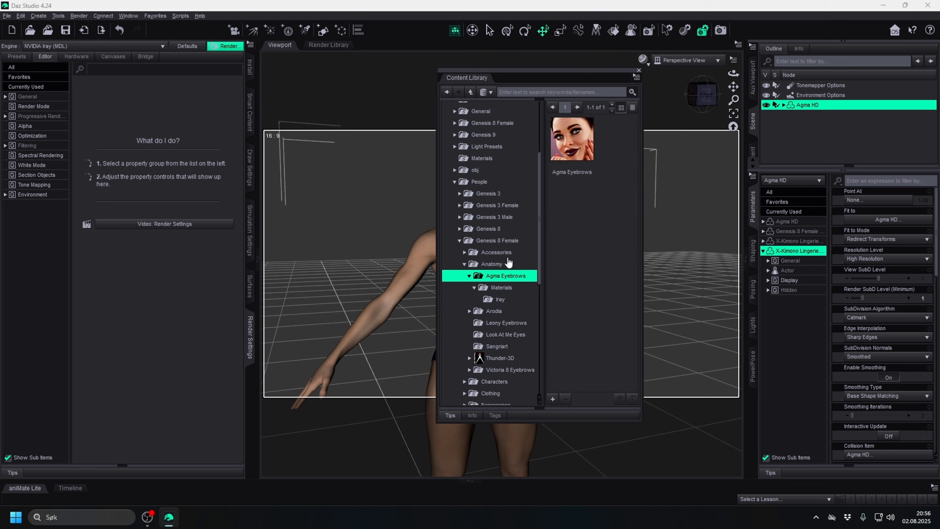
click(510, 300)
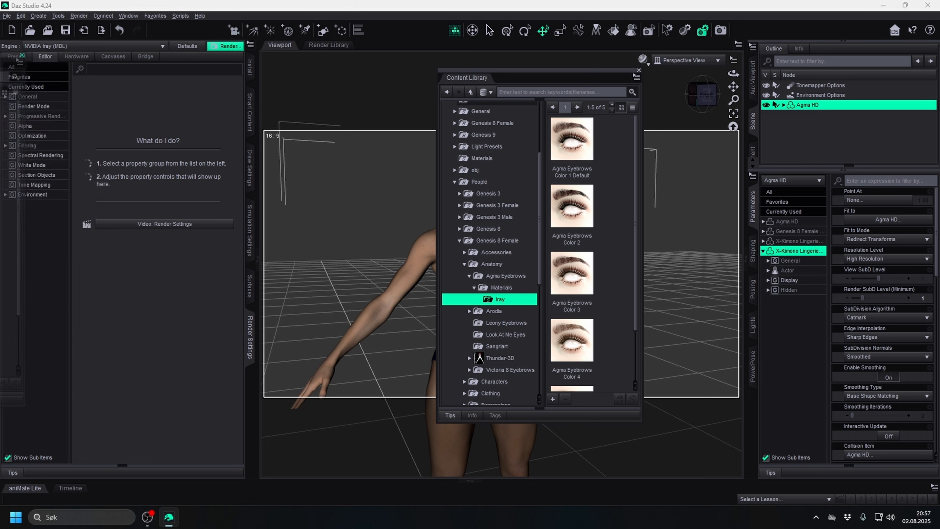
click(639, 70)
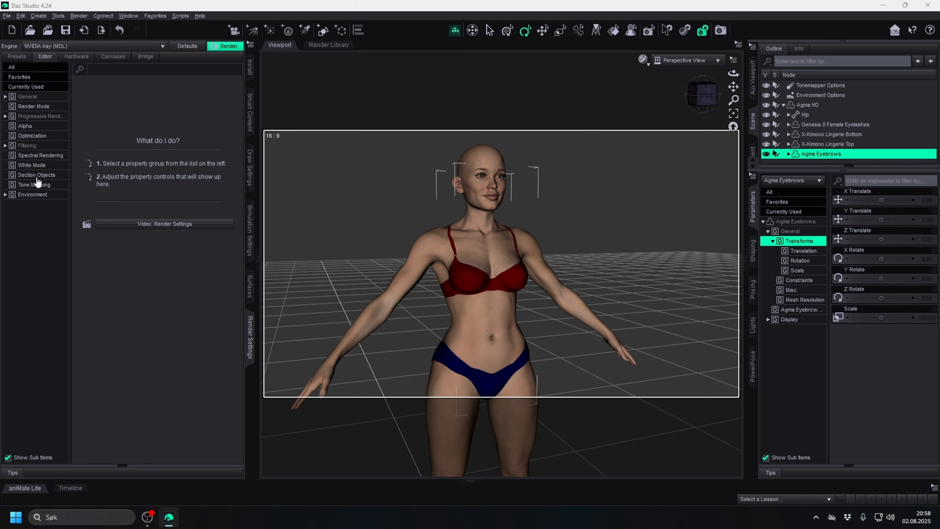
- Preview the figure's face and eyebrows with the NVIDIA Iray draw style, close up and from the front
drag(731, 84, 743, 140)
scroll(696, 163, up, 5)
scroll(696, 163, up, 3)
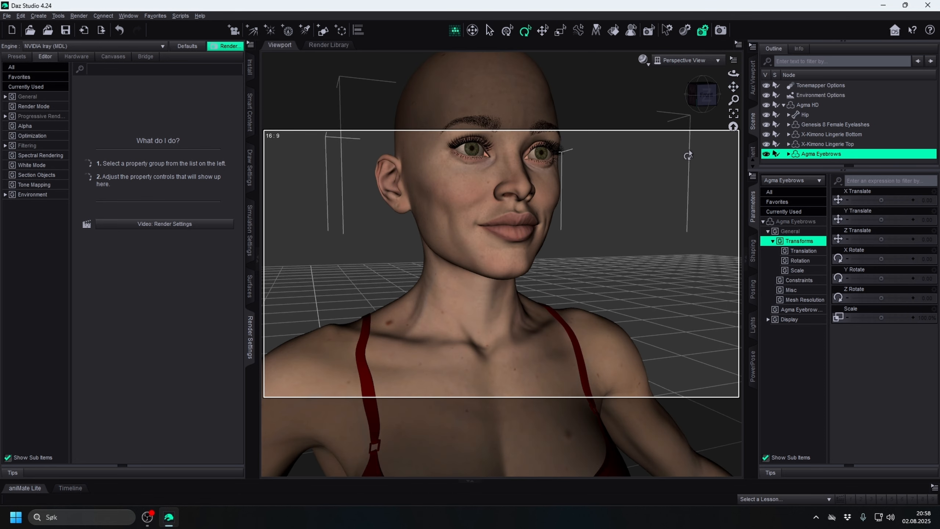
drag(734, 86, 734, 97)
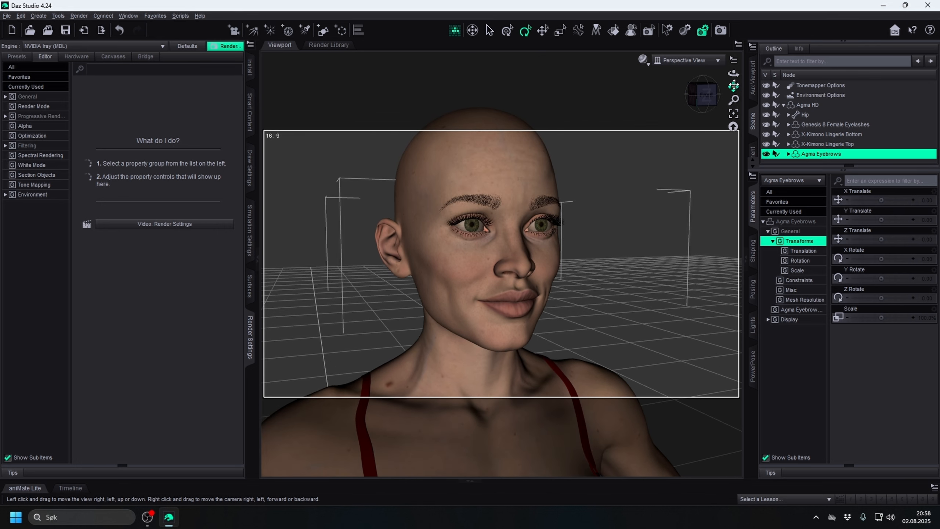
click(650, 68)
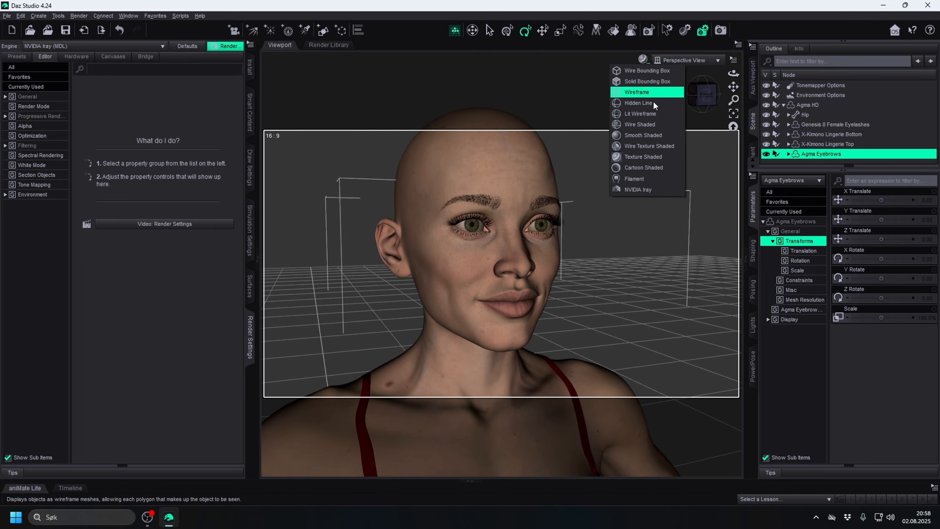
click(651, 188)
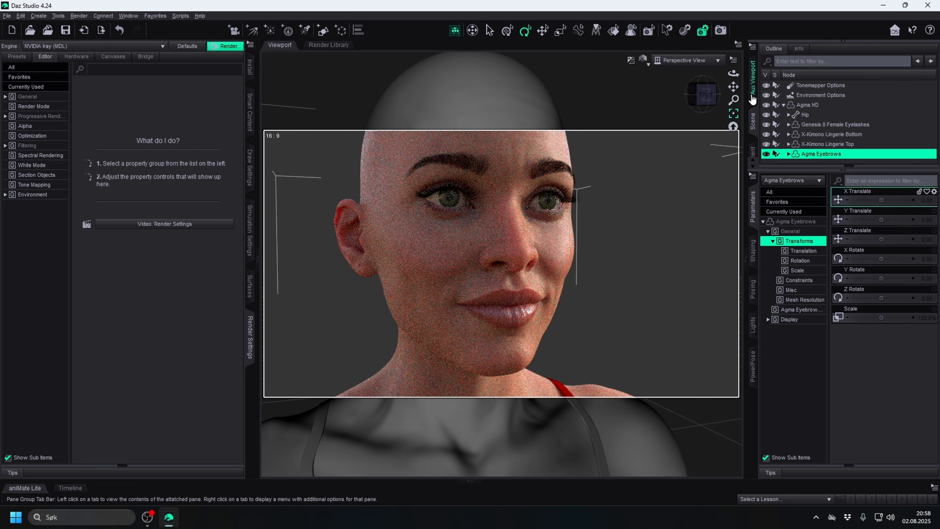
scroll(688, 149, down, 5)
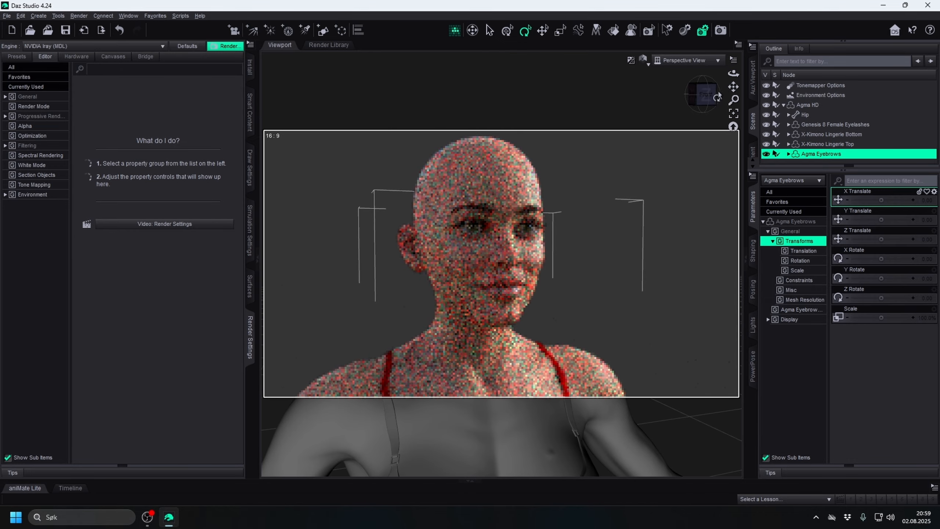
click(705, 94)
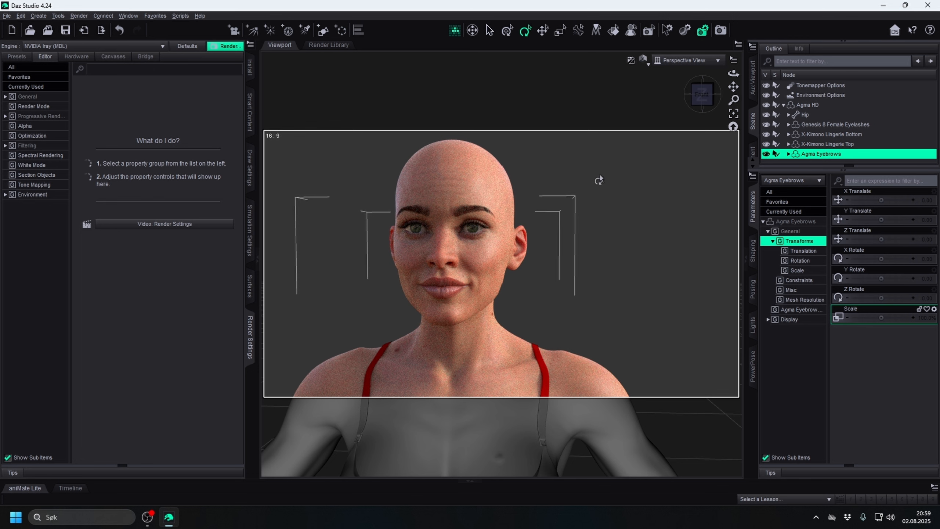
- Select the Agma HD figure and set the viewport draw style to Texture Shaded
double_click(824, 104)
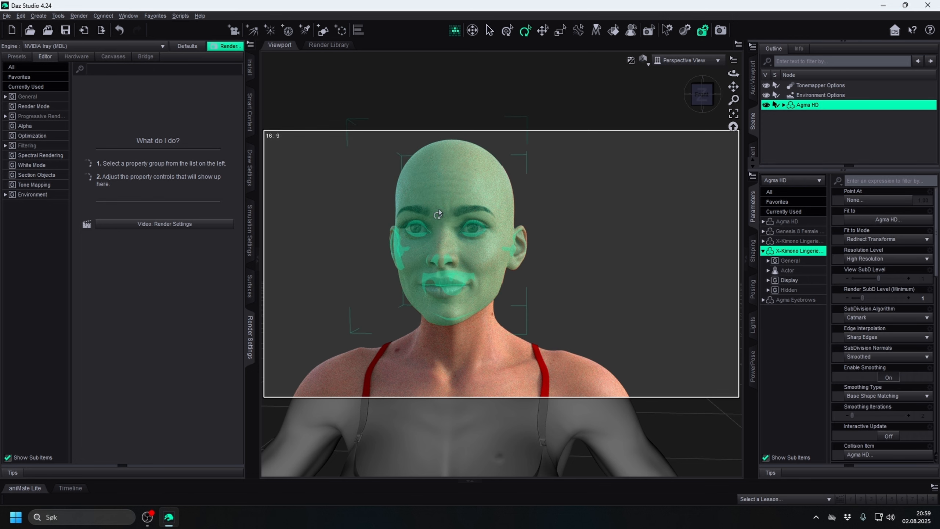
click(659, 62)
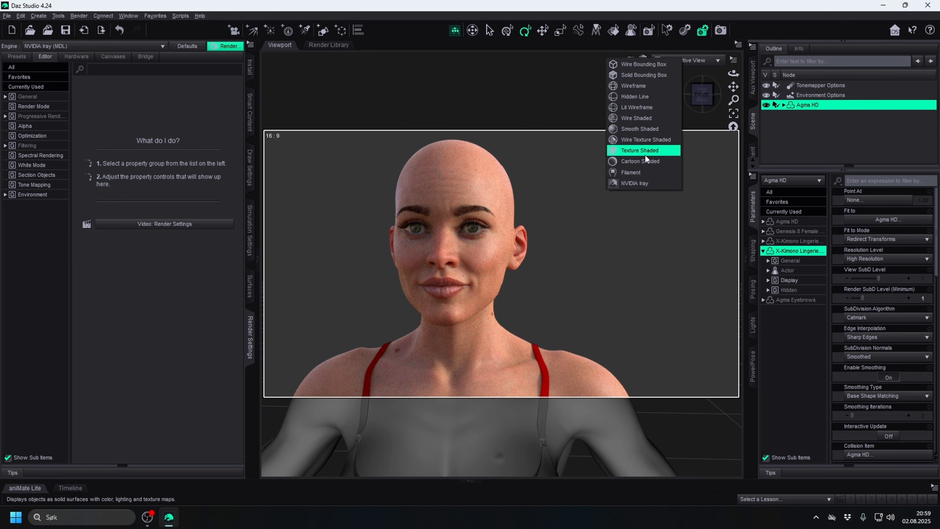
click(645, 155)
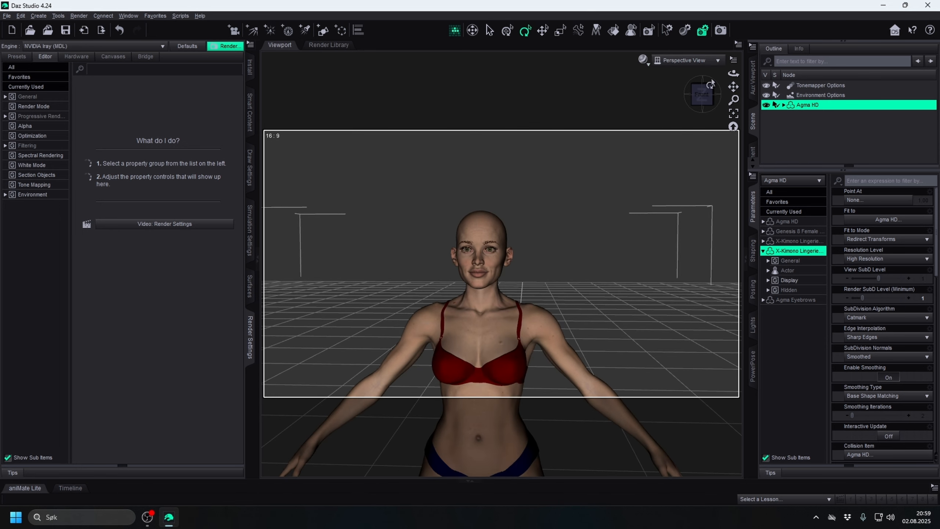
- Filter the Agma HD figure's parameters by "fit"
drag(734, 86, 725, 31)
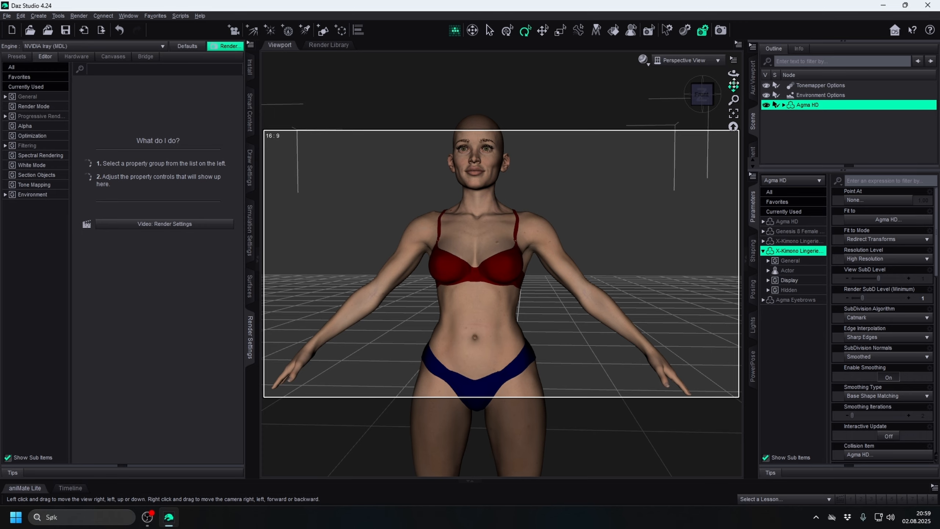
drag(703, 91, 723, 41)
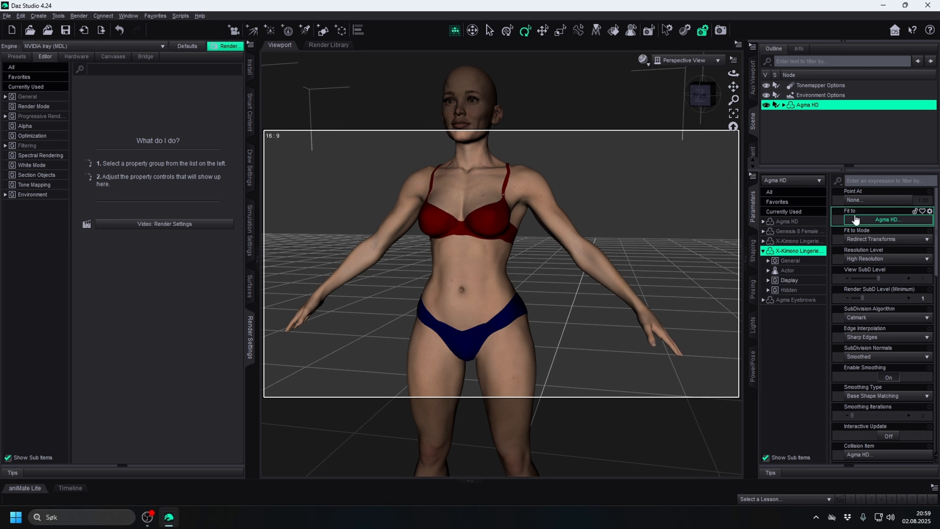
click(883, 178)
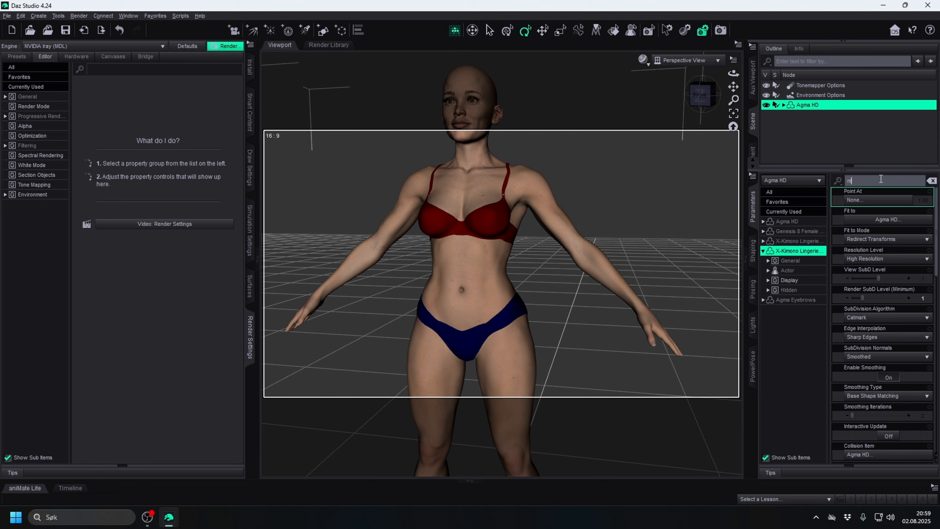
text(fit)
click(785, 221)
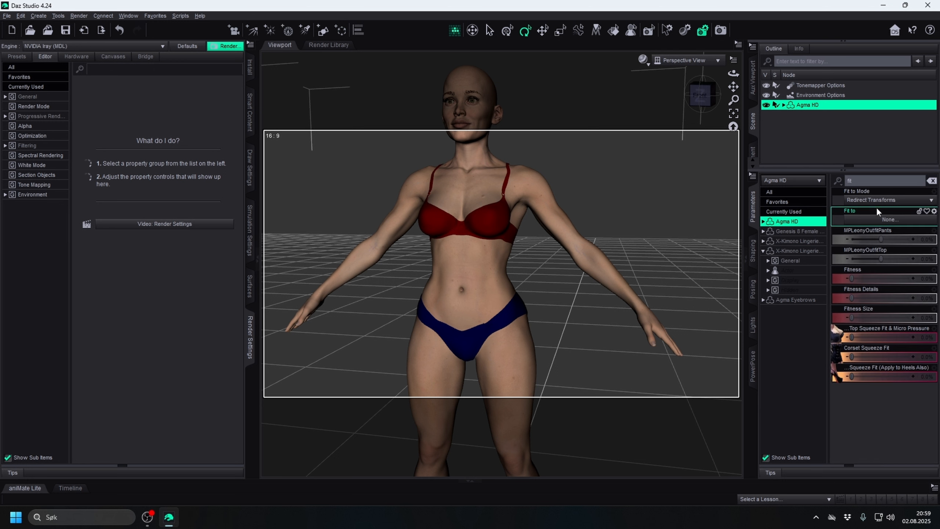
- Clear the "fit" filter to list all of the Agma HD parameters
key(ctrl)
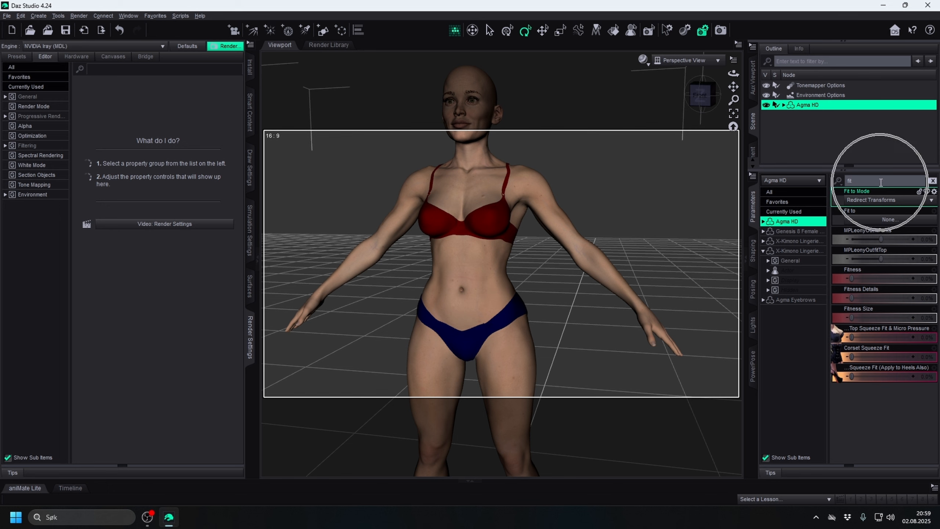
key(ctrl)
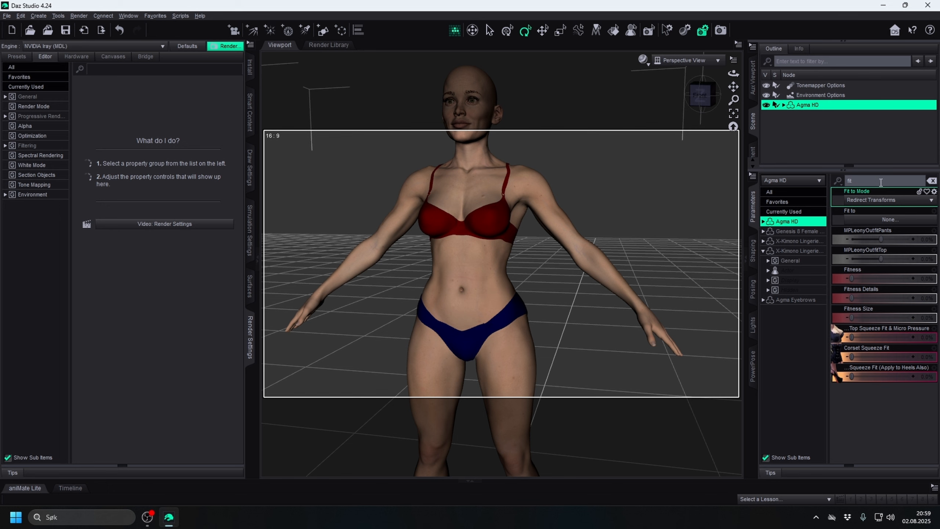
key(ctrl)
key(ctrl)
double_click(881, 182)
click(932, 180)
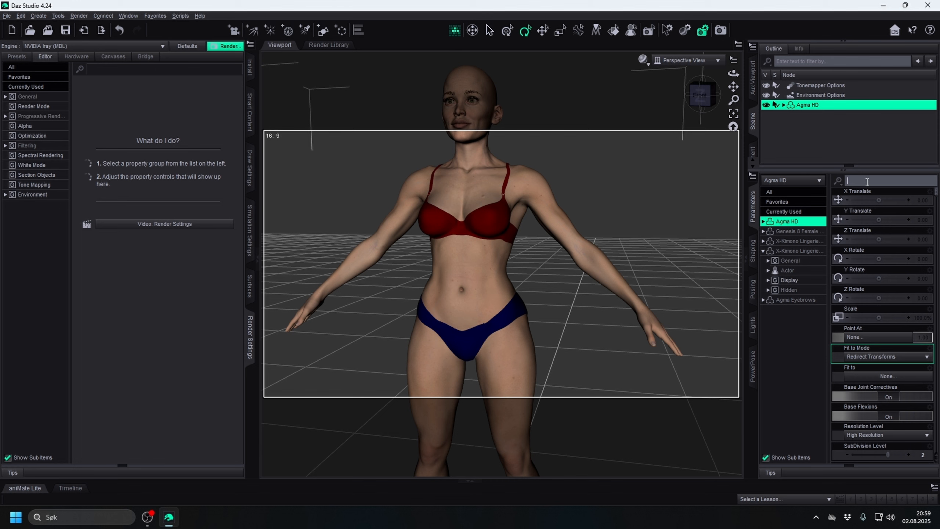
click(874, 196)
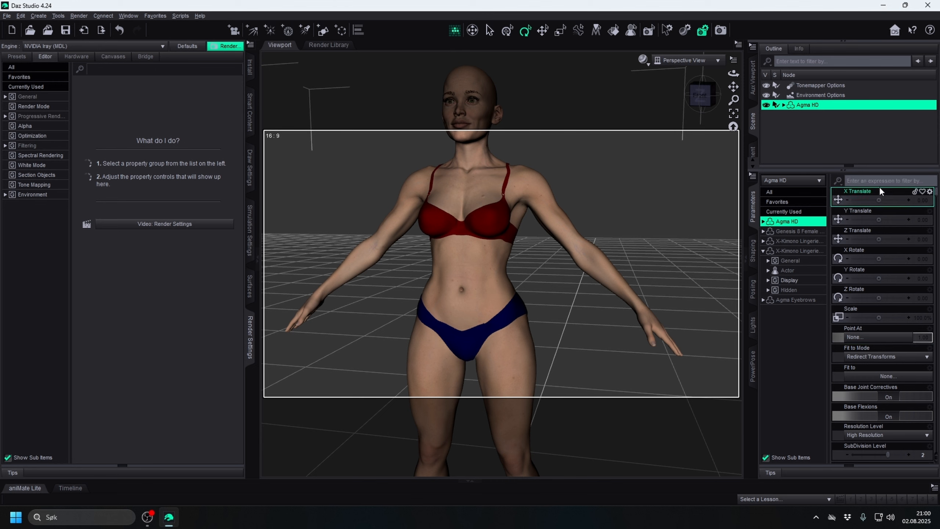
- Filter the Agma HD parameters by "x" and look through the figure's full parameter list
click(891, 179)
text(x)
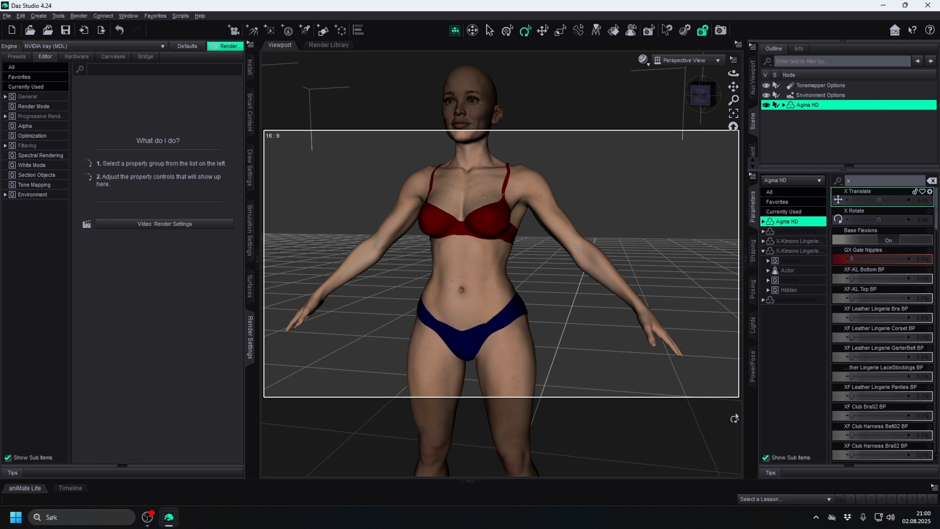
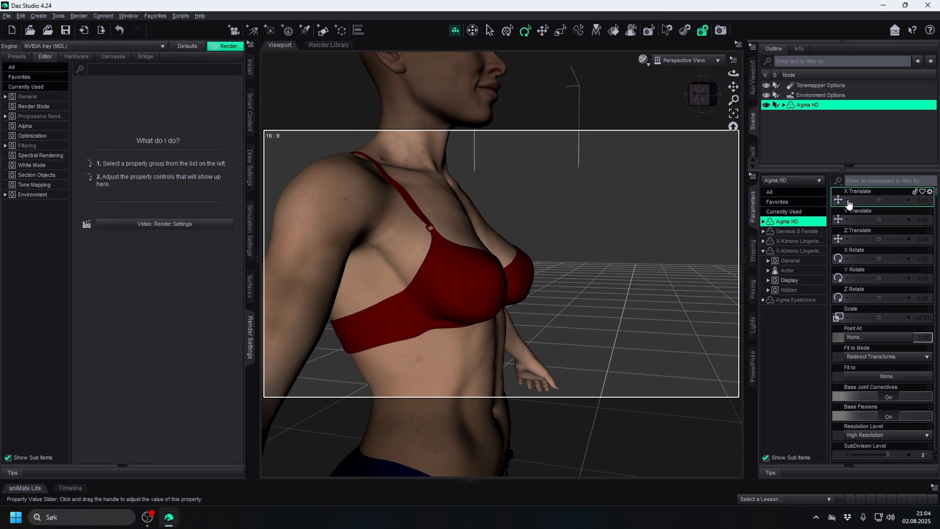
scroll(849, 203, down, 10)
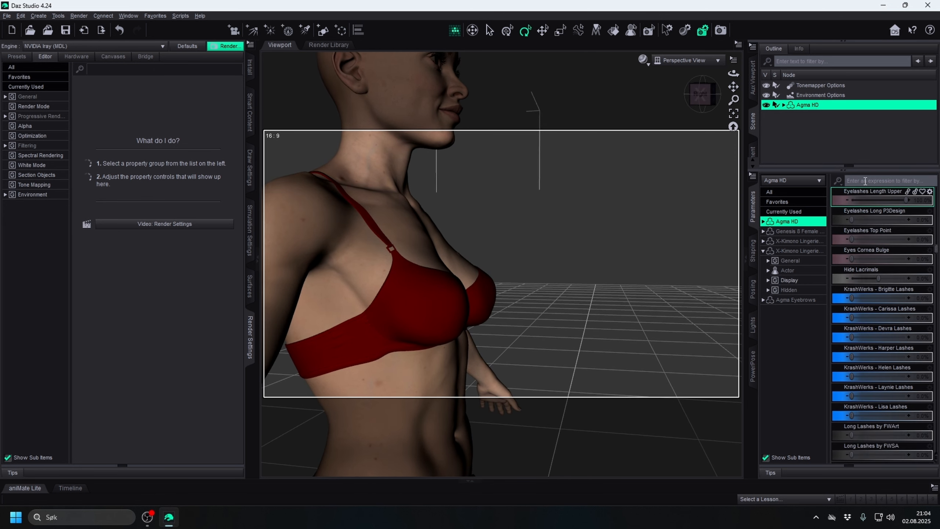
- Examine the Agma HD figure's chest and torso from the side, at an angle and from the front
drag(733, 87, 711, 118)
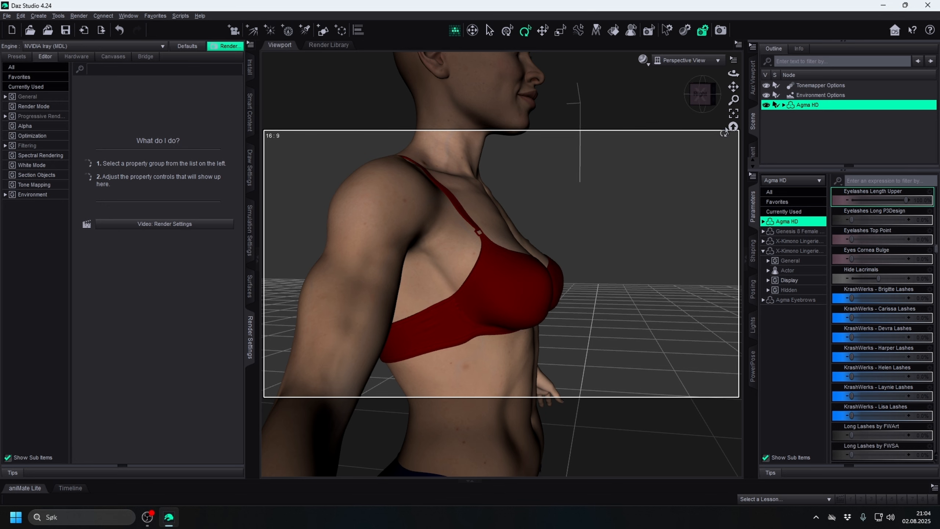
click(702, 102)
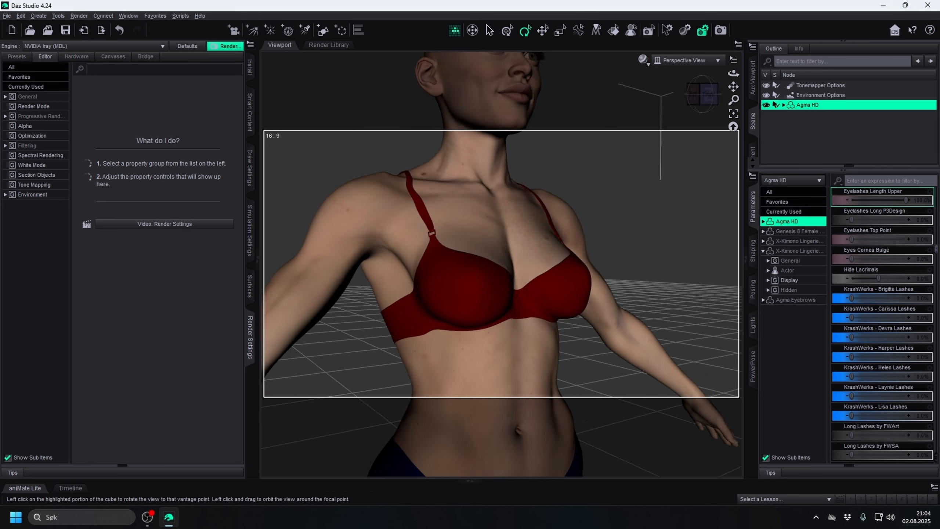
drag(733, 87, 734, 122)
scroll(657, 174, down, 3)
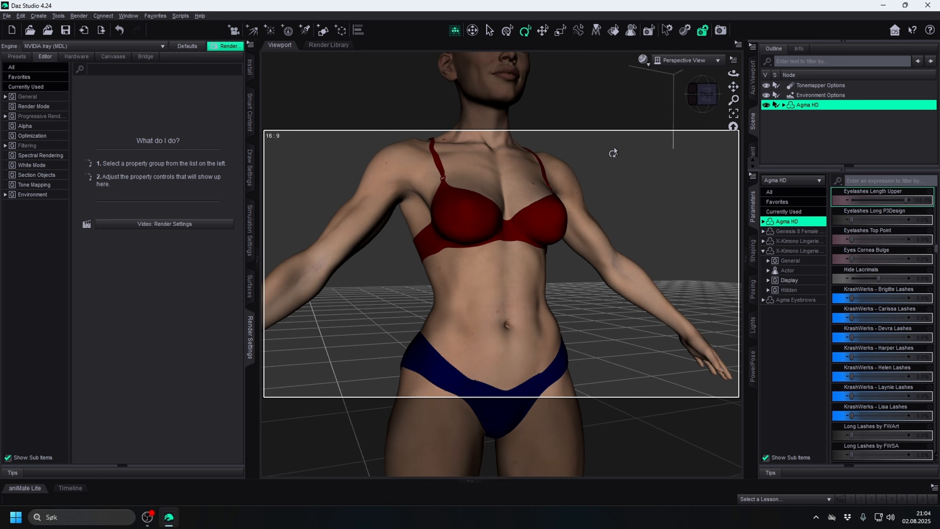
click(701, 105)
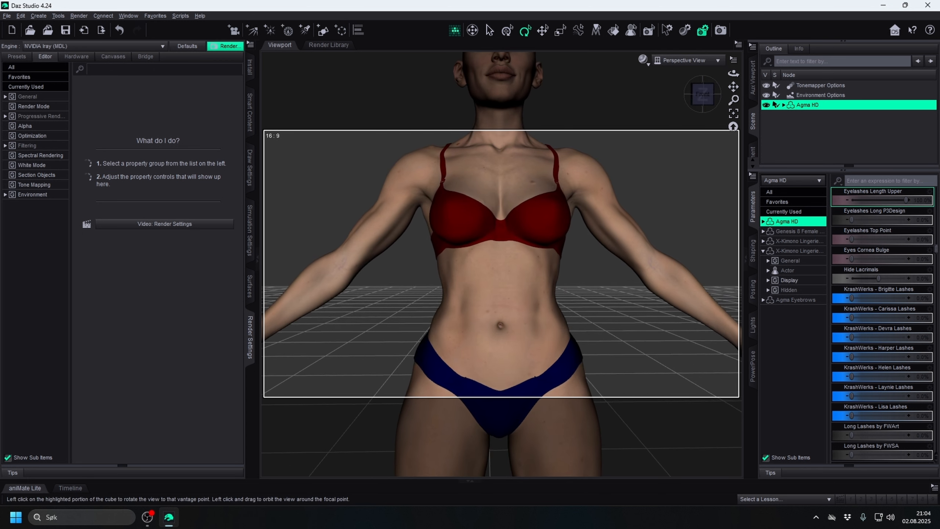
mouse_move(700, 105)
mouse_down()
mouse_move(706, 115)
mouse_move(696, 90)
mouse_move(703, 97)
mouse_up()
click(703, 99)
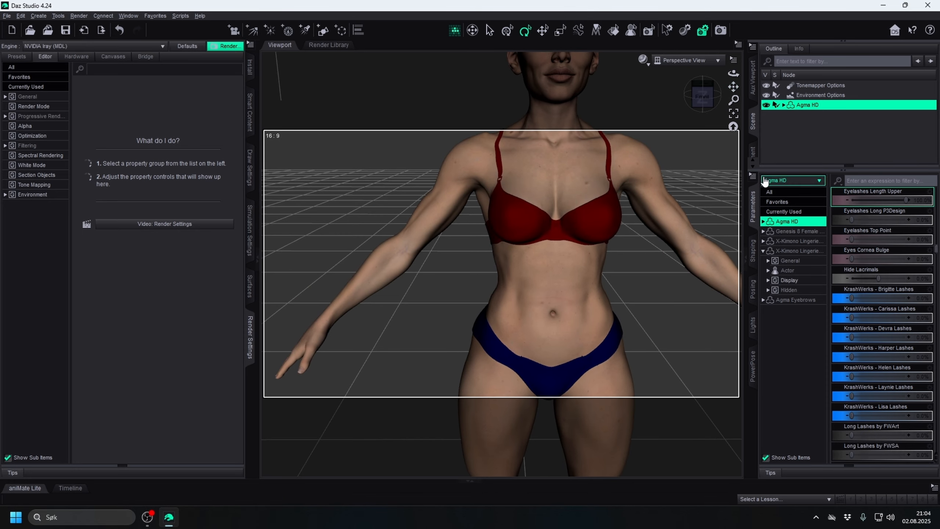
drag(734, 87, 736, 128)
scroll(632, 143, up, 2)
scroll(632, 143, down, 1)
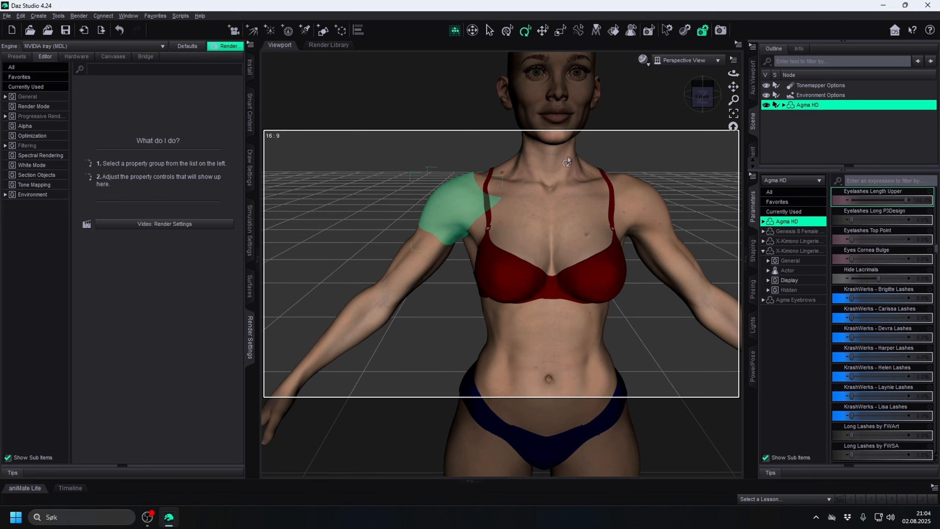
- Frame the view on the figure's right pectoral, clear the selection and inspect the torso from the front and at an angle
click(496, 278)
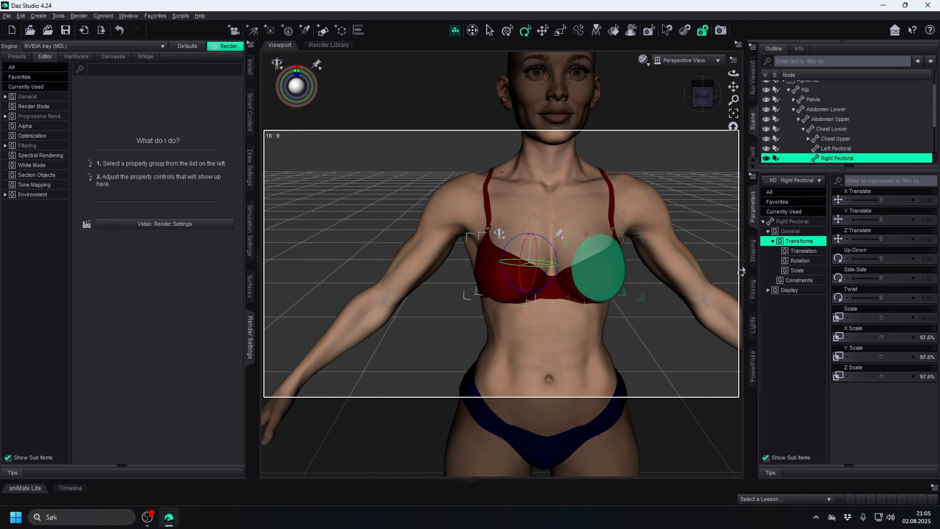
click(734, 115)
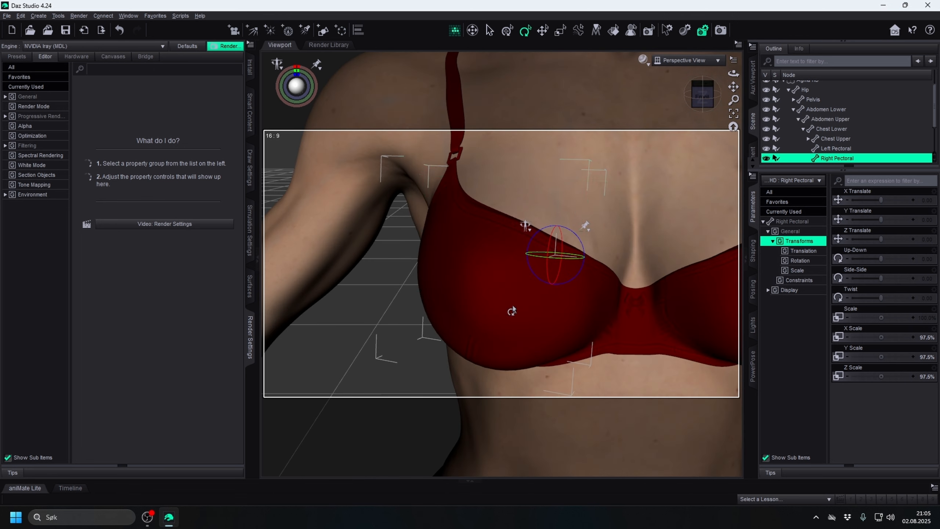
scroll(479, 321, down, 5)
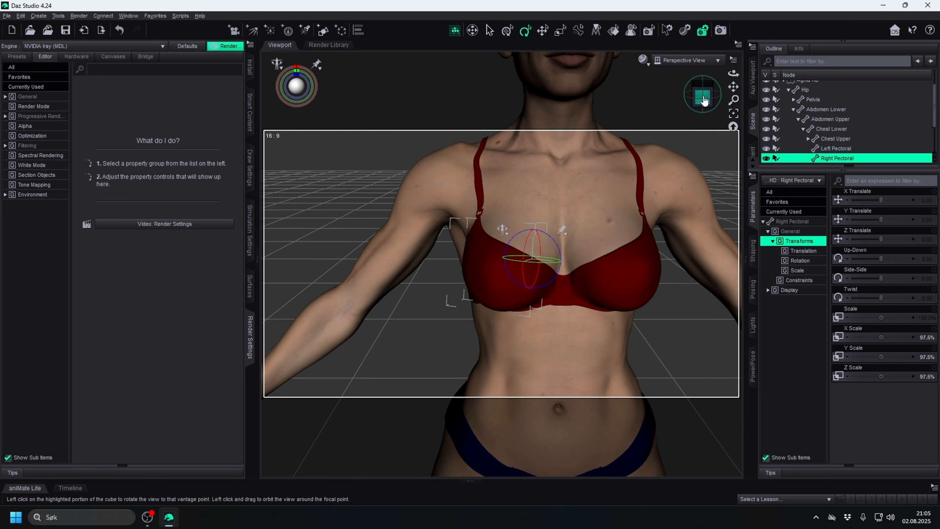
mouse_move(703, 100)
mouse_down()
mouse_move(768, 100)
mouse_move(704, 97)
mouse_move(708, 105)
mouse_up()
click(722, 78)
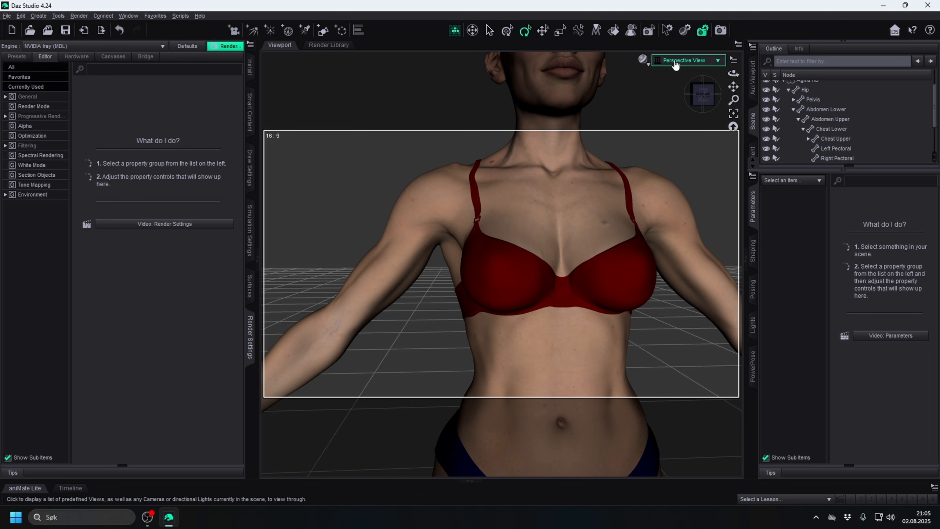
drag(733, 87, 703, 138)
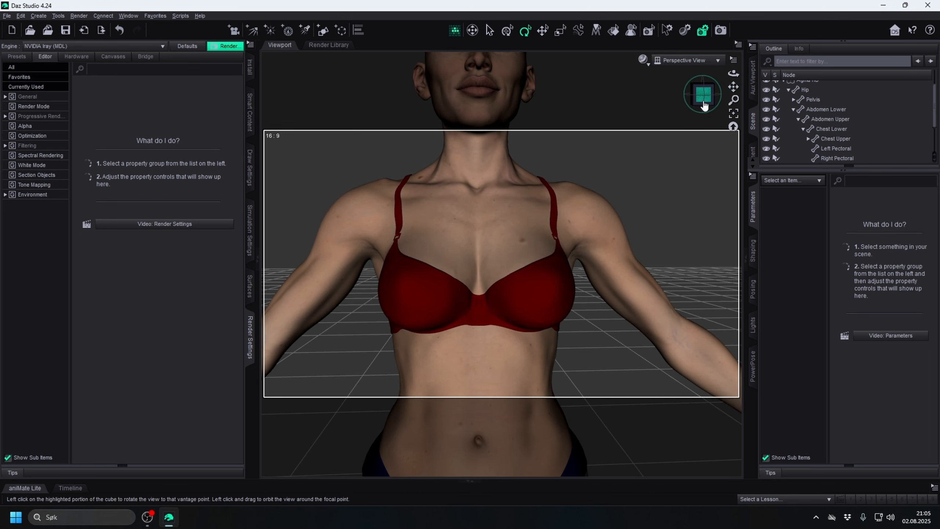
mouse_move(703, 102)
mouse_down()
mouse_move(766, 99)
mouse_move(573, 88)
mouse_move(734, 104)
mouse_move(716, 99)
mouse_up()
scroll(709, 165, down, 3)
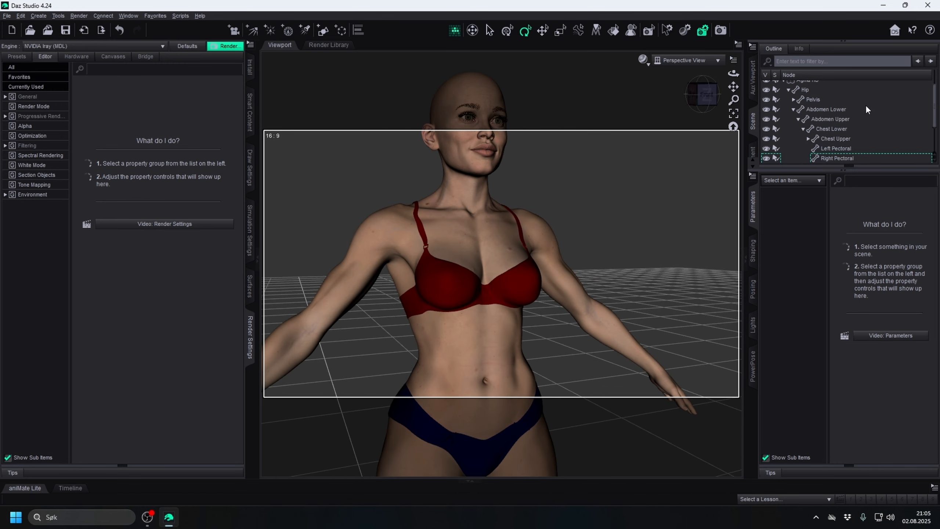
- Collapse the whole scene hierarchy and select the Agma HD figure
right_click(858, 108)
mouse_move(860, 174)
click(820, 176)
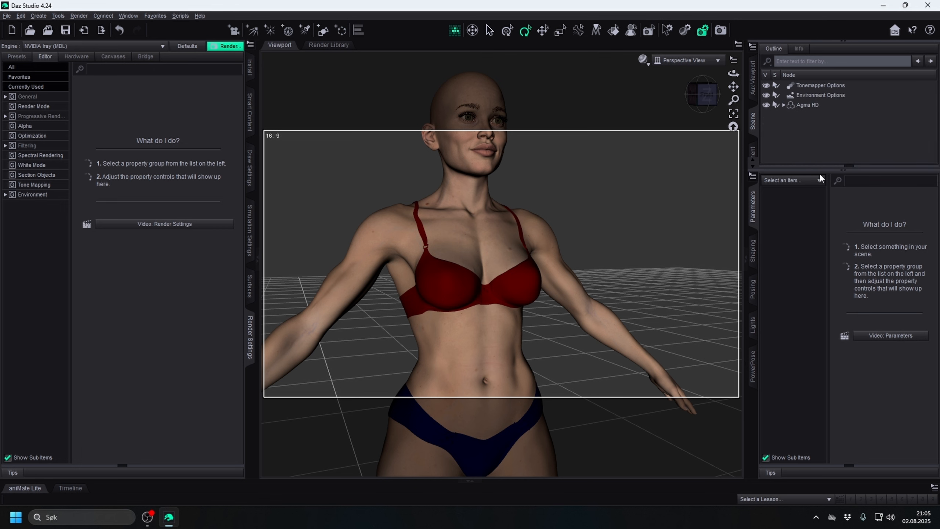
click(811, 105)
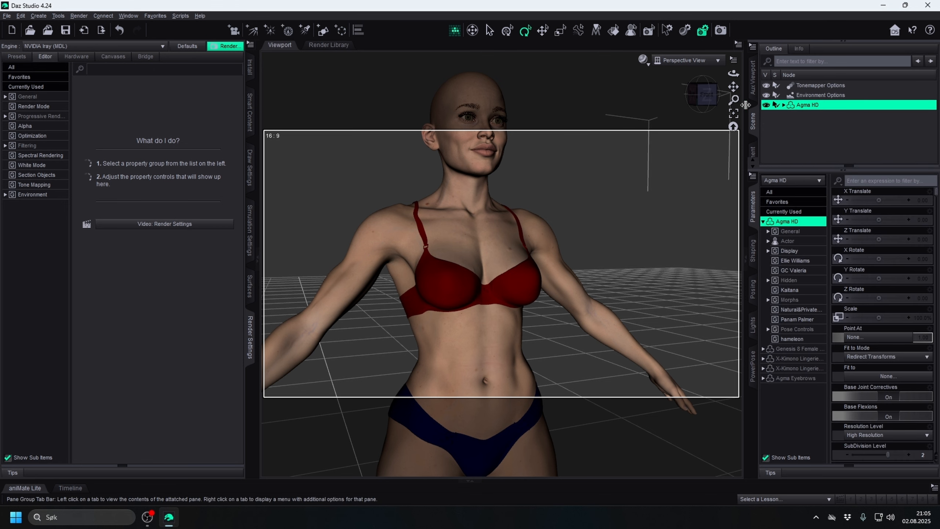
- Frame the full Agma HD figure in the view and examine it from behind and from the front
click(734, 116)
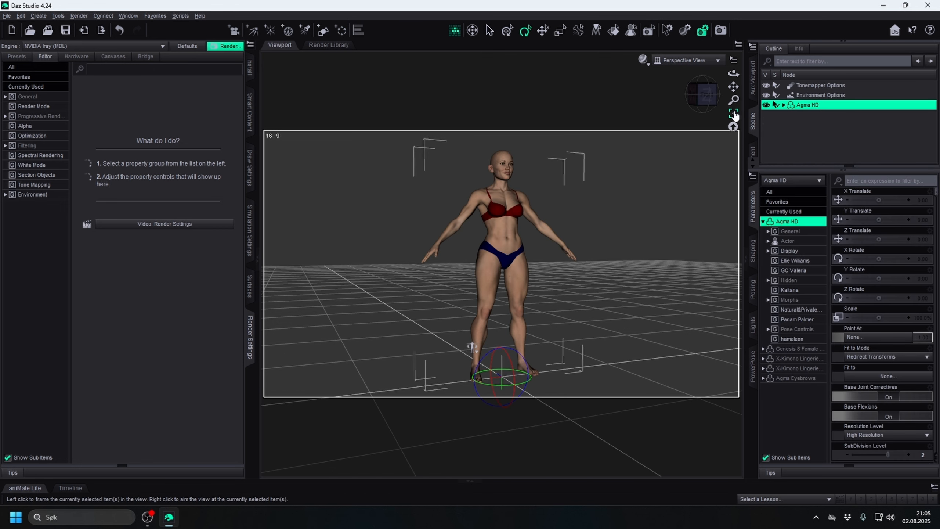
scroll(640, 142, up, 5)
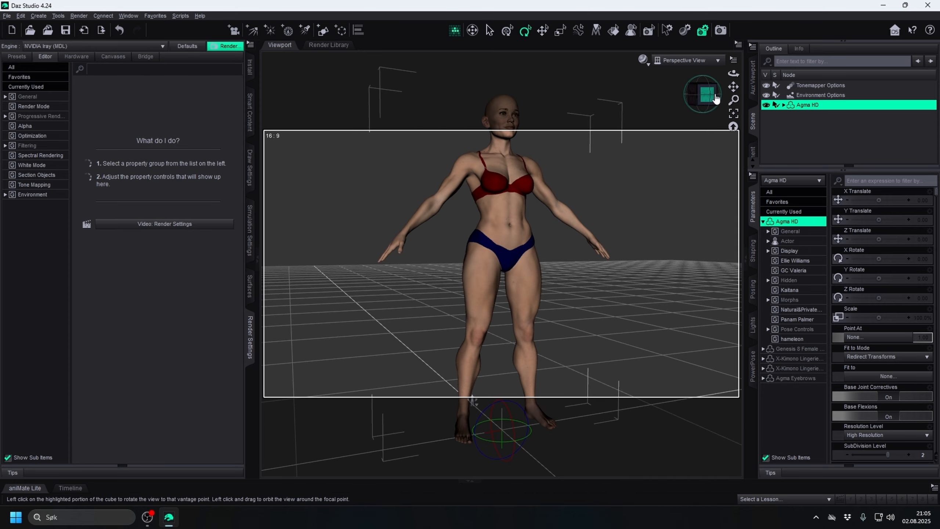
click(715, 98)
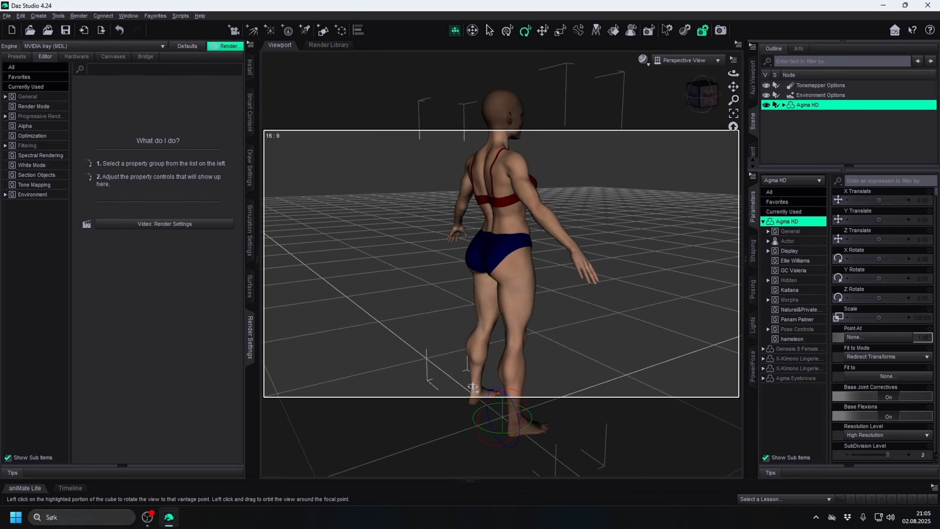
click(689, 96)
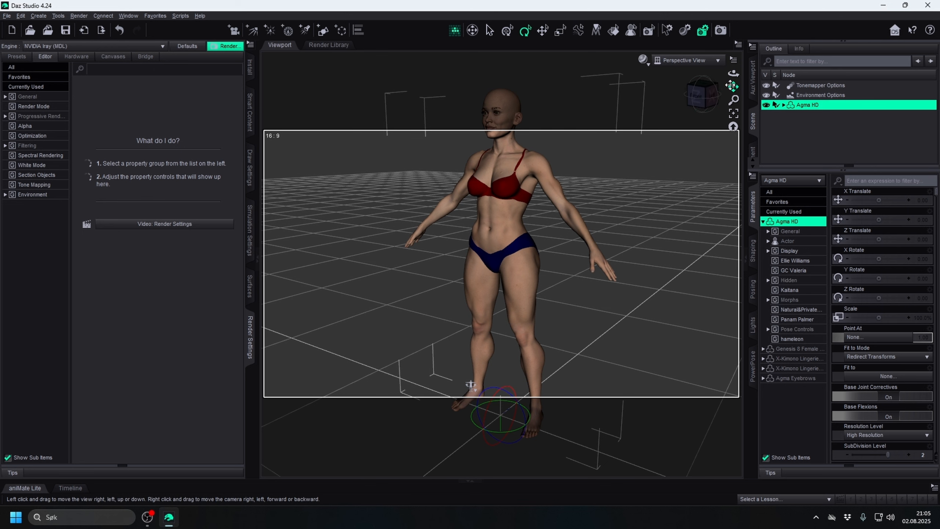
drag(737, 87, 774, 174)
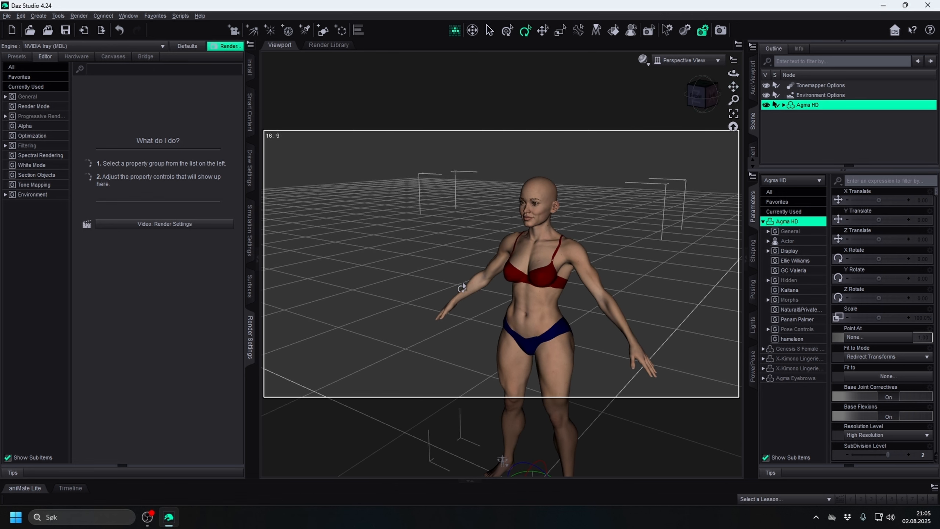
- Center the view on the figure's right pectoral, collapse the scene tree and reselect Agma HD with the torso seen from the side
click(512, 278)
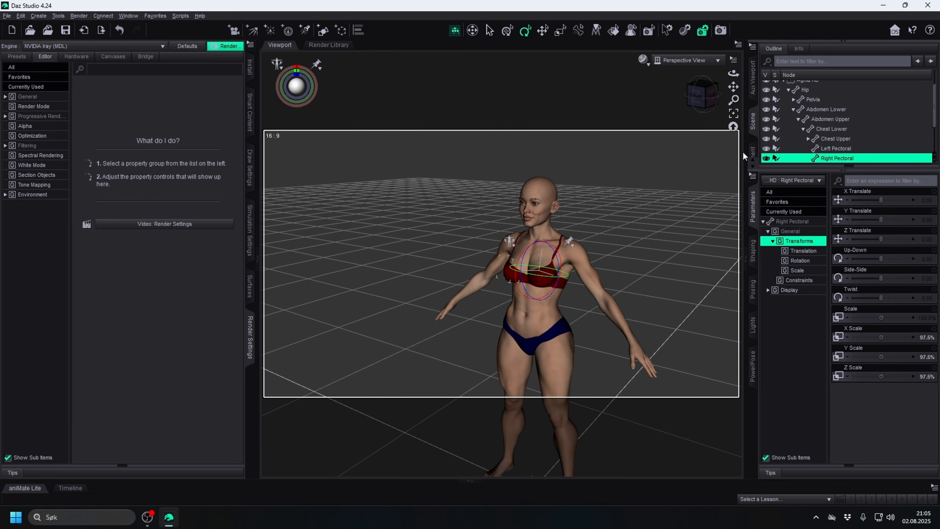
click(734, 114)
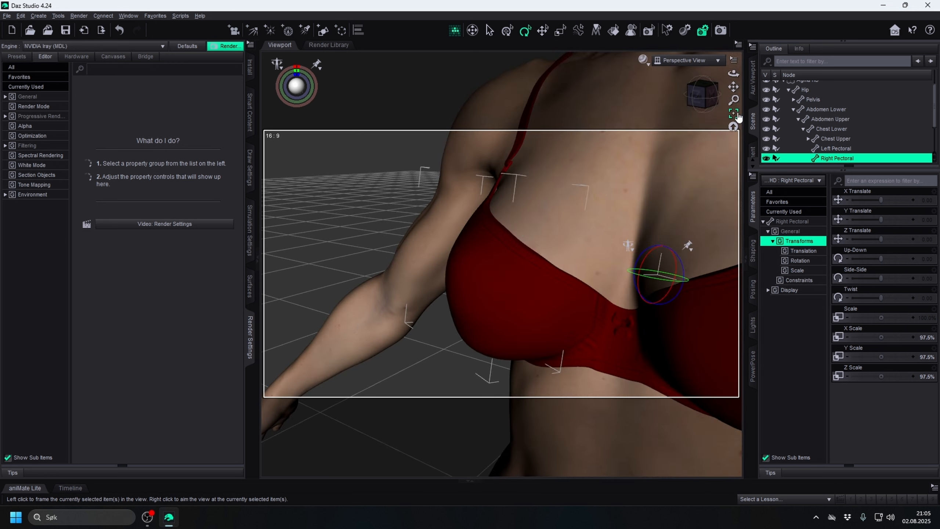
right_click(871, 87)
mouse_move(890, 156)
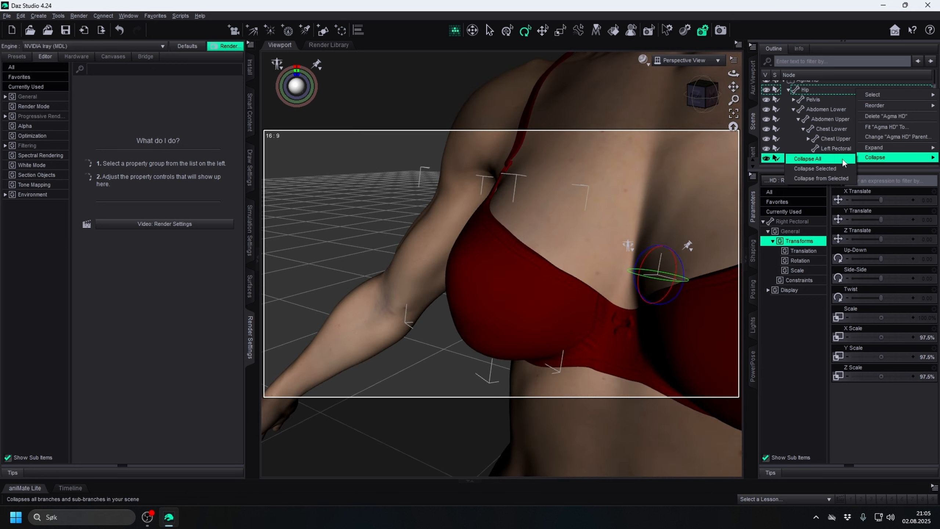
click(843, 167)
click(812, 106)
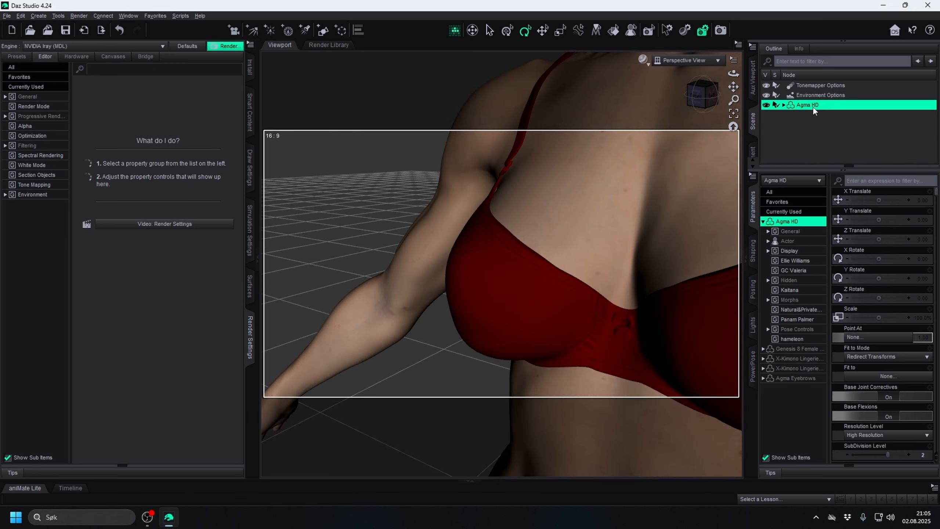
click(698, 96)
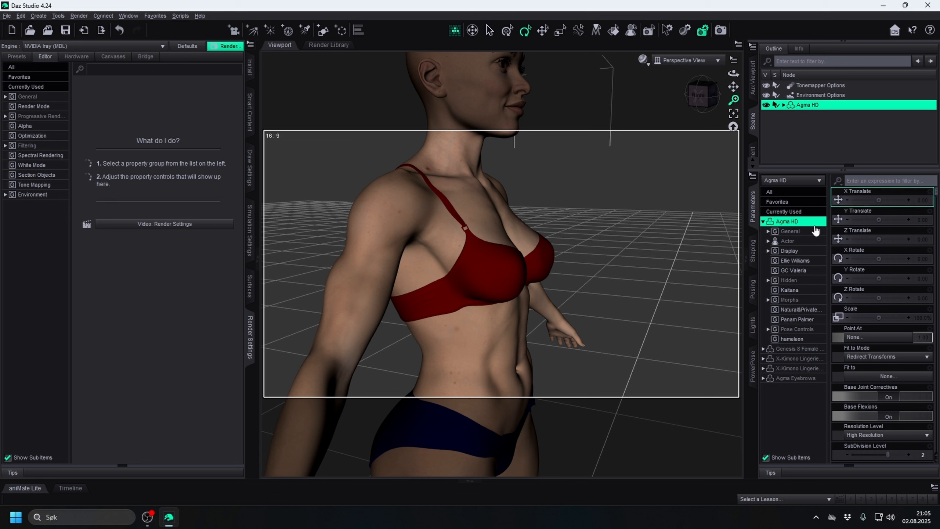
- Filter the Agma HD parameters by "breast" and look through the matching morphs
click(863, 180)
text(breast)
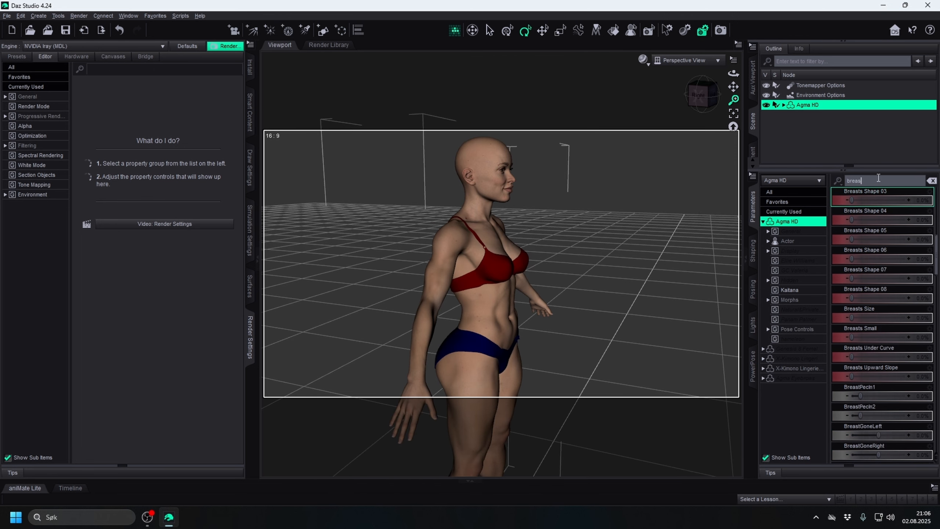
scroll(647, 173, down, 4)
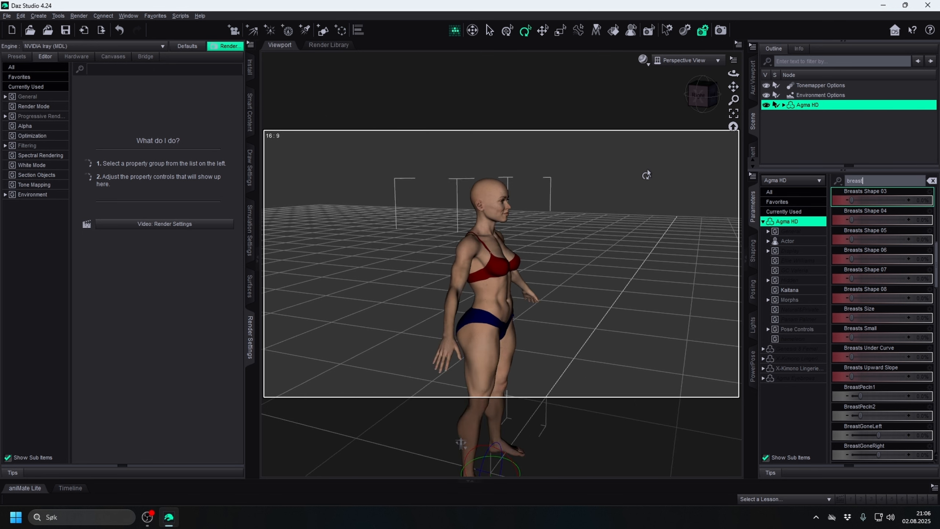
scroll(662, 170, up, 9)
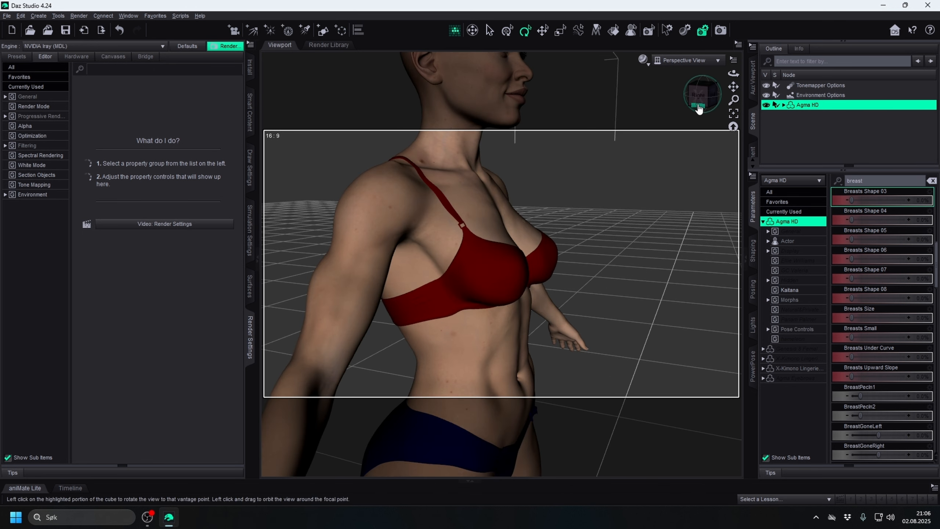
drag(699, 108, 700, 105)
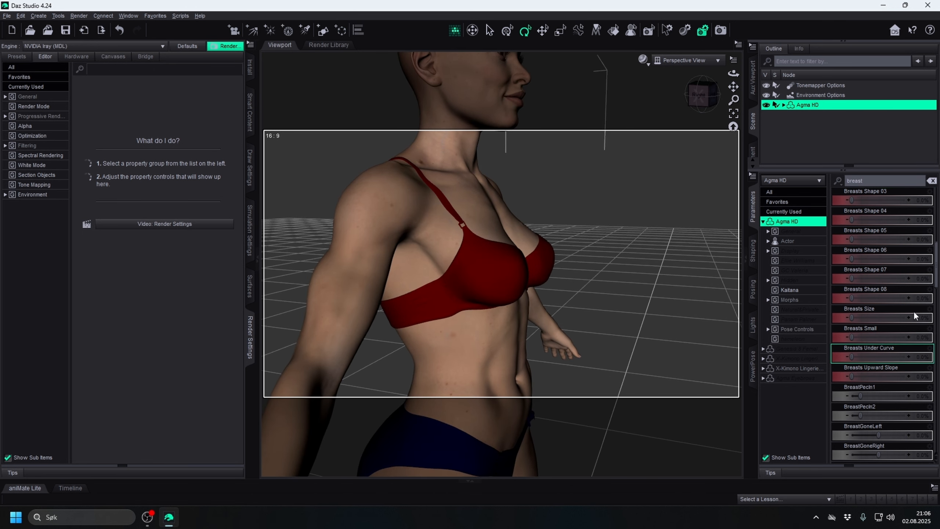
scroll(914, 302, down, 2)
scroll(914, 303, down, 2)
scroll(914, 302, up, 10)
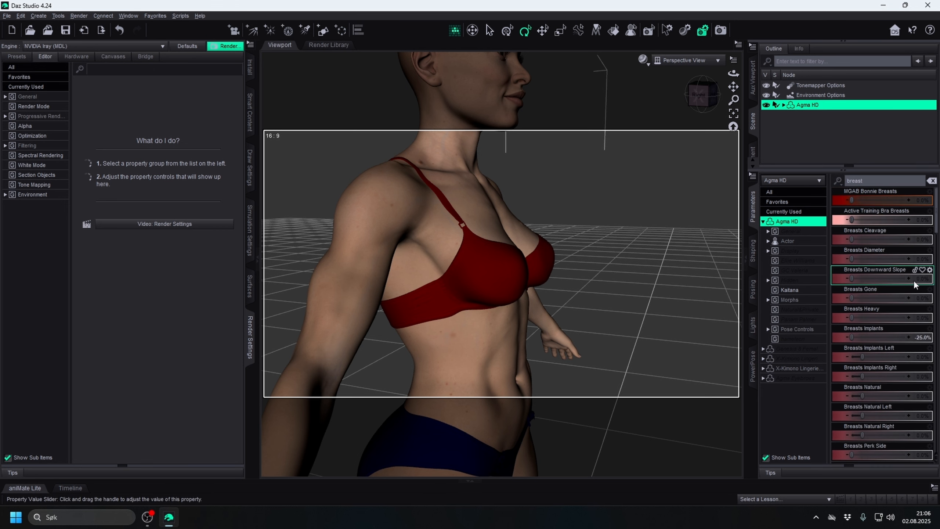
- Set the Breasts Implants morph to 30% and check the shape from the side
click(923, 337)
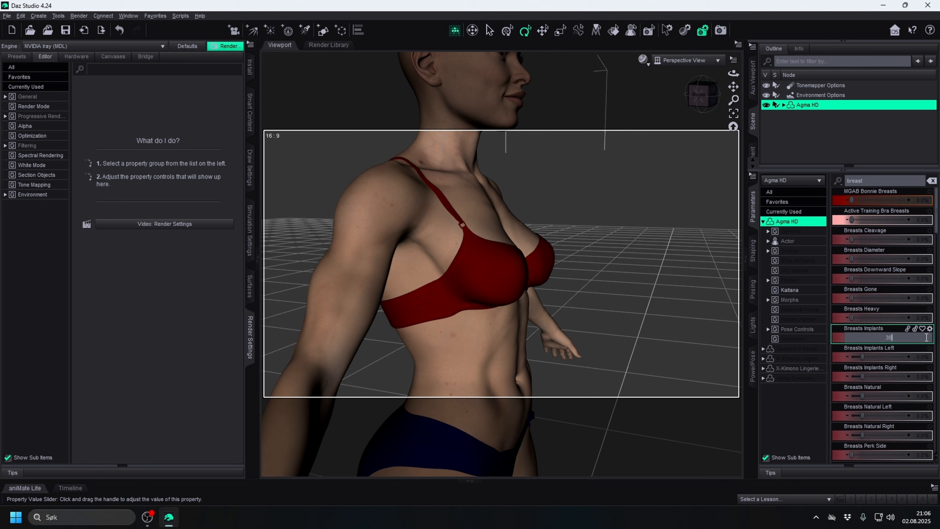
key(Return)
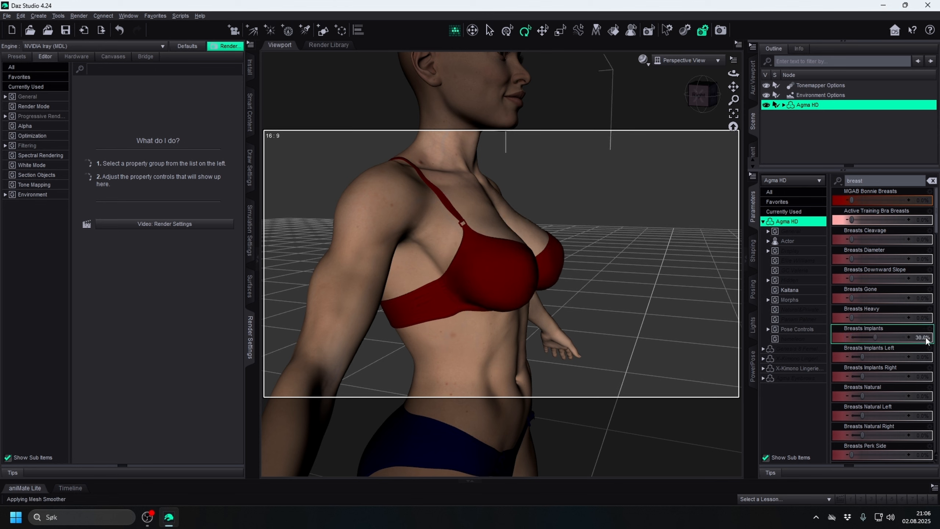
mouse_move(692, 102)
mouse_down()
mouse_move(613, 101)
mouse_move(693, 99)
mouse_up()
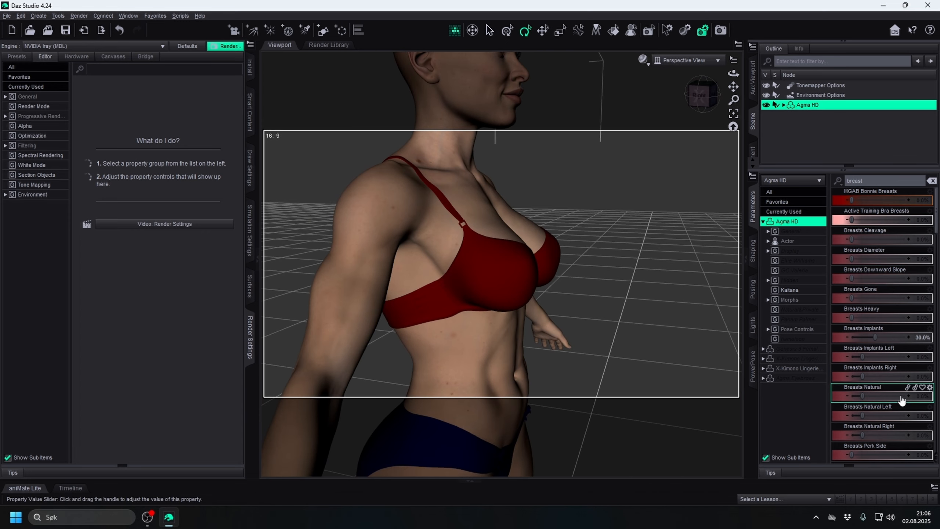
- Filter the Agma HD parameters by "slope" and set the Breasts Downward Slope morph to 50%
double_click(881, 179)
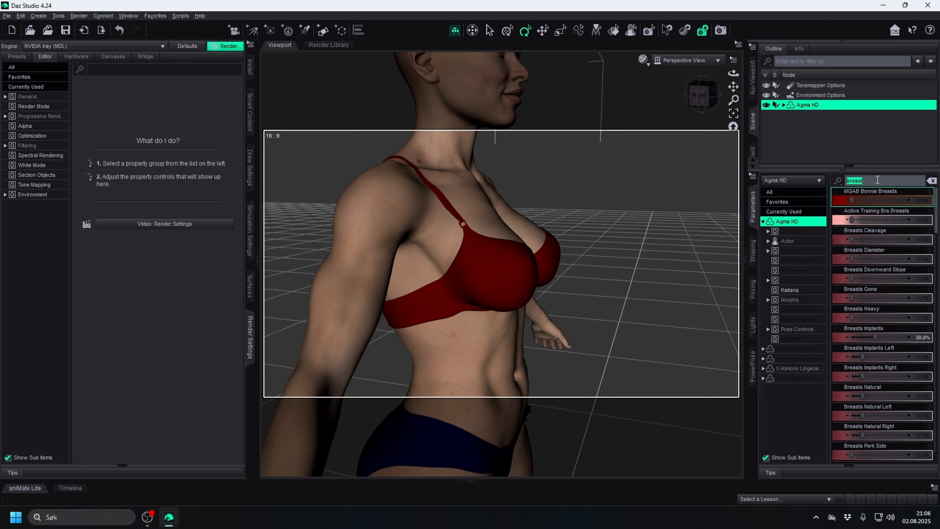
text(slope)
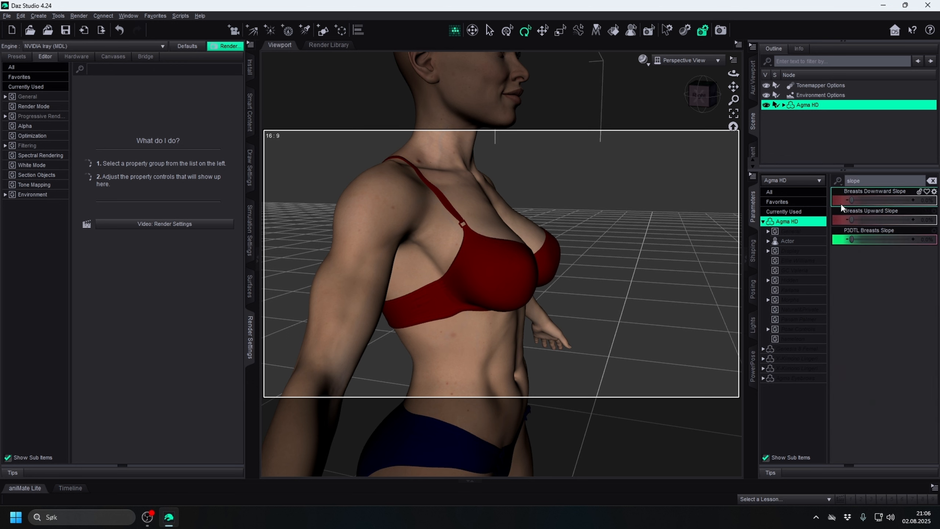
drag(852, 200, 890, 190)
click(928, 200)
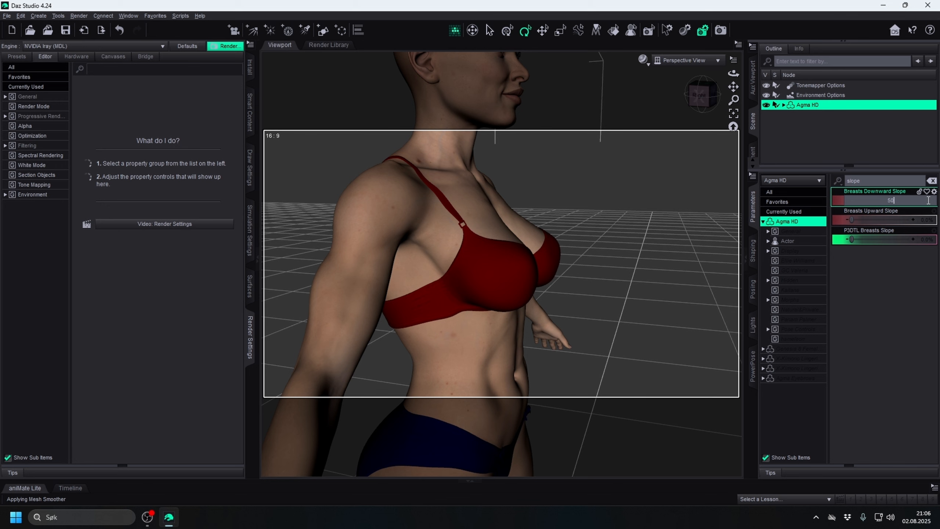
text(50)
key(Return)
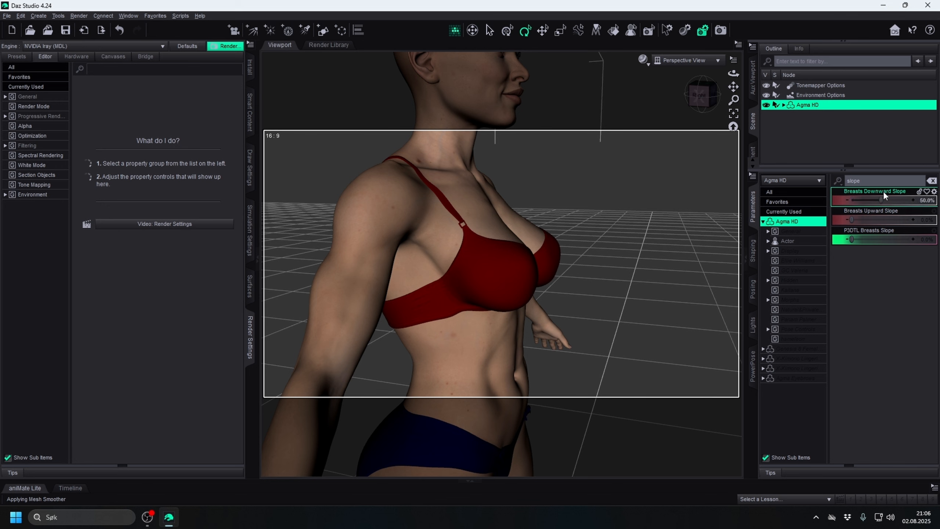
- Filter the parameters by "perk", try Areolae Perk at 50% and 45%, and settle the morph at 40%
click(875, 179)
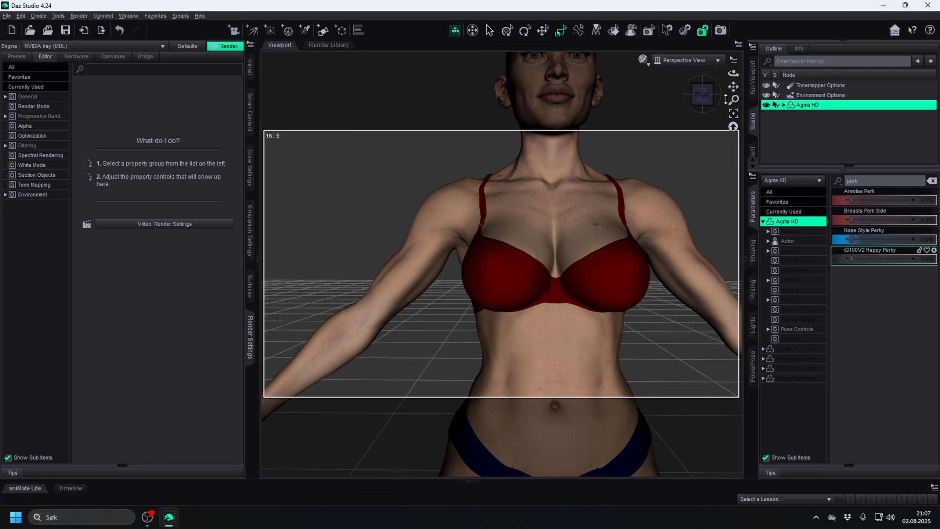
click(708, 105)
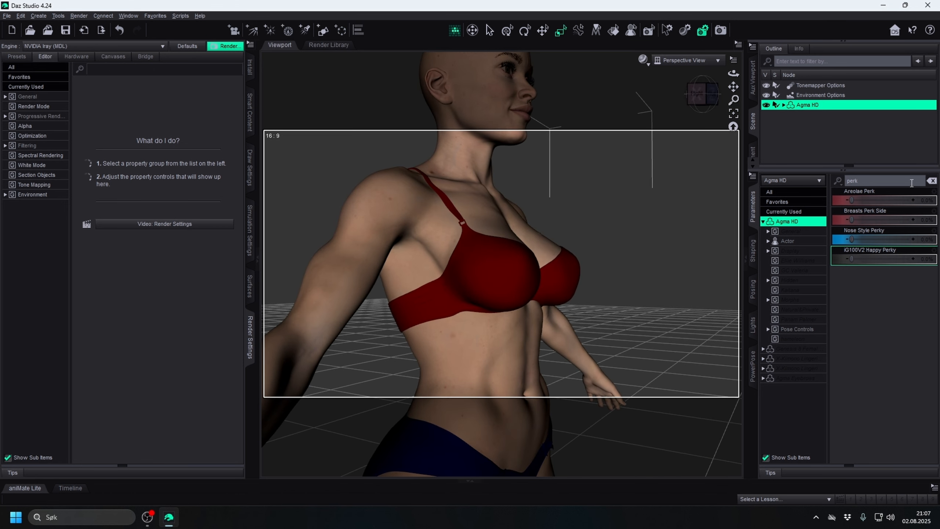
click(931, 201)
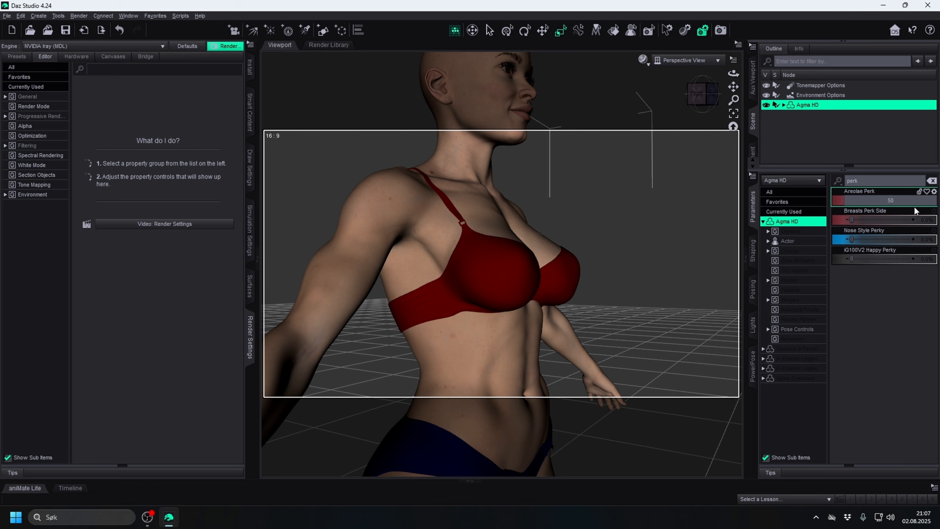
key(Return)
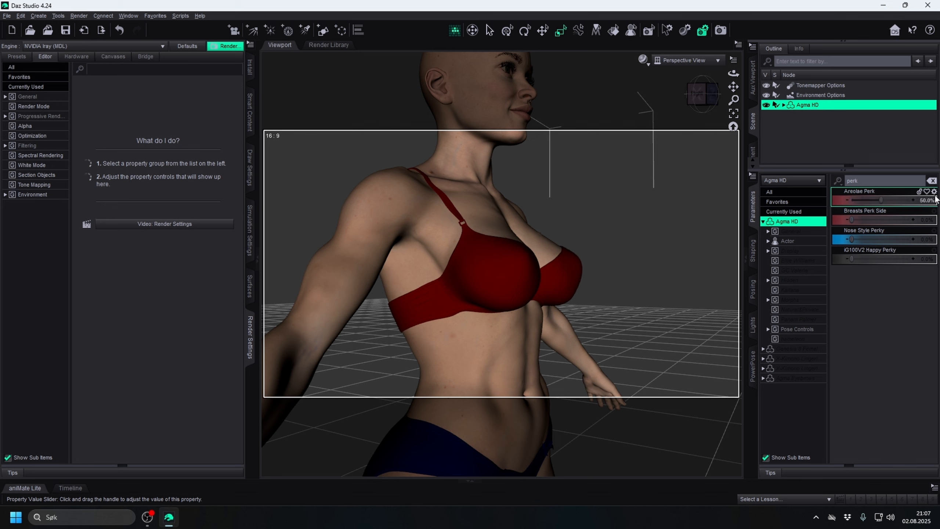
click(926, 202)
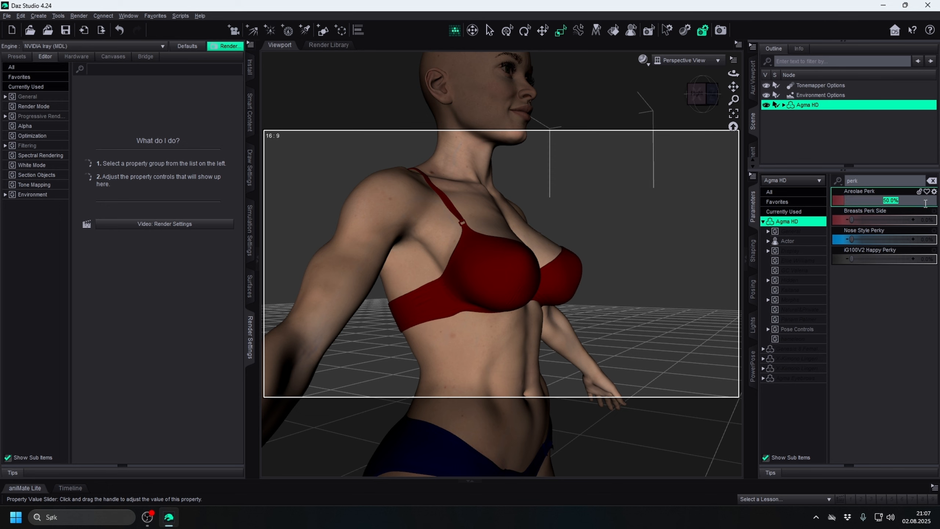
text(45)
key(Return)
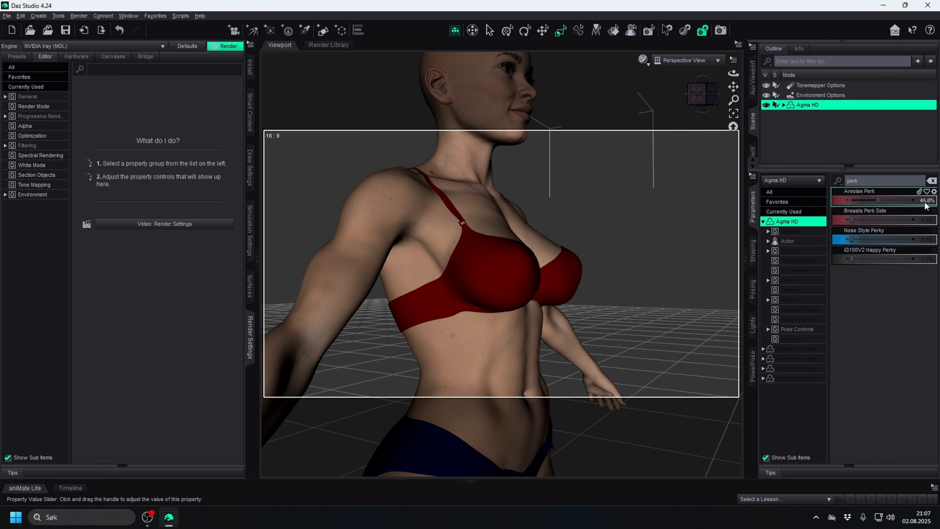
click(926, 202)
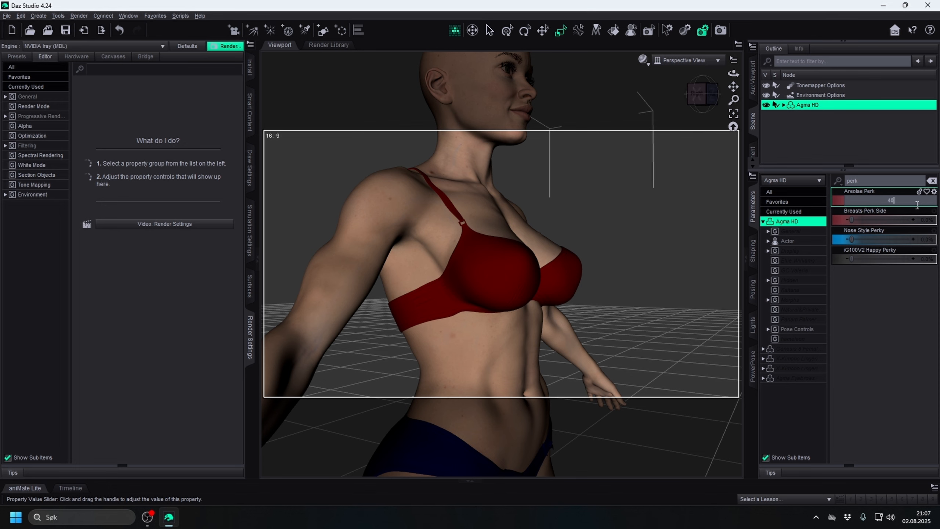
key(Return)
- Filter the parameters by "but" and set the P3DTL Buttocks Round morph to 25% with the hips seen from behind
scroll(697, 154, down, 5)
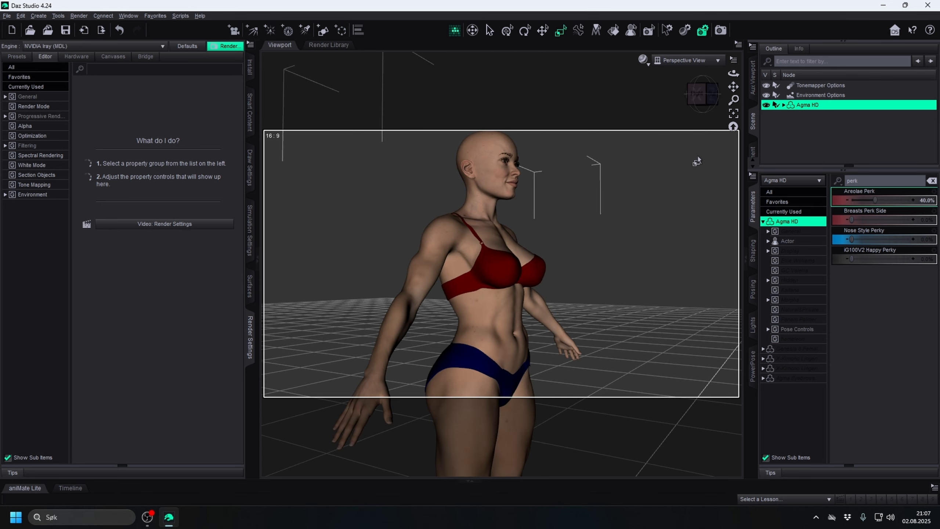
drag(713, 89, 733, 42)
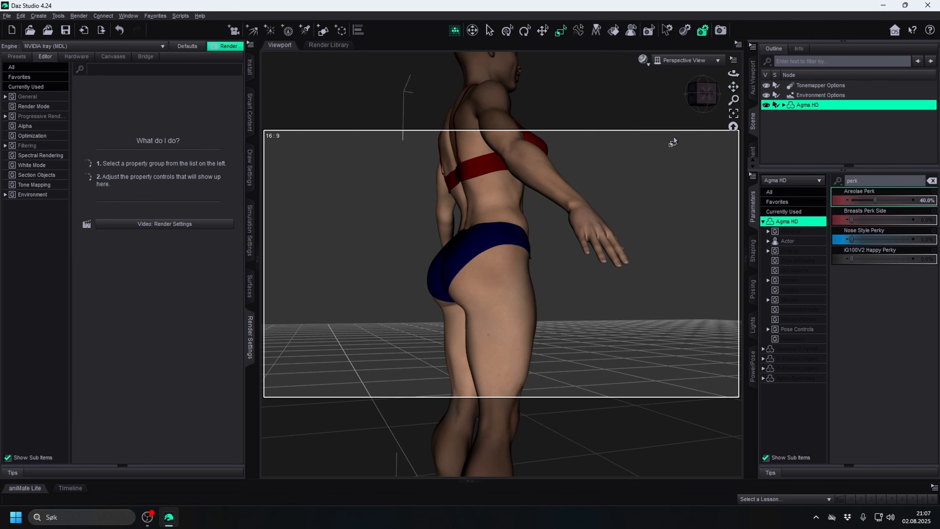
scroll(673, 139, up, 4)
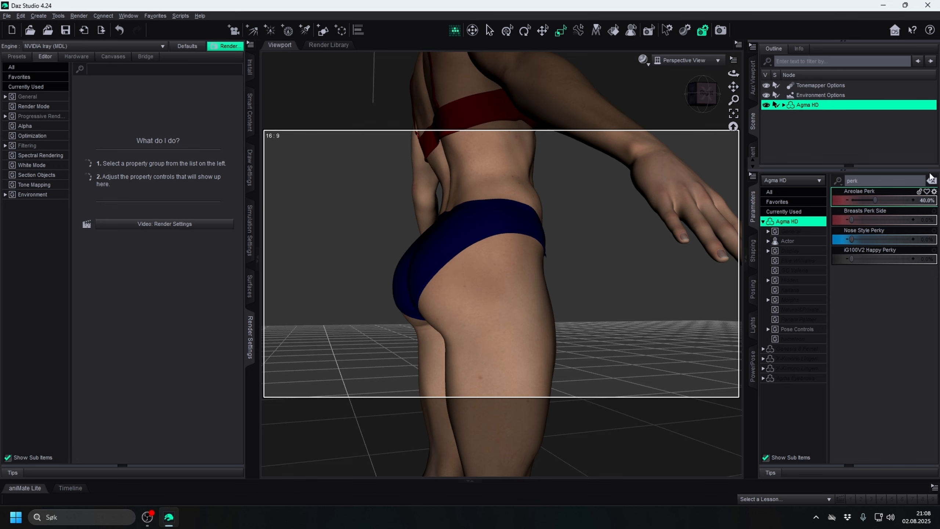
double_click(915, 183)
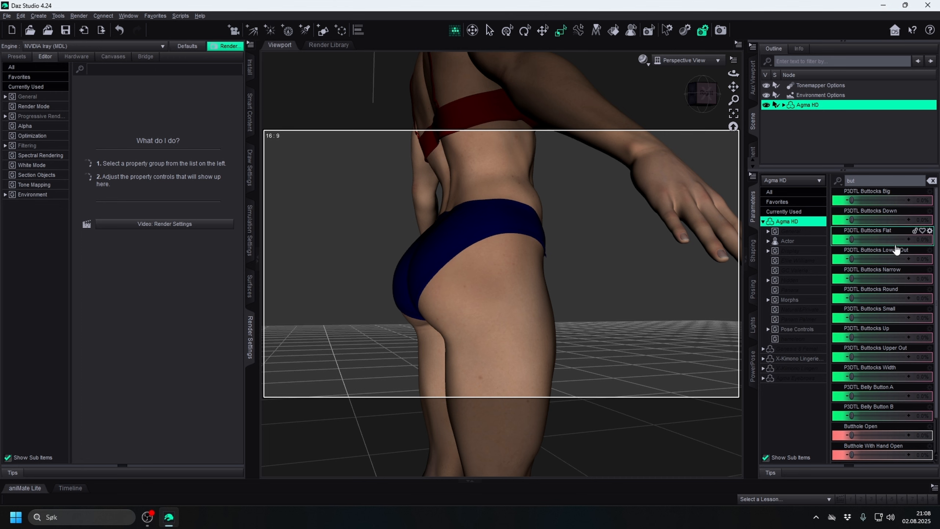
click(919, 298)
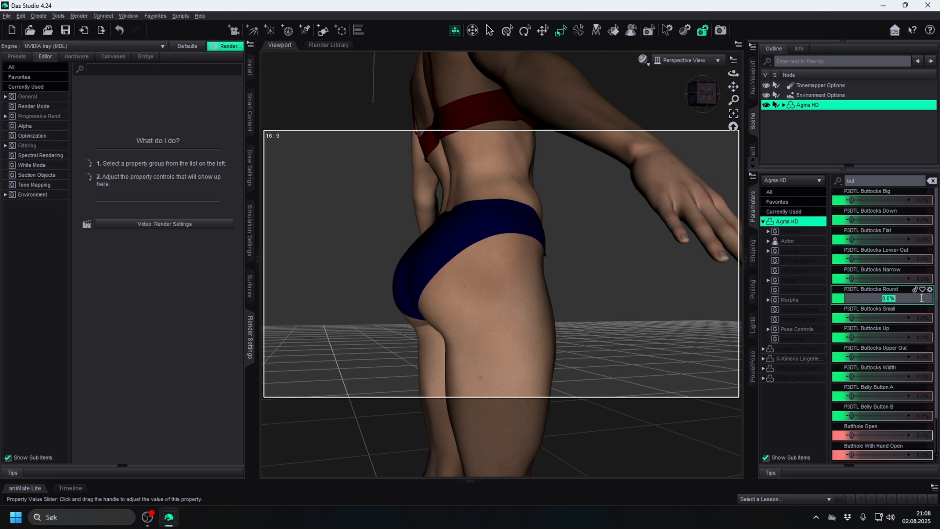
text(25)
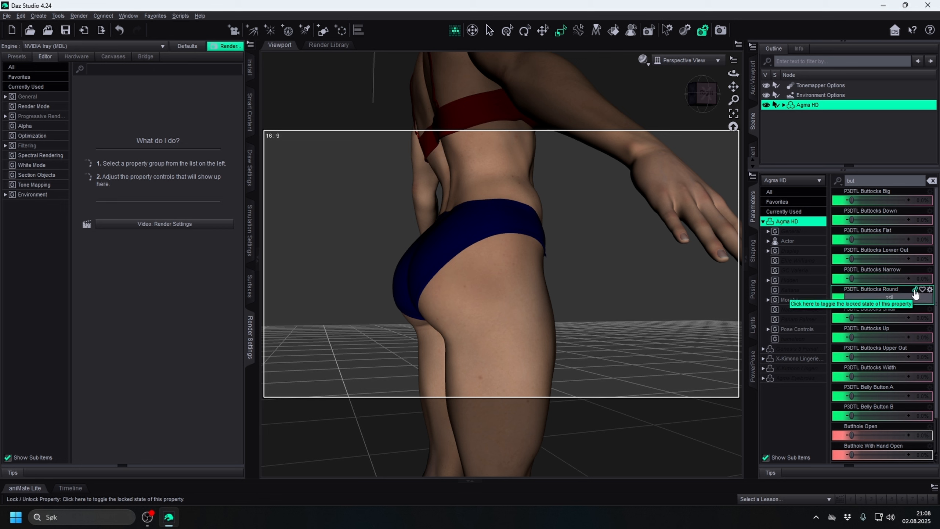
key(Return)
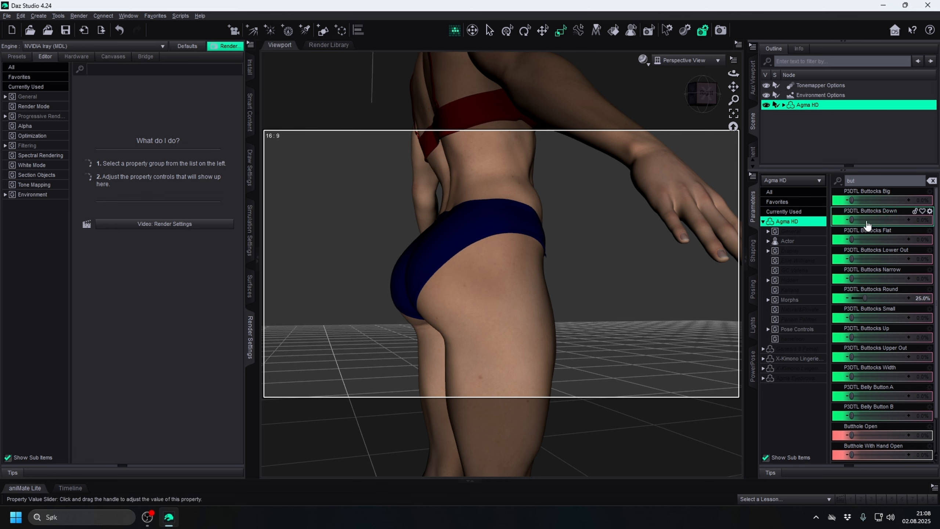
- Try out the P3DTL Buttocks Down, Up and Big morphs on the figure and look through the remaining buttocks morphs
drag(852, 219, 831, 227)
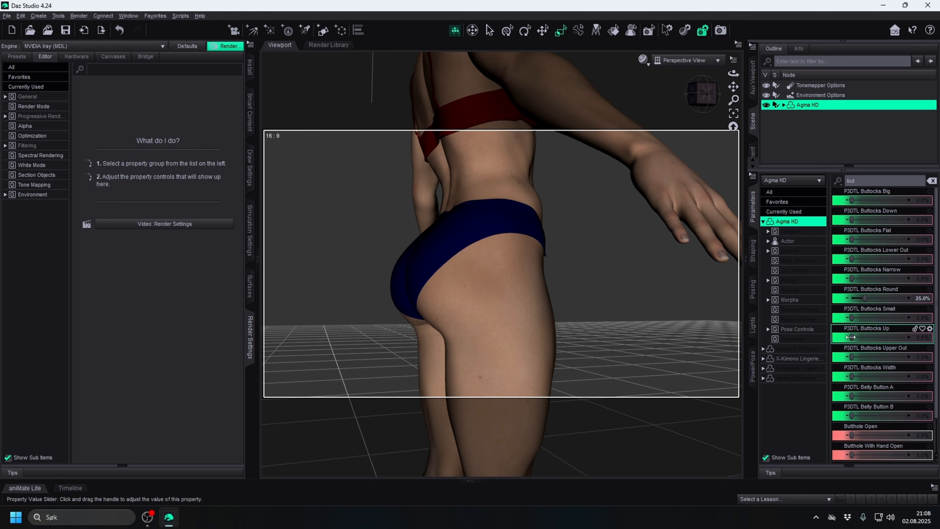
drag(852, 337, 800, 339)
drag(851, 201, 832, 203)
scroll(936, 386, down, 2)
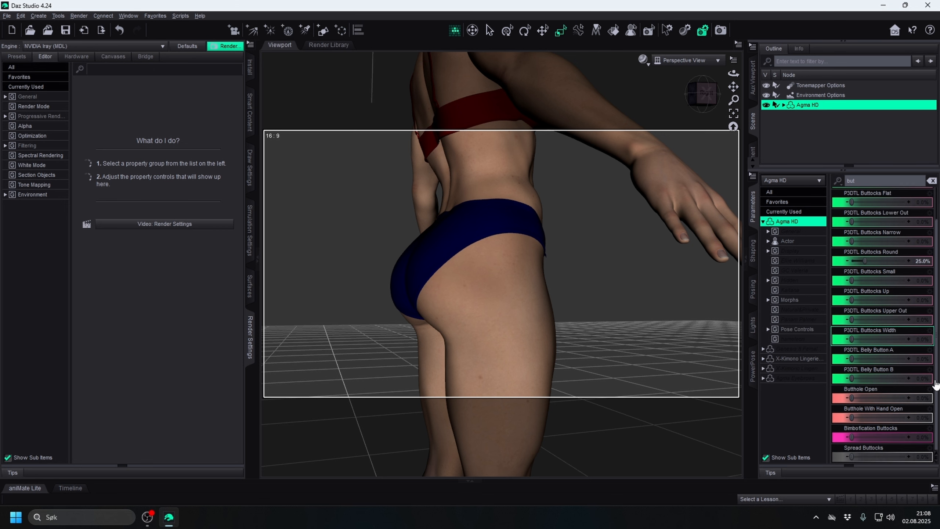
scroll(908, 389, up, 2)
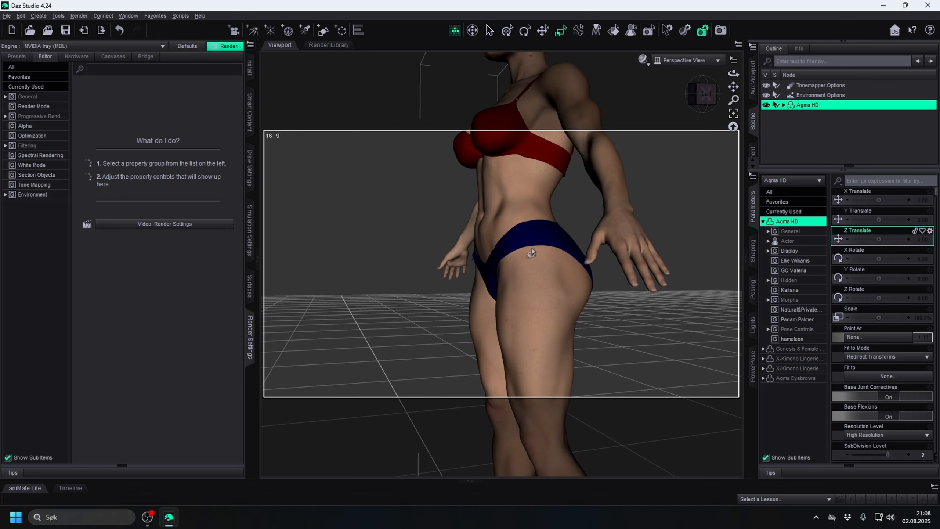
- Review the whole body shape of the Agma HD figure from the front and from the side
click(701, 96)
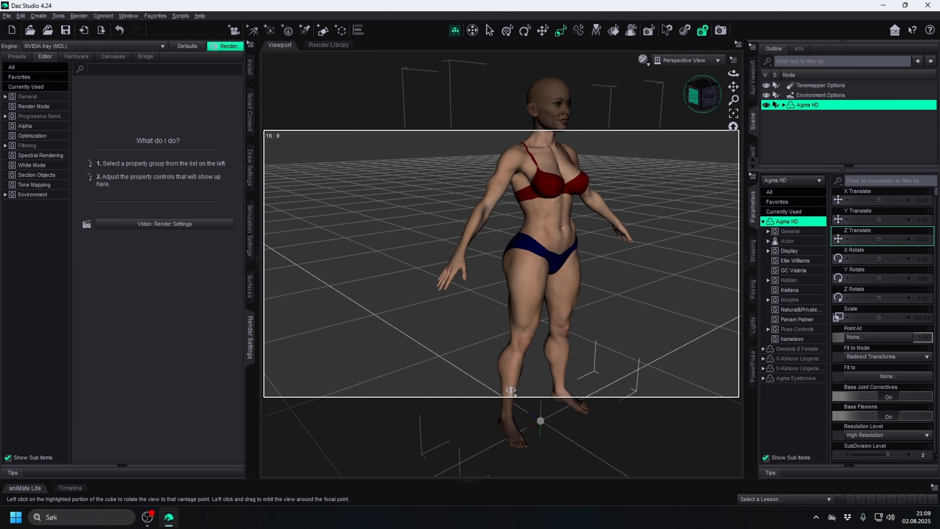
click(701, 95)
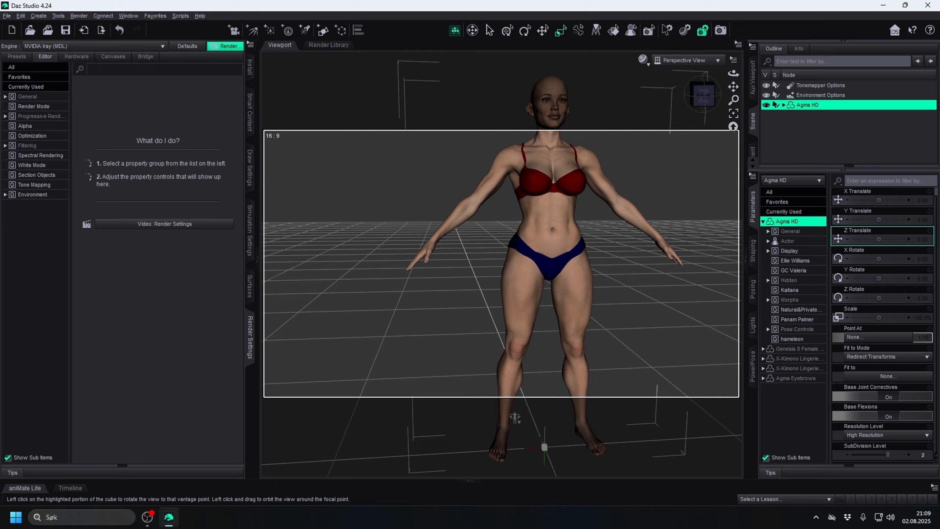
drag(702, 94, 637, 114)
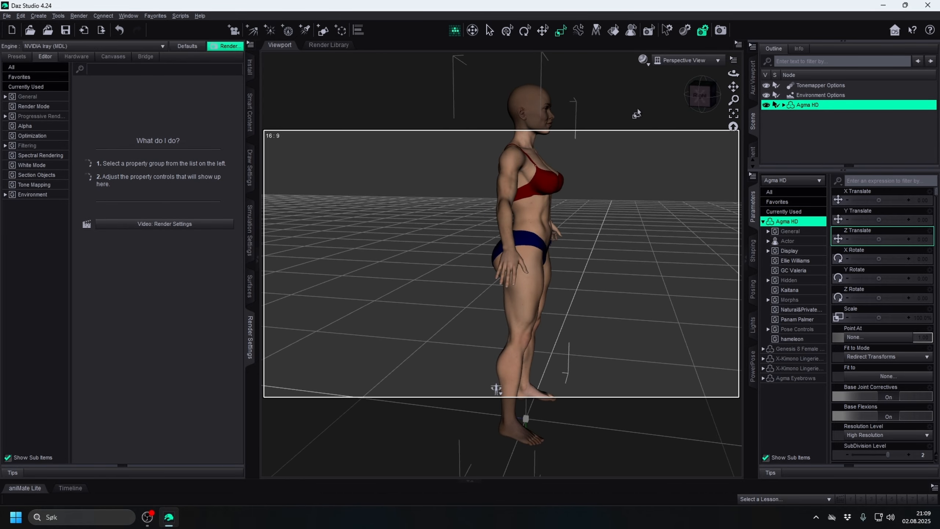
click(701, 95)
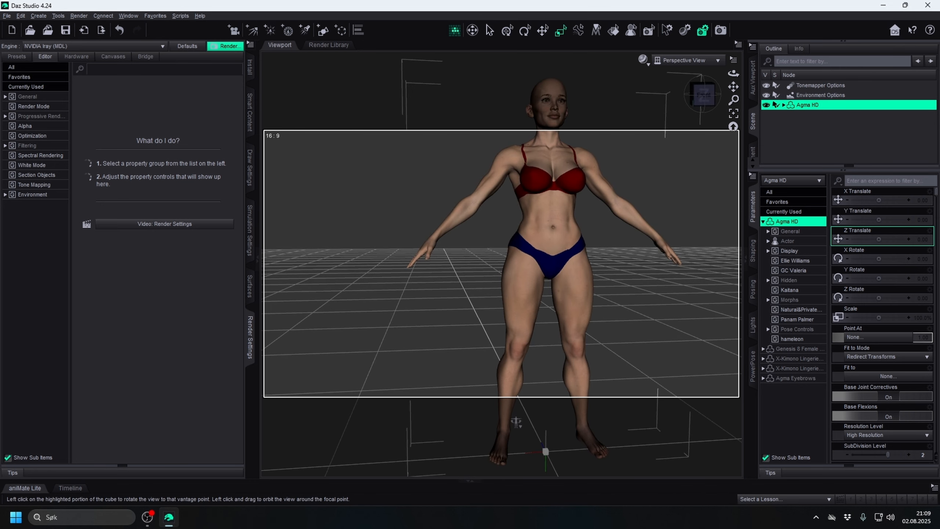
drag(733, 87, 704, 150)
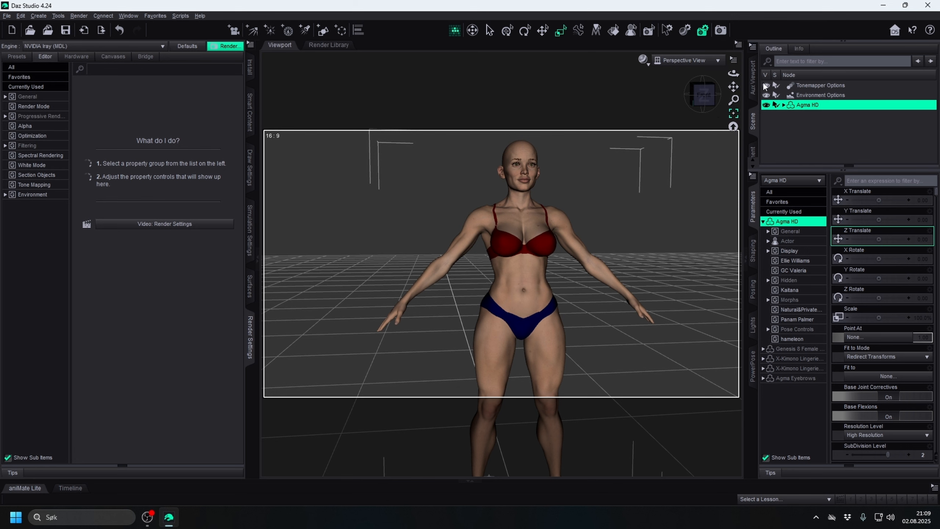
drag(734, 85, 724, 89)
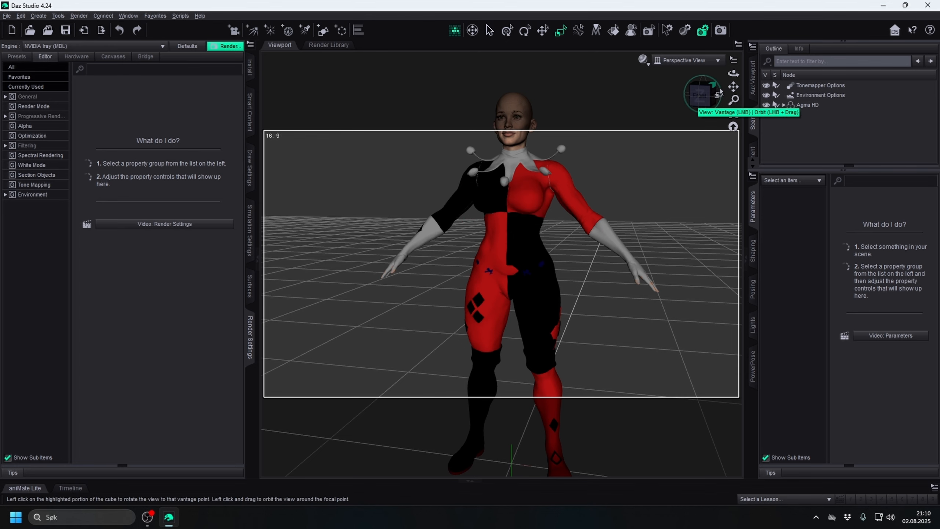
- Examine the fit of the red and black Harley outfit on the figure from several angles and select Agma HD
mouse_move(733, 87)
mouse_down()
mouse_move(719, 61)
mouse_move(724, 76)
mouse_move(722, 31)
mouse_move(728, 76)
mouse_up()
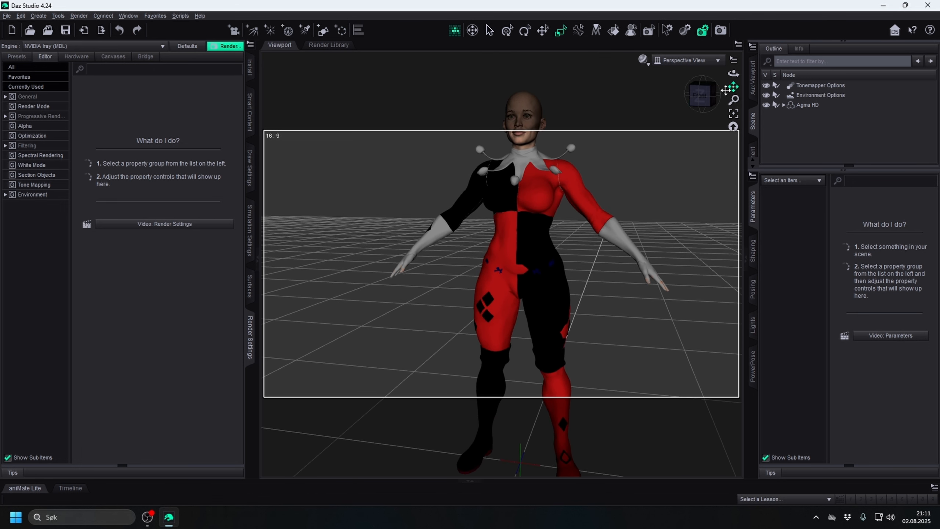
scroll(609, 242, down, 3)
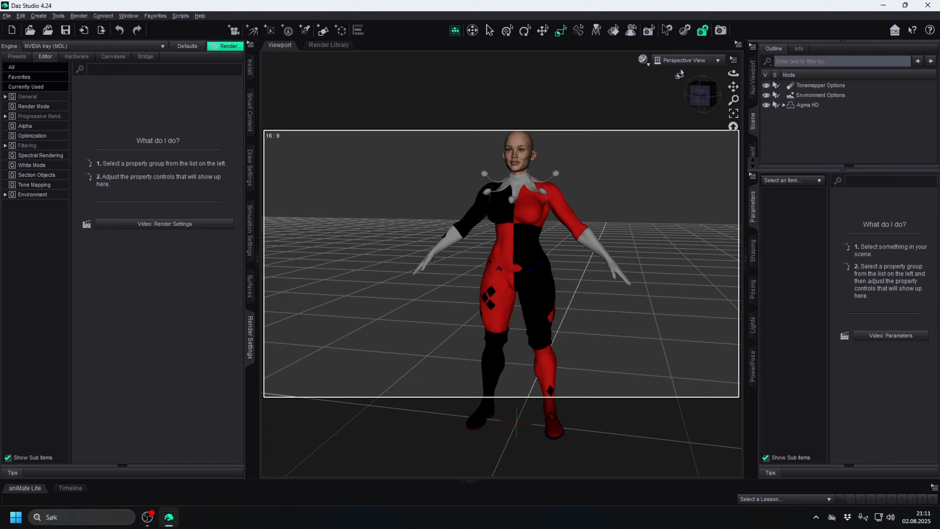
mouse_move(700, 94)
mouse_down()
mouse_move(604, 86)
mouse_move(732, 85)
mouse_move(715, 68)
mouse_move(718, 93)
mouse_up()
scroll(658, 162, up, 3)
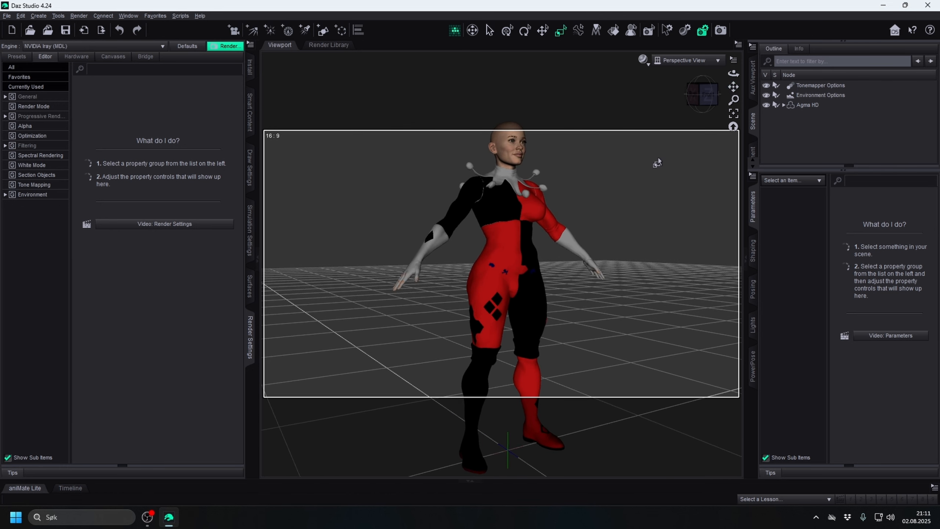
drag(706, 96, 716, 150)
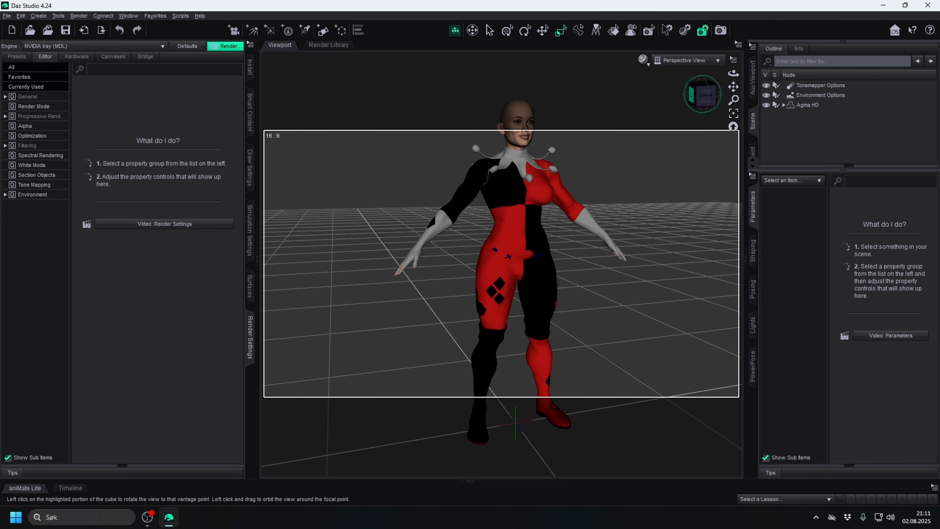
drag(691, 95, 715, 107)
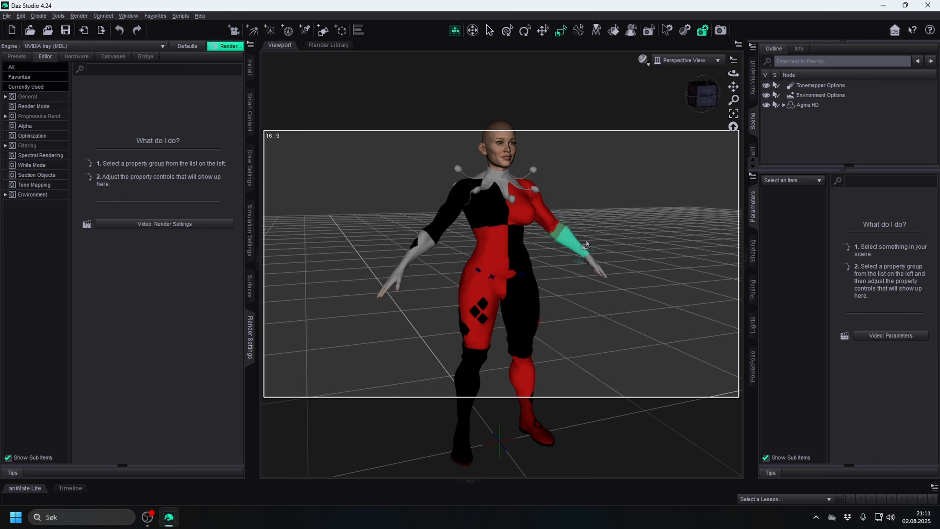
scroll(649, 174, up, 5)
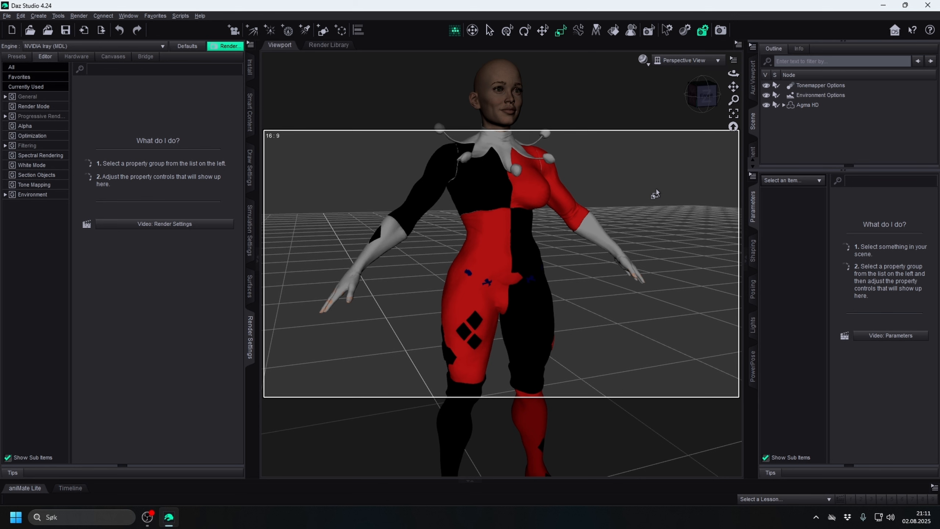
drag(732, 89, 733, 88)
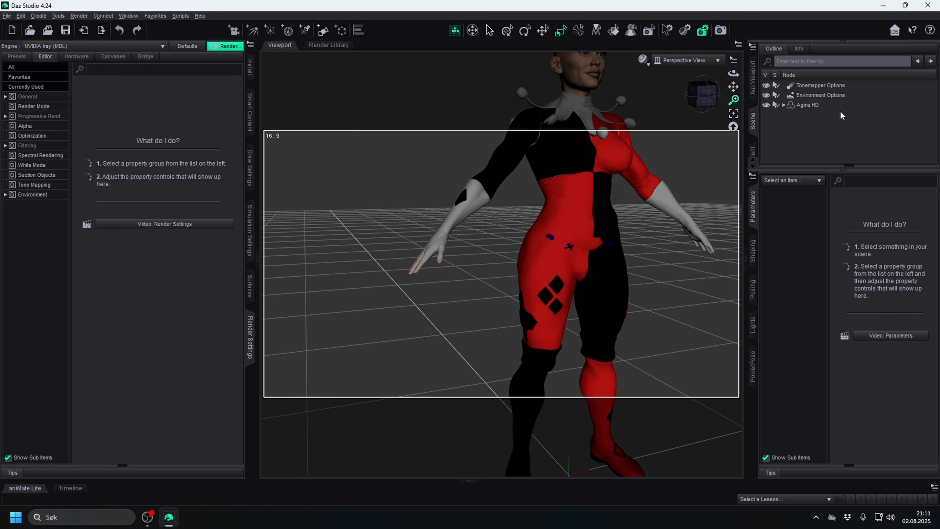
click(811, 105)
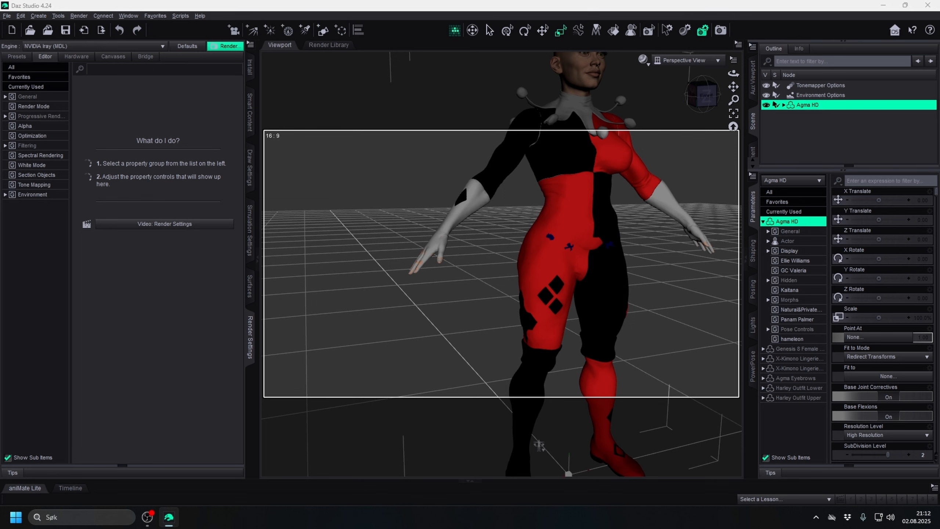
- Delete the Driving Glove_R item from the Agma HD figure, with the figure framed from the front
click(711, 100)
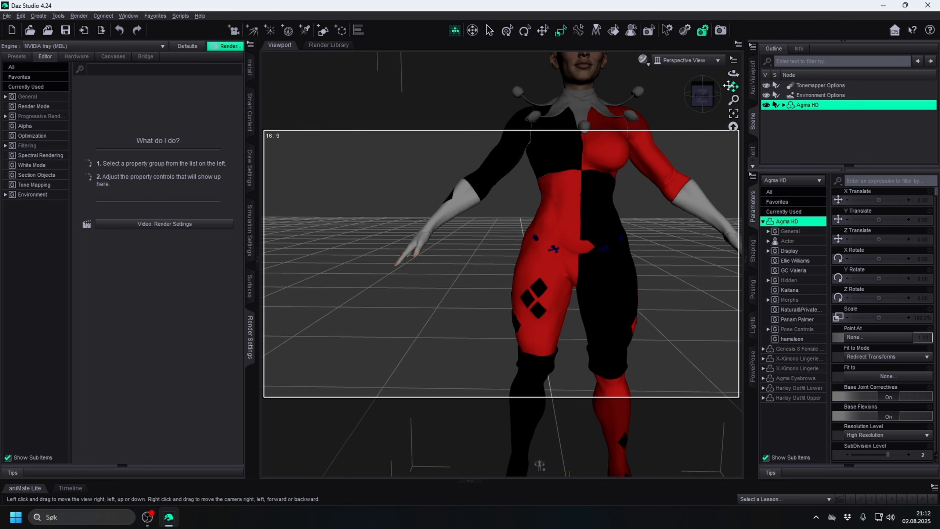
drag(734, 87, 664, 148)
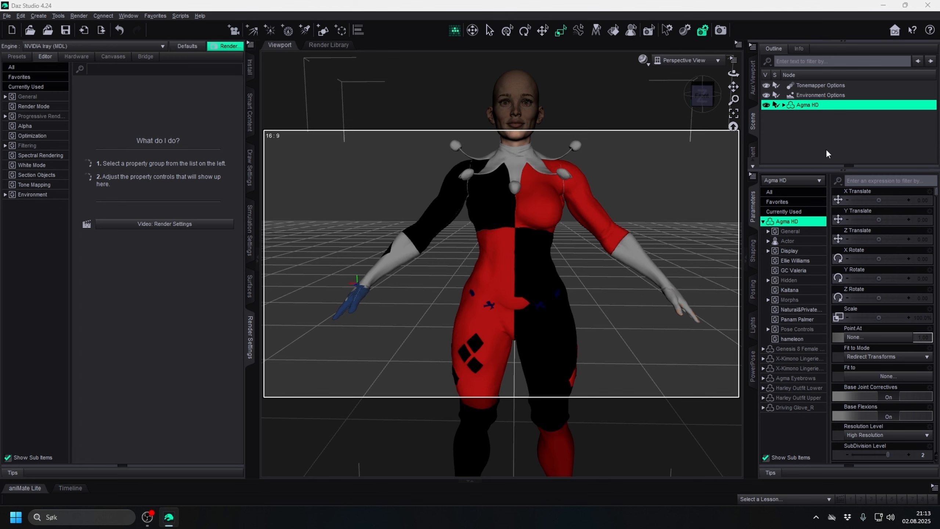
double_click(807, 107)
scroll(828, 119, down, 1)
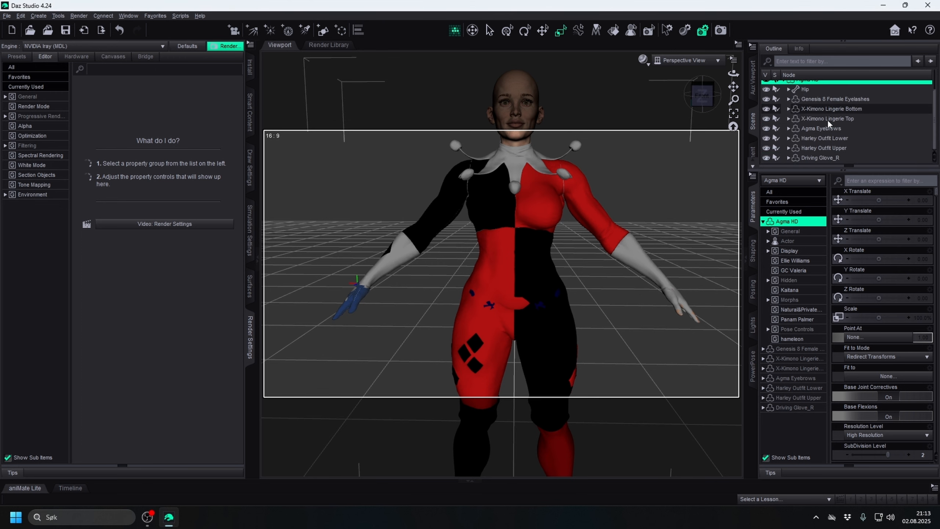
click(821, 158)
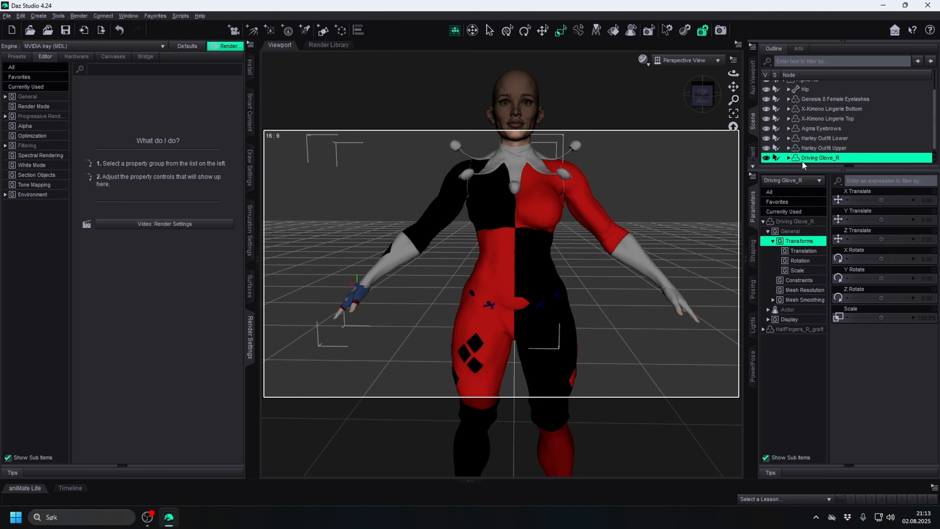
key(Delete)
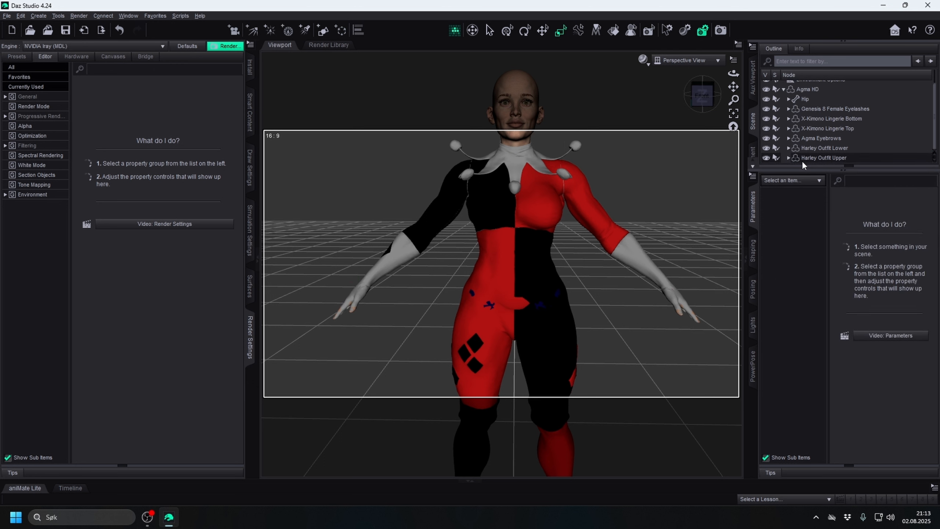
- Select Agma HD and delete the HalfFingers_R_graft and Driving Glove_R items from the figure
click(815, 89)
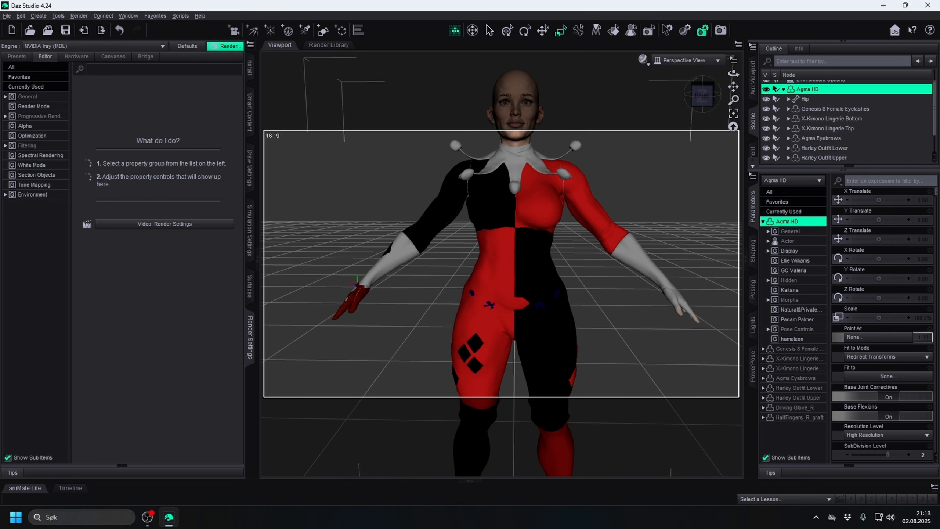
scroll(811, 134, down, 1)
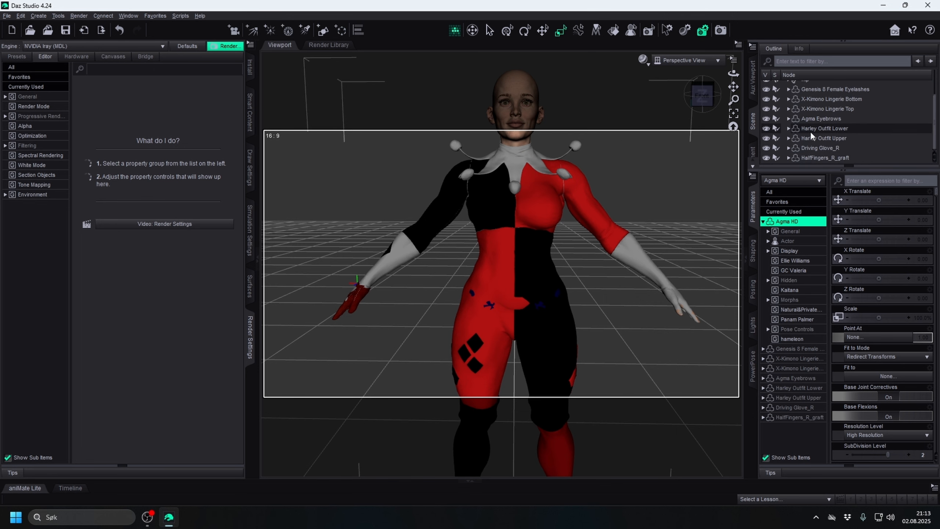
click(828, 158)
key(Delete)
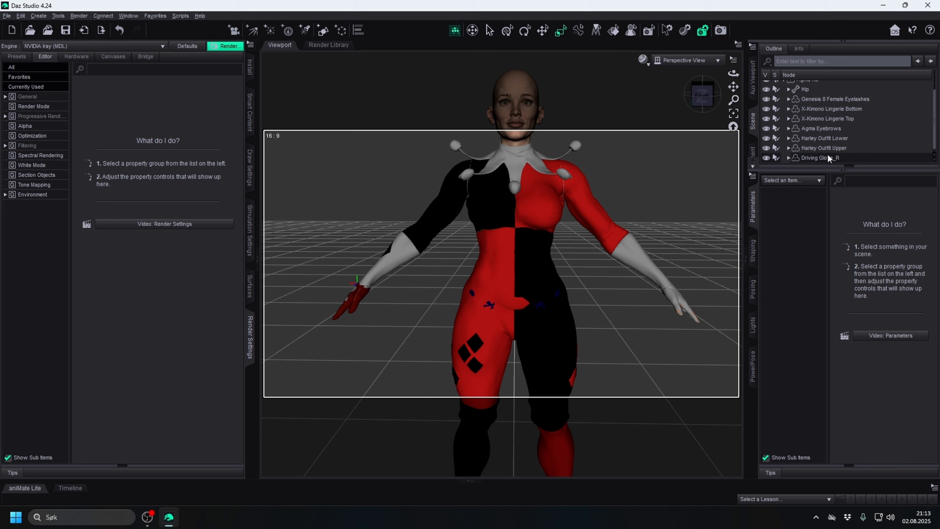
click(828, 156)
key(Delete)
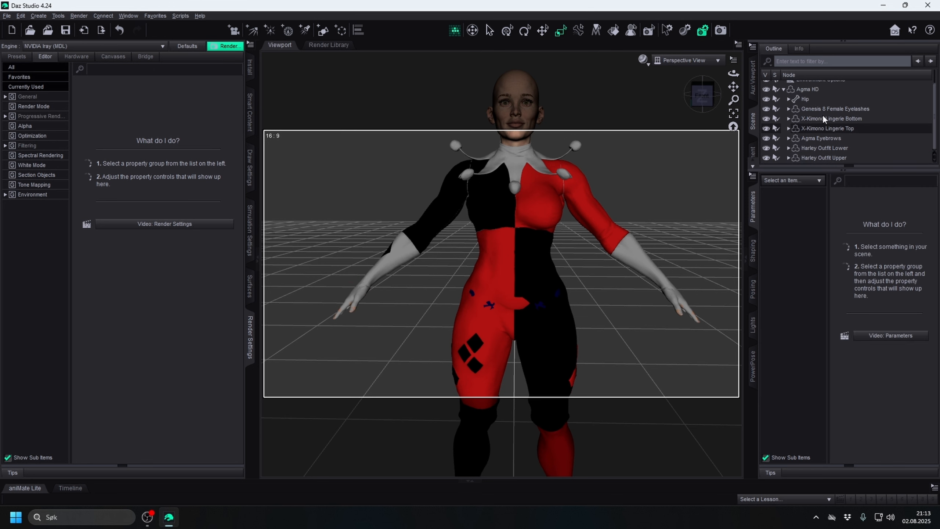
- Select Agma HD and examine the fit of the blue Driving Glove_R on the right hand up close
click(809, 88)
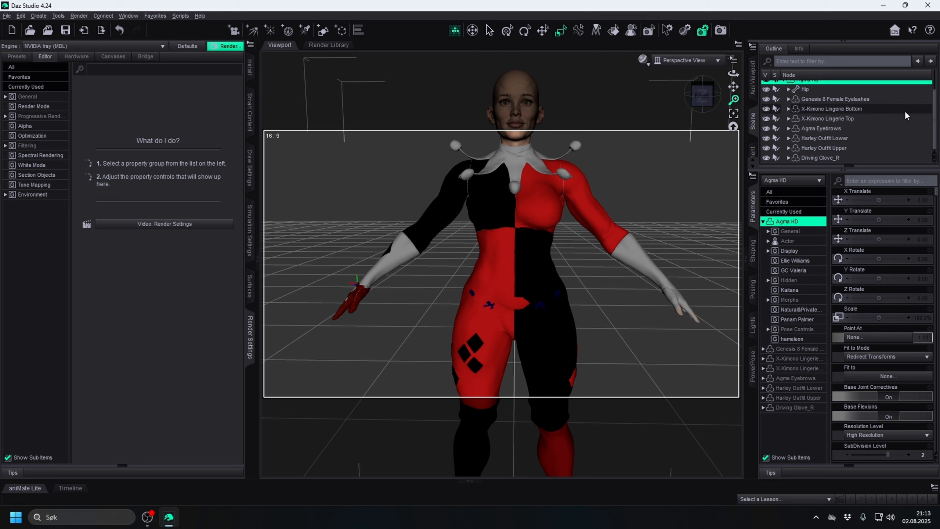
click(820, 158)
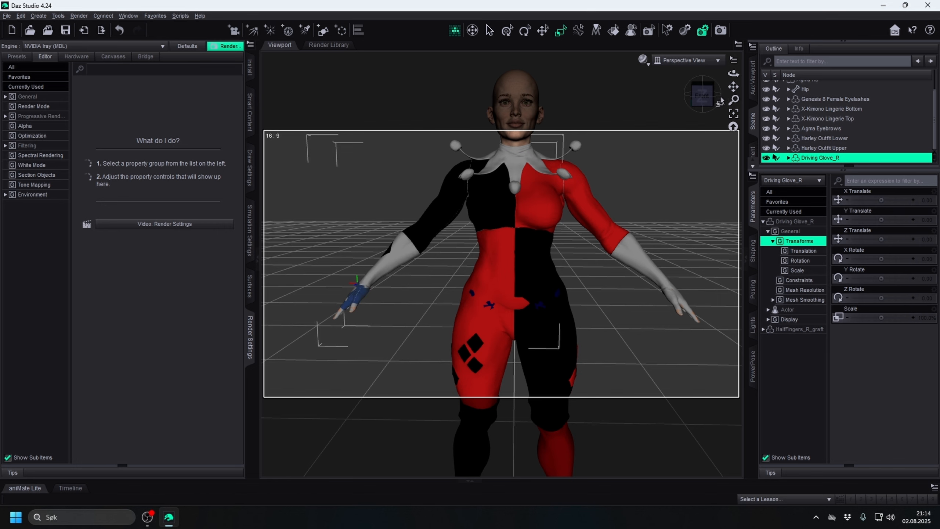
click(787, 64)
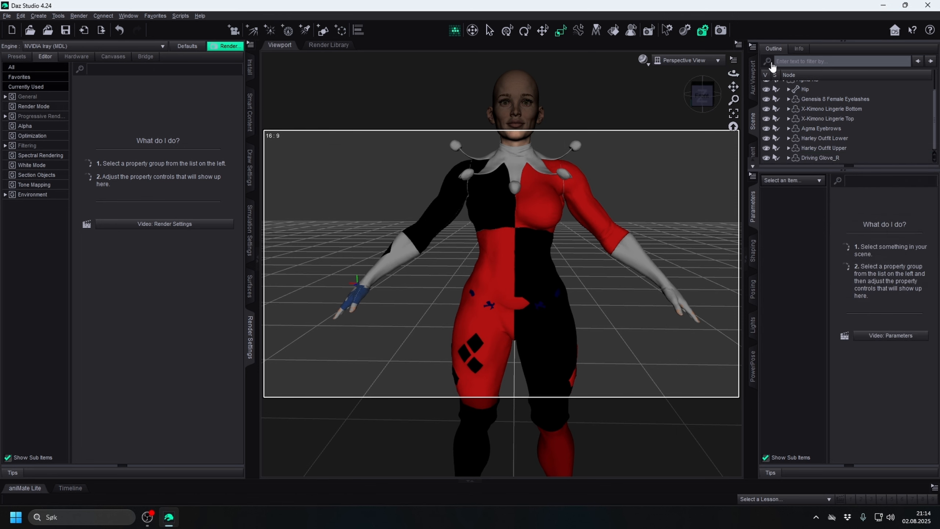
drag(734, 85, 732, 84)
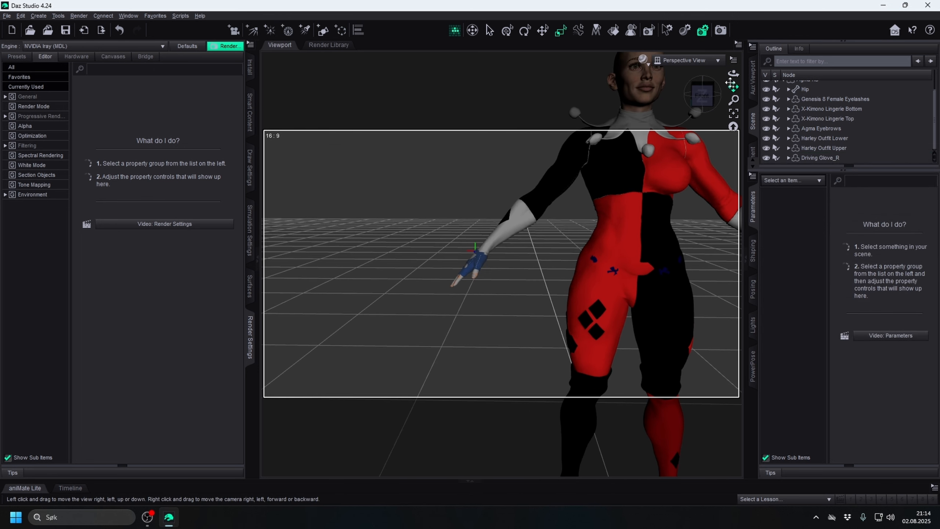
scroll(621, 235, up, 10)
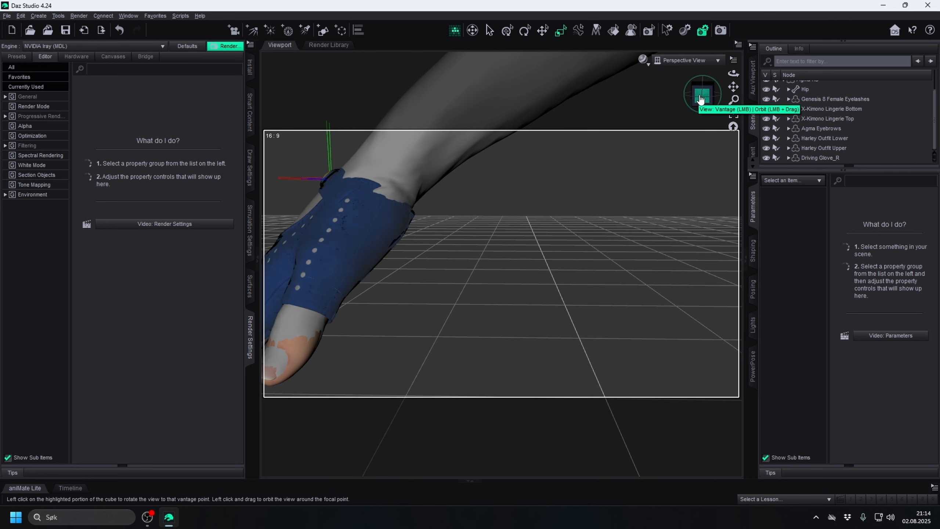
drag(701, 99, 658, 106)
scroll(570, 246, down, 6)
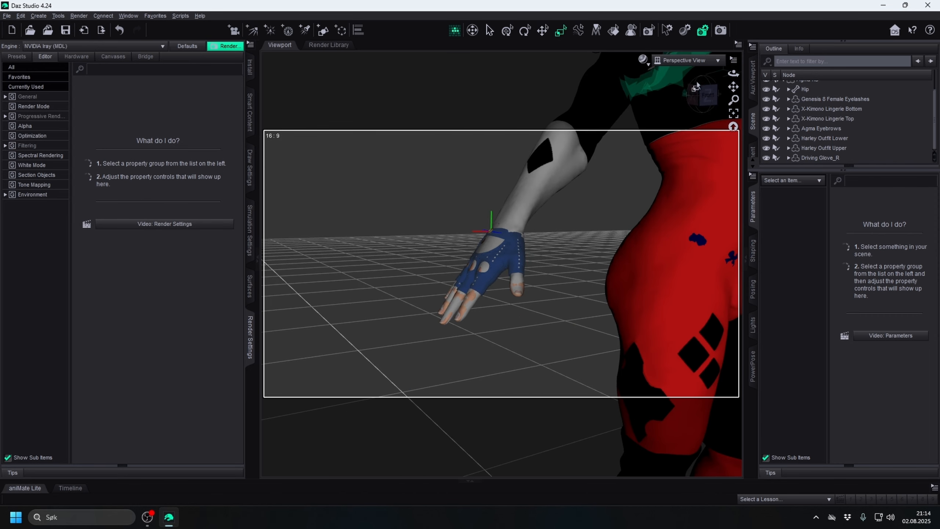
drag(734, 87, 734, 45)
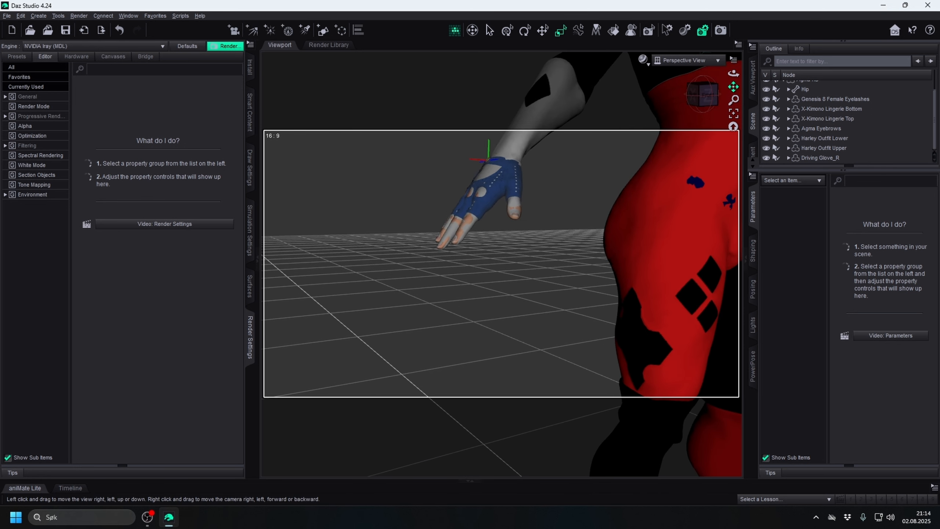
scroll(611, 208, up, 4)
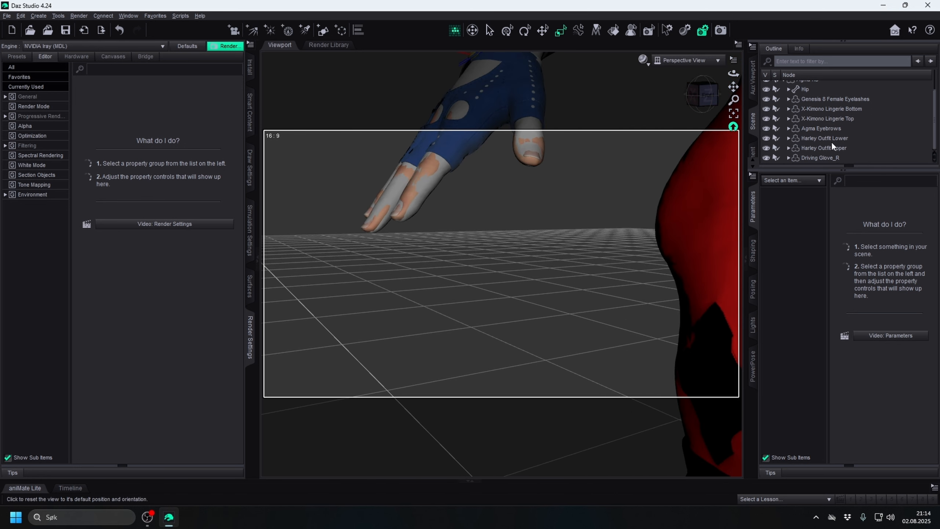
- Hide and reshow Driving Glove_R to compare the bare hand, and delete the glove from the figure
click(814, 157)
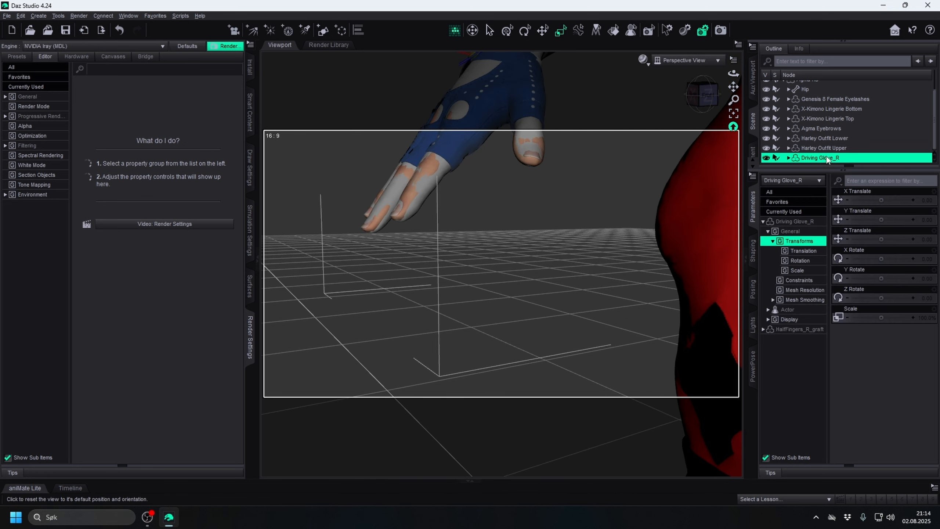
click(767, 158)
click(767, 159)
key(Delete)
- Inspect the right hand from the side and try enlarging Harley Outfit Upper to a scale of 101.5%
scroll(550, 223, down, 5)
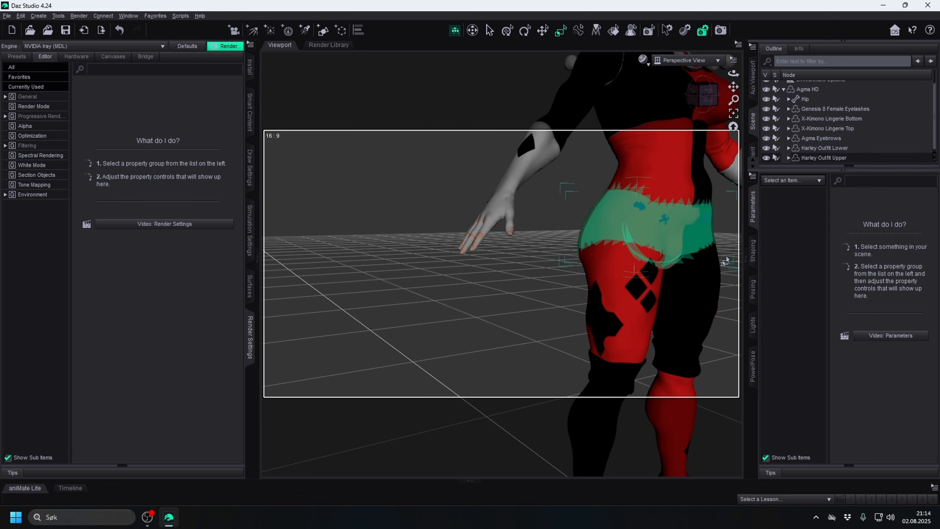
click(705, 106)
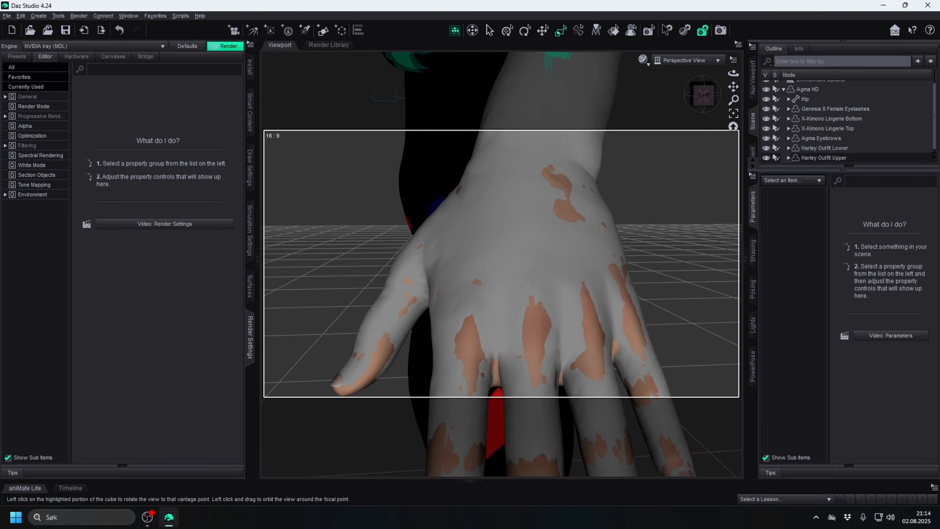
drag(704, 100, 746, 102)
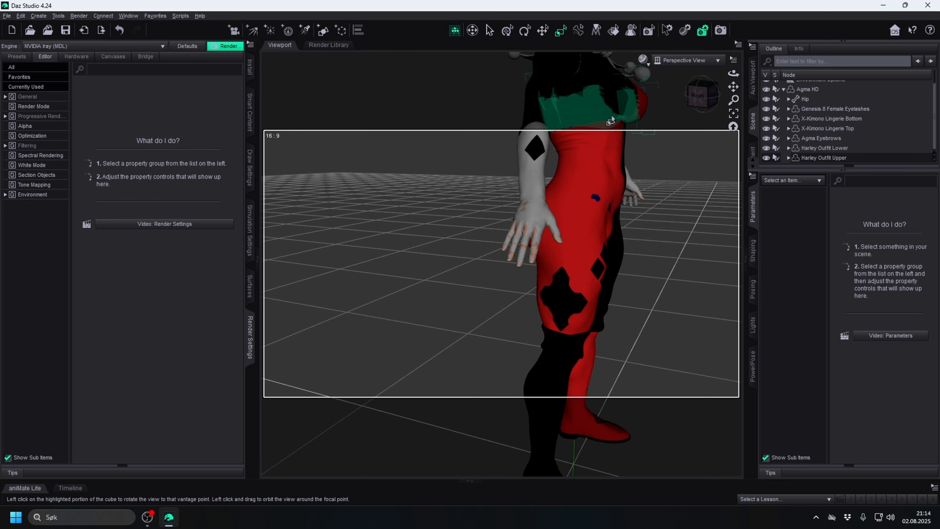
scroll(609, 127, up, 5)
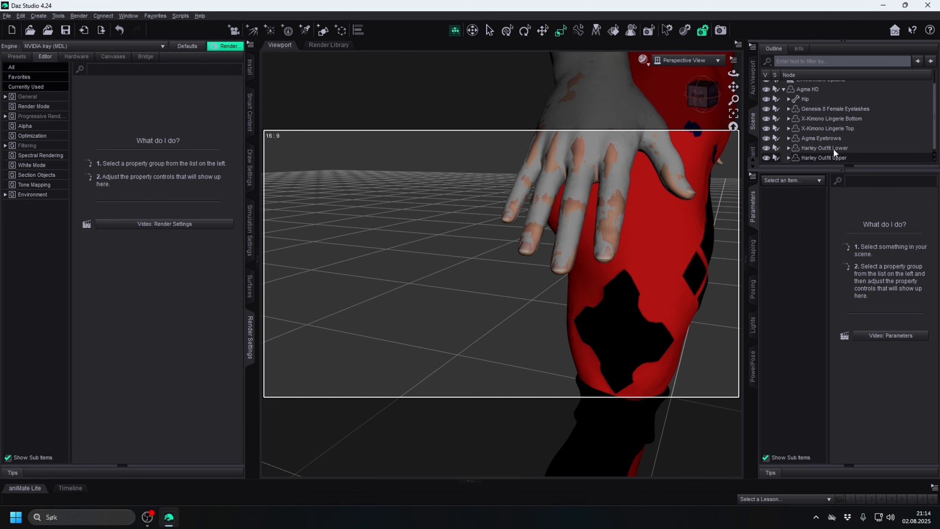
click(841, 157)
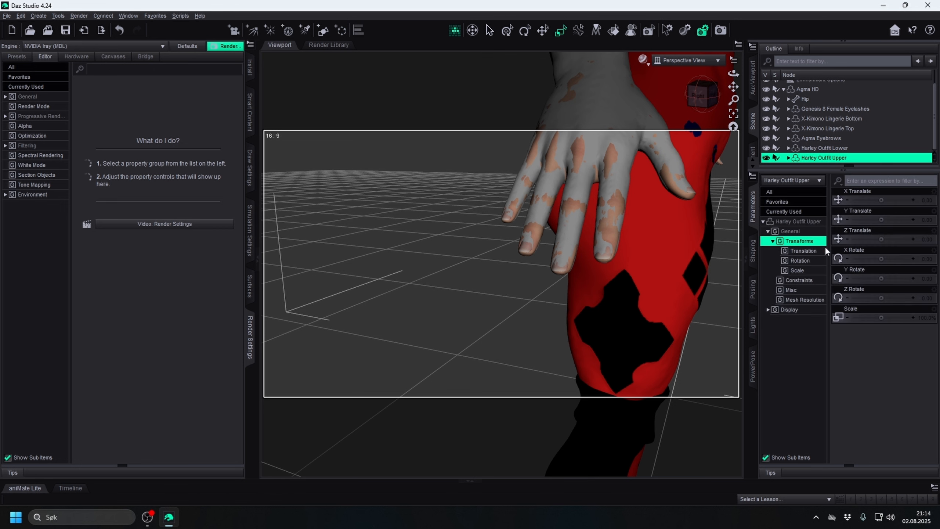
click(914, 317)
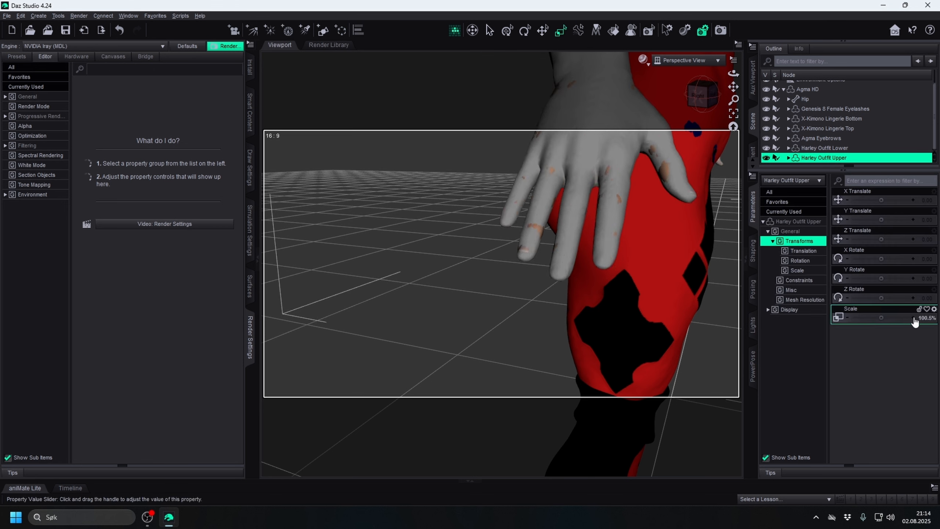
click(914, 318)
click(914, 318)
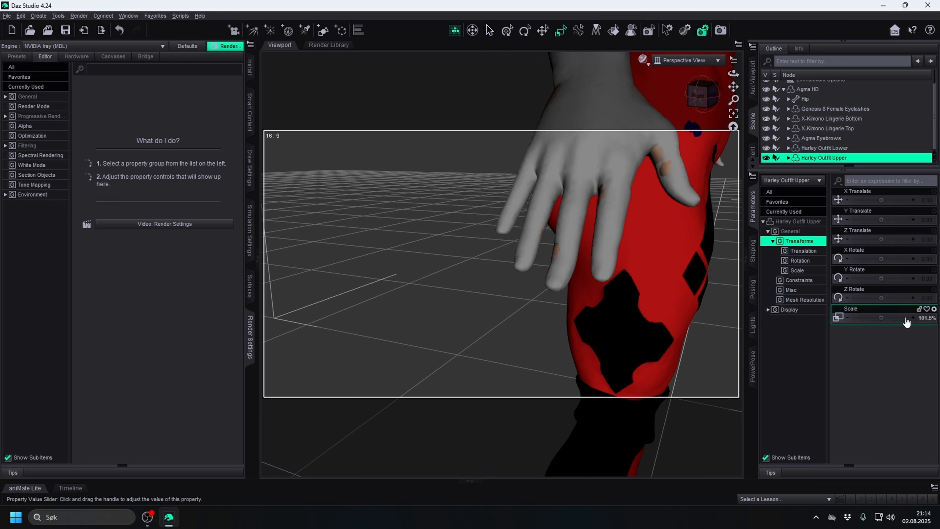
- Undo the scale changes made to Harley Outfit Upper
click(120, 30)
click(120, 30)
click(120, 30)
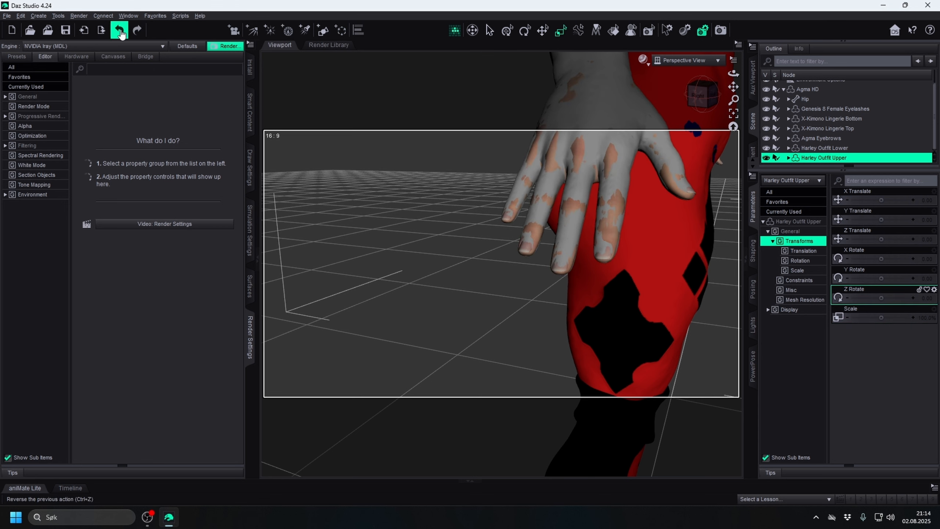
- Select the Right Hand bone of Agma HD on the figure and hide it
scroll(519, 165, down, 10)
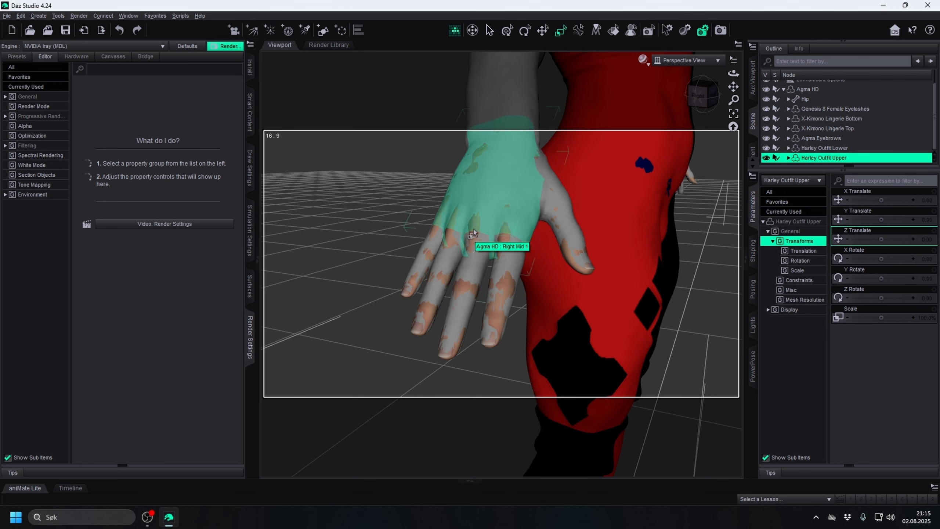
right_click(473, 232)
click(506, 253)
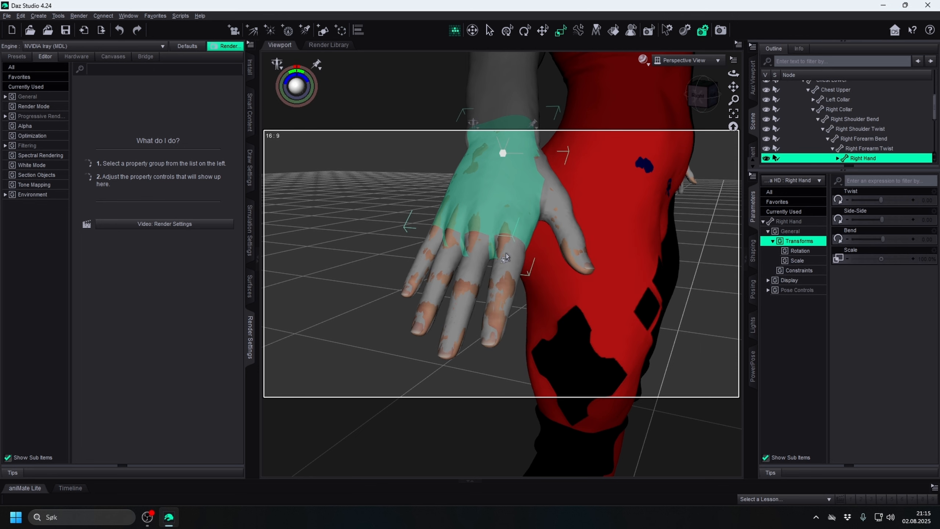
click(767, 160)
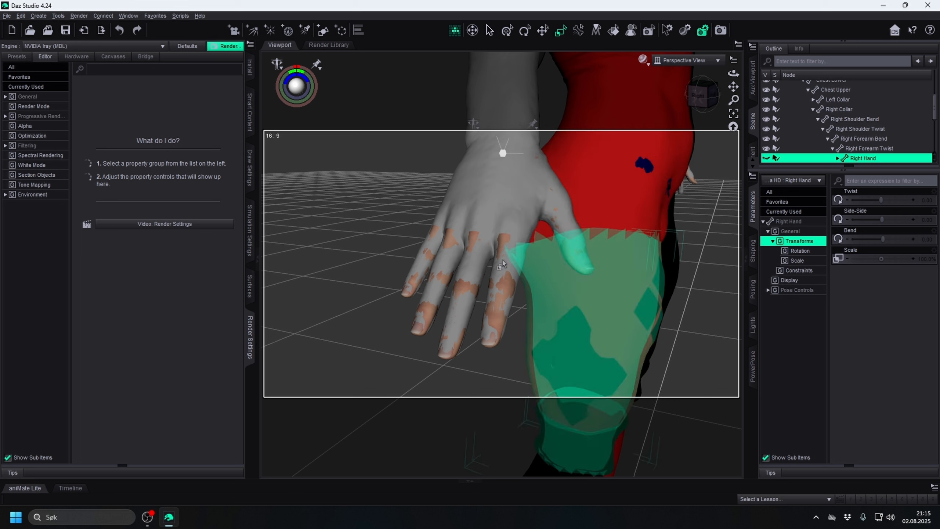
- Try hiding the Right Mid 2 finger bone, and make both it and the Right Hand visible again
right_click(464, 288)
click(503, 315)
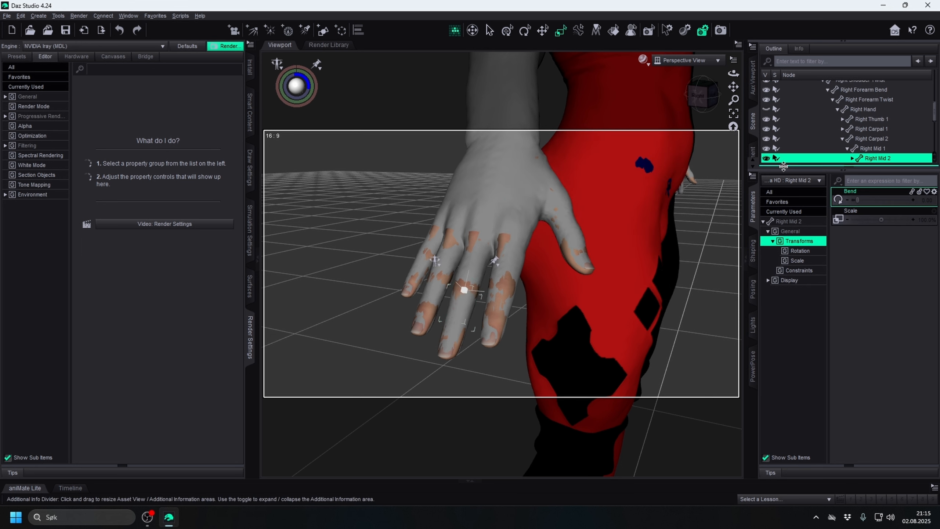
click(766, 158)
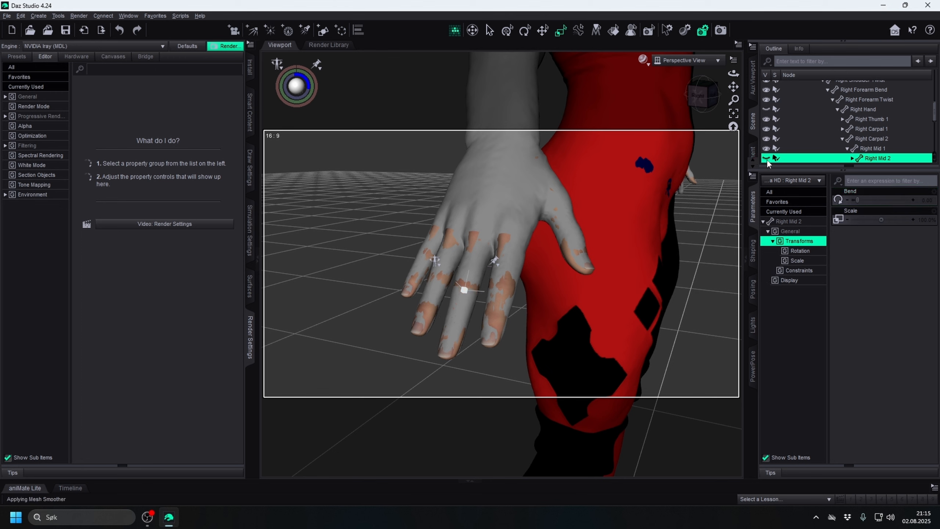
click(766, 159)
click(767, 110)
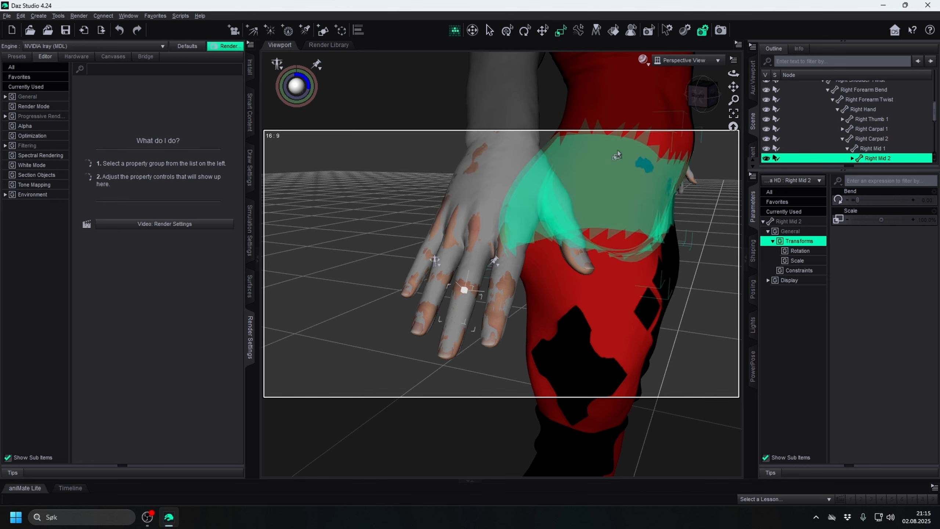
- Collapse the entire scene hierarchy and select the Agma HD figure
right_click(824, 107)
mouse_move(857, 178)
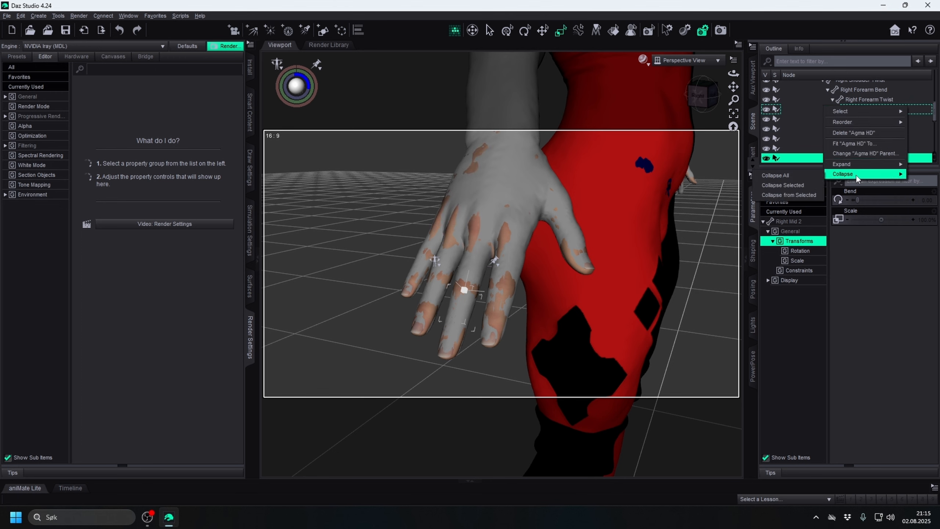
click(775, 175)
click(805, 108)
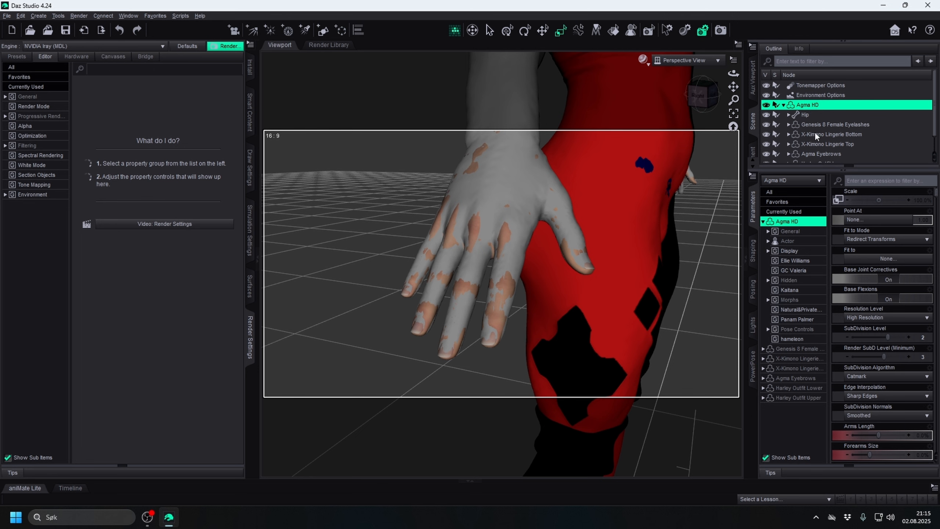
scroll(812, 148, down, 2)
click(814, 158)
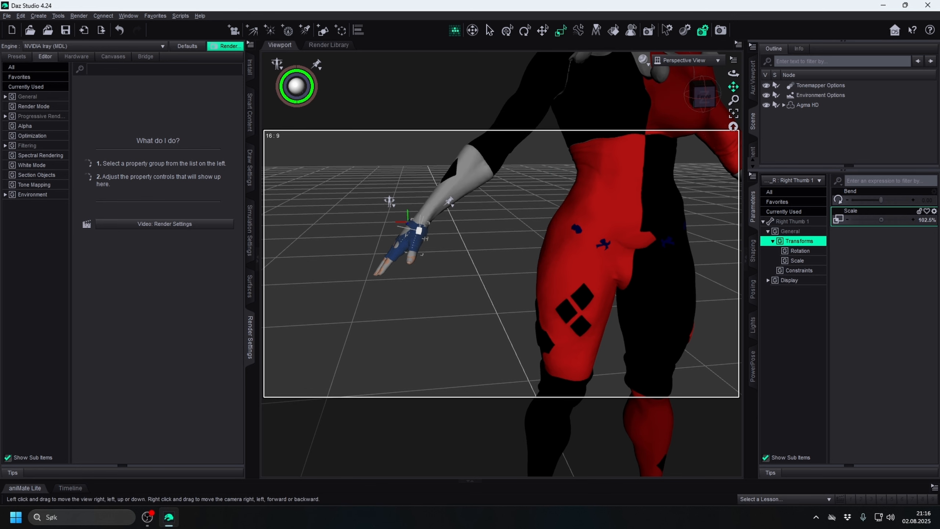
- Delete HalfFingers_L_graft from Agma HD, and apply the left half-finger graft to Driving Glove_L instead
drag(733, 87, 924, 166)
click(807, 106)
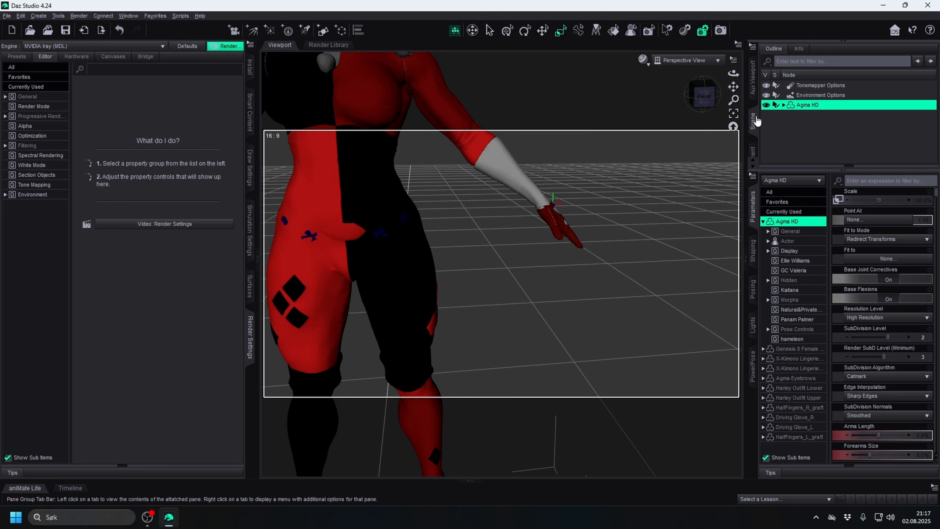
double_click(890, 108)
scroll(845, 142, down, 3)
click(841, 159)
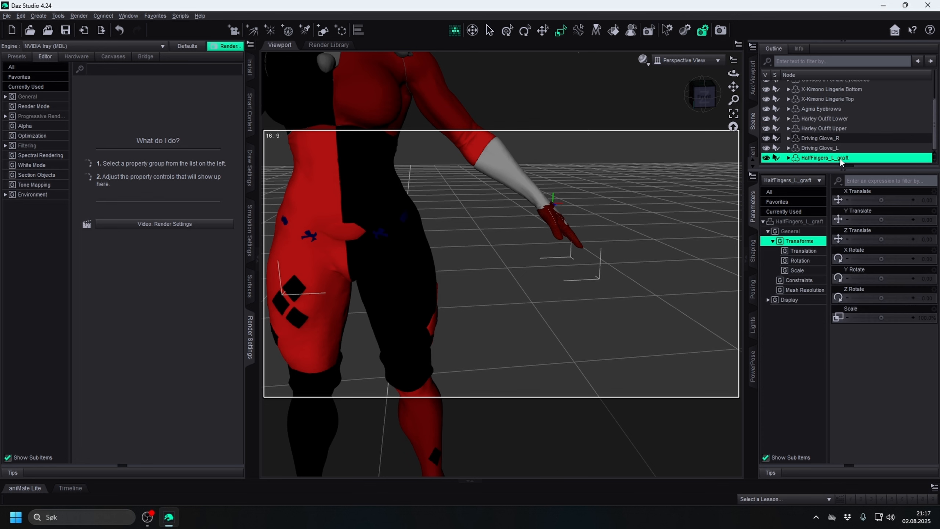
key(Delete)
click(841, 158)
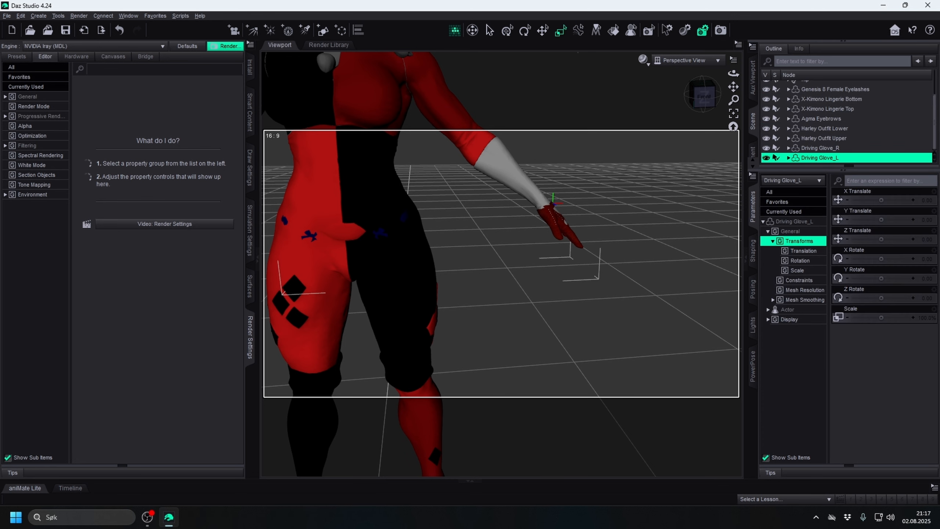
key(ctrl+z)
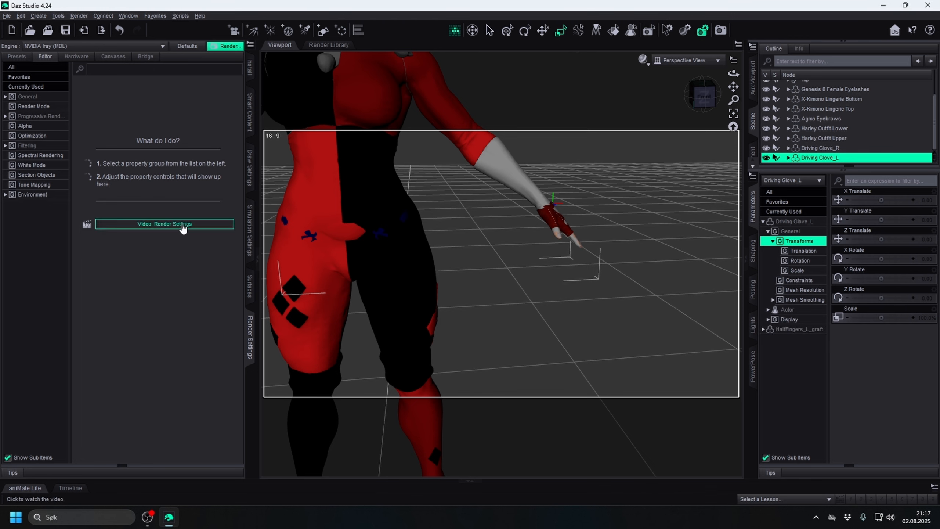
- Select the Left Thumb 1 bone of Driving Glove_L on the figure and set its scale to 102.5%
scroll(584, 126, up, 5)
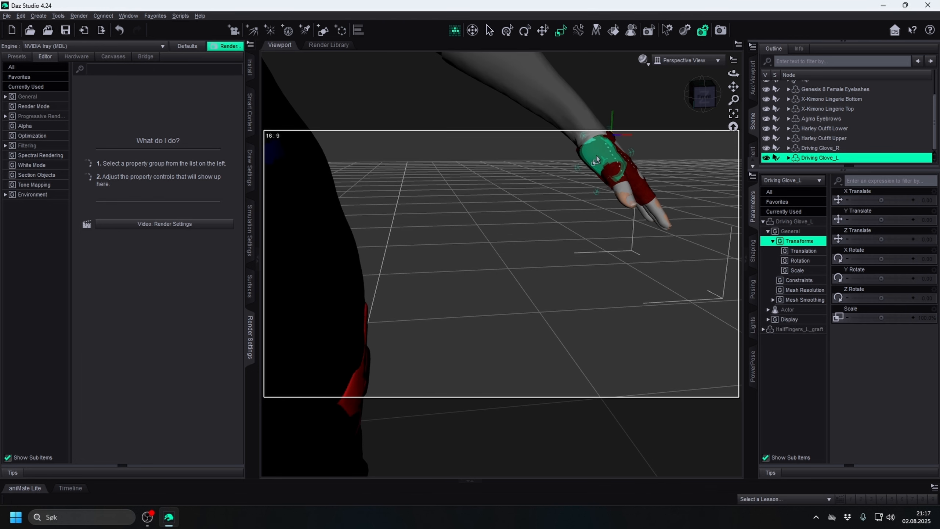
right_click(599, 155)
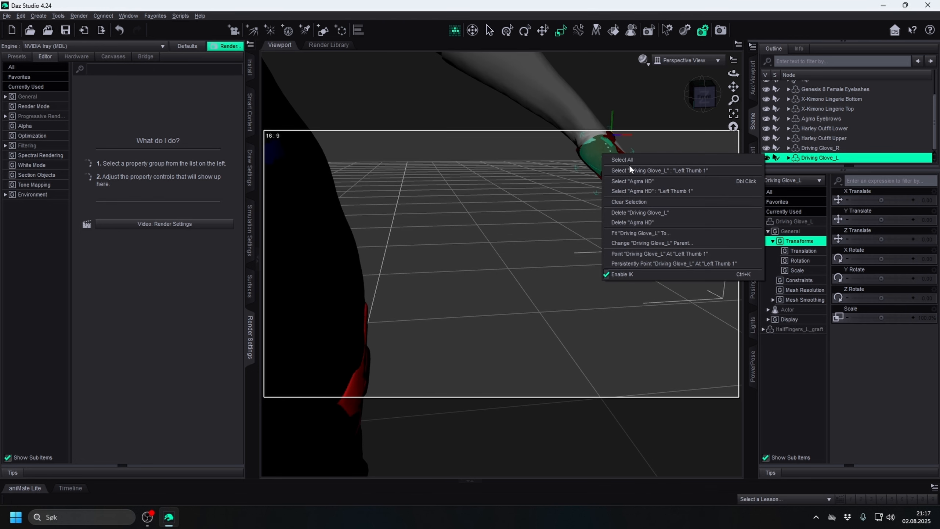
click(637, 173)
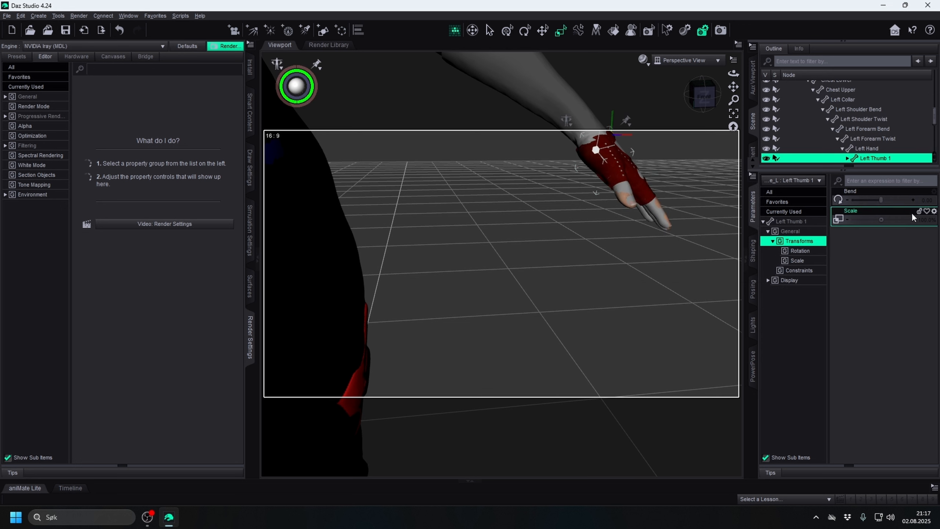
click(913, 224)
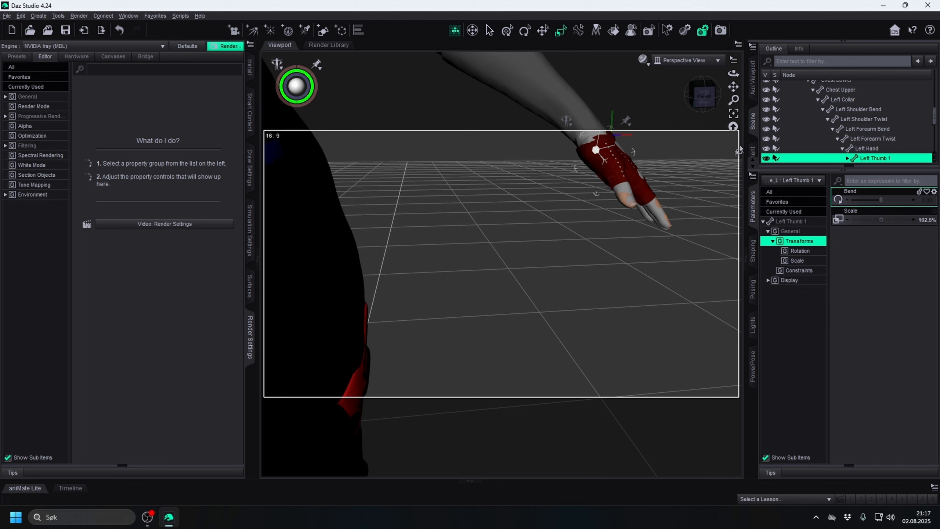
- Scale the Left Hand bone of Driving Glove_L to 102.5% and collapse the entire scene hierarchy
right_click(641, 171)
click(683, 195)
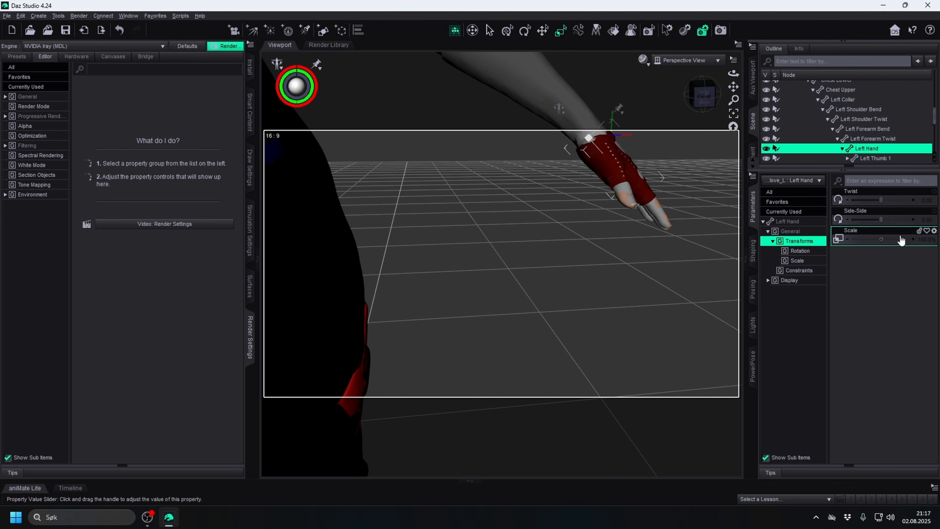
click(913, 239)
click(913, 240)
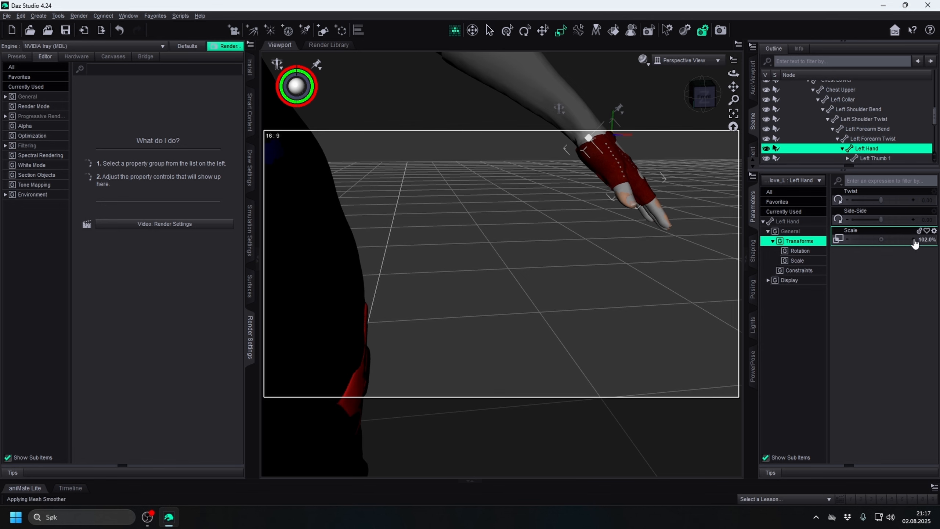
mouse_move(703, 94)
mouse_down()
mouse_move(653, 100)
mouse_move(703, 94)
mouse_up()
scroll(570, 170, down, 4)
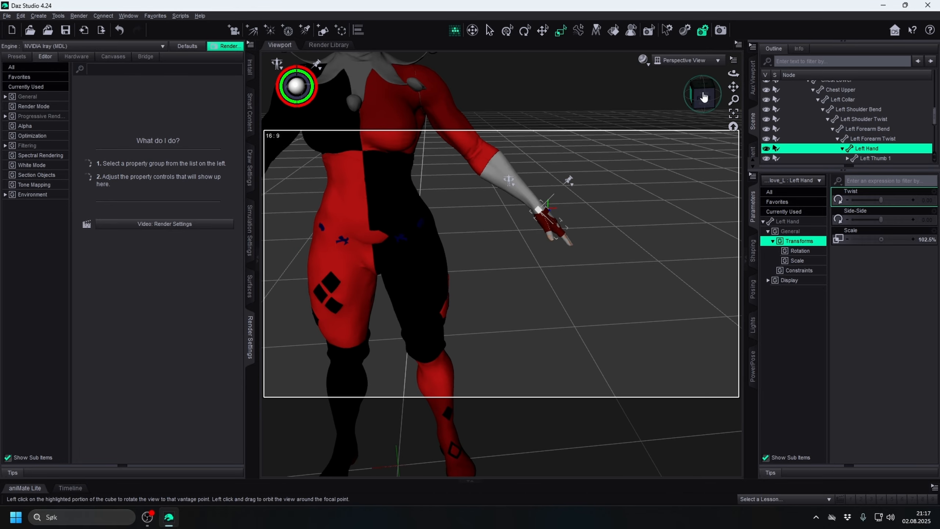
right_click(796, 112)
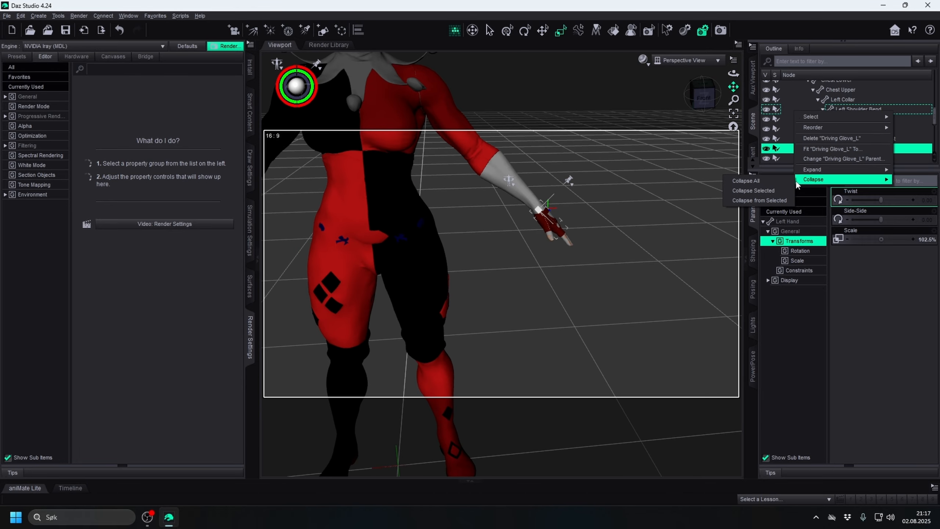
click(777, 181)
- Select Agma HD and give her the red-and-blue pigtail hair, Harley Eyelashes, pale skin and dark red lip makeup
drag(733, 87, 773, 76)
scroll(597, 249, down, 3)
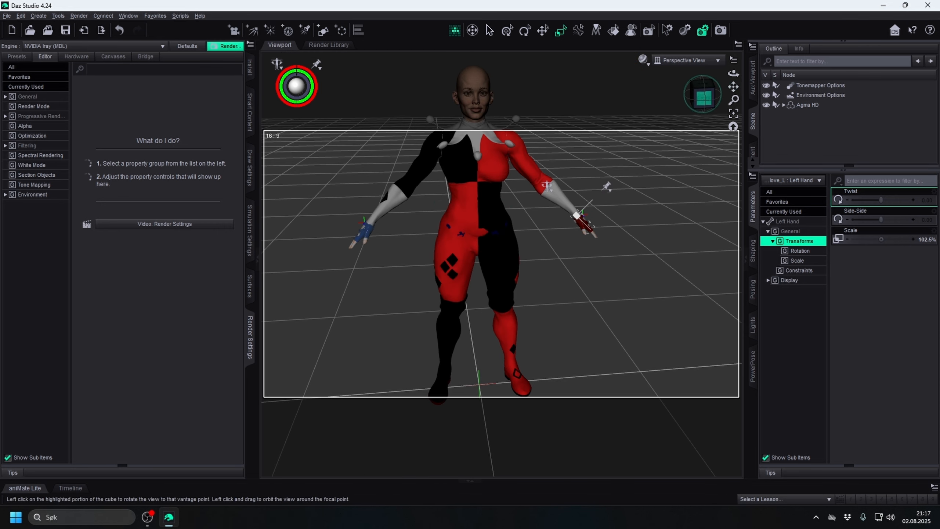
drag(701, 94, 668, 93)
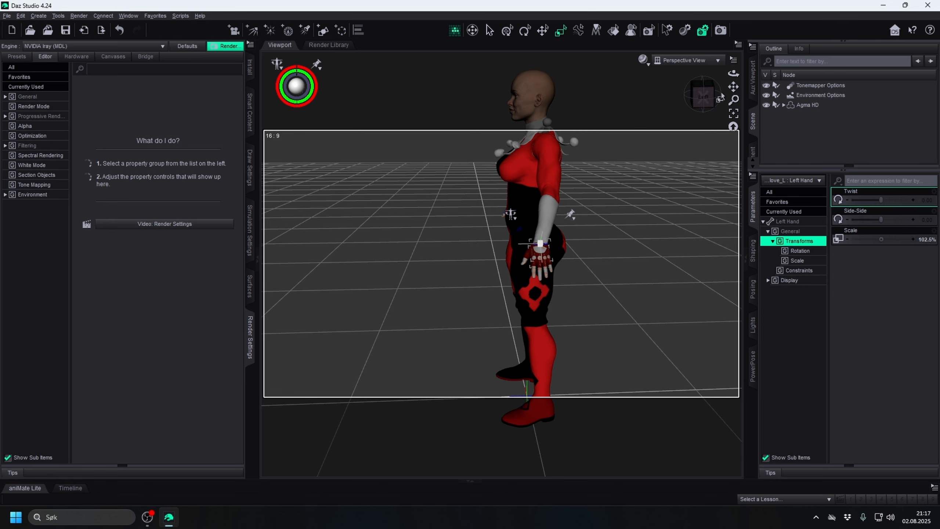
click(704, 95)
drag(704, 95, 766, 148)
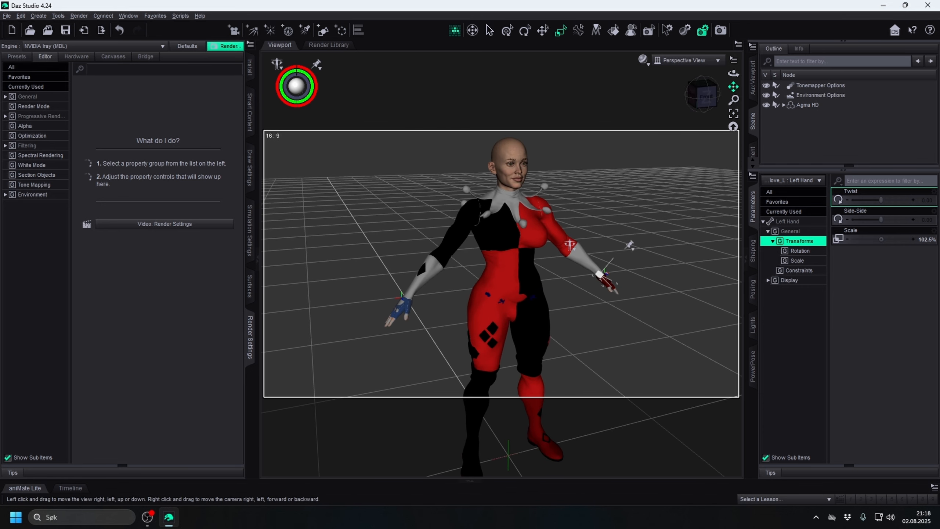
drag(733, 86, 717, 171)
scroll(656, 171, up, 5)
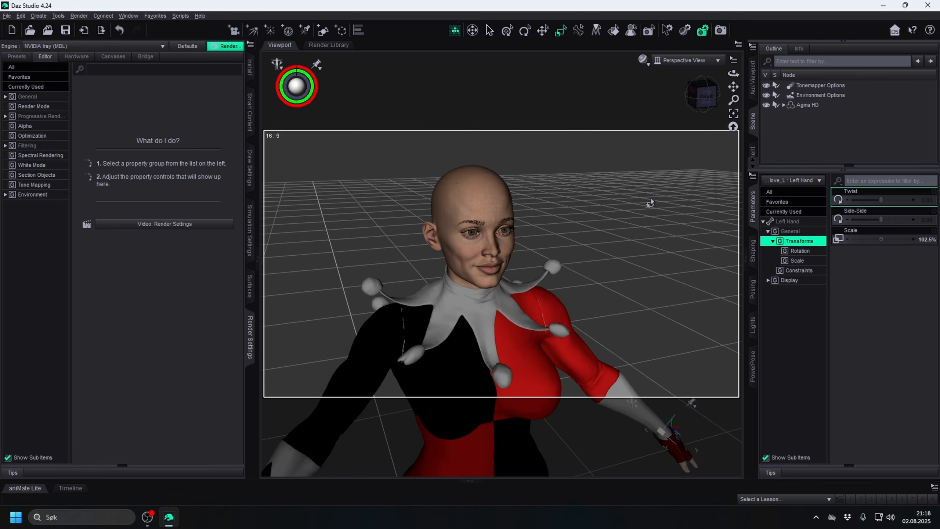
click(823, 105)
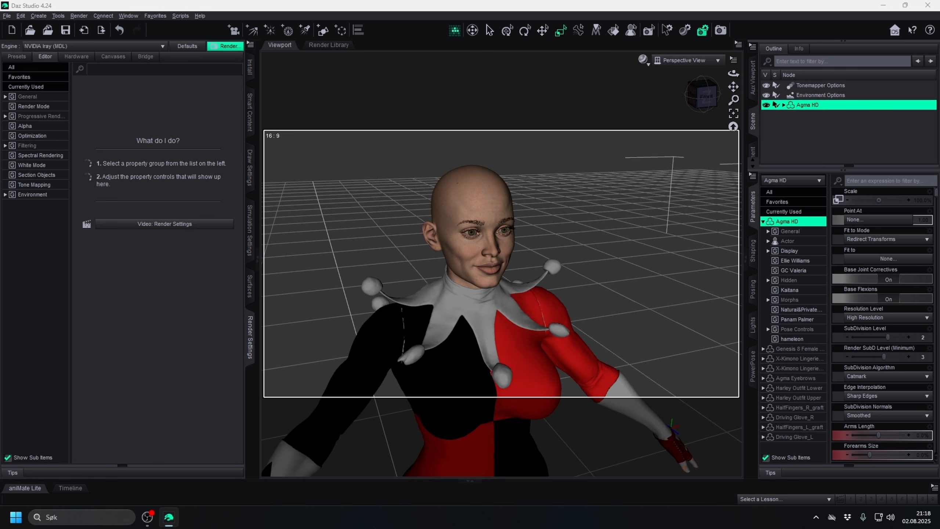
key(ctrl+z)
key(ctrl+y)
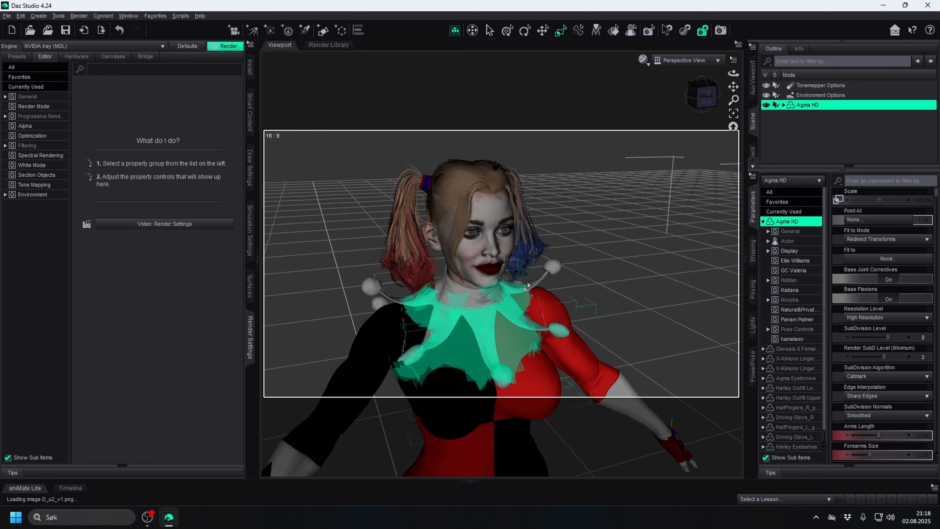
- Examine the figure's face, hair, outfit and gloves up close and at a distance from several angles
mouse_move(708, 101)
mouse_down()
mouse_move(651, 83)
mouse_move(693, 94)
mouse_up()
scroll(645, 201, up, 5)
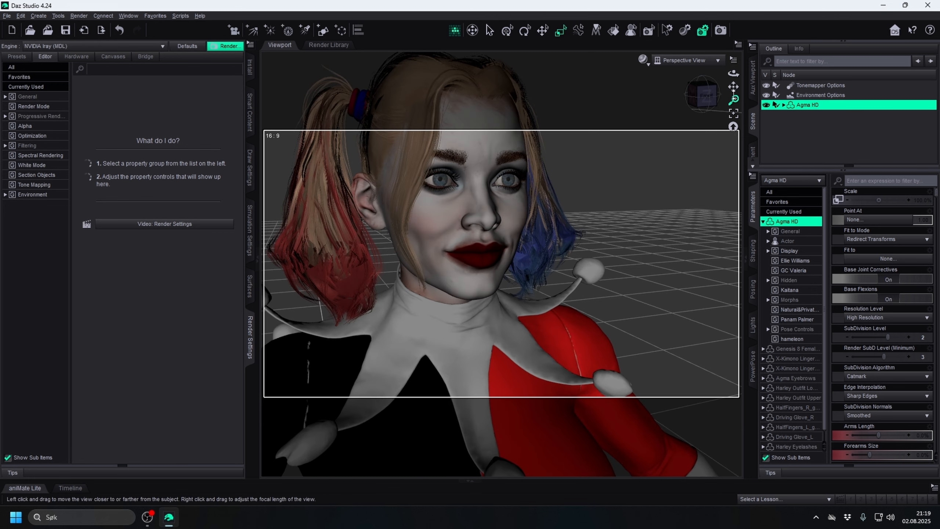
drag(733, 87, 731, 72)
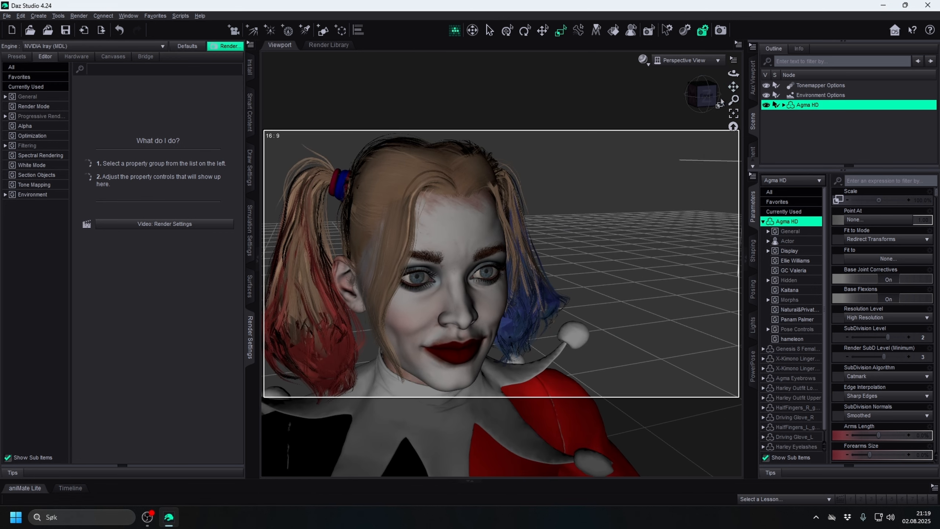
scroll(695, 172, down, 4)
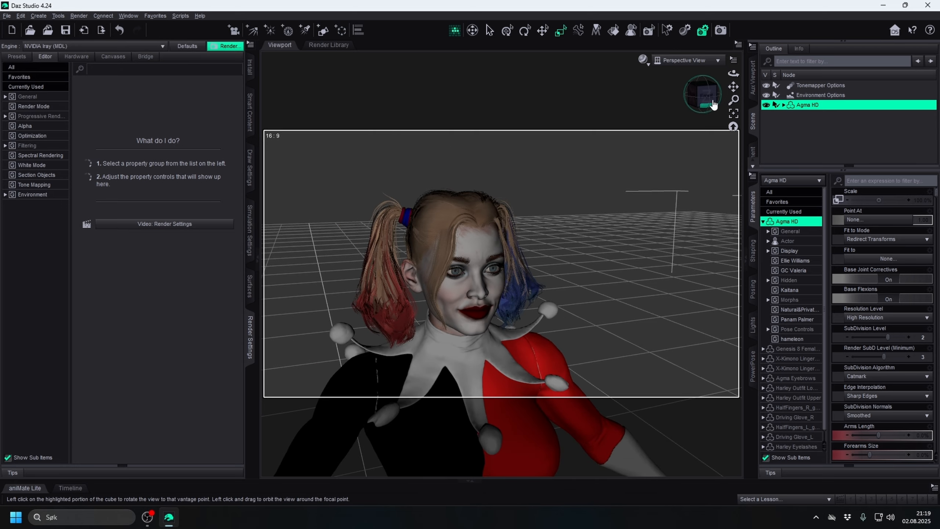
drag(709, 99, 740, 93)
scroll(670, 162, down, 5)
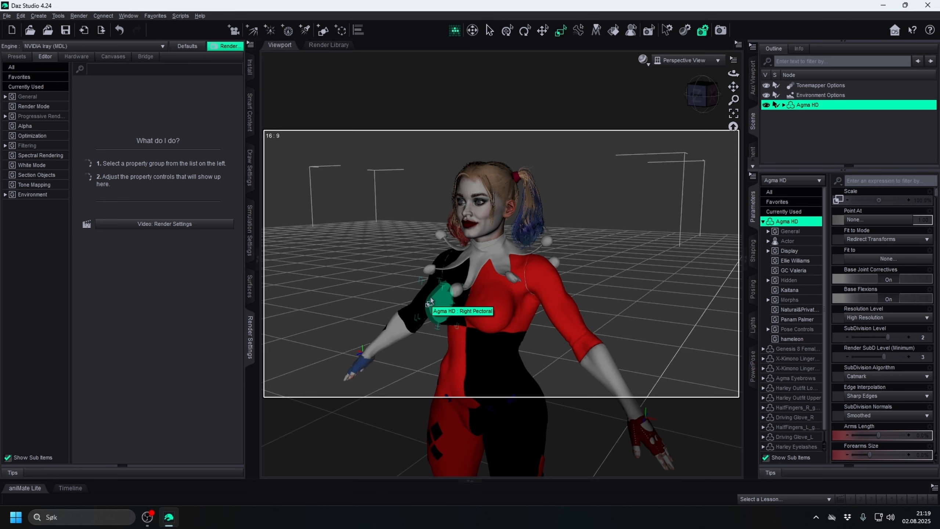
scroll(557, 270, down, 1)
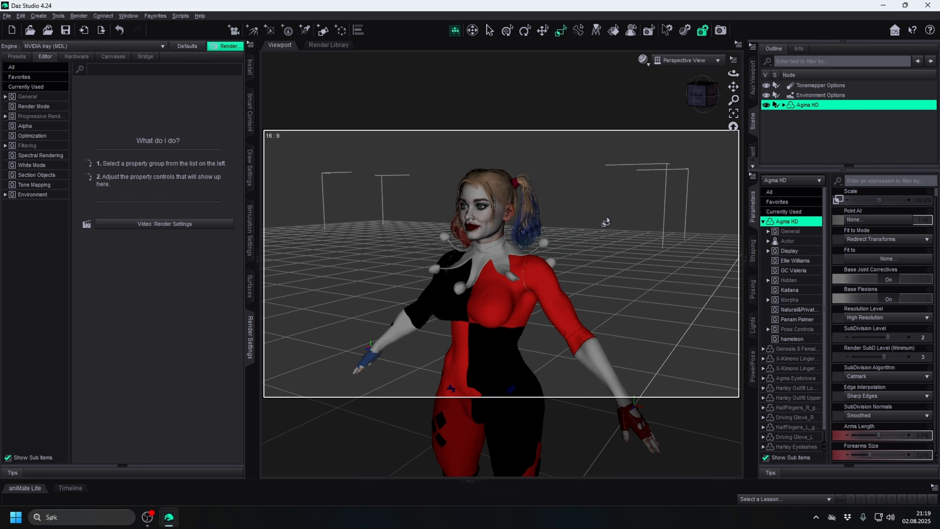
scroll(606, 223, down, 4)
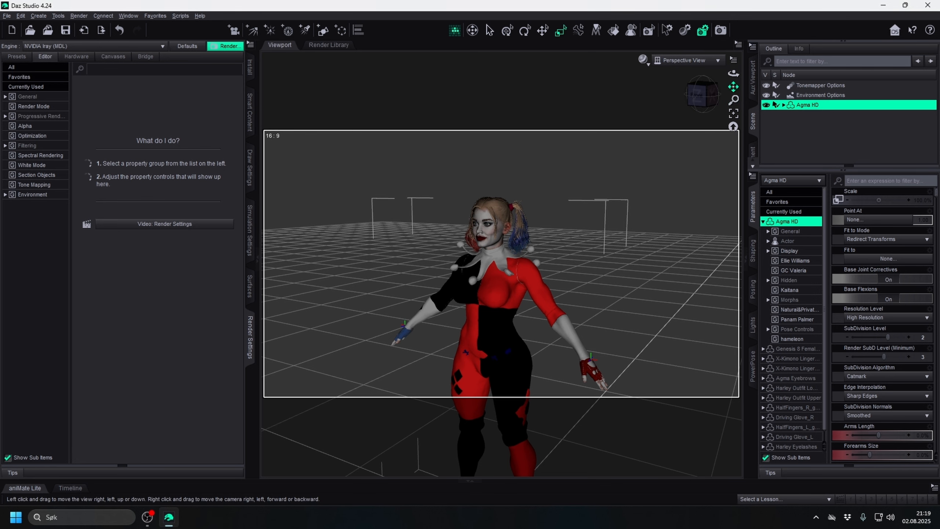
drag(733, 87, 730, 59)
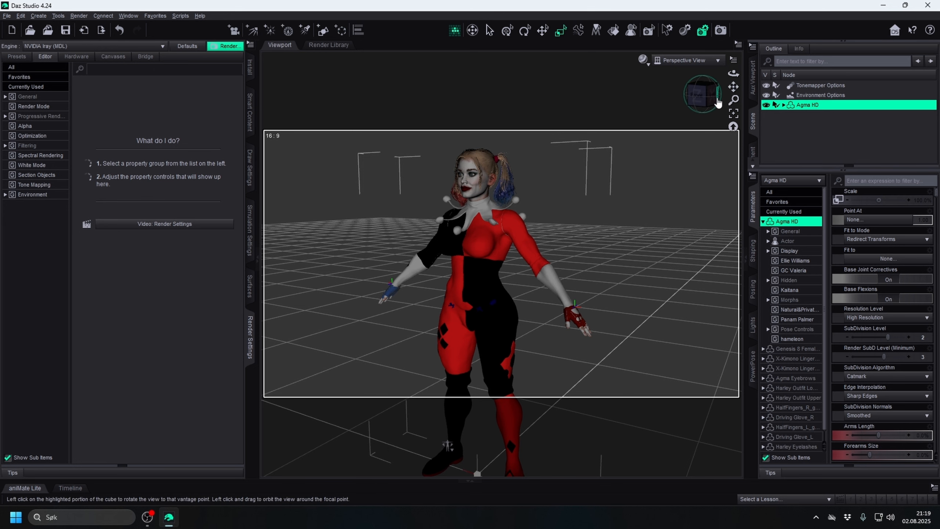
- Apply a standing pose with both arms lowered to Agma HD and inspect the gloved hands
click(702, 96)
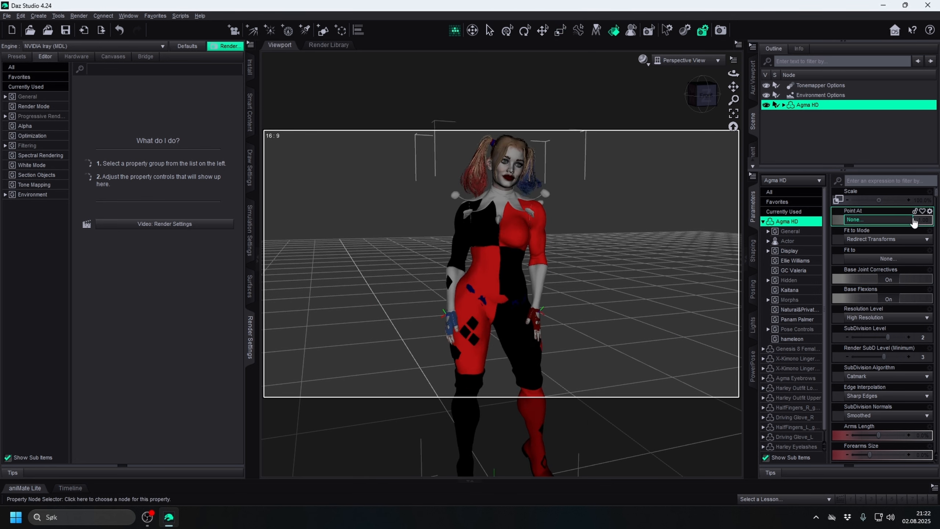
click(722, 88)
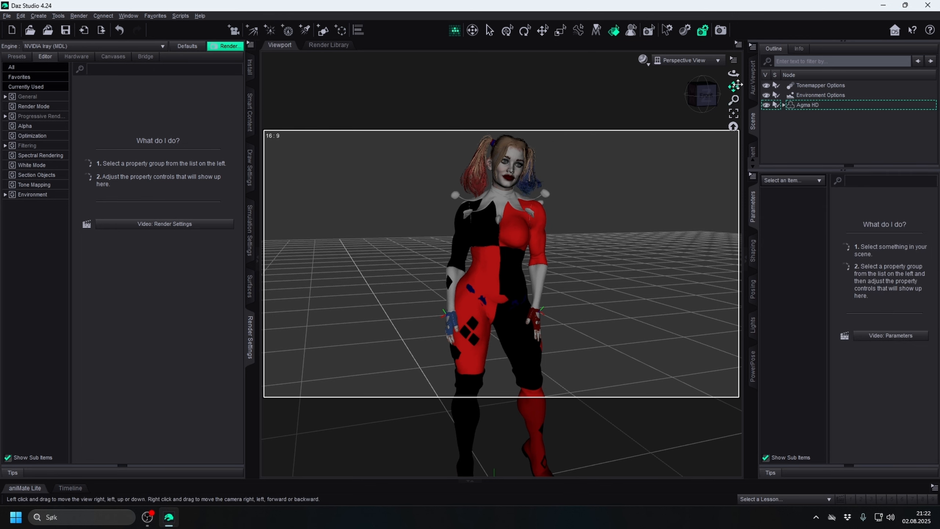
drag(734, 87, 728, 49)
scroll(650, 208, up, 5)
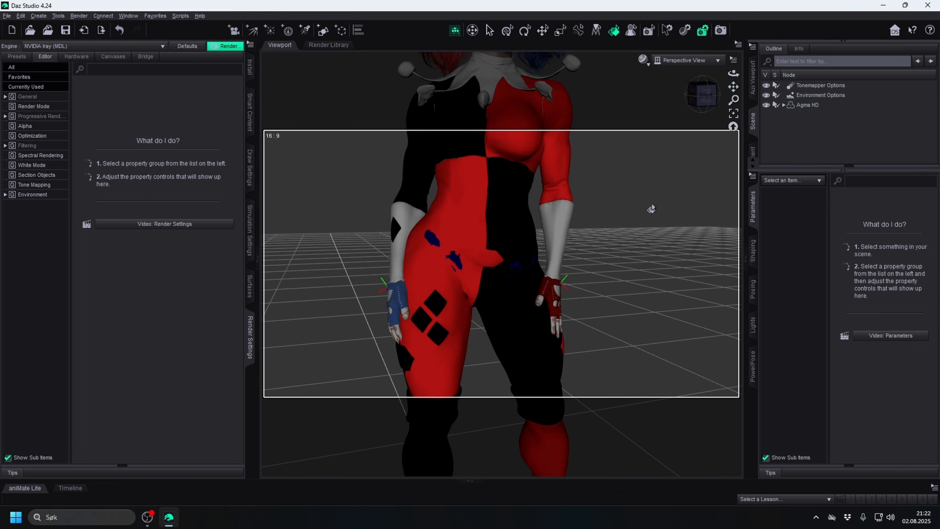
mouse_move(696, 101)
mouse_down()
mouse_move(725, 100)
mouse_move(707, 101)
mouse_up()
click(704, 96)
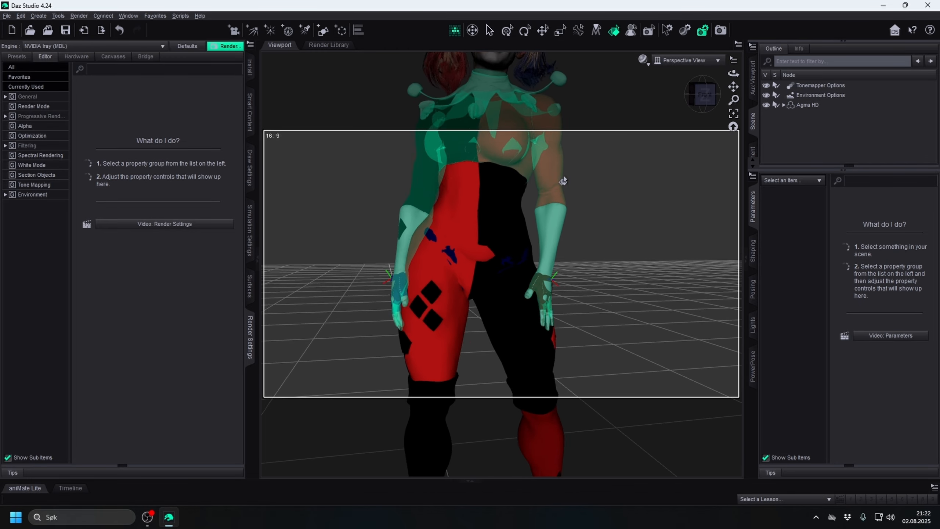
- Pose Agma HD with the right hand raised near the face and the left hand on the hip, and inspect the left glove
click(120, 32)
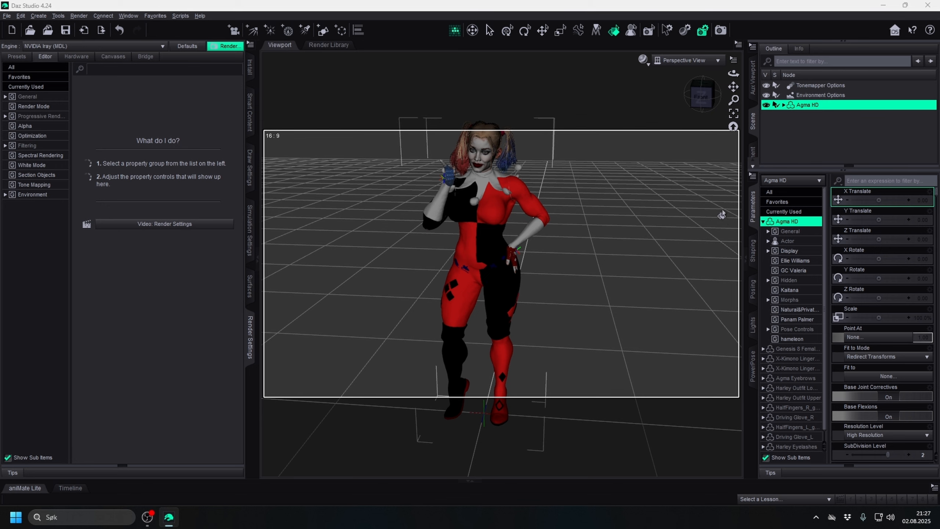
drag(695, 103, 726, 119)
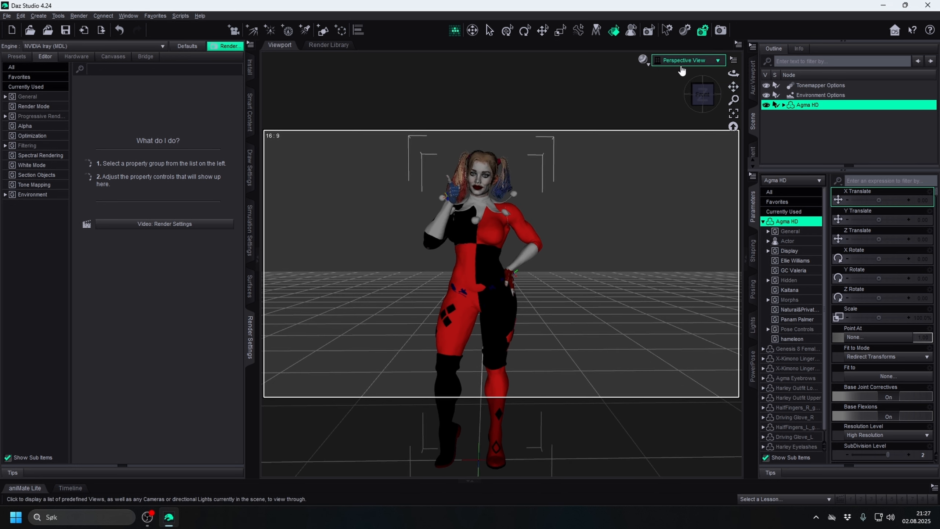
scroll(645, 97, up, 5)
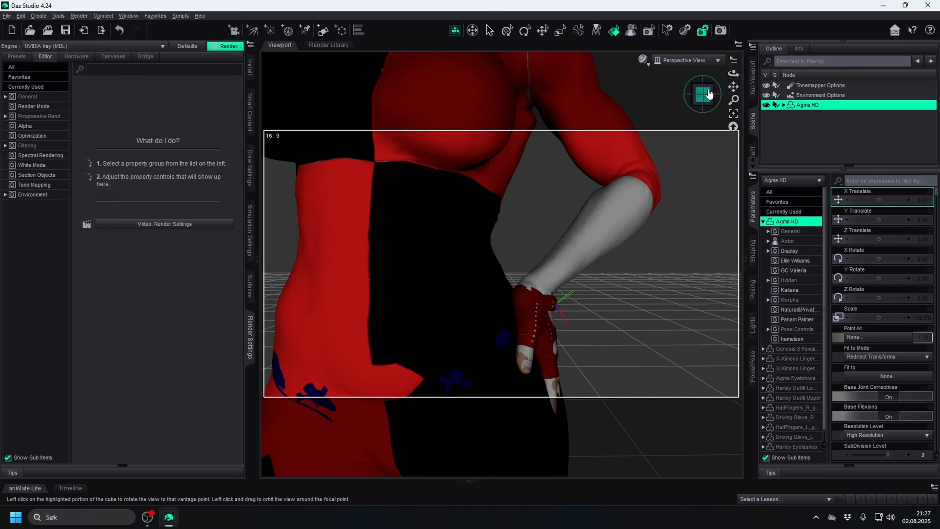
click(709, 95)
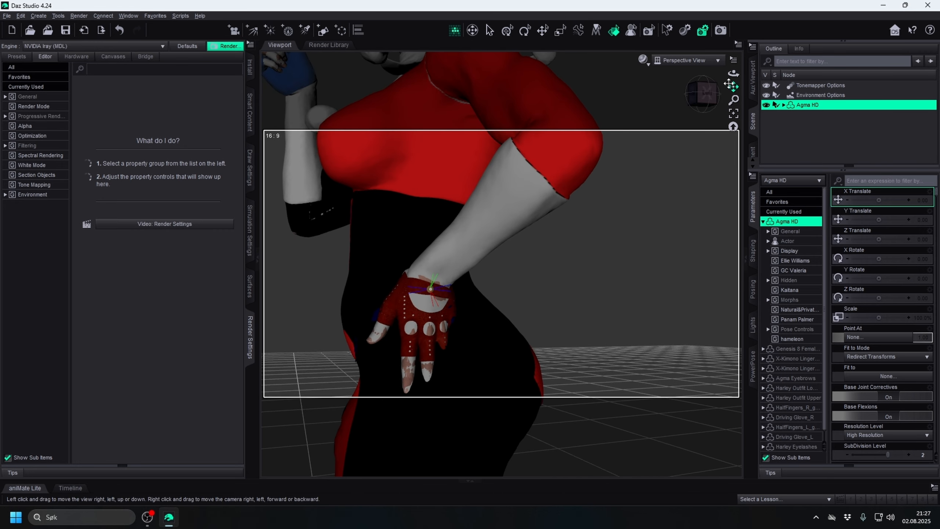
drag(732, 84, 662, 141)
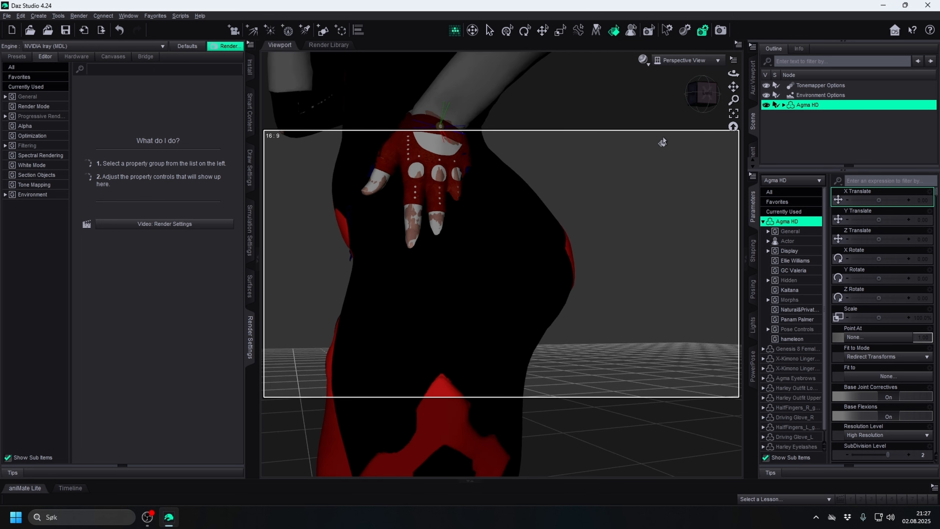
drag(713, 98, 703, 123)
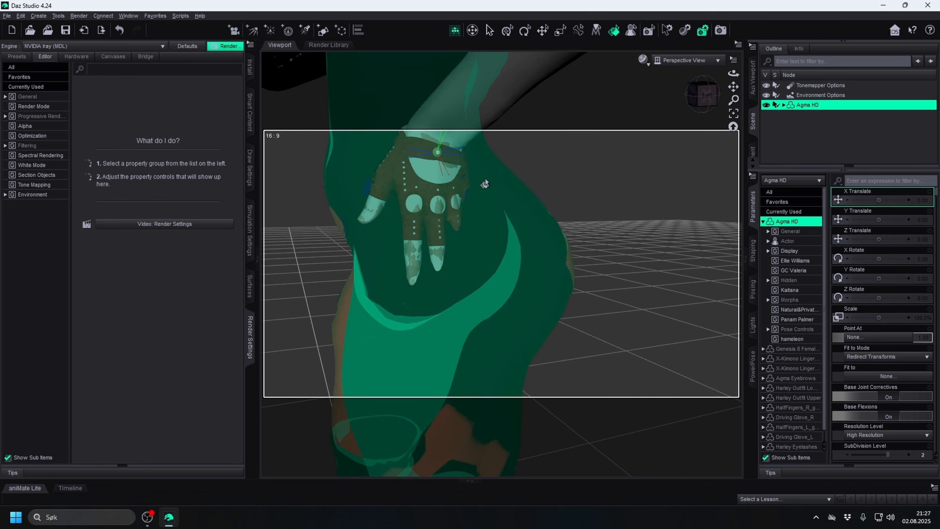
- Select the Left Shoulder Bend bone on Agma HD and test small Front-Back changes, ending at 17.73
scroll(474, 118, down, 3)
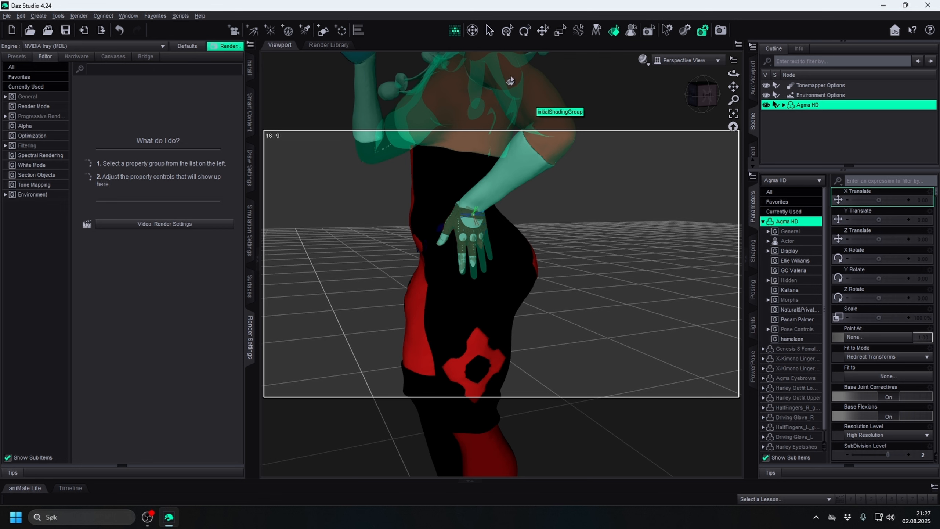
click(543, 34)
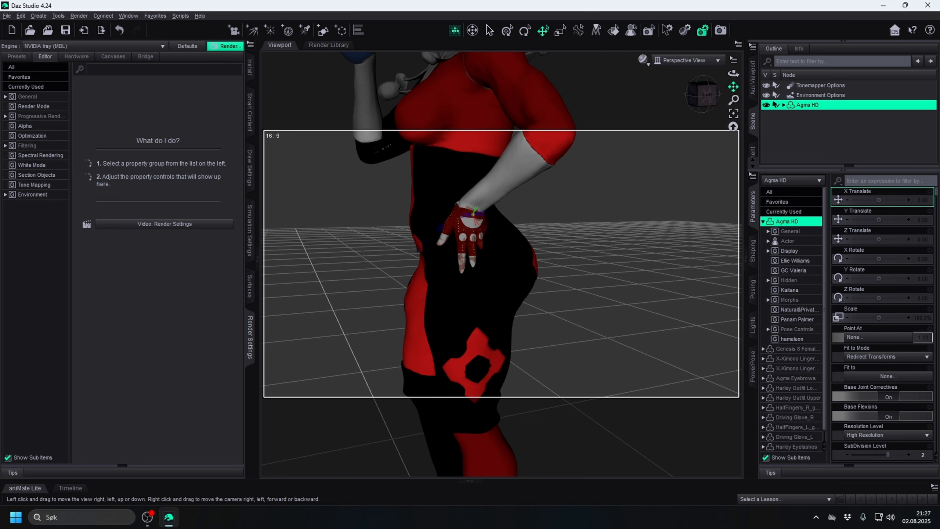
drag(734, 87, 741, 183)
click(540, 191)
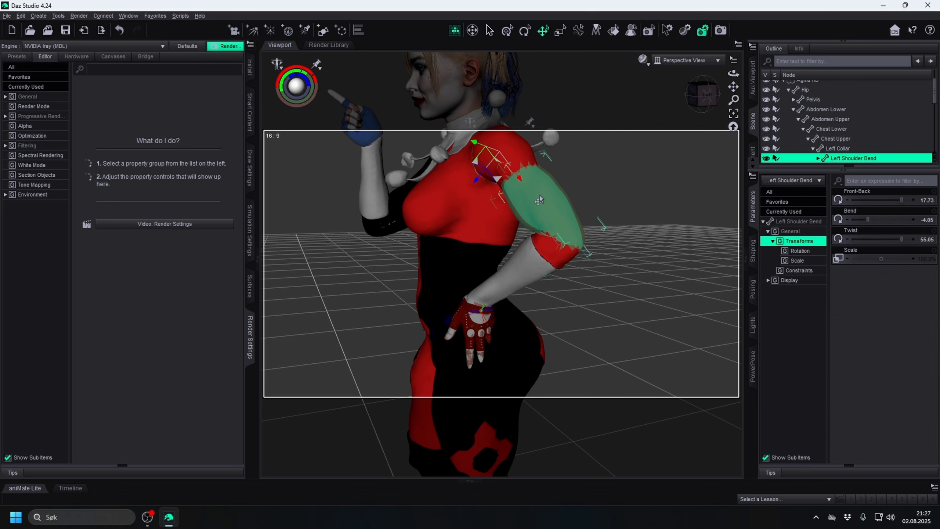
scroll(555, 233, up, 3)
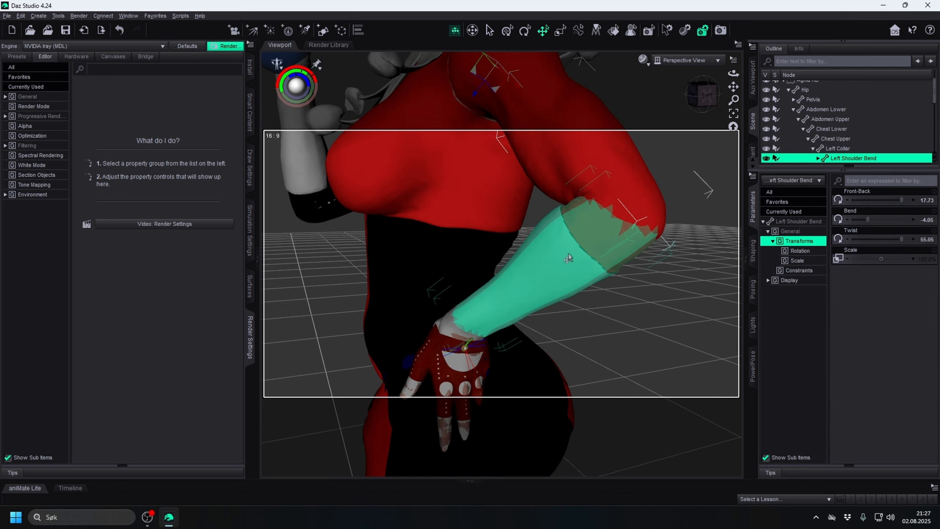
drag(700, 93, 696, 94)
click(703, 94)
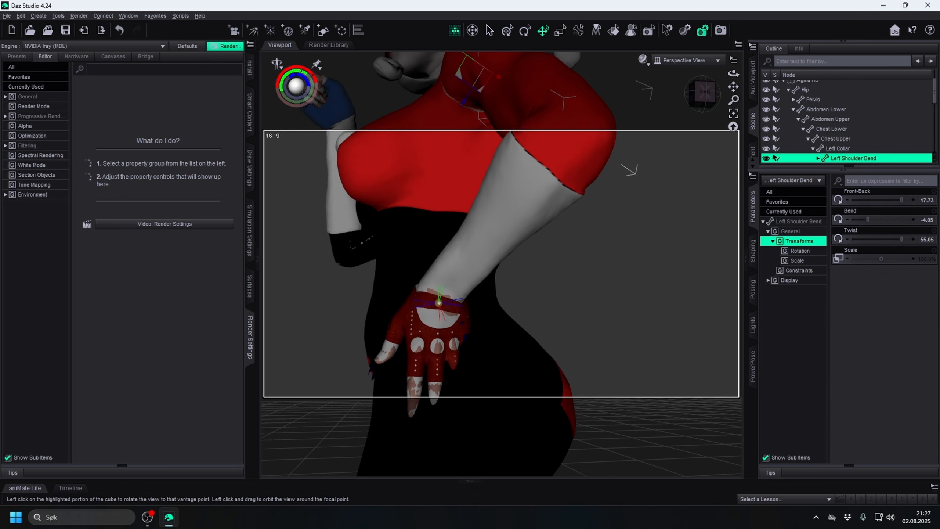
click(848, 201)
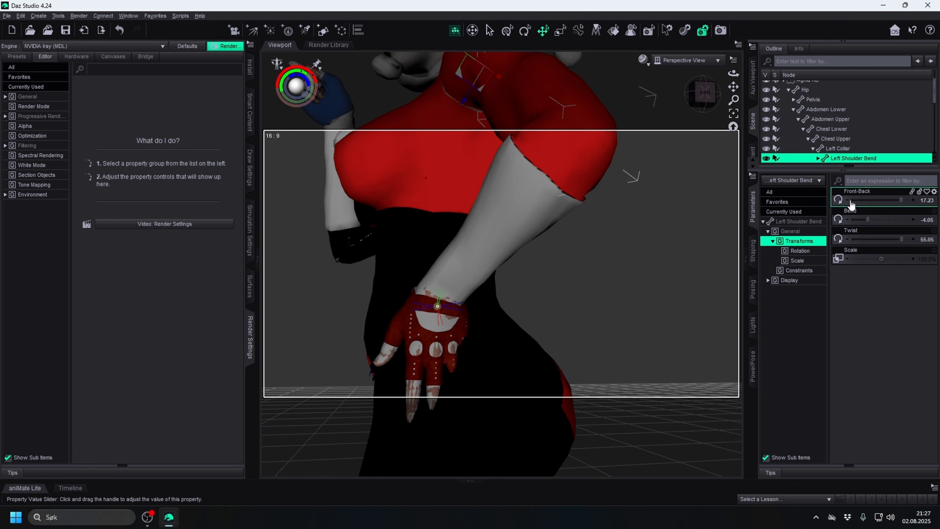
click(913, 200)
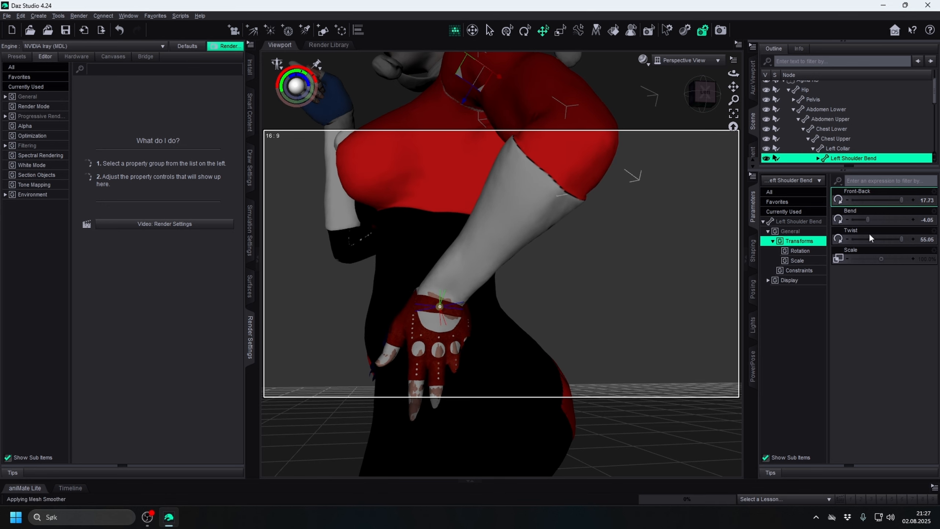
- Set the Bend of the Left Shoulder Bend bone to -1.05 so the gloved fingers clear the hip
click(848, 220)
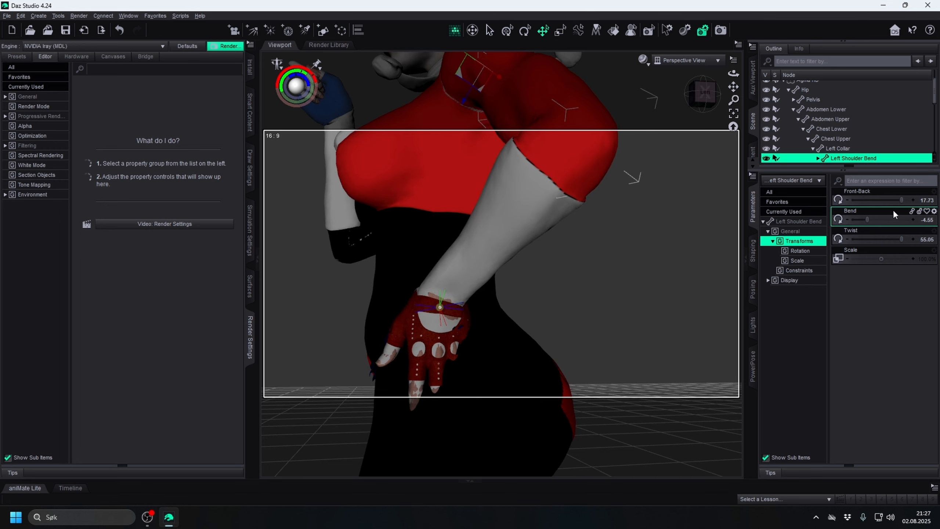
click(912, 221)
click(912, 221)
click(913, 221)
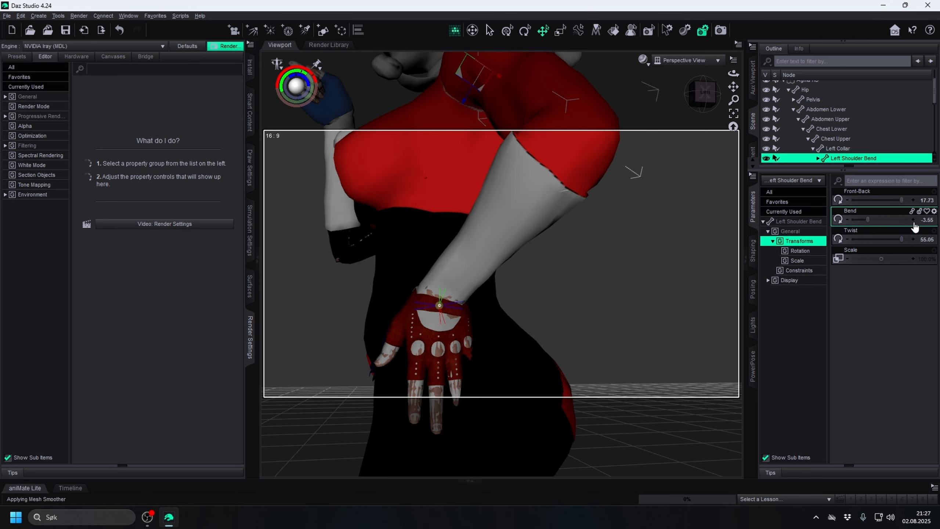
click(913, 221)
click(913, 221)
click(914, 221)
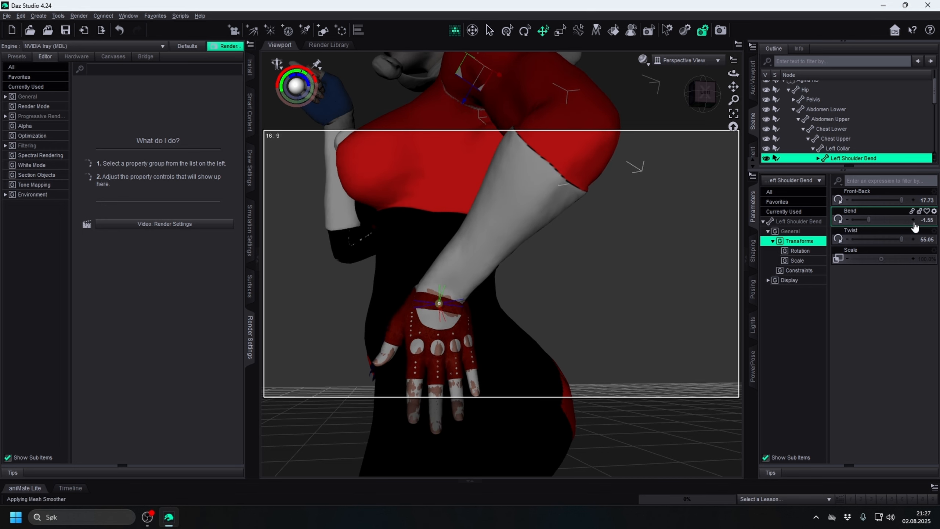
click(913, 221)
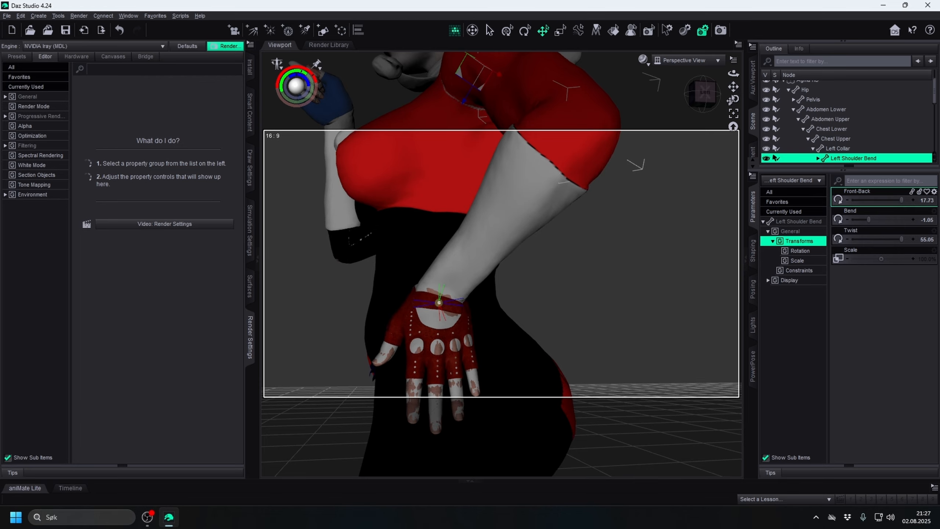
- Check the left arm from several angles and set the Left Hand's Twist to 7.67
click(705, 103)
drag(702, 92, 701, 93)
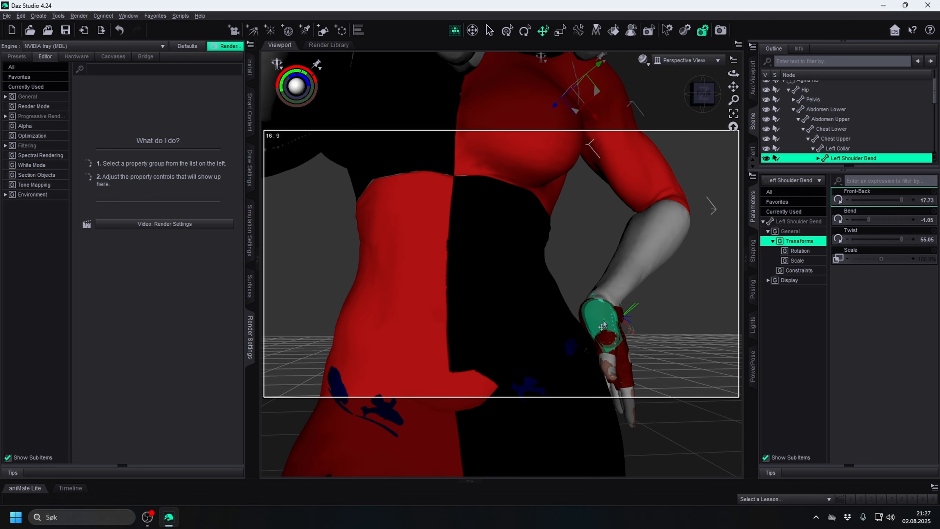
drag(702, 94, 698, 95)
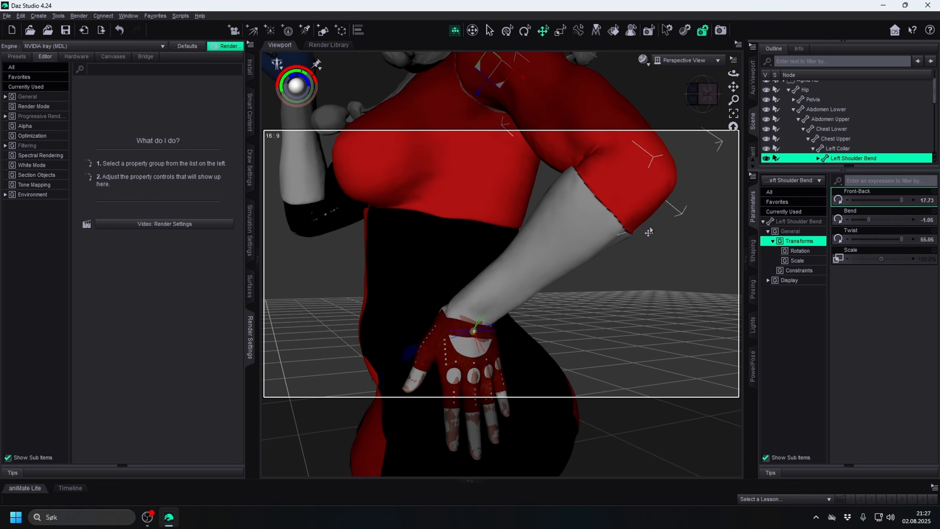
click(470, 377)
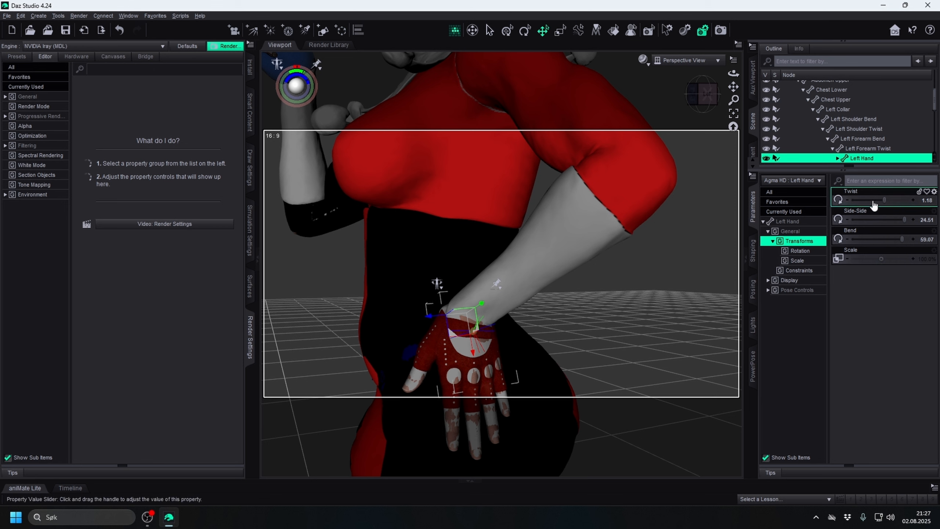
drag(885, 199, 904, 199)
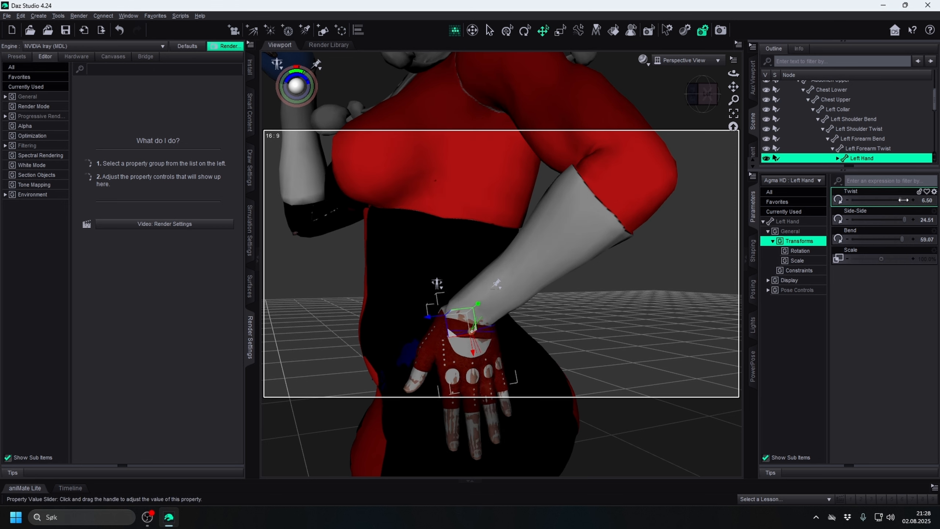
mouse_move(703, 93)
mouse_down()
mouse_move(693, 96)
mouse_move(713, 101)
mouse_up()
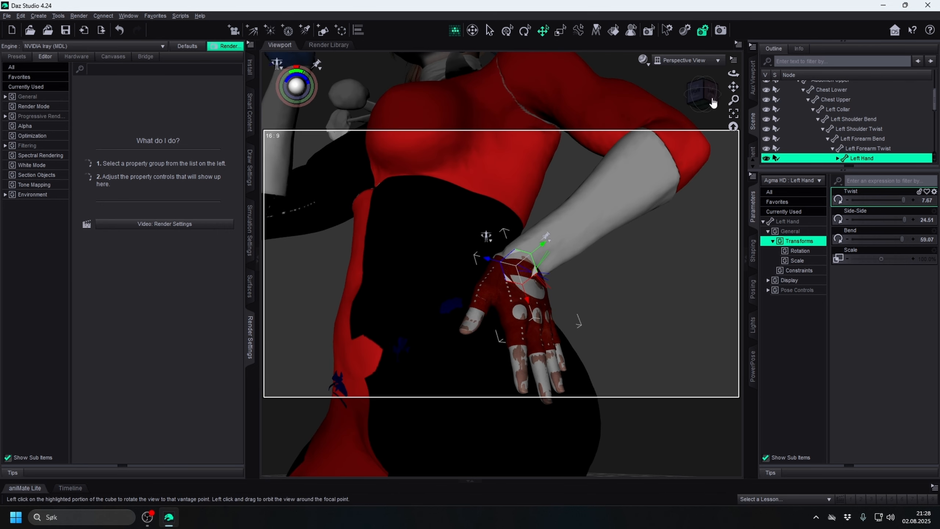
- Open PowerPose with the Hands template and bring up the list of available panes
click(754, 370)
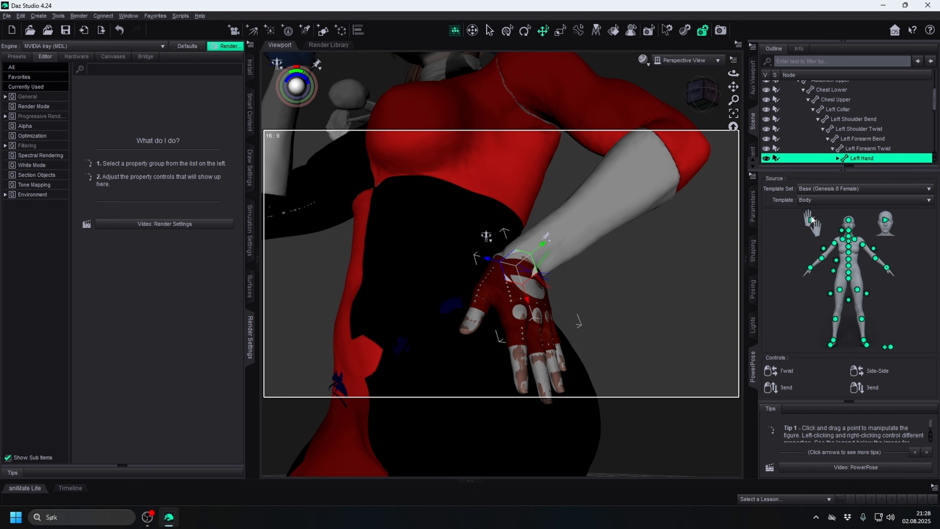
click(813, 221)
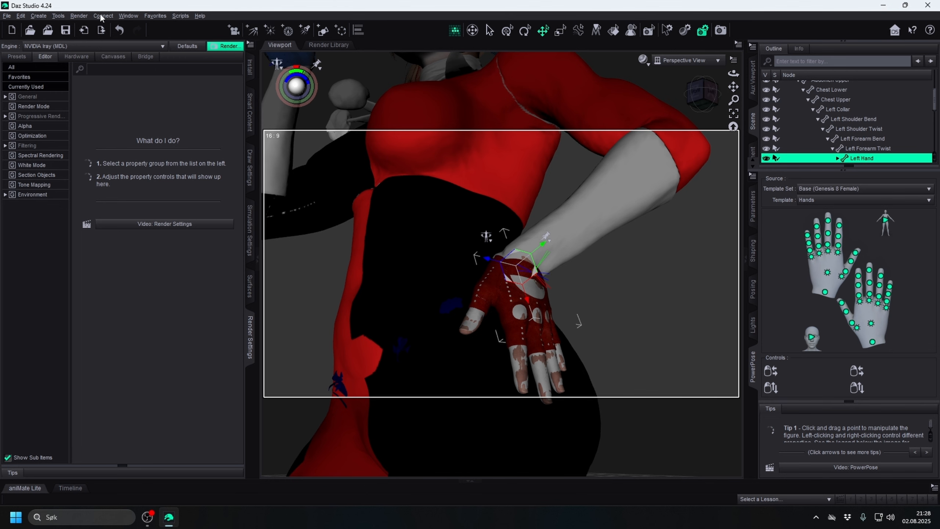
click(129, 18)
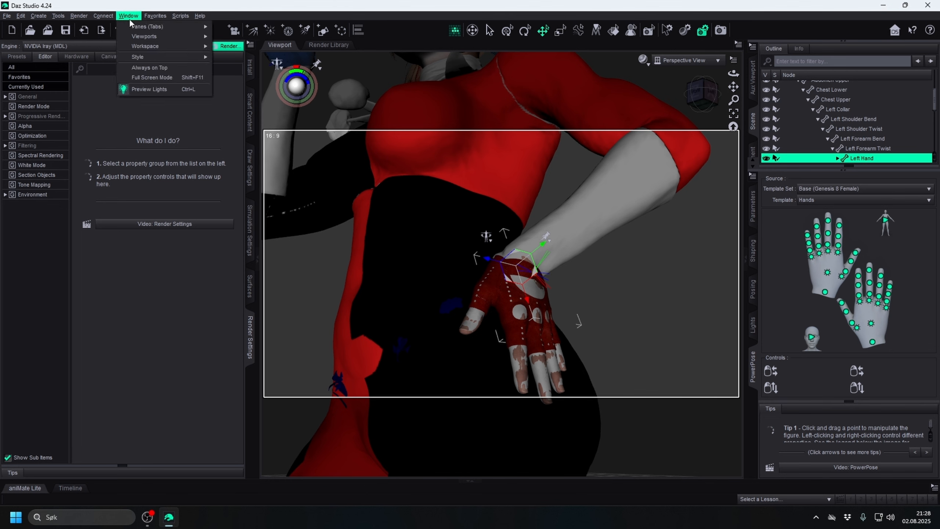
mouse_move(153, 25)
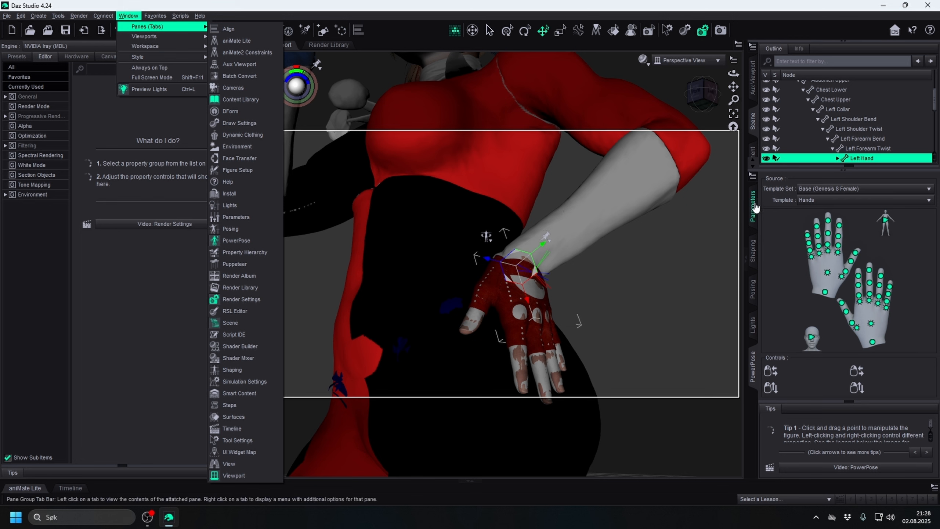
- Close and reopen the PowerPose pane, and bring the floating Content Library window into view and back out
right_click(753, 377)
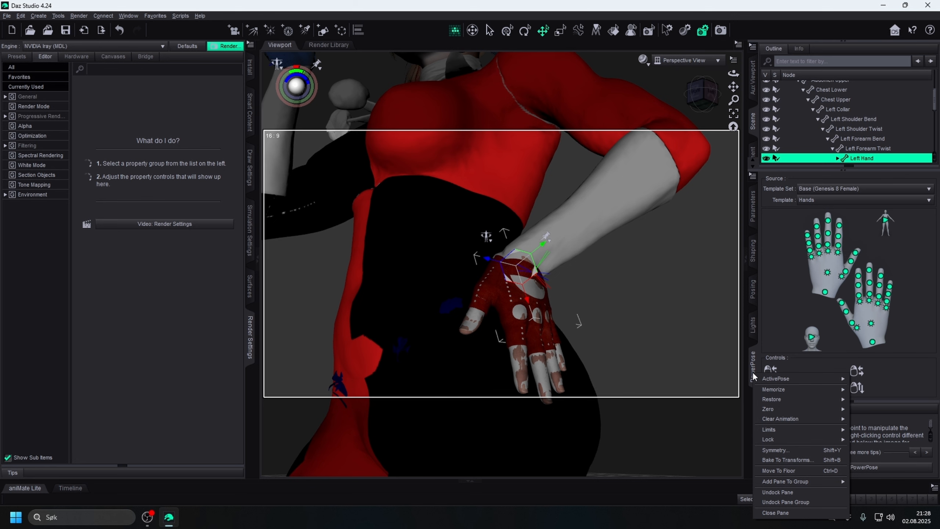
click(775, 513)
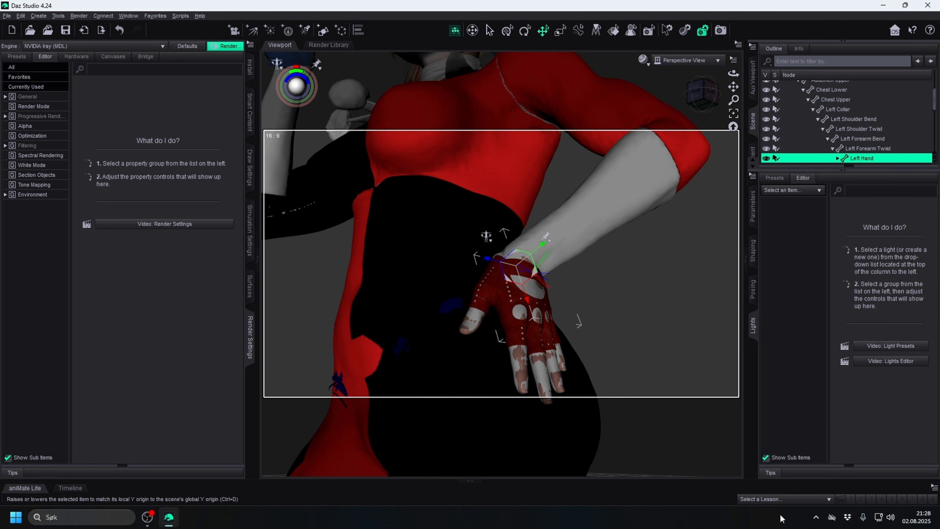
click(138, 15)
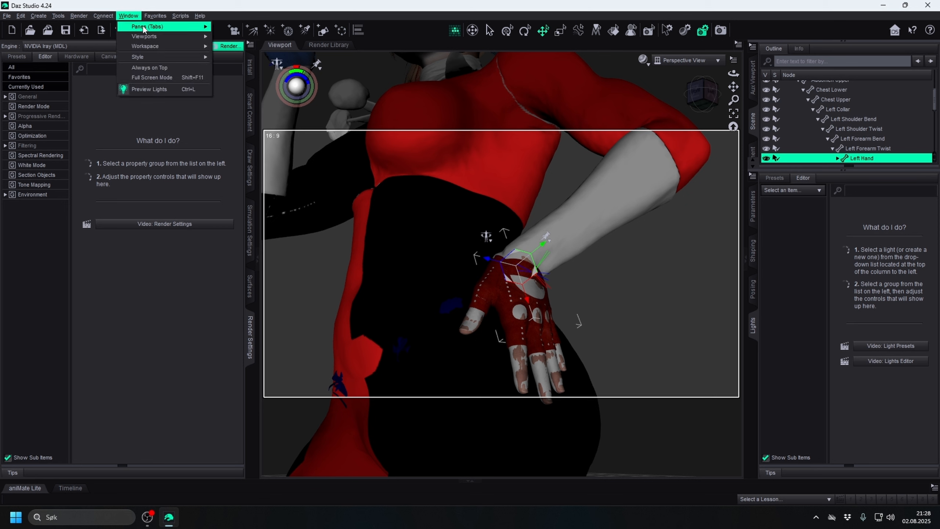
mouse_move(144, 29)
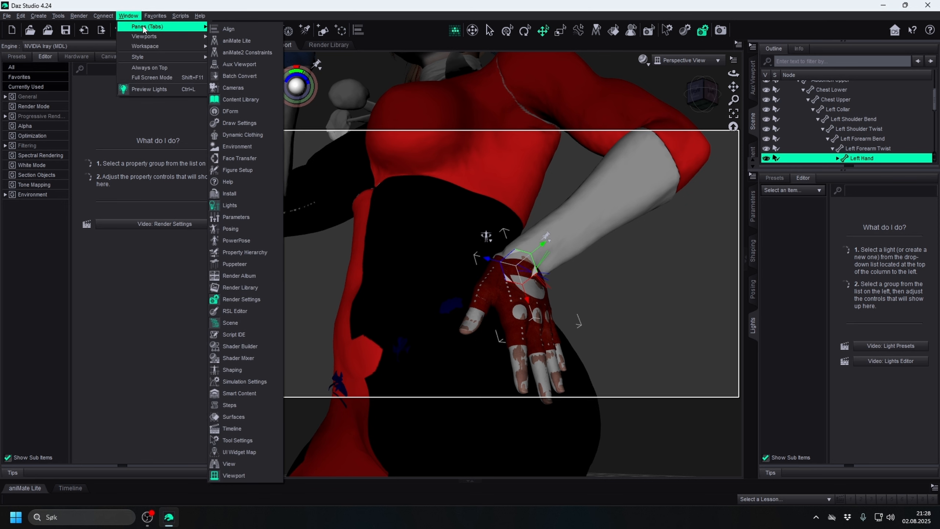
click(243, 244)
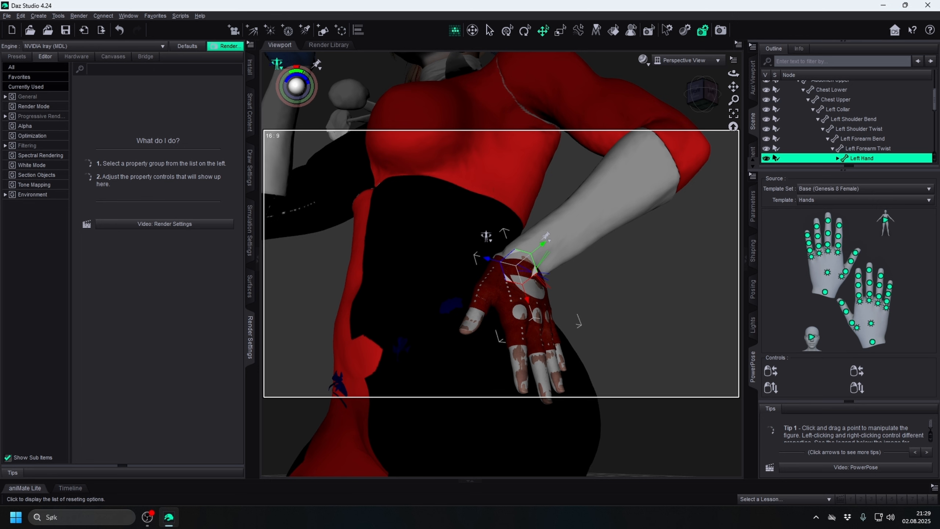
drag(0, 48, 434, 72)
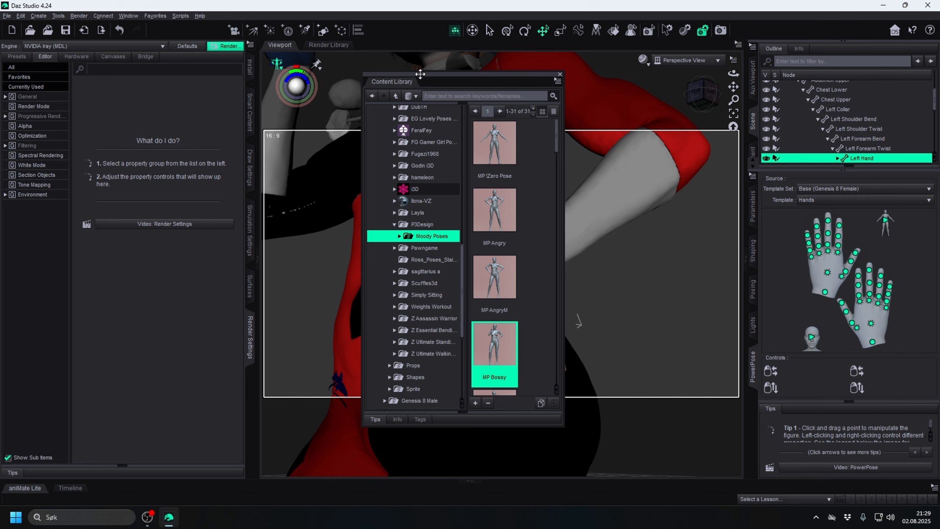
drag(420, 74, 0, 59)
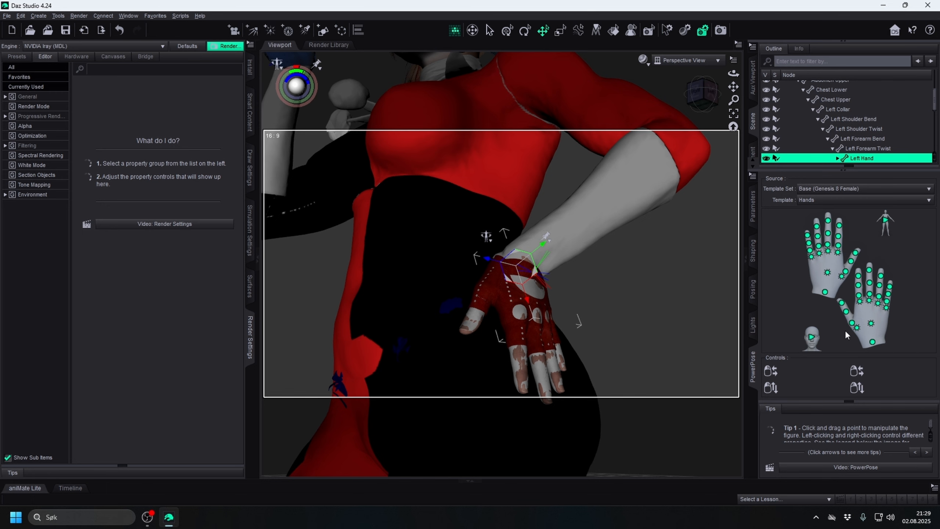
- Adjust the grasp and spread of the left hand's fingers with PowerPose, including the Left Pinky 2 joint, checking the fit against the hip
click(828, 274)
mouse_move(828, 274)
mouse_down()
mouse_move(810, 254)
mouse_move(818, 281)
mouse_up()
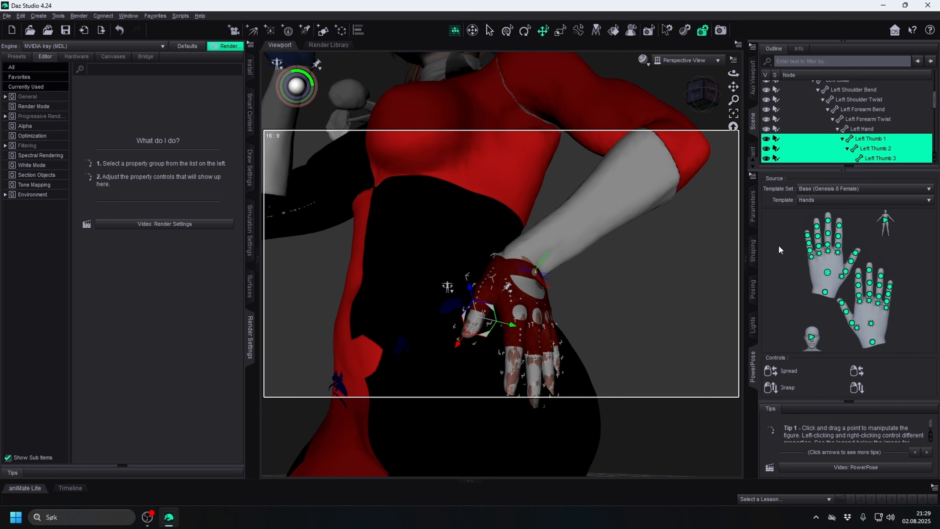
click(809, 245)
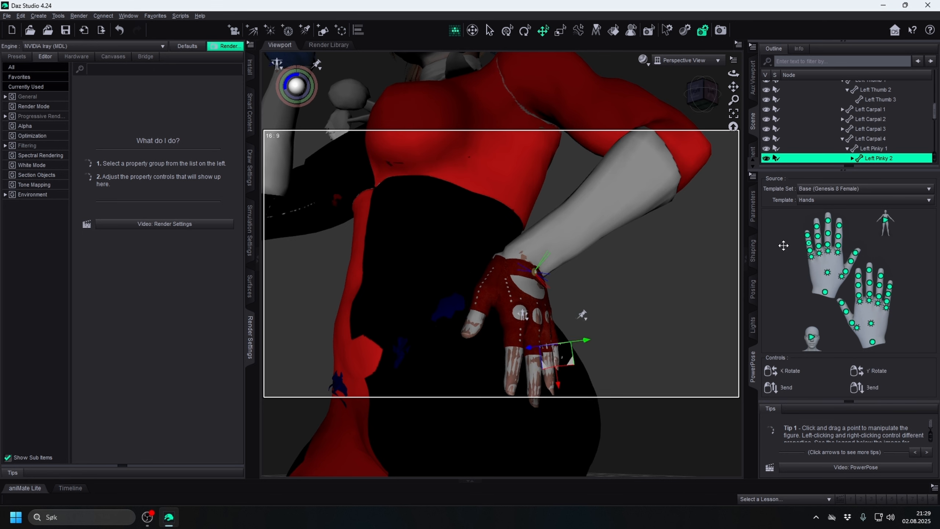
drag(702, 95, 684, 99)
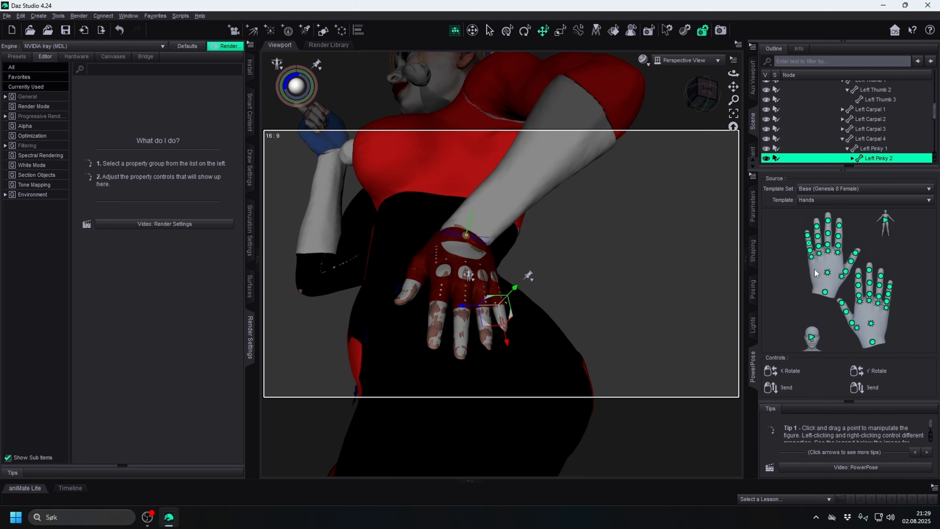
drag(828, 273, 831, 267)
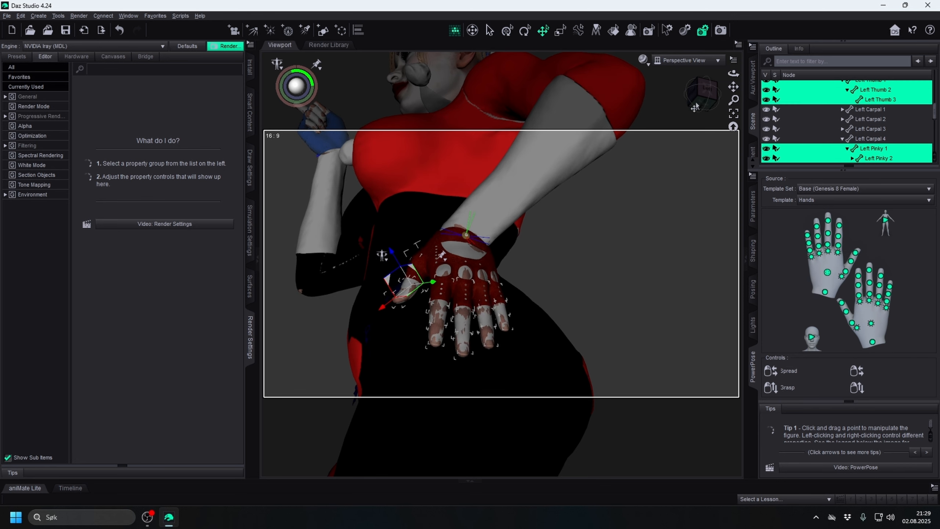
drag(700, 97, 714, 90)
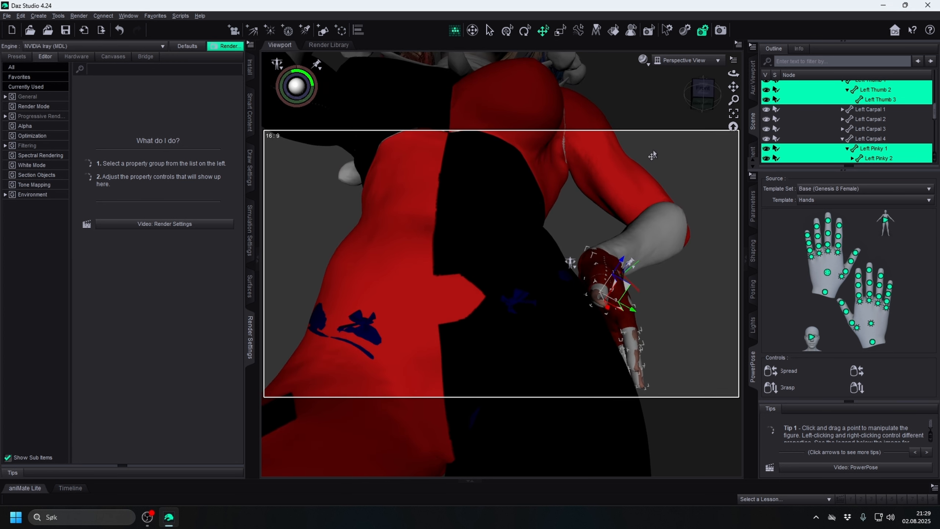
- Adjust the Left Index 2 joint and rotate Left Thumb 1 to bring the thumb closer to the hip
click(839, 236)
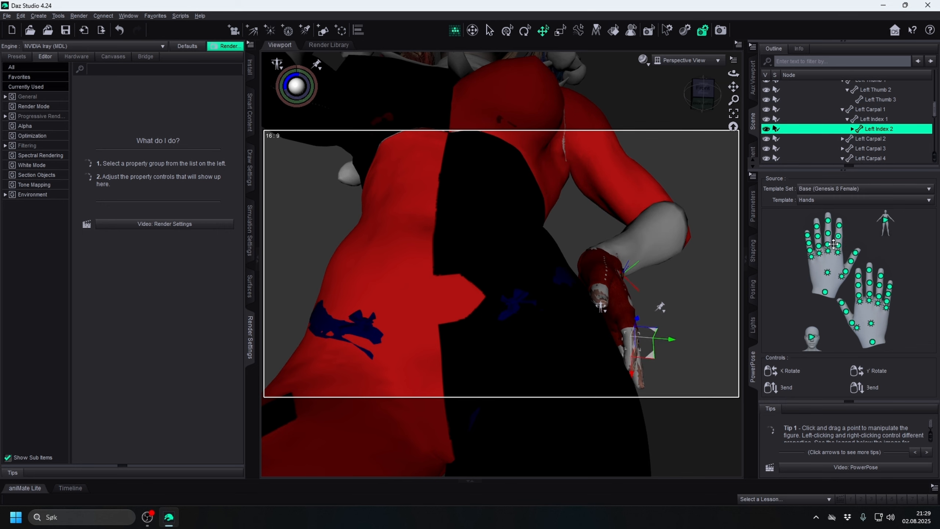
click(847, 271)
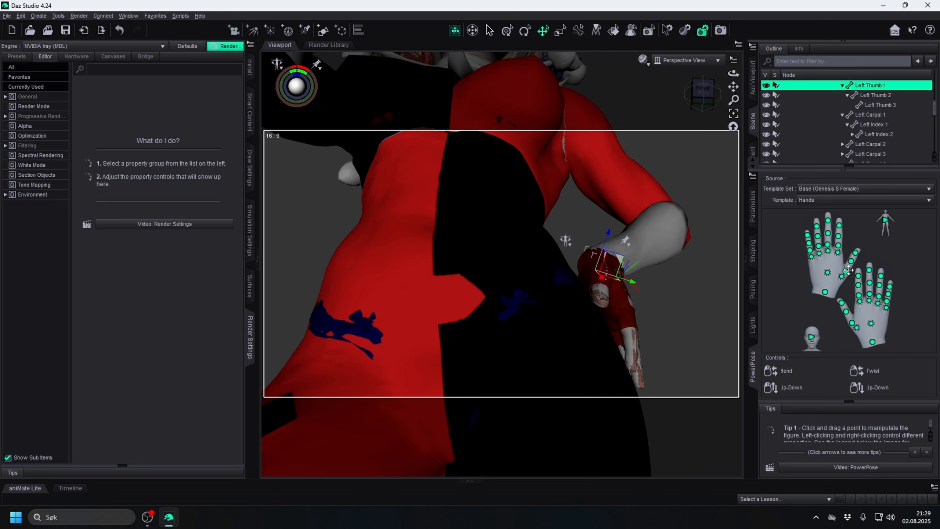
drag(847, 271, 837, 284)
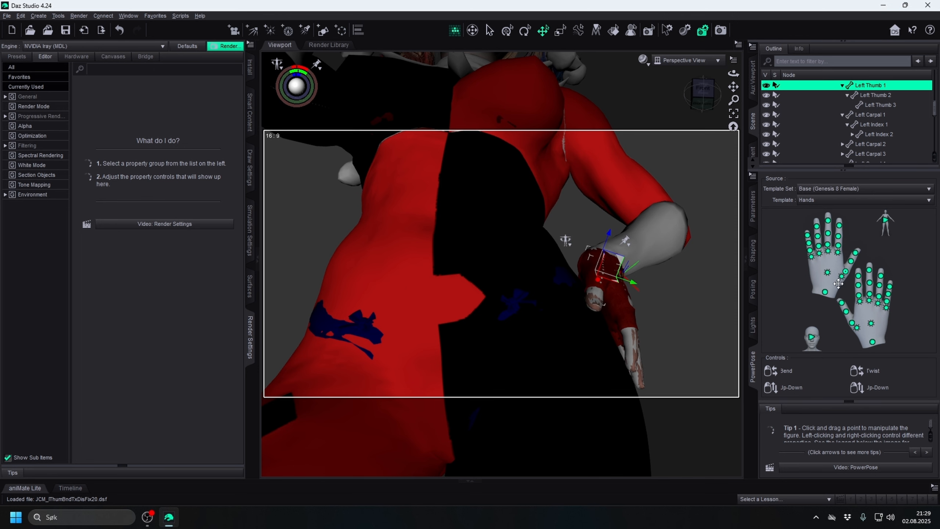
- Adjust the left hand's middle finger at the Left Mid 2 joint with PowerPose, checking its fit against the hip
click(720, 100)
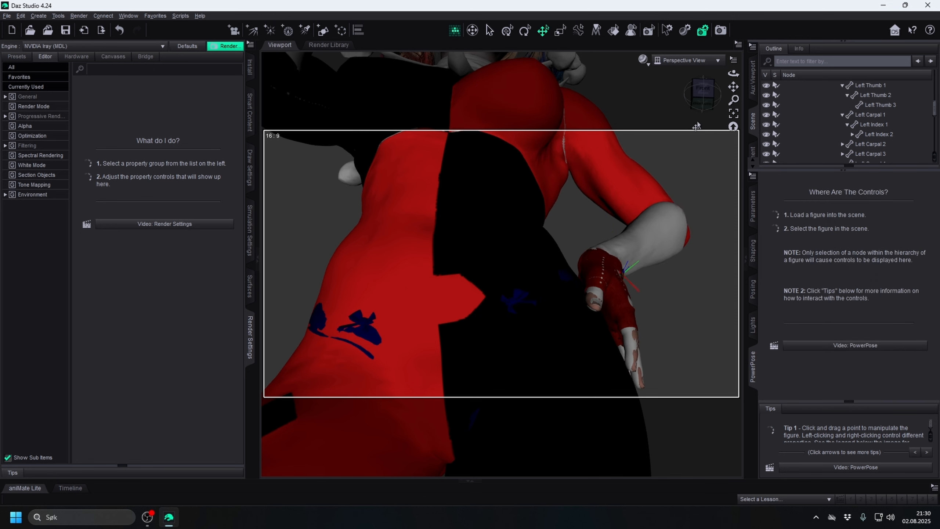
drag(713, 100, 648, 128)
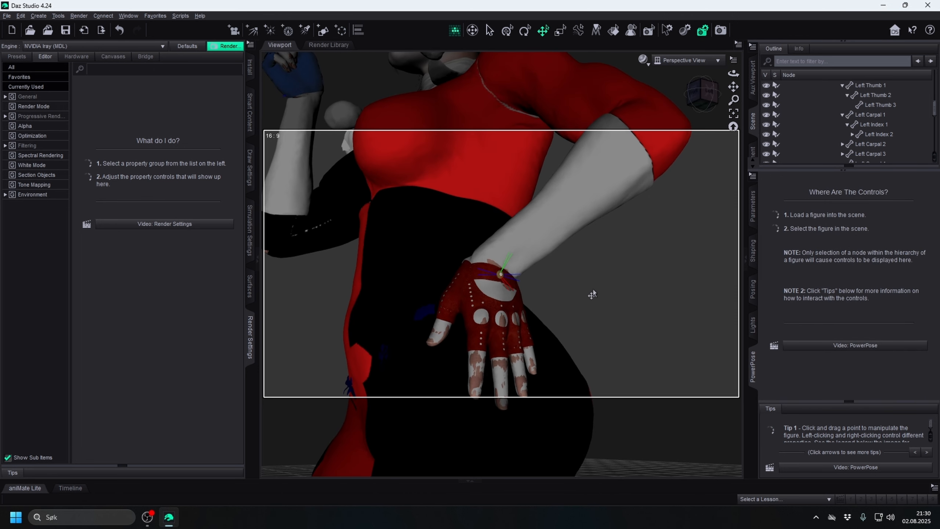
click(515, 296)
mouse_move(696, 95)
mouse_down()
mouse_move(693, 50)
mouse_move(699, 104)
mouse_up()
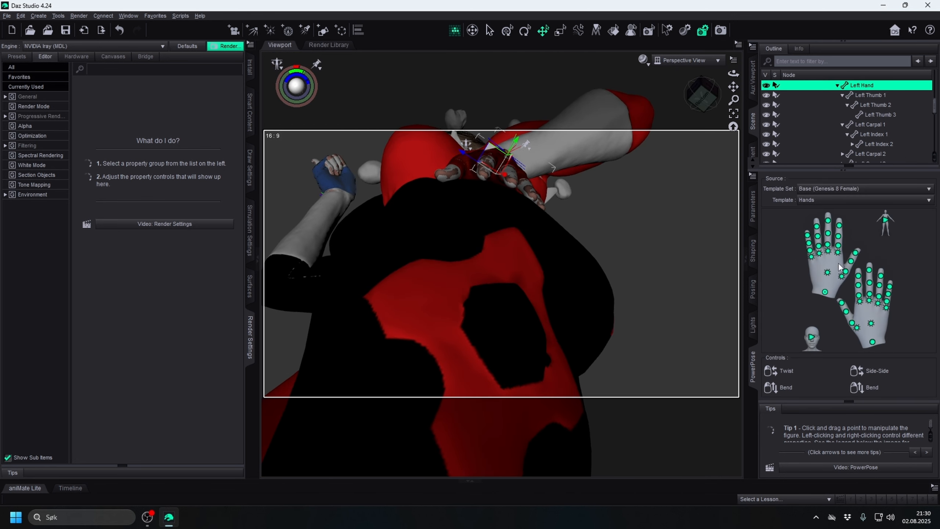
click(828, 235)
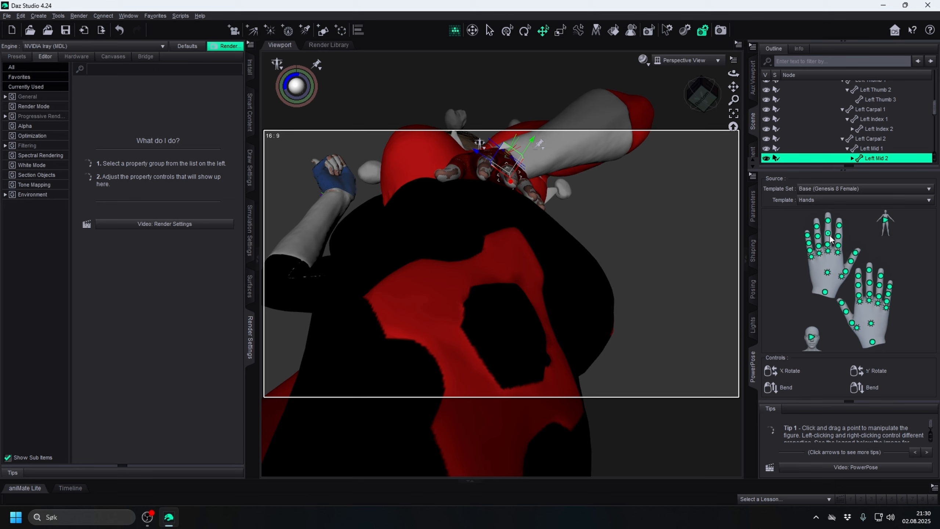
drag(831, 236, 830, 234)
- Examine the full pose and the left hand on the hip from the front and from low angles
drag(701, 97, 673, 120)
scroll(589, 255, down, 4)
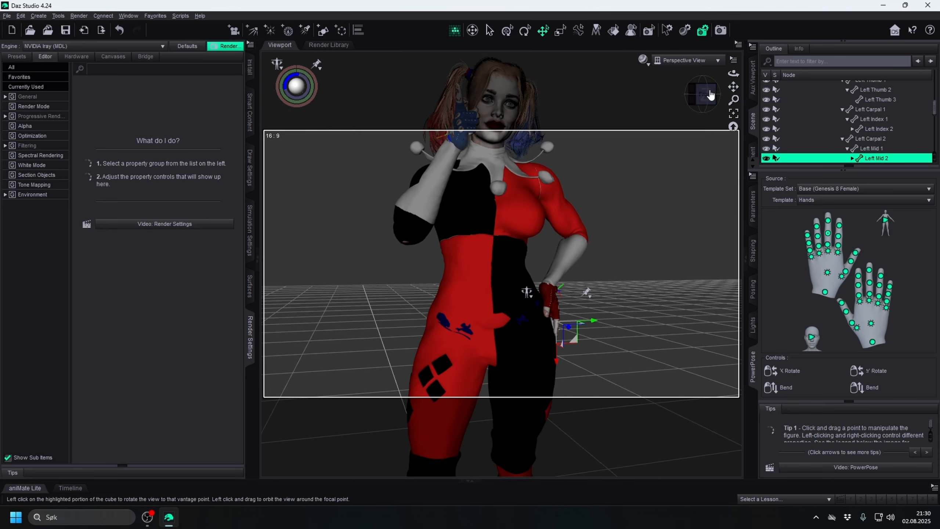
drag(706, 94, 778, 146)
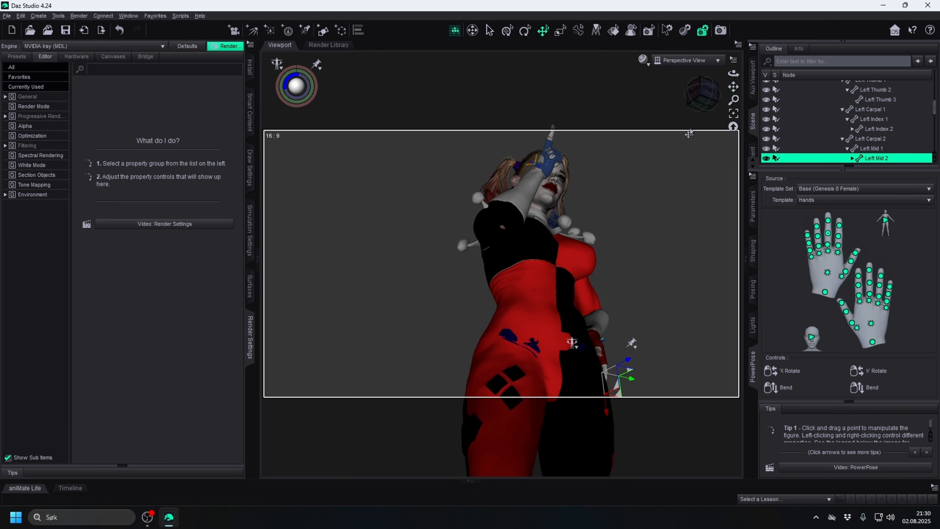
scroll(662, 151, up, 6)
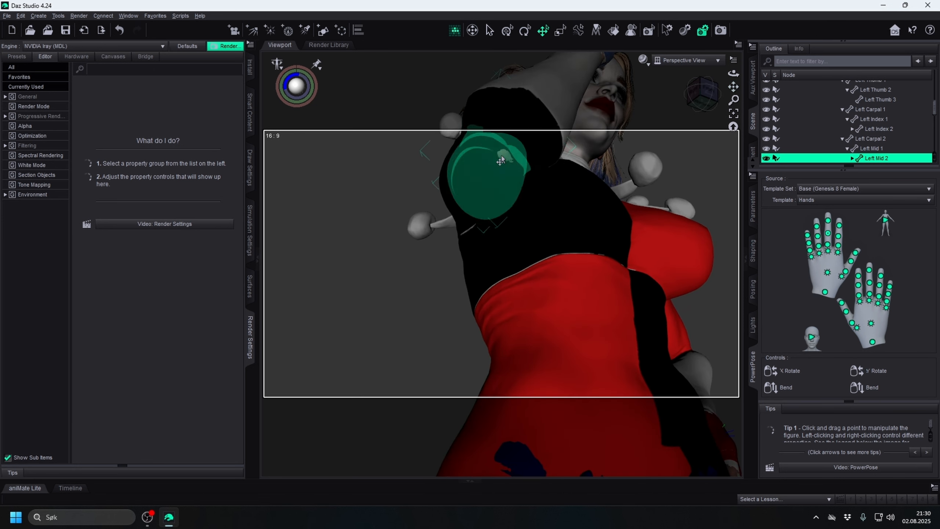
right_click(502, 156)
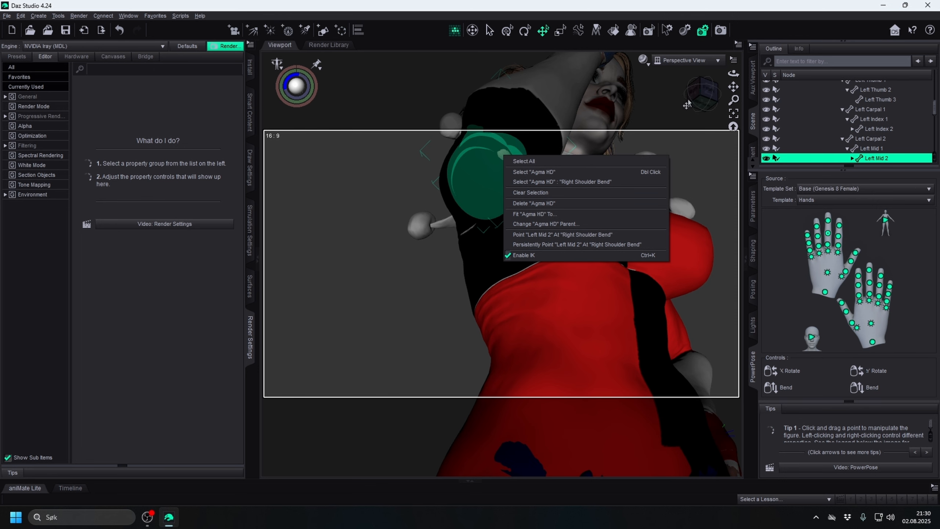
click(698, 95)
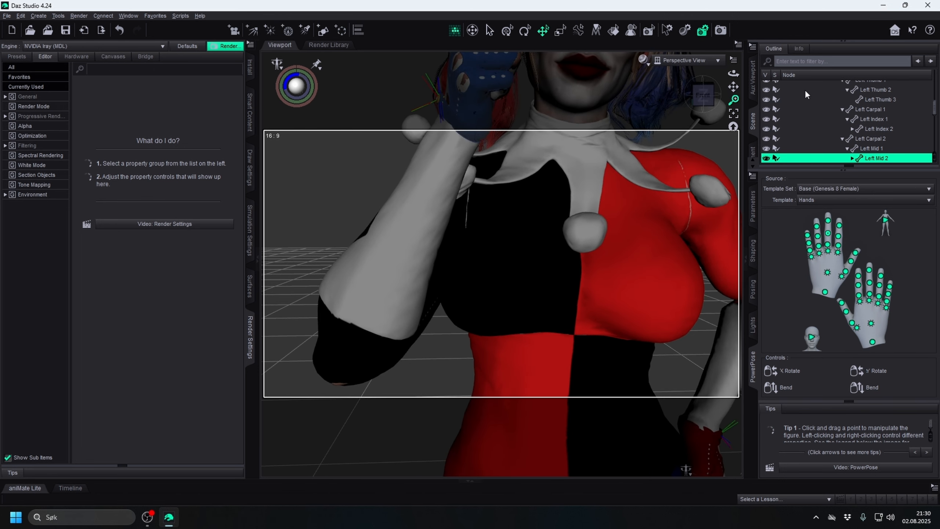
- Collapse the entire scene hierarchy and select the Agma HD figure
right_click(805, 89)
mouse_move(828, 159)
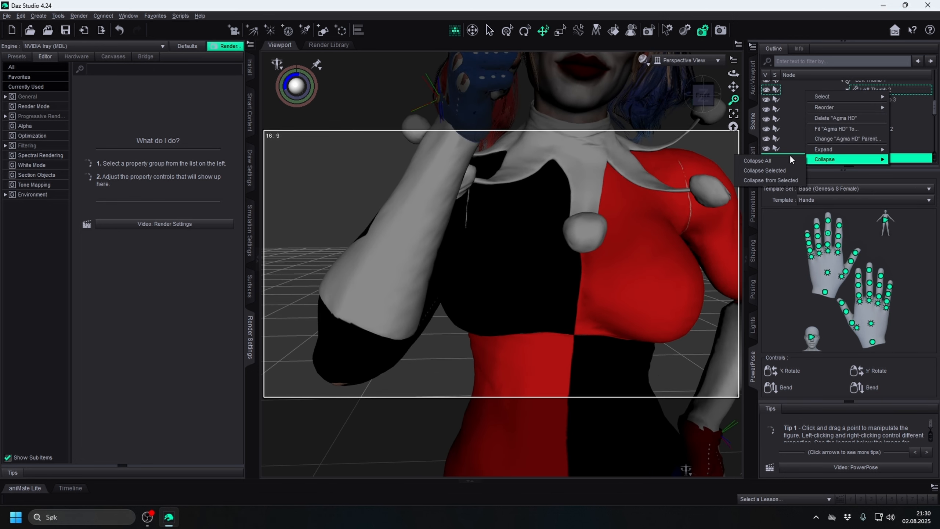
click(757, 160)
click(800, 106)
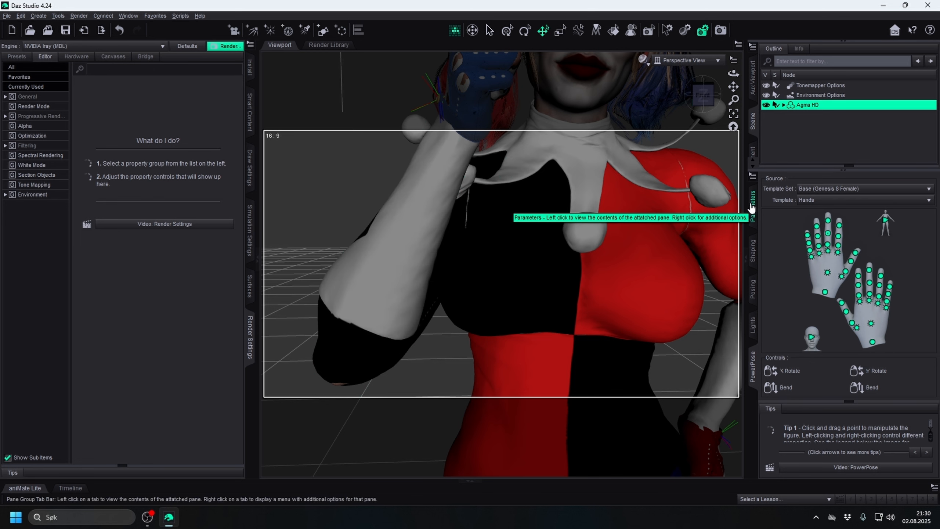
- Review the figure from several angles, undo the last change, and give the face an open-mouth expression
scroll(638, 279, down, 5)
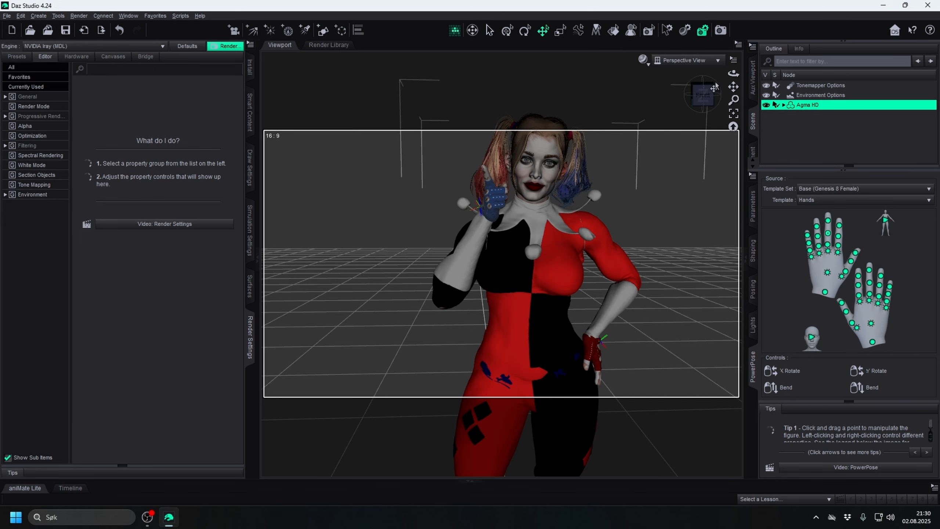
drag(712, 101, 713, 56)
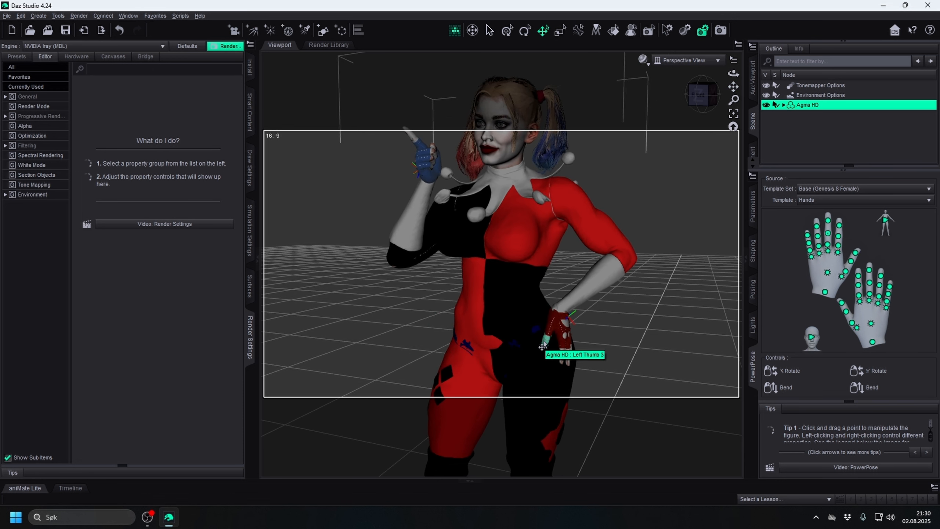
drag(734, 88, 720, 150)
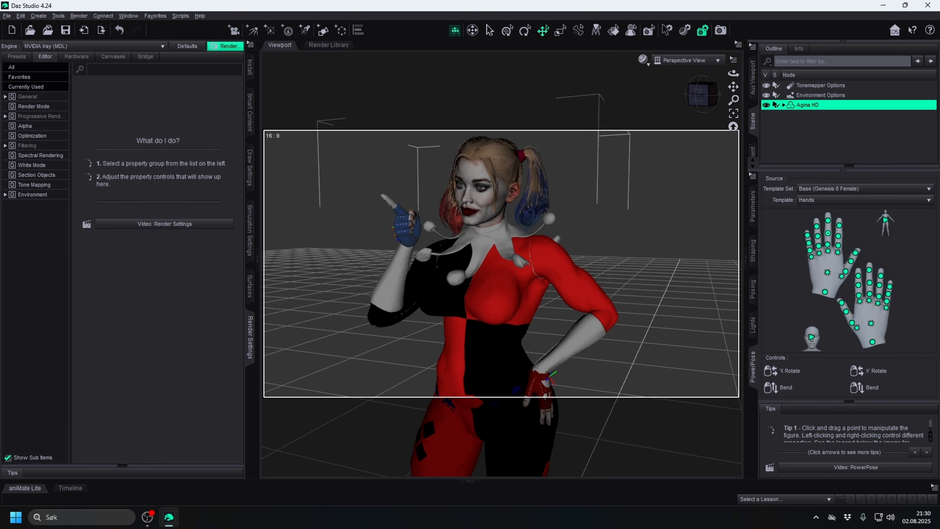
key(ctrl+z)
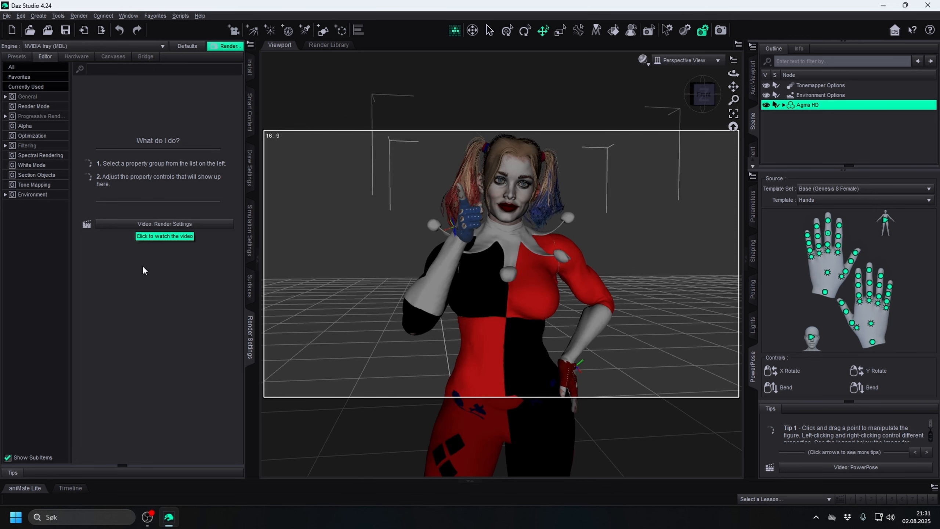
key(ctrl+y)
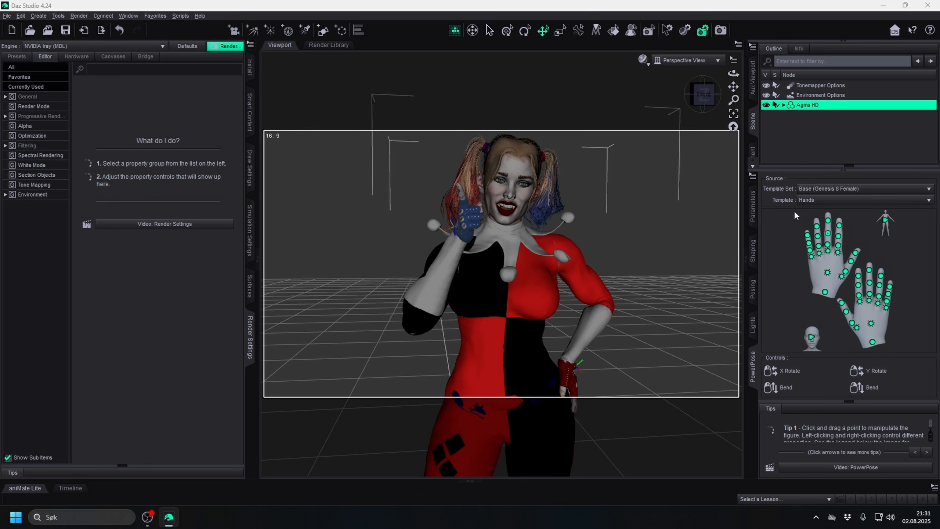
- Filter Agma HD's parameters by "smile" and set Smile Full Face HD to 20%
click(756, 214)
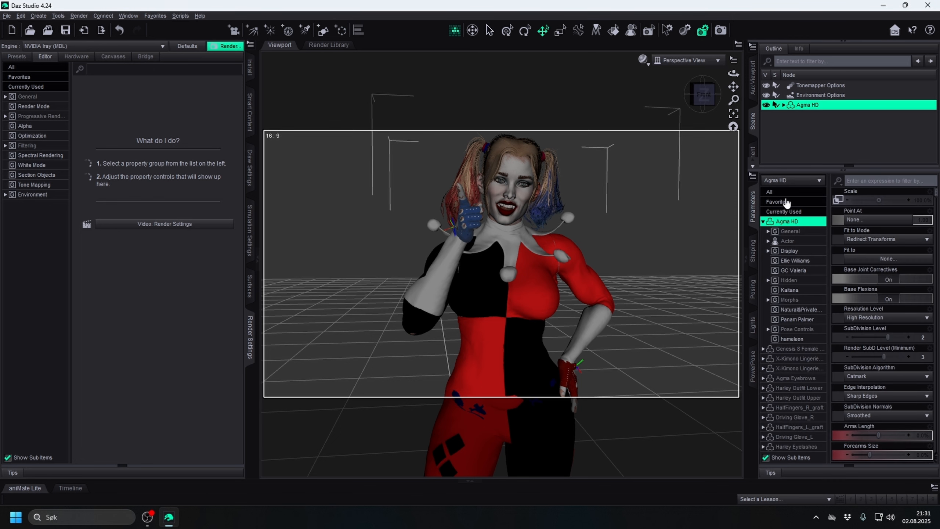
click(872, 178)
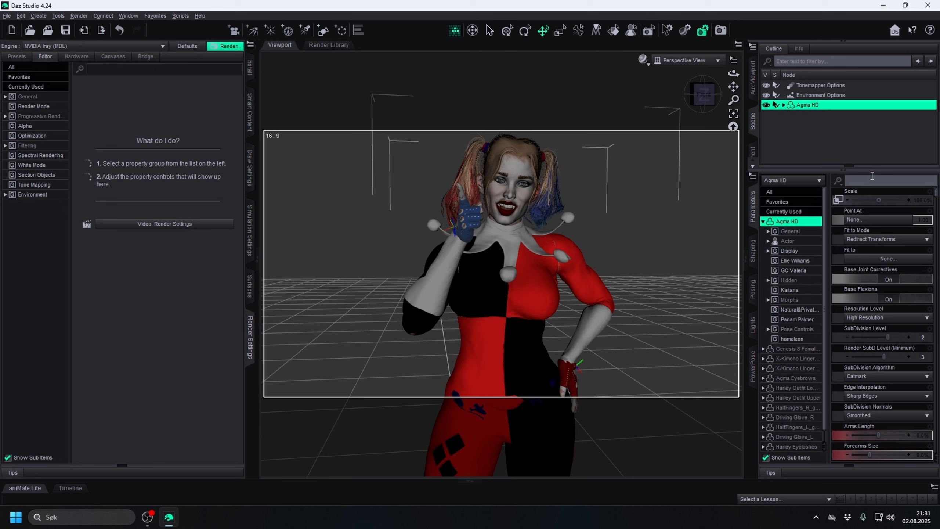
text(smile)
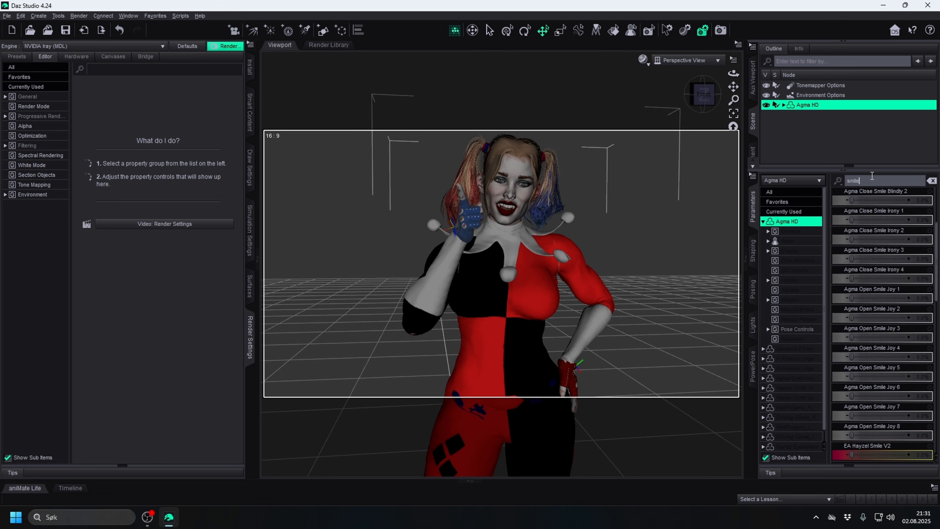
scroll(852, 295, up, 5)
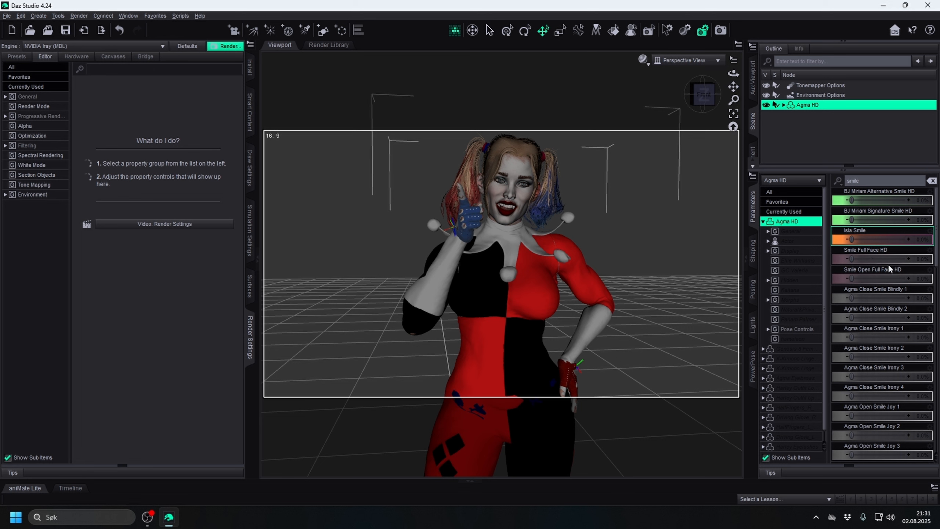
click(923, 260)
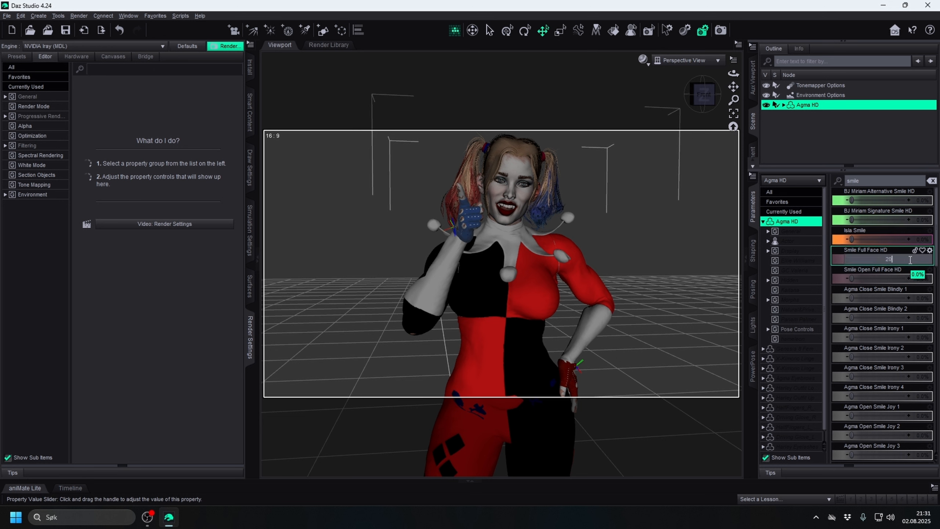
key(Return)
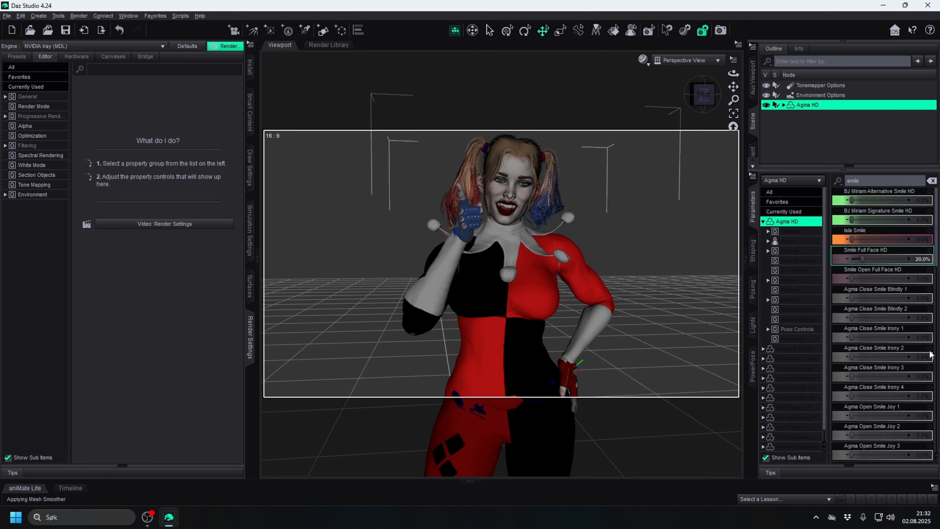
- Try Mouth Smile Simple Left at -100% and undo the change
scroll(930, 355, down, 15)
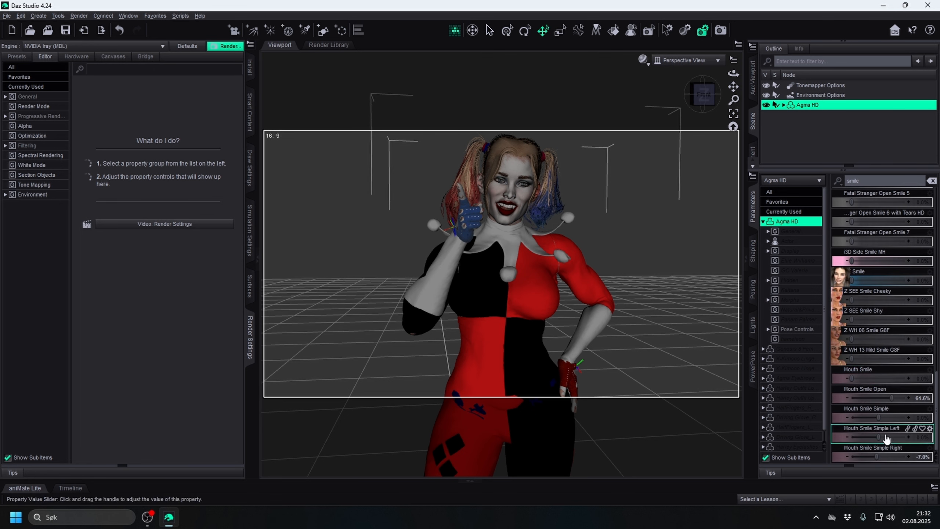
drag(879, 438, 842, 434)
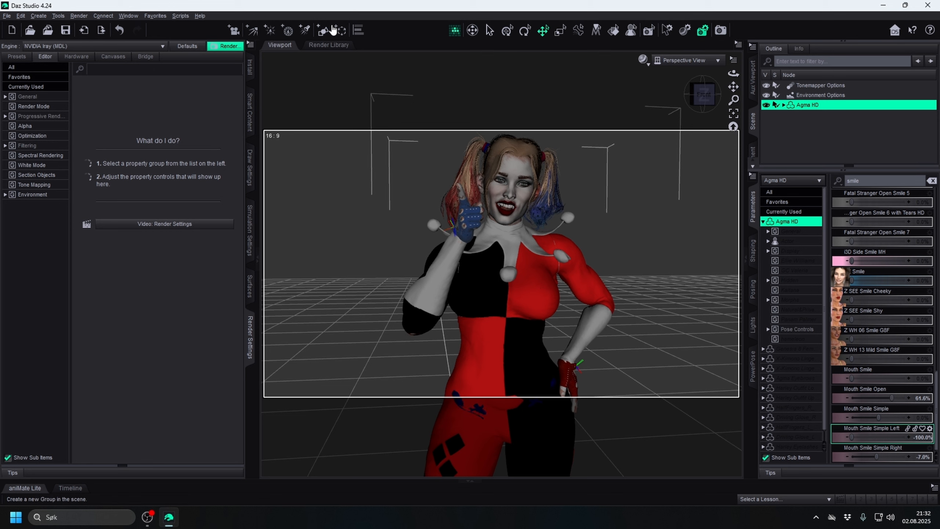
click(119, 30)
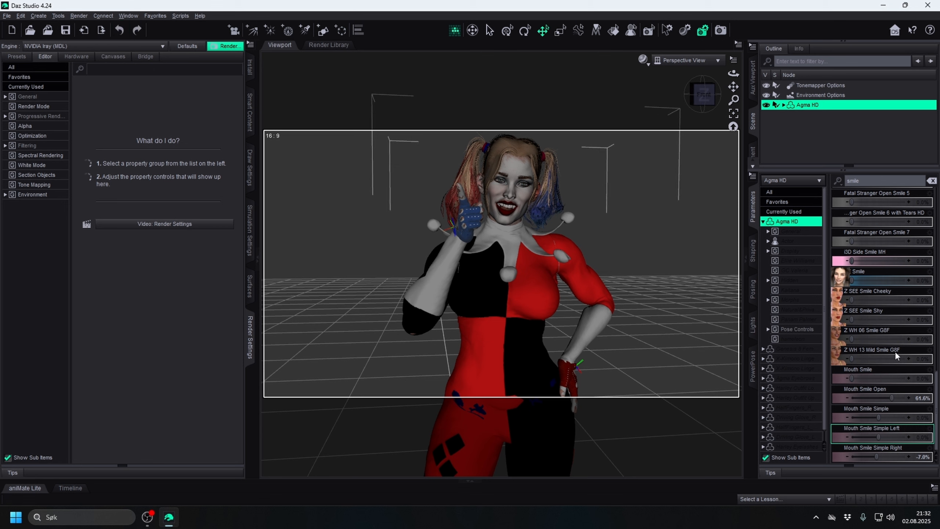
- Try Mouth Smile Simple Left at 30%, and settle on 50%
click(922, 441)
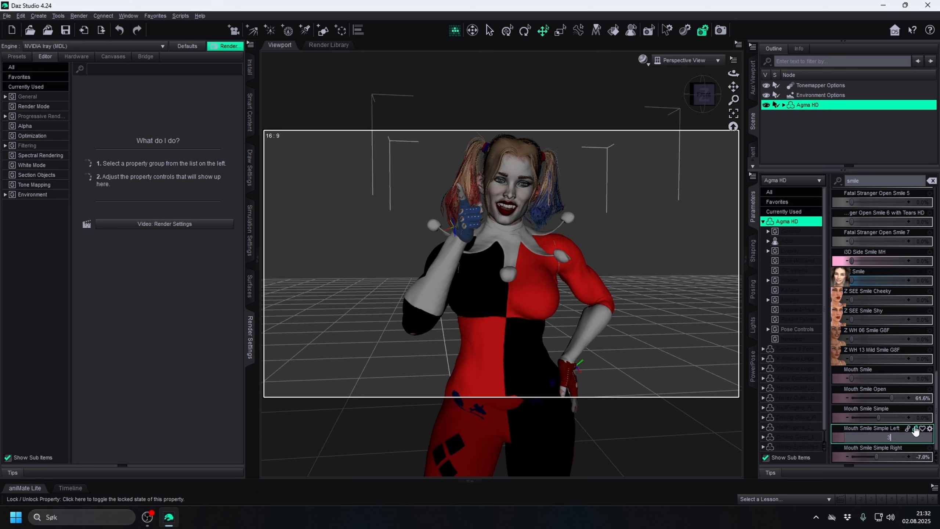
text(30)
key(Return)
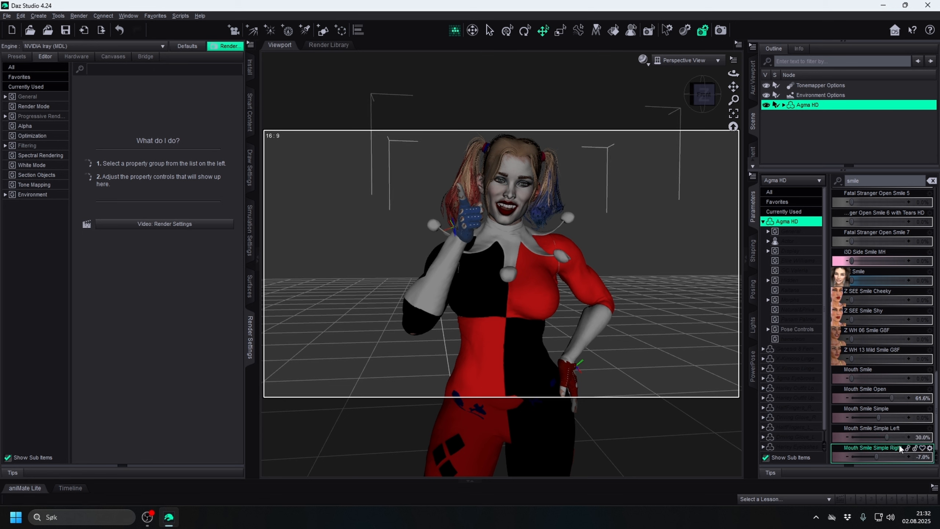
click(922, 438)
text(5)
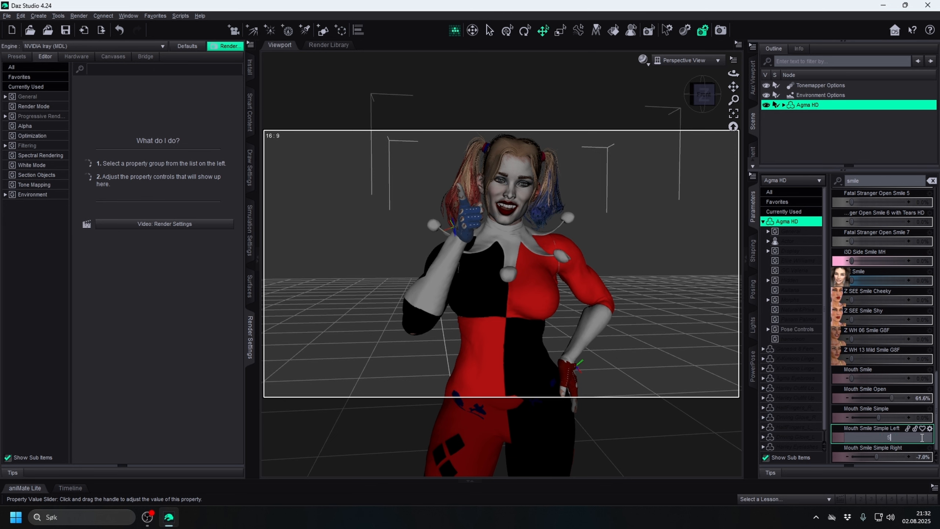
text(0)
key(Return)
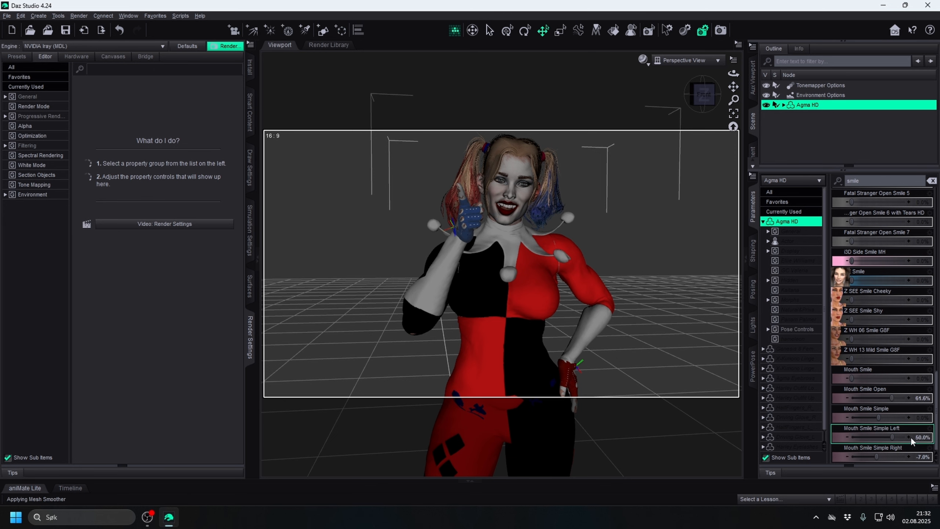
- Clear the parameter filter and examine the smile and the raised blue-gloved hand from different angles and distances
click(708, 96)
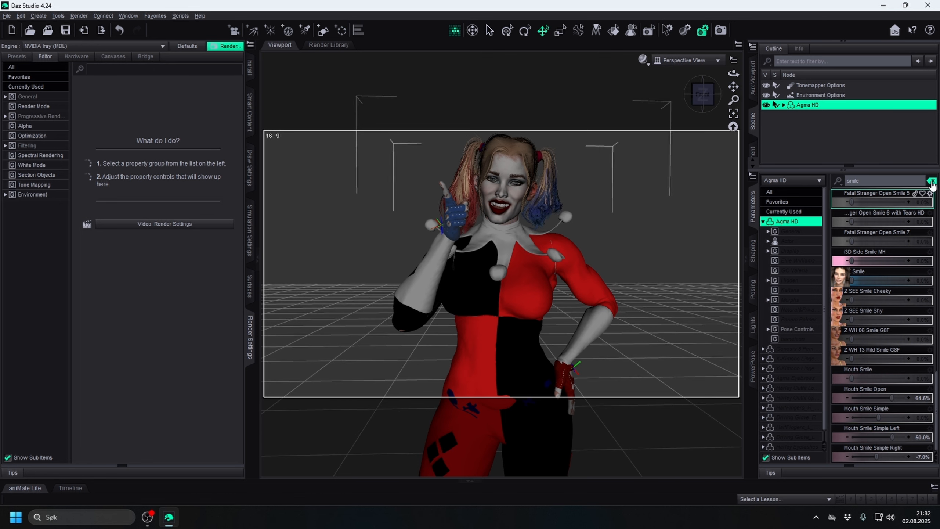
click(932, 181)
scroll(625, 127, down, 3)
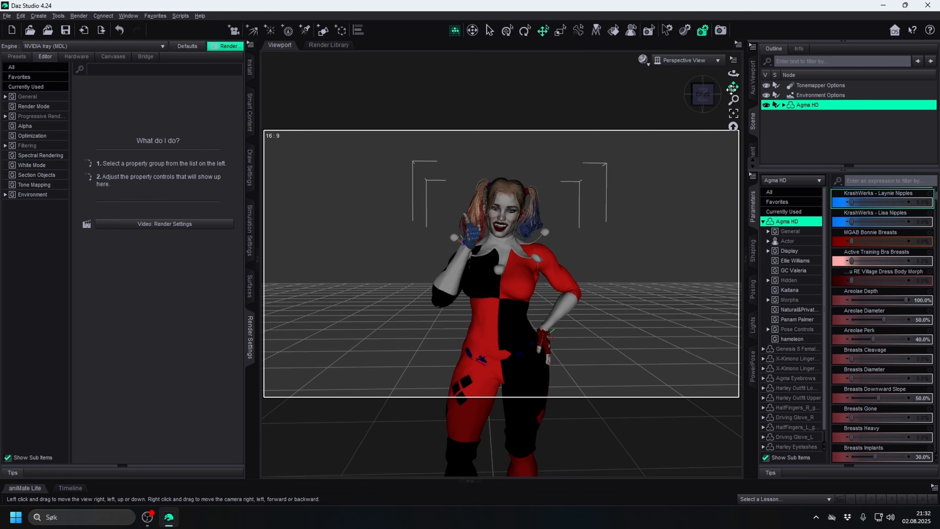
drag(733, 86, 726, 91)
scroll(691, 113, up, 5)
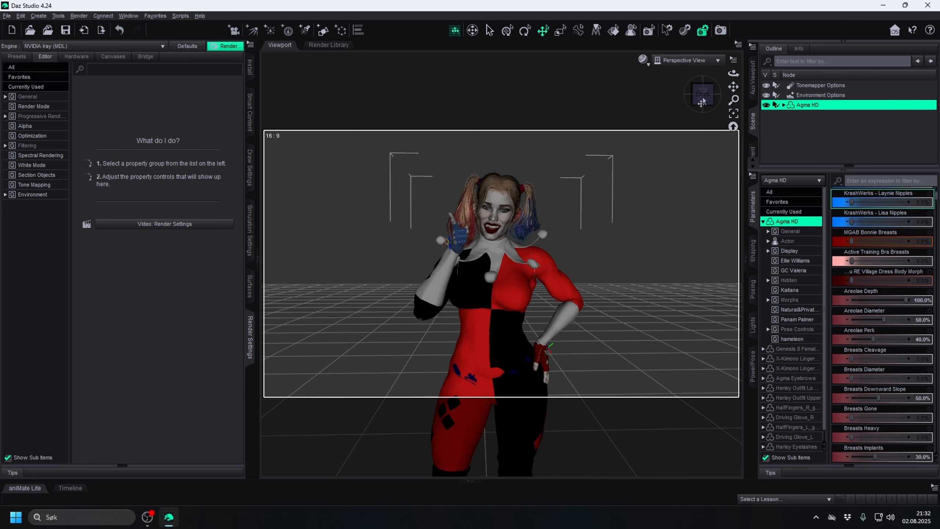
mouse_move(693, 97)
mouse_down()
mouse_move(709, 97)
mouse_move(694, 98)
mouse_up()
scroll(651, 143, up, 3)
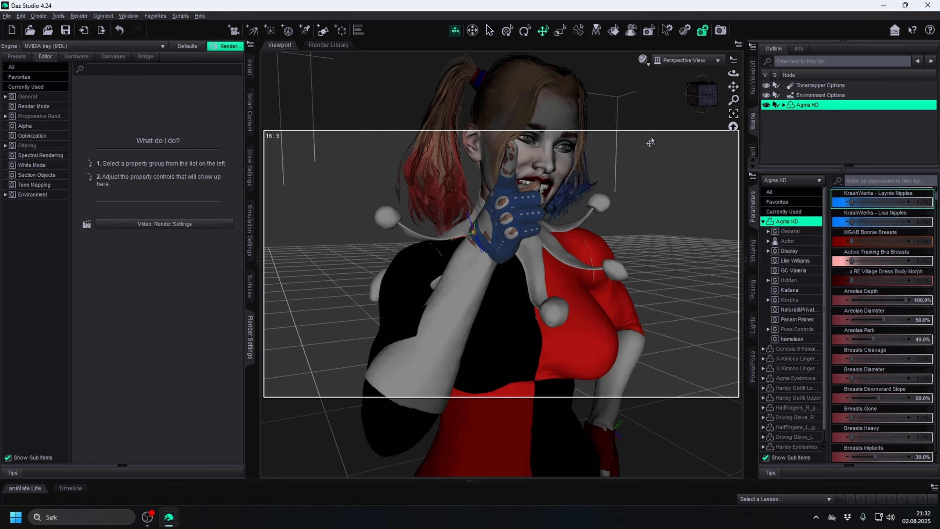
scroll(588, 208, up, 2)
scroll(588, 208, up, 2)
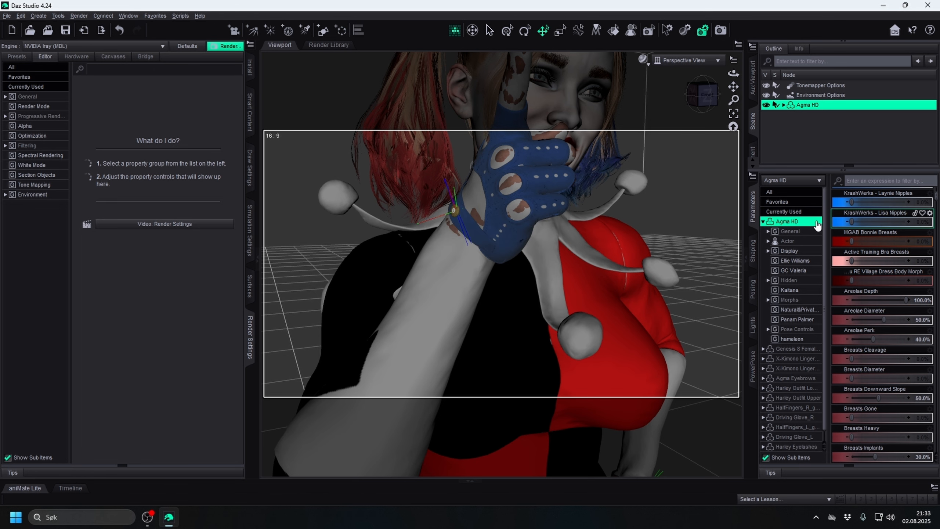
- Try scaling Harley Outfit Upper to 146.9% and undo the change
double_click(818, 109)
click(820, 104)
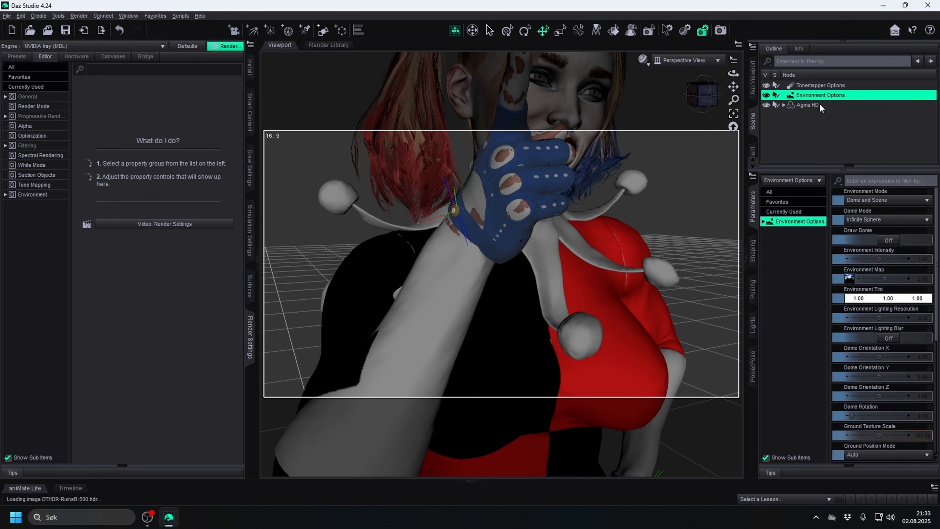
scroll(830, 120, down, 2)
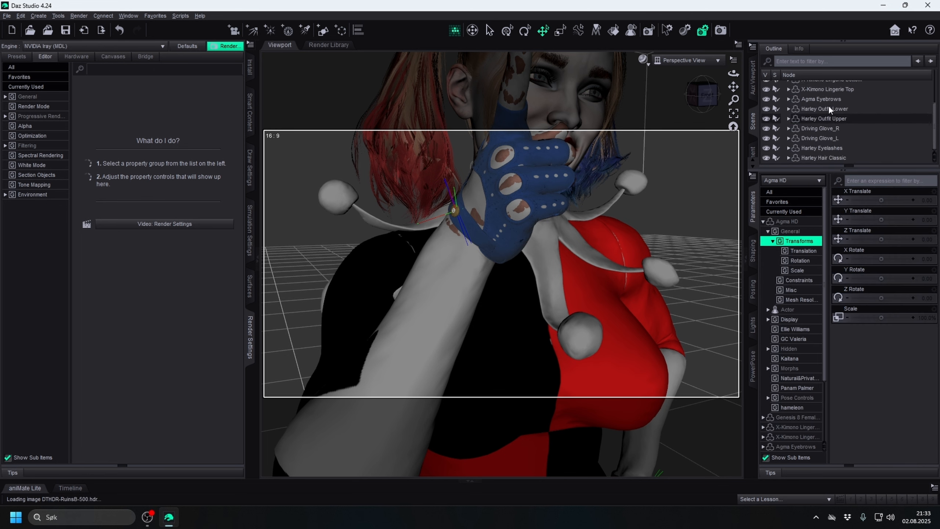
scroll(839, 152, up, 1)
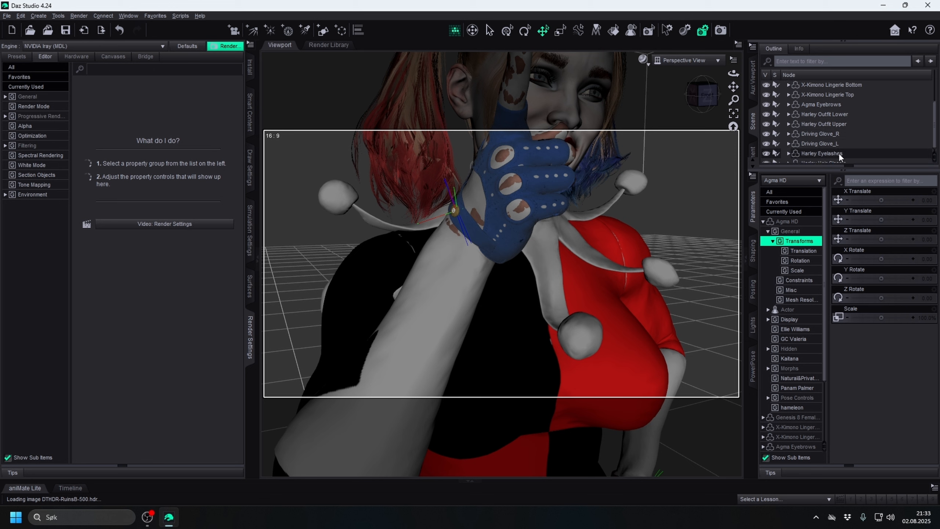
click(835, 145)
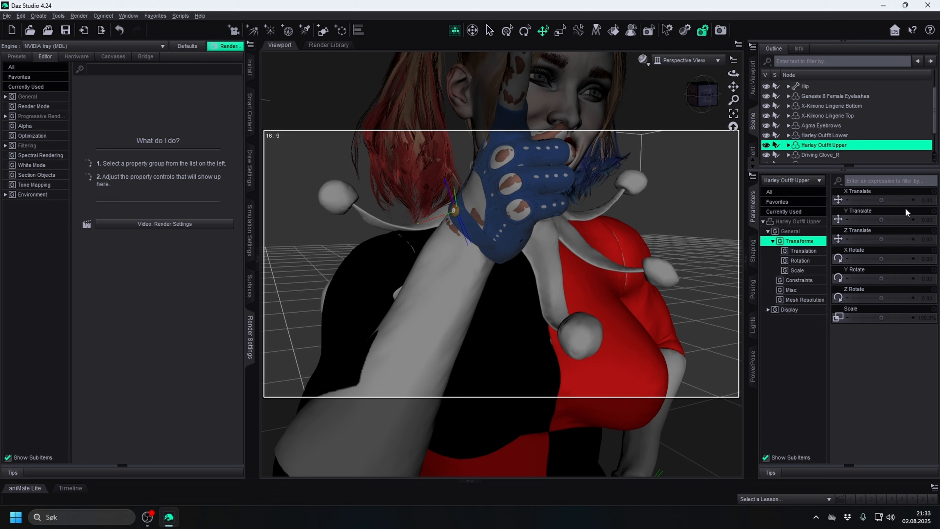
drag(883, 320, 895, 319)
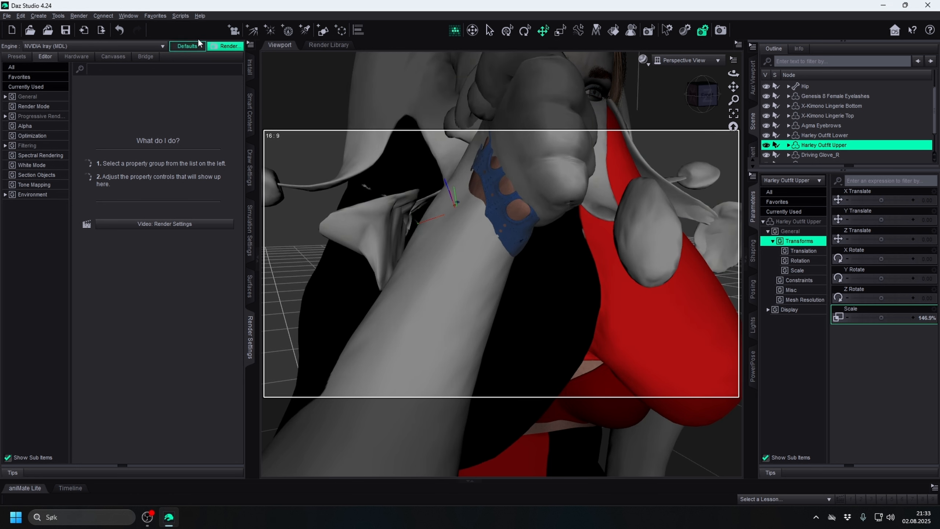
click(120, 30)
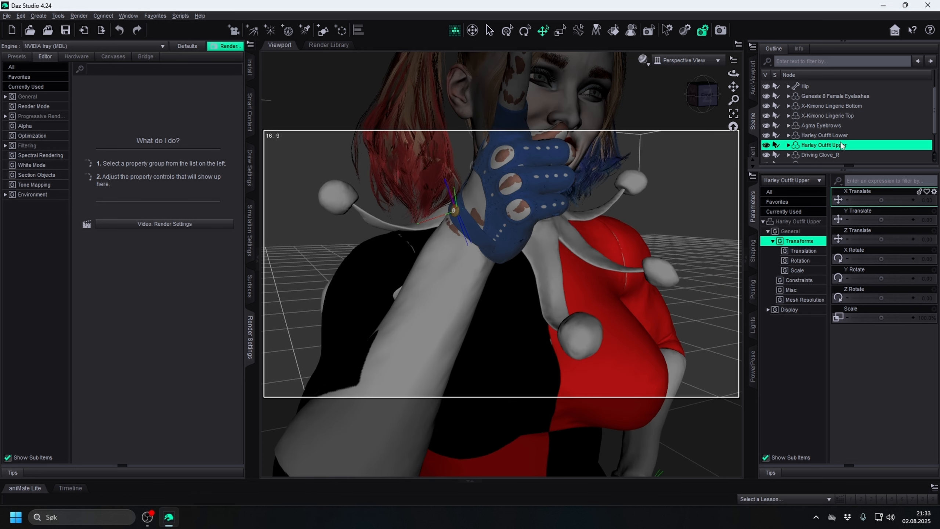
- Select Agma HD's Right Hand bone under the blue glove and hide it
scroll(526, 219, up, 2)
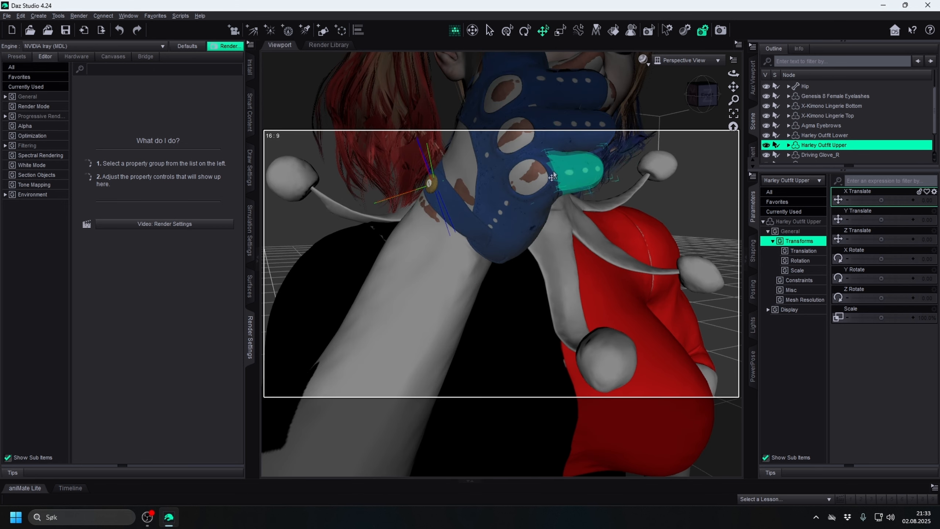
right_click(532, 178)
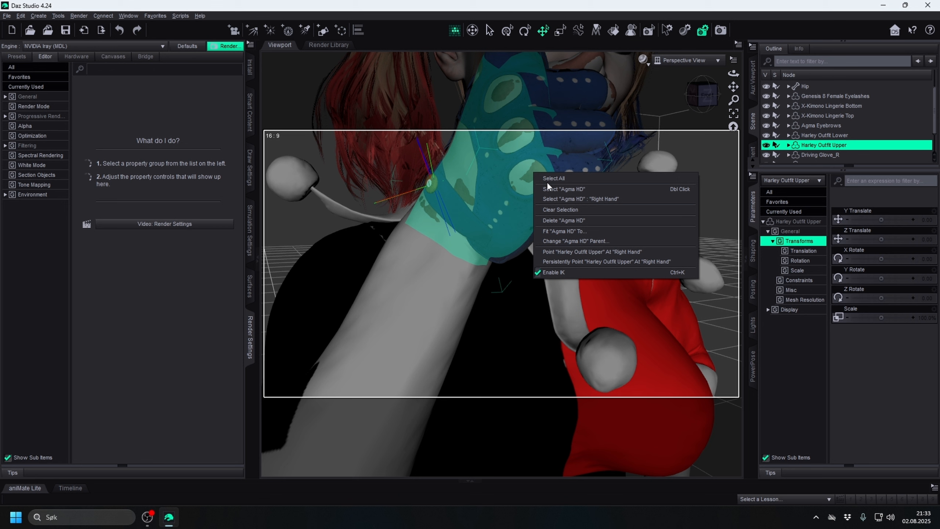
click(570, 198)
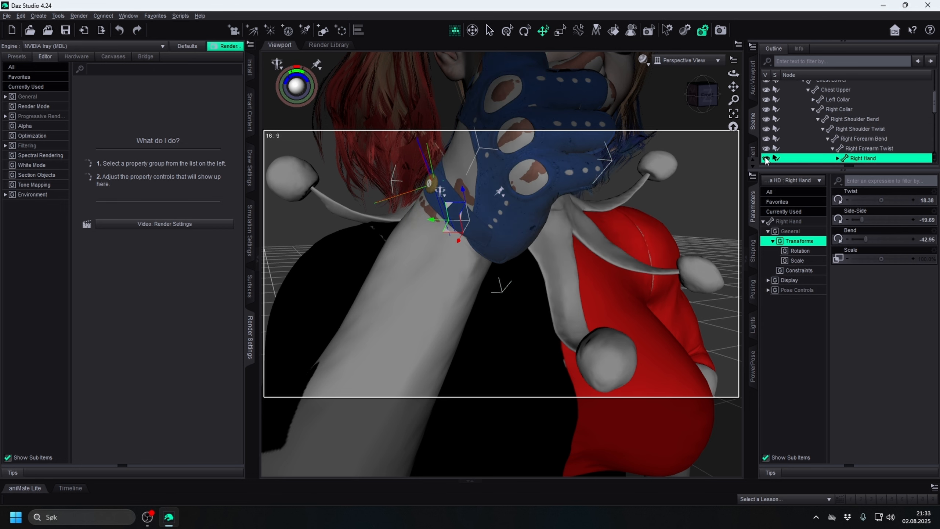
click(765, 159)
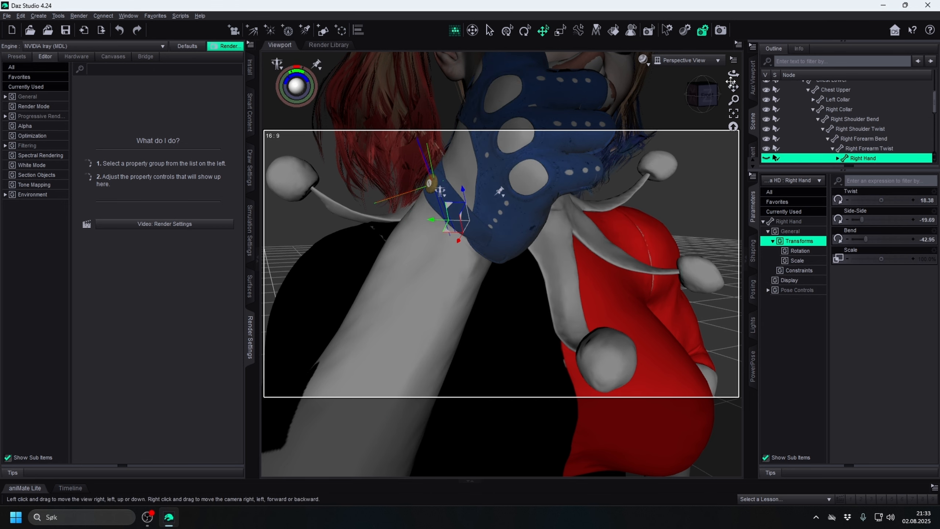
- Select the Right Mid 1 finger bone, frame it in the view and examine the blue-gloved fingers from the palm side
click(702, 91)
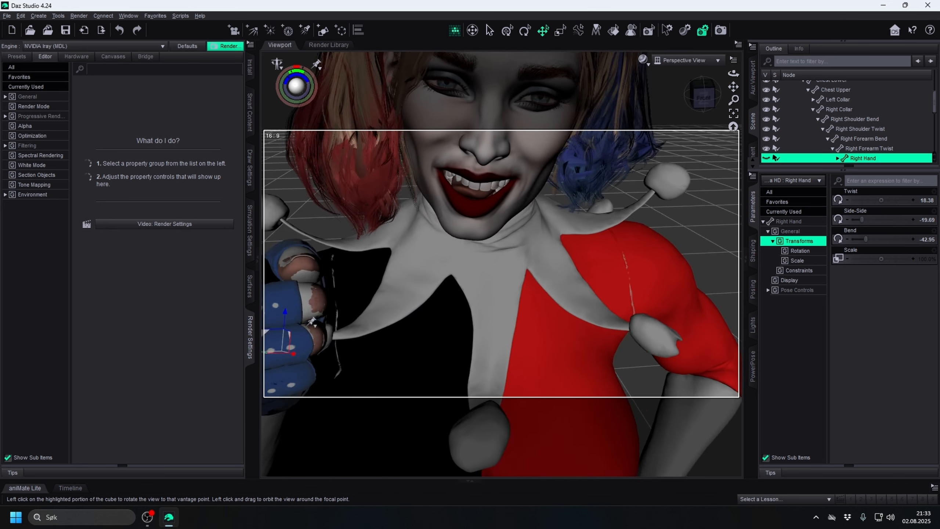
drag(701, 89, 738, 77)
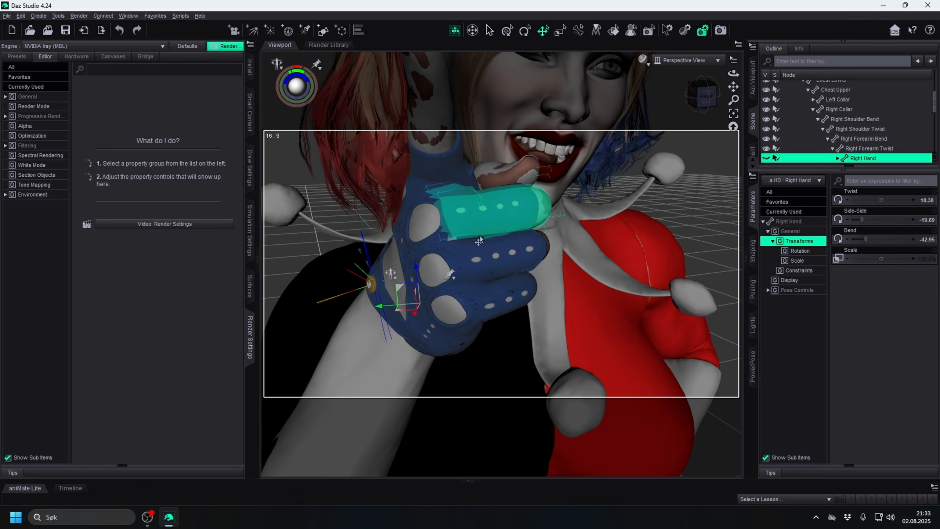
click(481, 241)
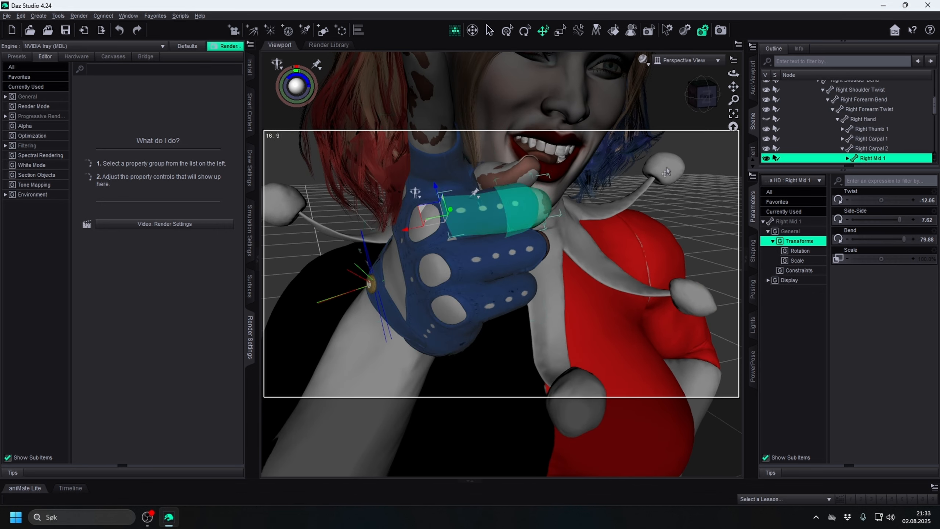
click(734, 114)
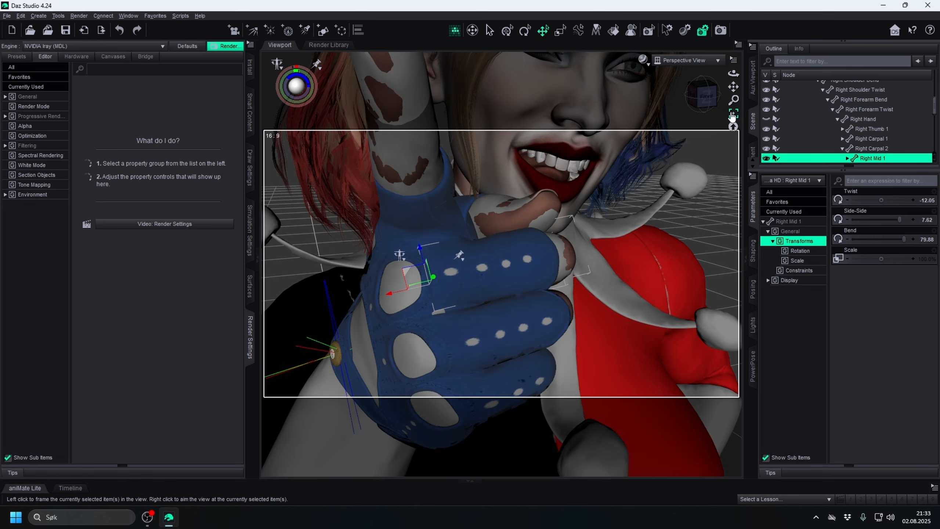
drag(705, 102, 616, 89)
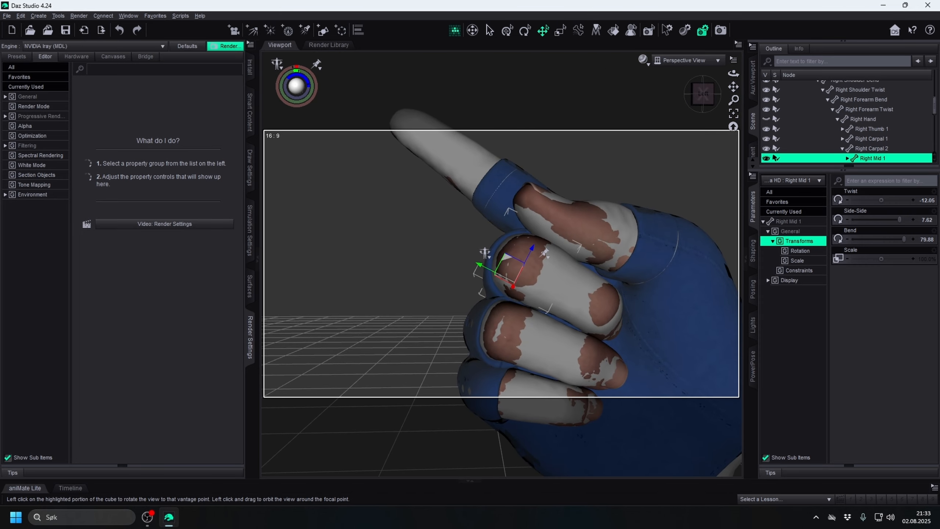
scroll(529, 284, down, 3)
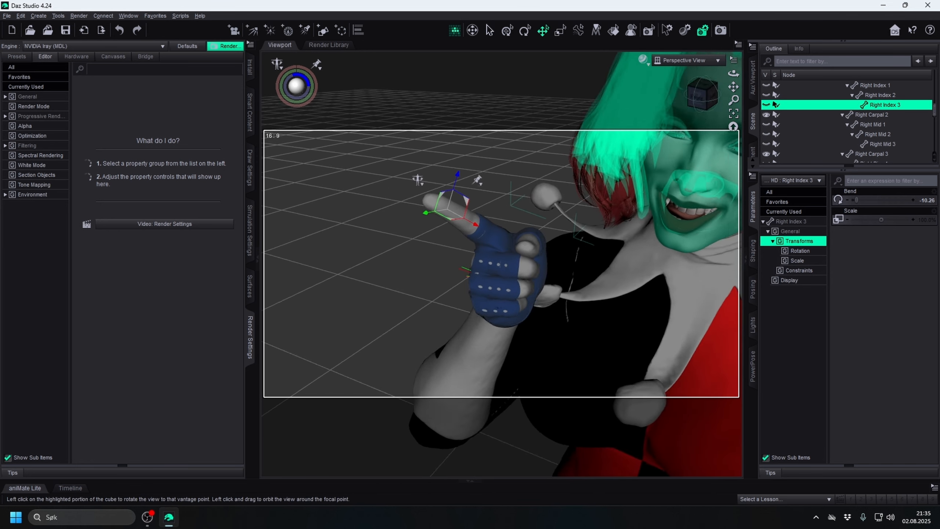
- Examine the fit of the blue glove on the right hand and the red glove on the left hand from several angles
drag(703, 94, 666, 102)
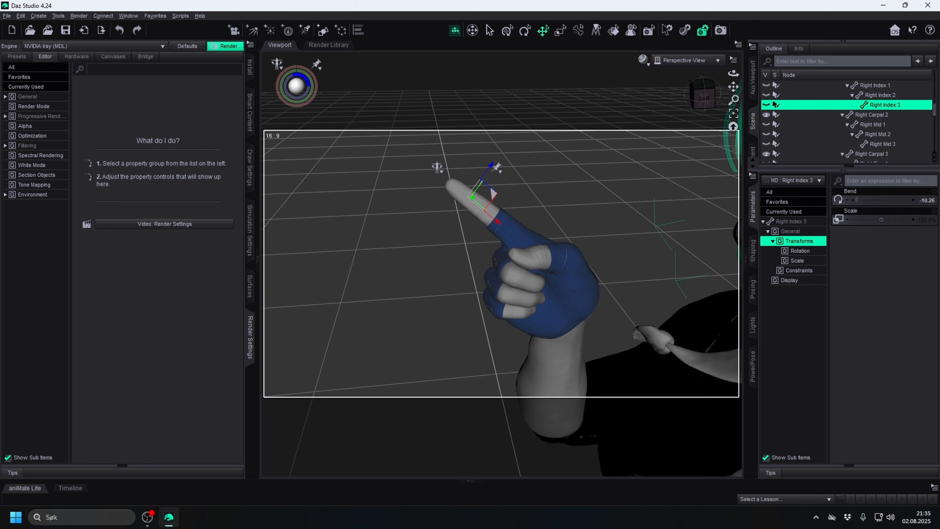
scroll(560, 265, up, 2)
scroll(560, 265, up, 2)
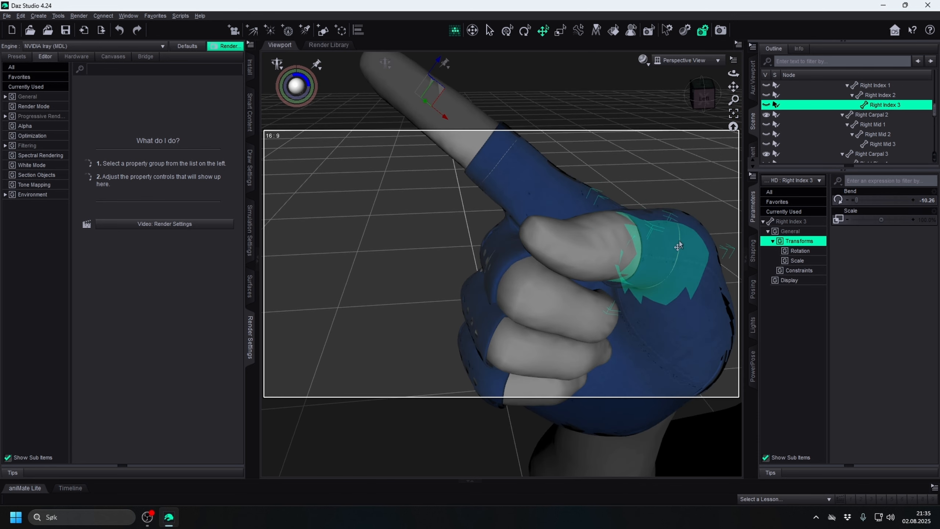
scroll(644, 295, down, 5)
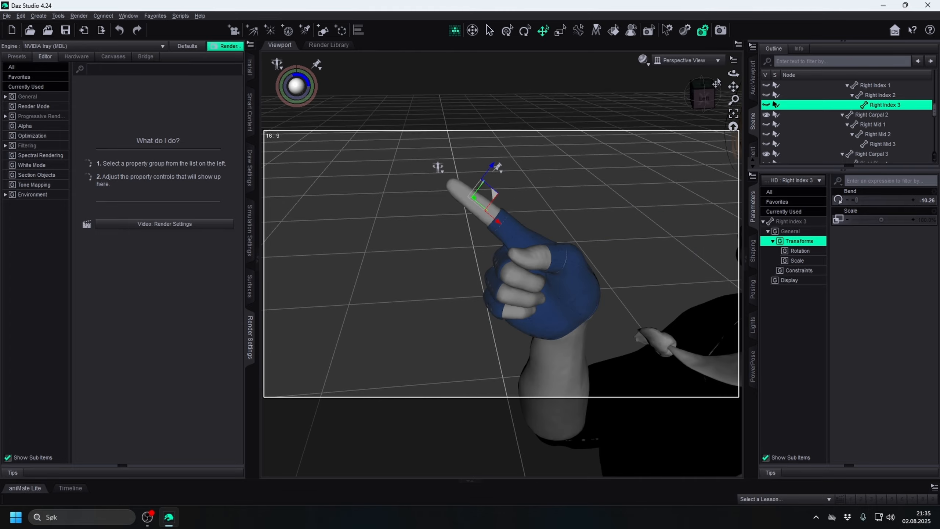
drag(705, 97, 781, 97)
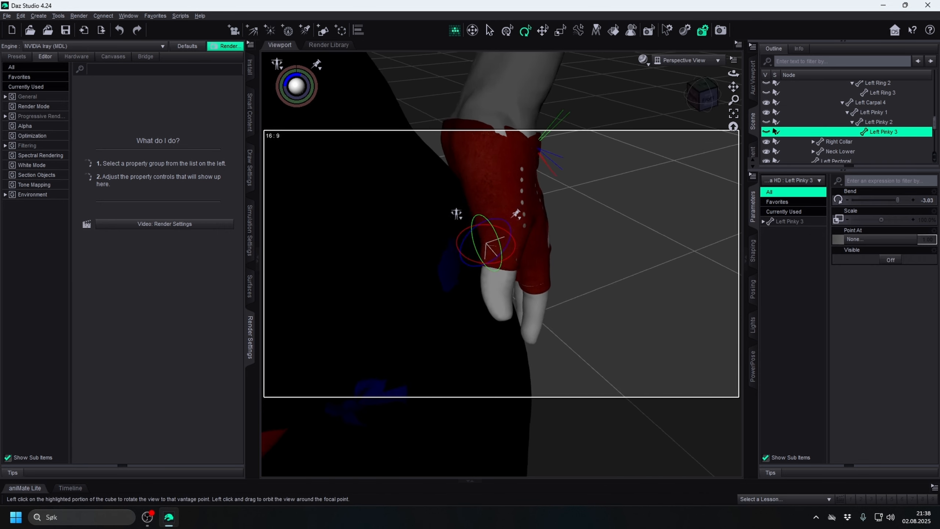
drag(703, 94, 700, 115)
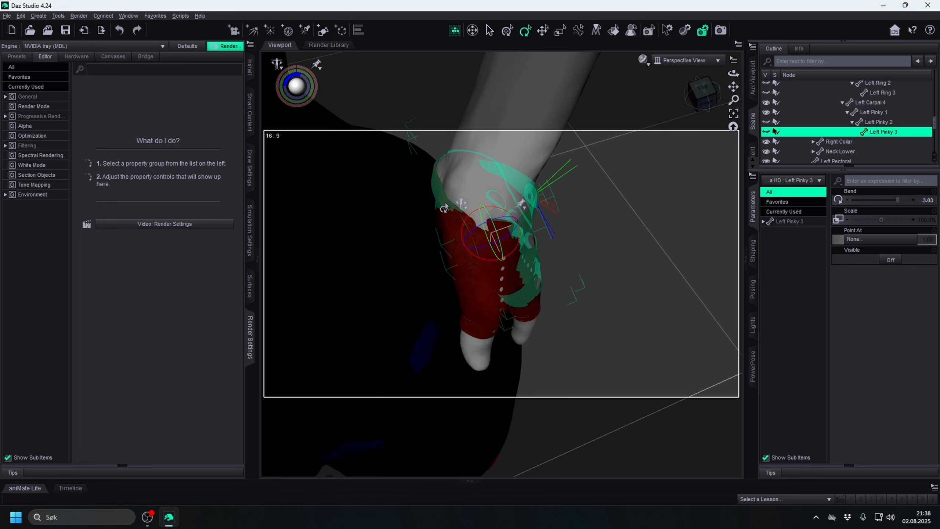
- Examine the gloved left hand on the hip and the torso of the figure from several angles and distances
scroll(477, 223, up, 6)
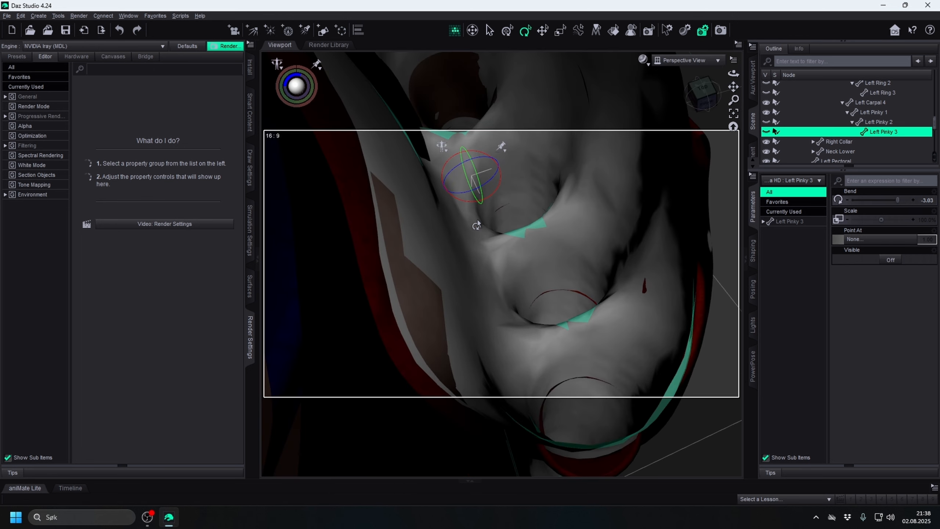
scroll(478, 223, down, 5)
scroll(478, 223, up, 1)
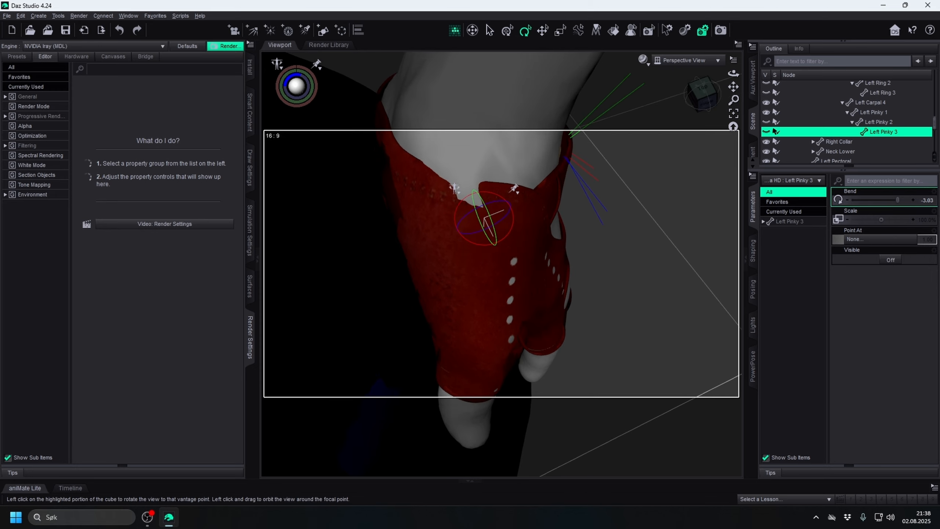
mouse_move(703, 97)
mouse_down()
mouse_move(701, 109)
mouse_move(702, 91)
mouse_move(711, 95)
mouse_move(698, 97)
mouse_move(710, 95)
mouse_up()
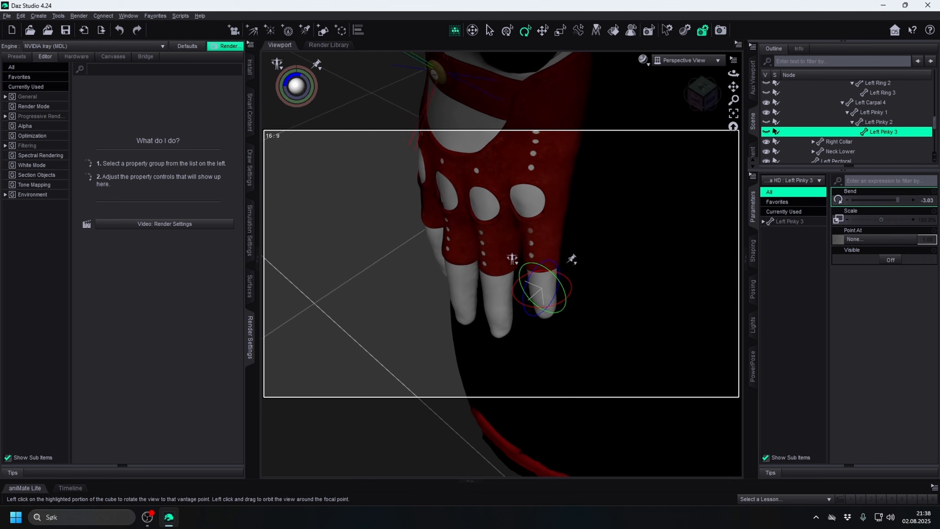
scroll(582, 201, down, 10)
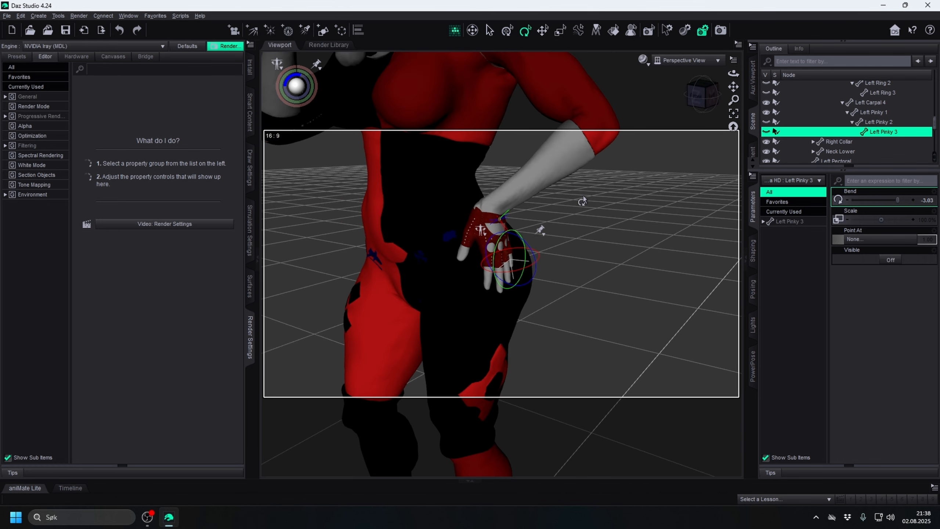
scroll(578, 193, down, 1)
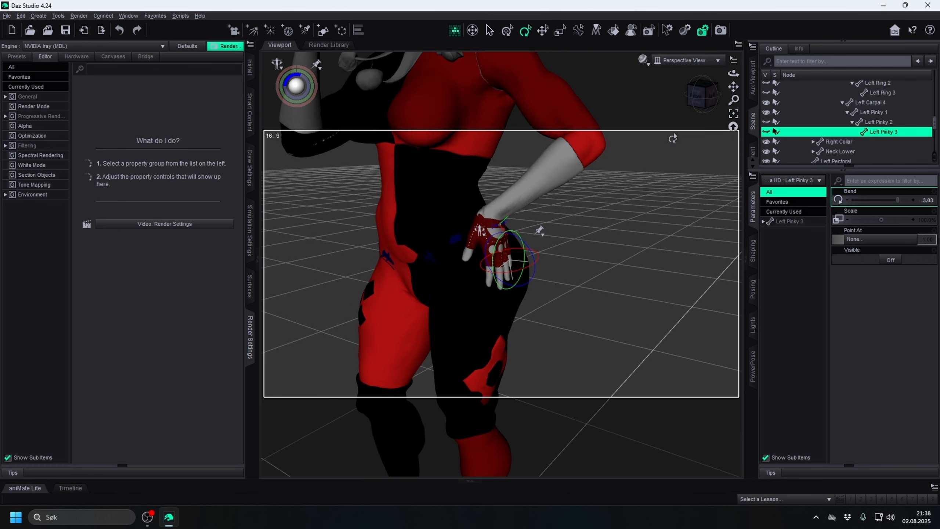
mouse_move(733, 87)
mouse_down()
mouse_move(733, 121)
mouse_move(706, 94)
mouse_move(731, 80)
mouse_up()
scroll(478, 188, up, 4)
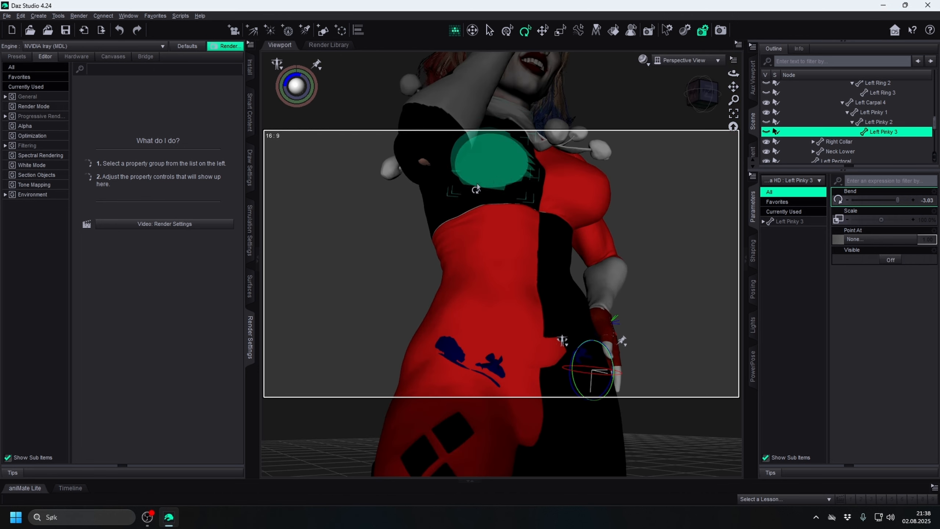
scroll(425, 163, up, 2)
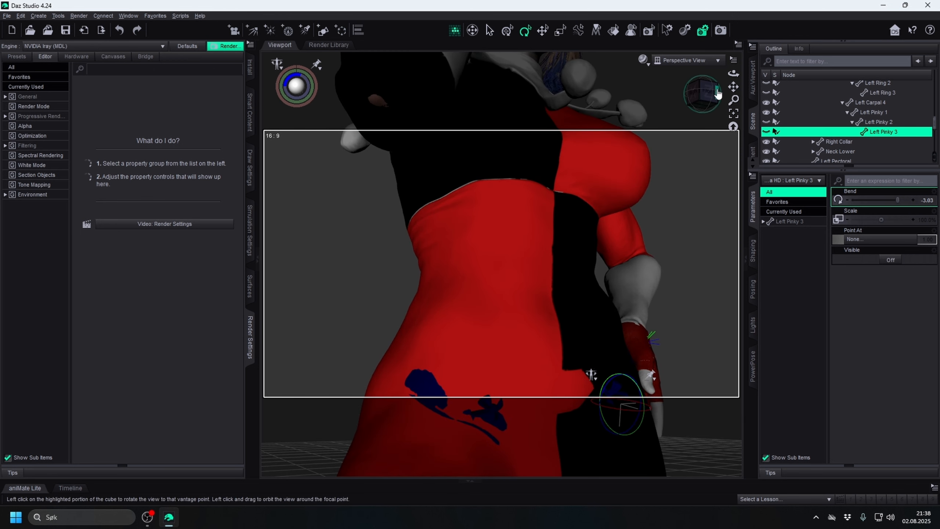
- Select the figure's Right Shoulder Bend node and hide it so skin does not poke through the black sleeve
drag(734, 87, 709, 96)
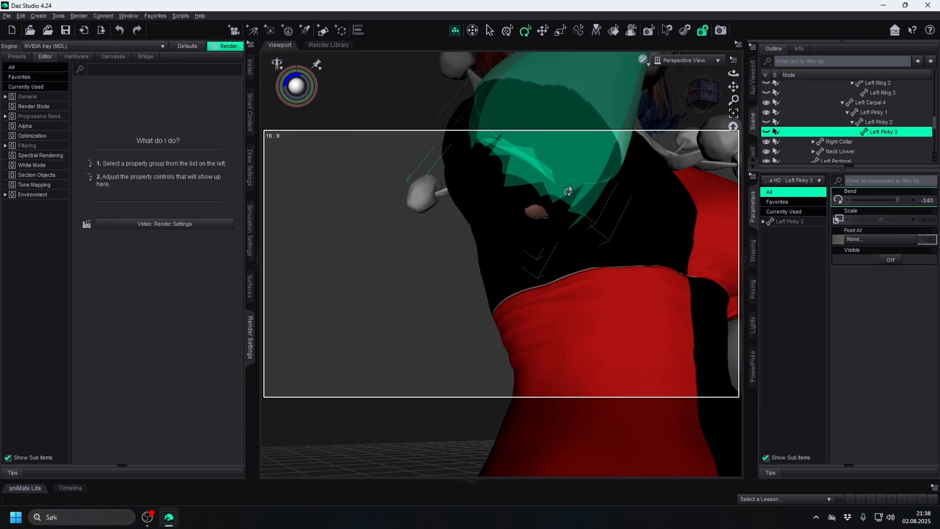
scroll(570, 187, up, 2)
right_click(559, 166)
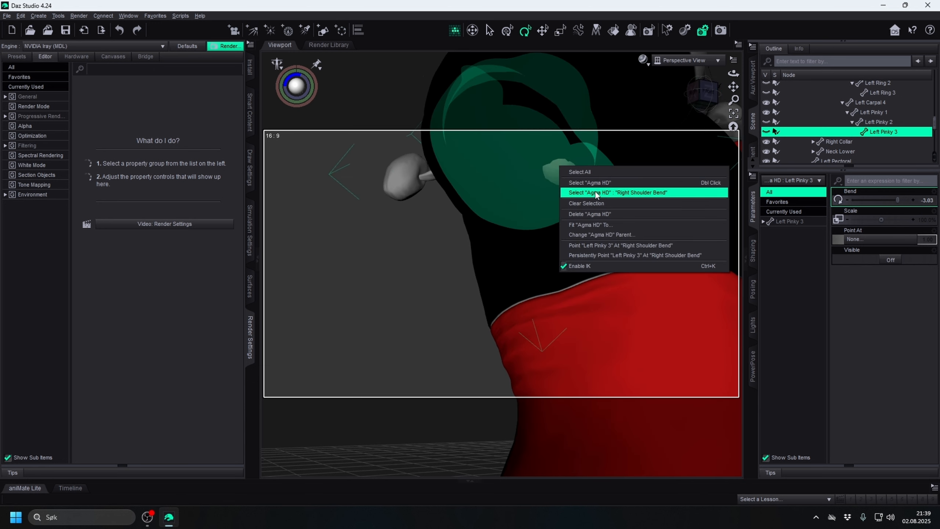
click(596, 193)
click(766, 151)
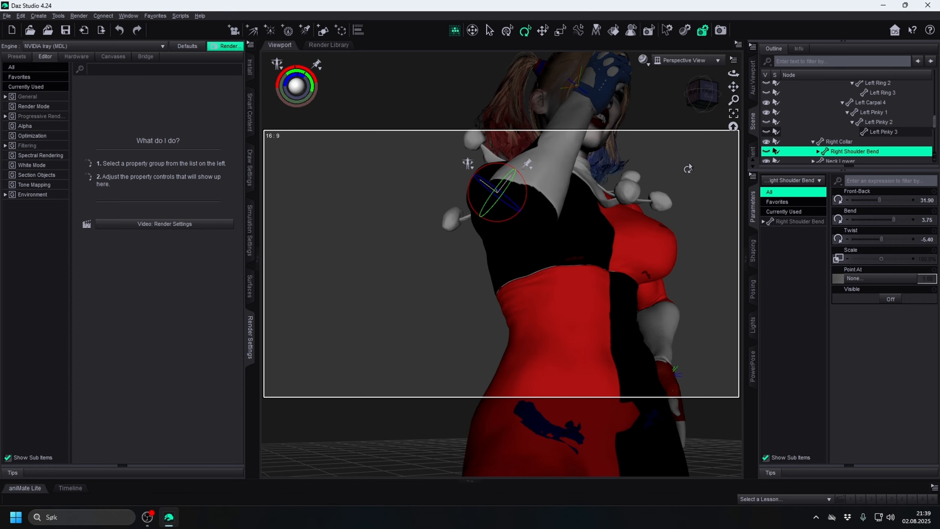
- Inspect the raised right arm, the outfit and the overall pose from the side and front for skin poke-through
click(704, 93)
drag(704, 93, 680, 83)
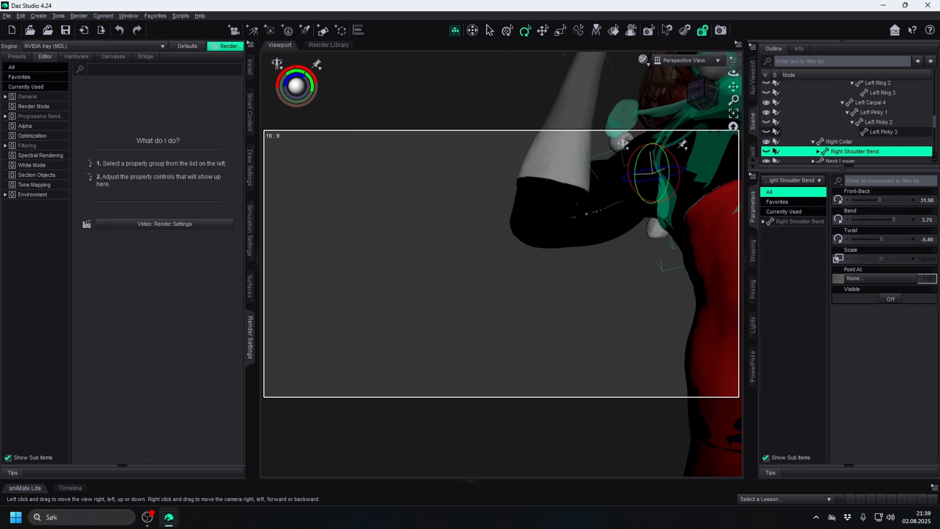
scroll(608, 283, down, 5)
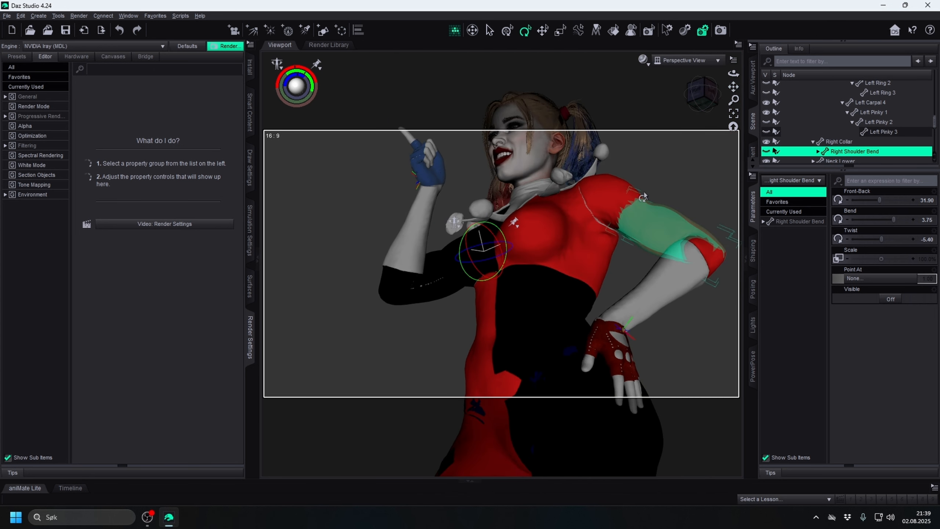
click(697, 102)
mouse_move(700, 99)
mouse_down()
mouse_move(816, 78)
mouse_move(703, 98)
mouse_up()
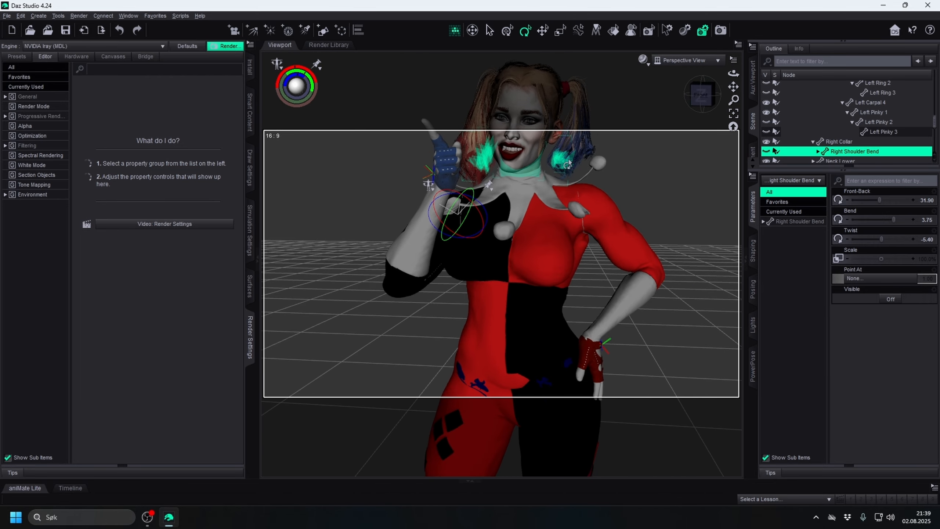
drag(733, 87, 652, 115)
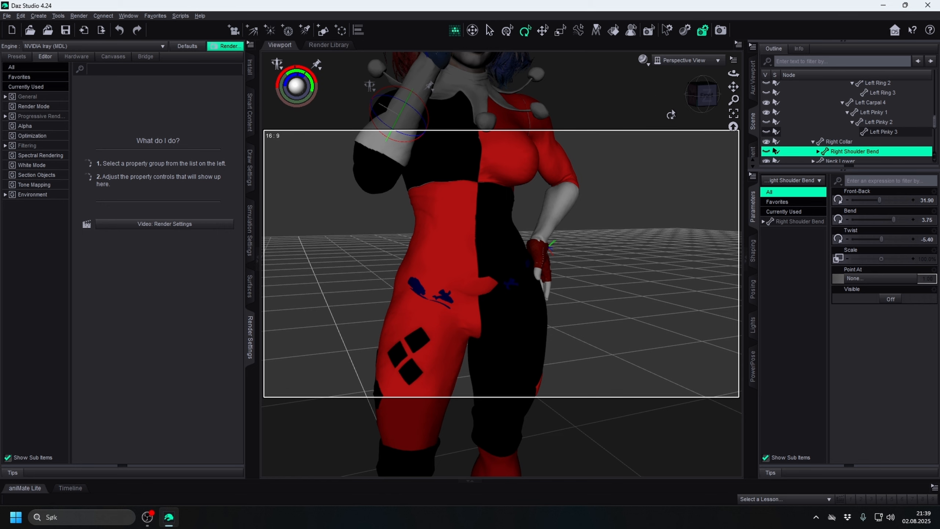
- Collapse all branches of the scene hierarchy and make the Scene pane taller
right_click(812, 124)
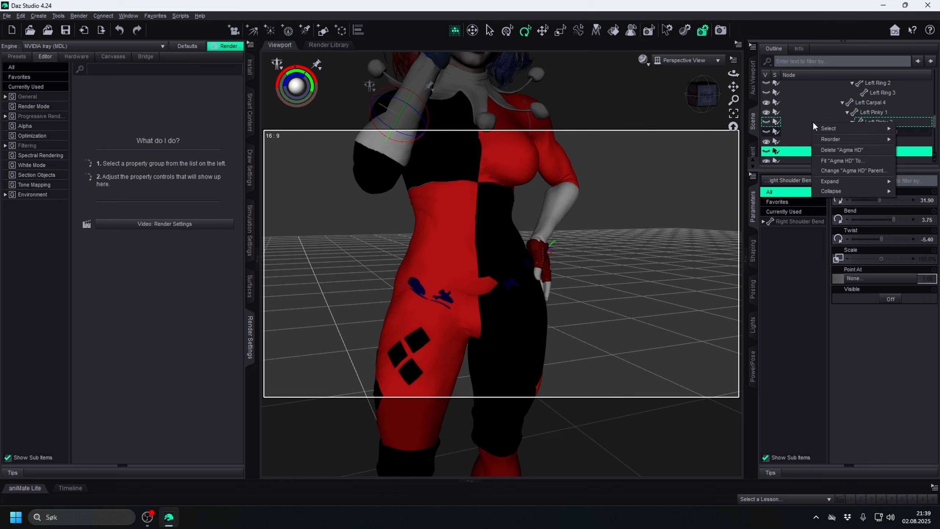
mouse_move(837, 191)
click(782, 202)
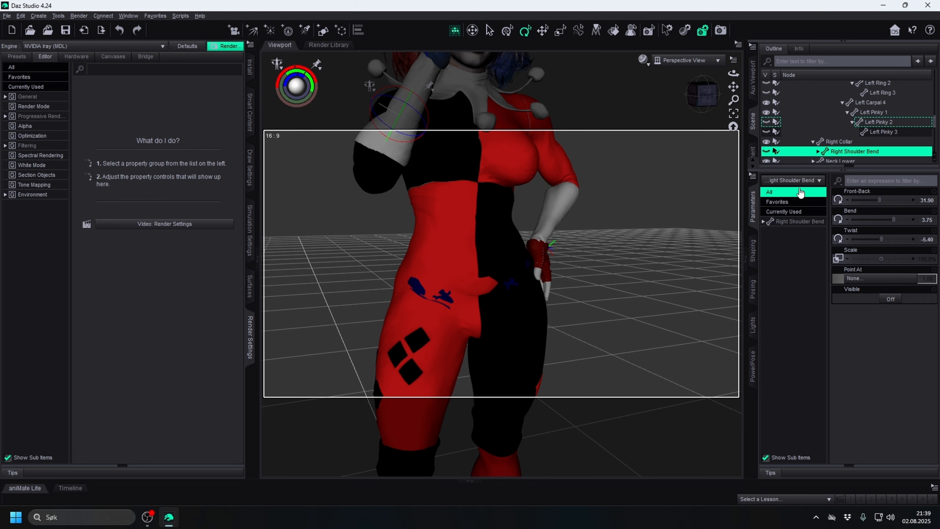
right_click(806, 121)
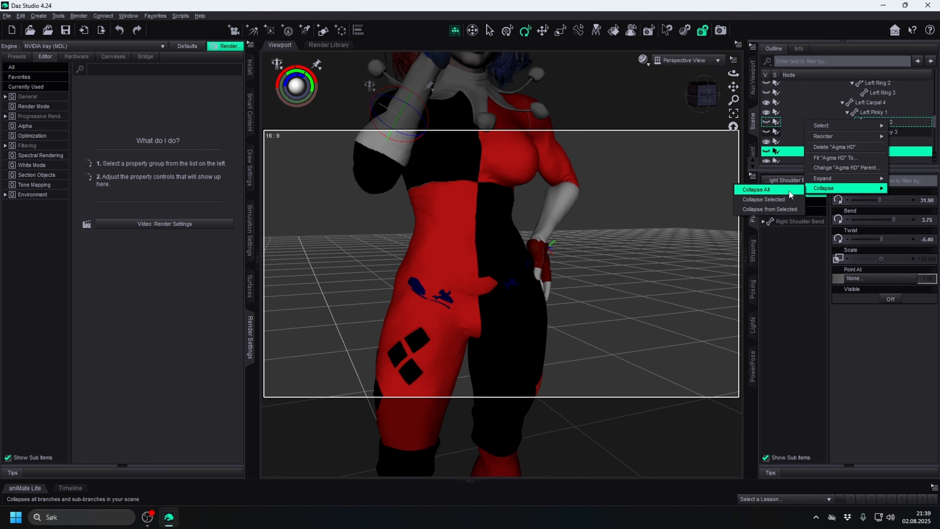
click(778, 189)
click(704, 95)
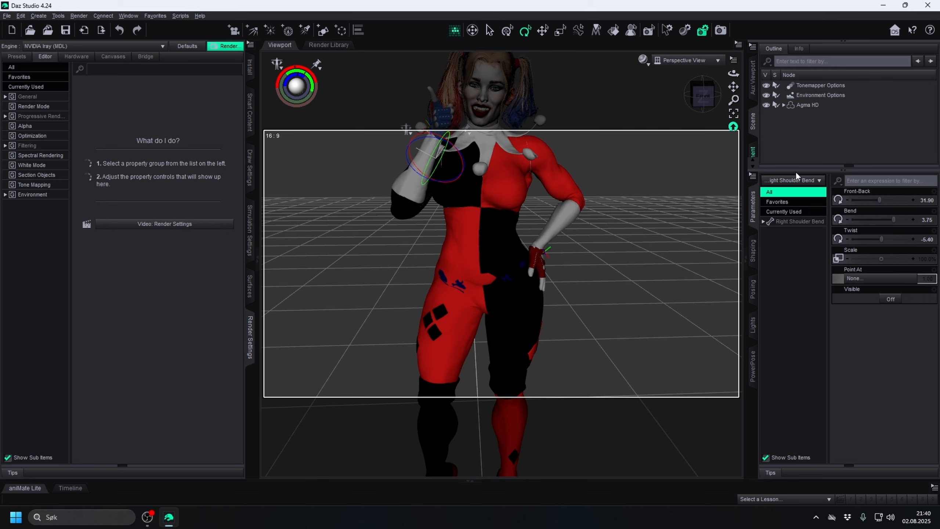
drag(826, 169, 829, 193)
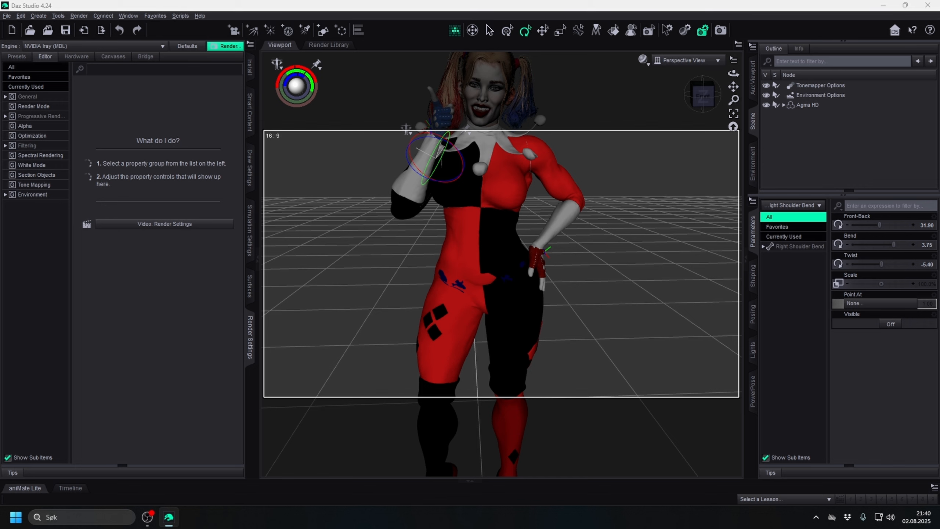
- Float the Content Library as an enlarged window, browse to FSL Ragged Fabrics Iray and move the window off the main screen
drag(0, 55, 354, 44)
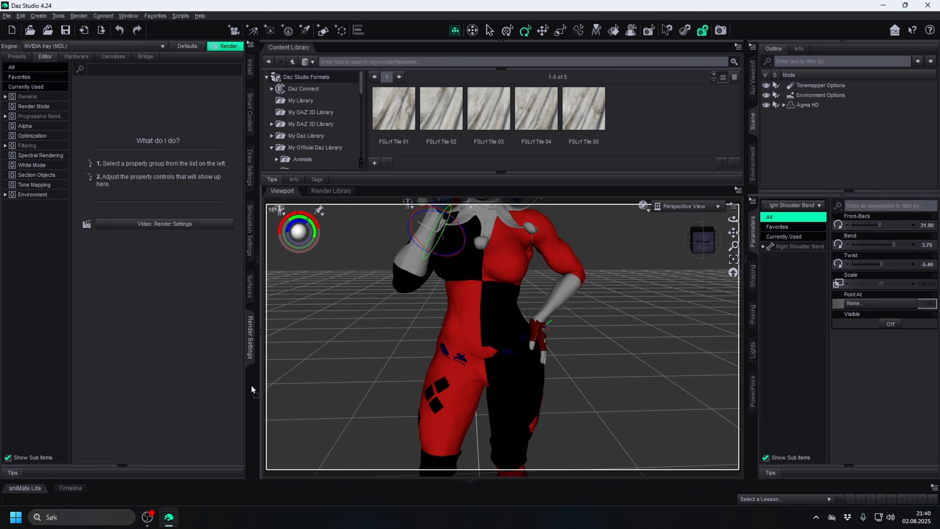
drag(253, 393, 349, 380)
drag(405, 353, 479, 172)
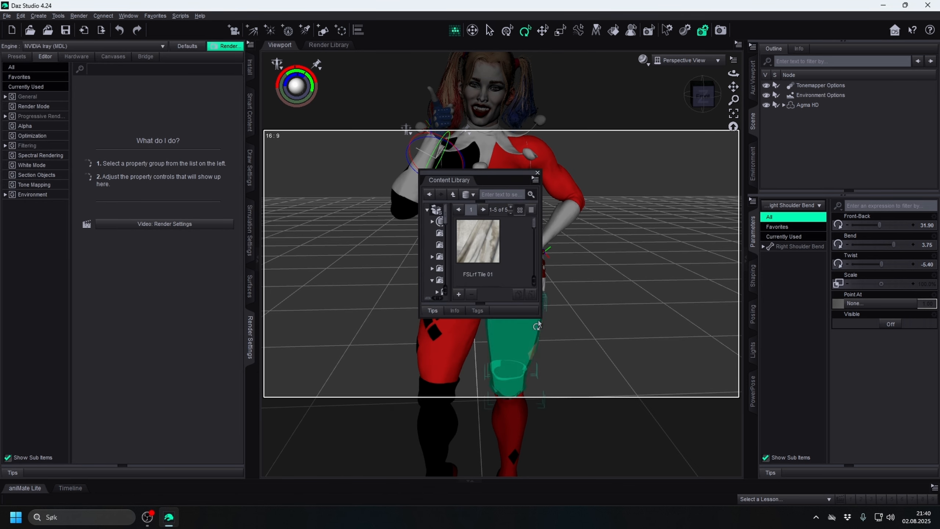
drag(541, 316, 685, 451)
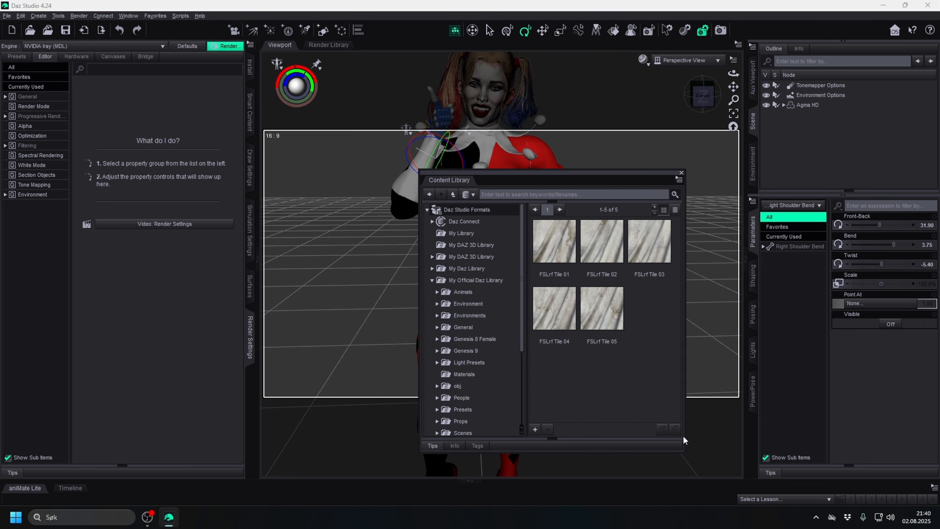
scroll(487, 361, down, 3)
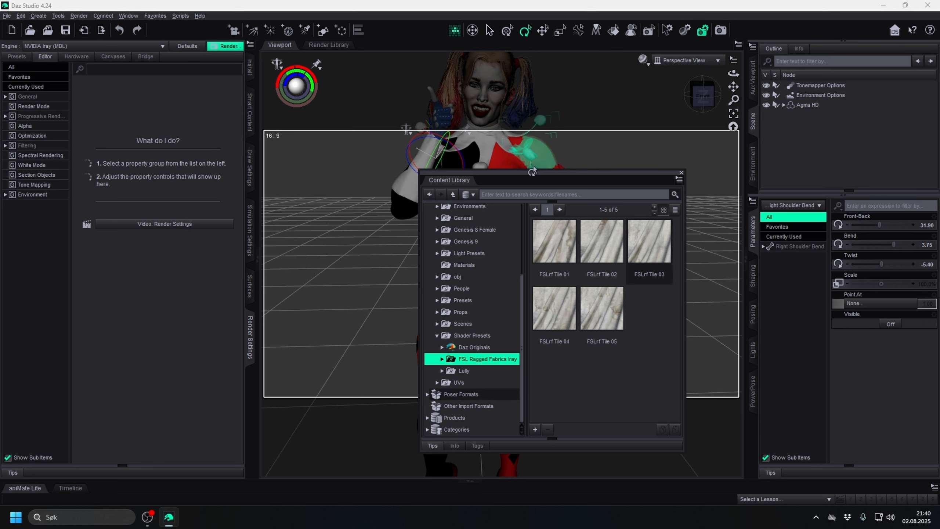
drag(537, 171, 0, 27)
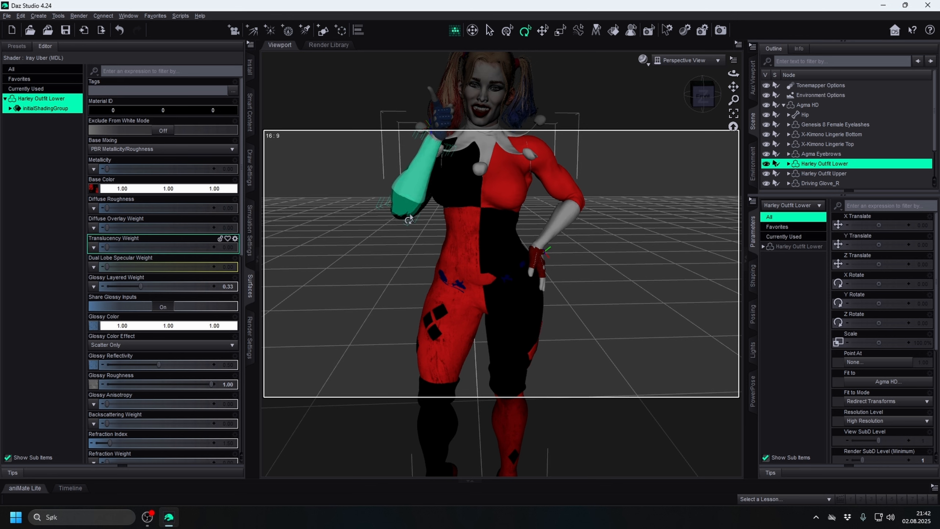
- Apply a ragged fabric shader preset to the surface of Harley Outfit Upper and check it on the figure
scroll(441, 252, up, 4)
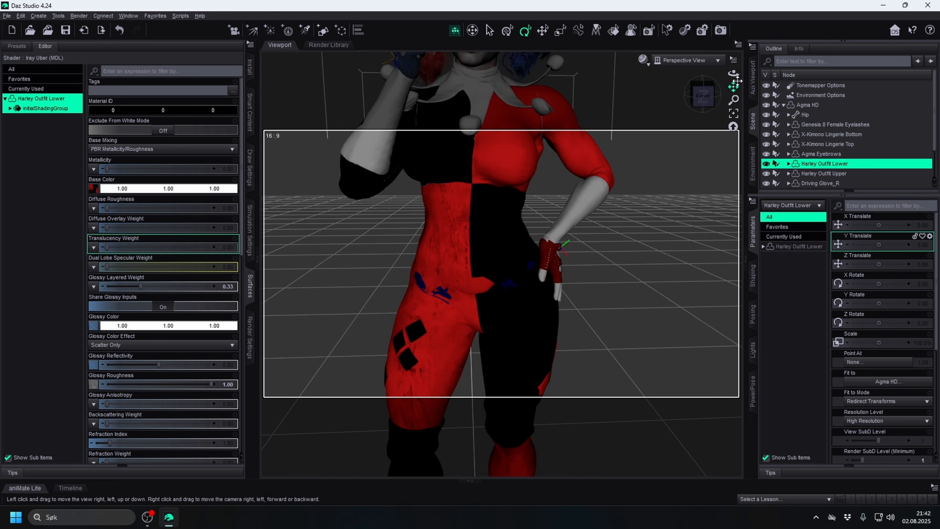
drag(736, 82, 828, 182)
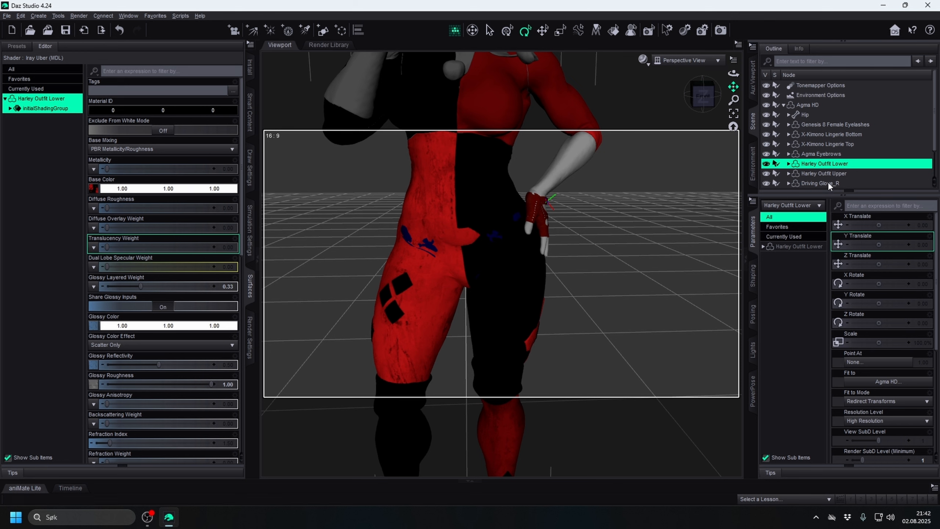
click(828, 172)
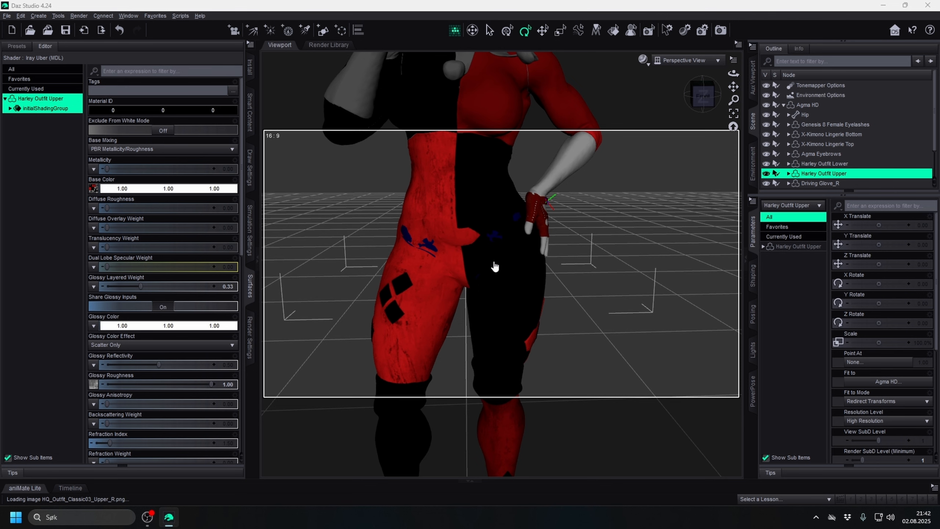
click(617, 189)
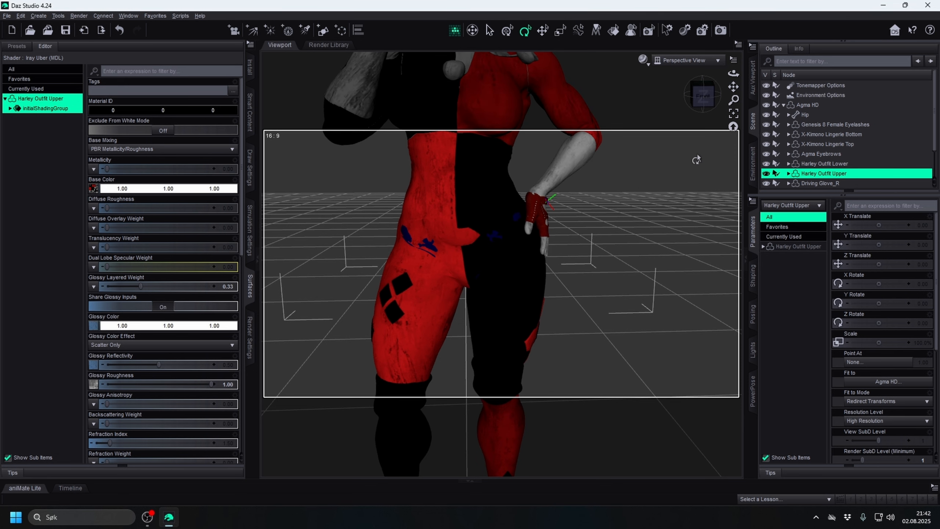
drag(734, 88, 742, 240)
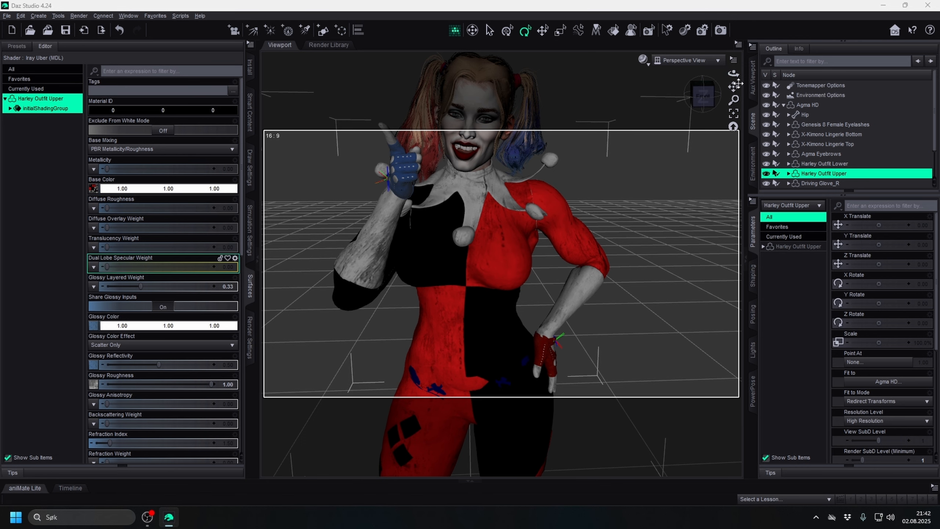
drag(733, 87, 733, 35)
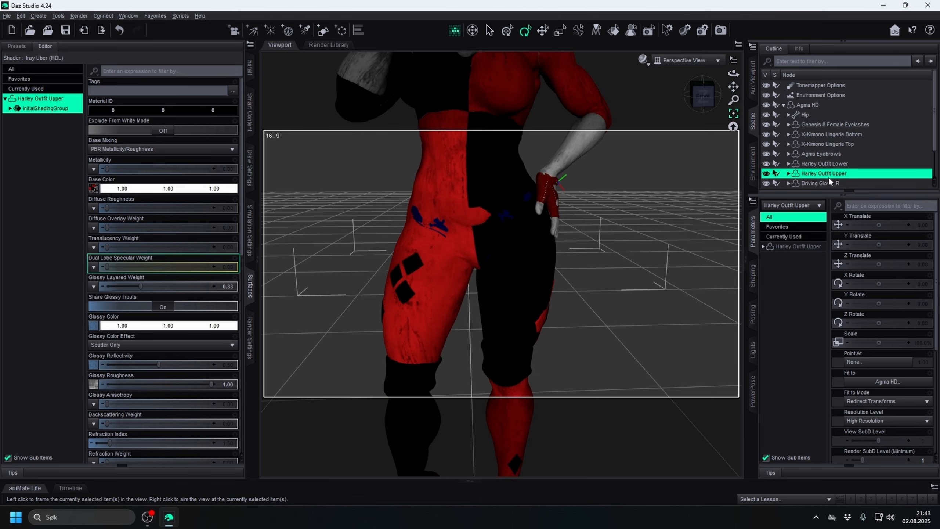
- Apply a torn fabric shader preset with holes to the surface of Harley Outfit Lower and check it from several angles
click(825, 164)
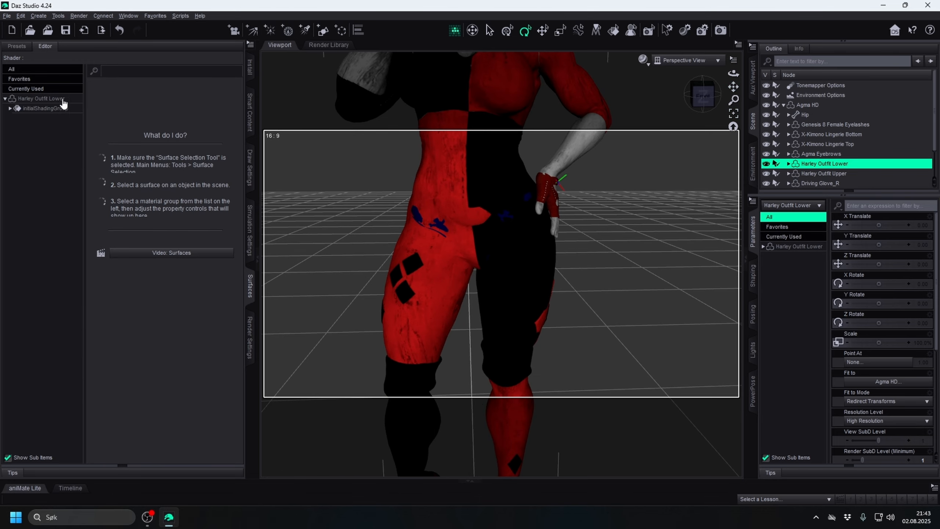
click(63, 99)
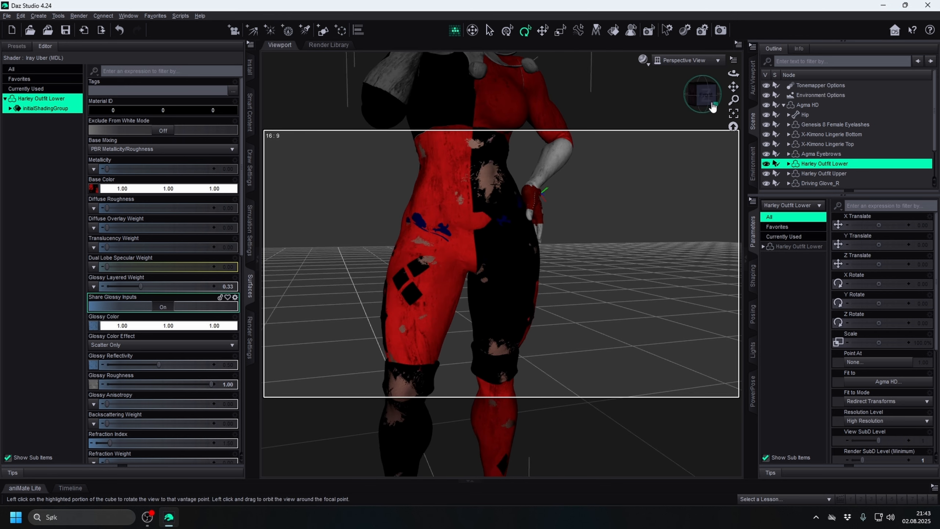
drag(712, 107, 714, 137)
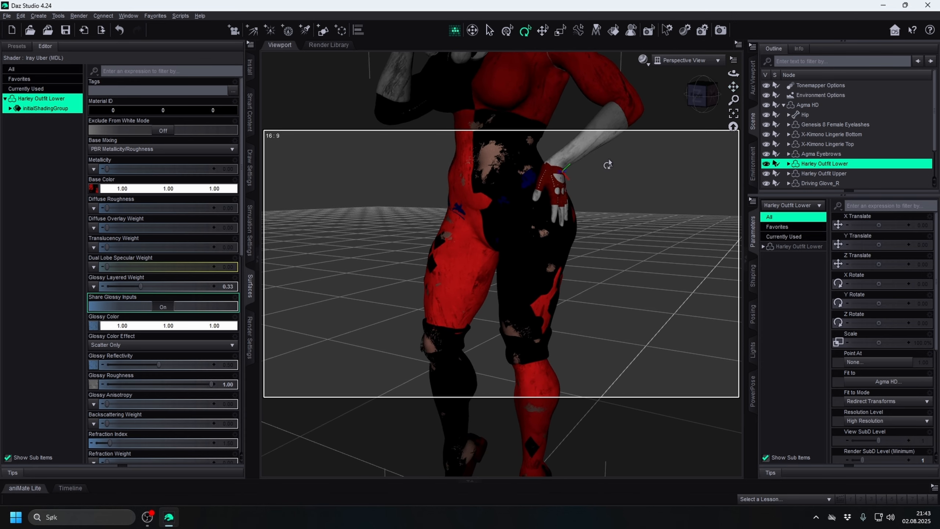
scroll(608, 182, down, 5)
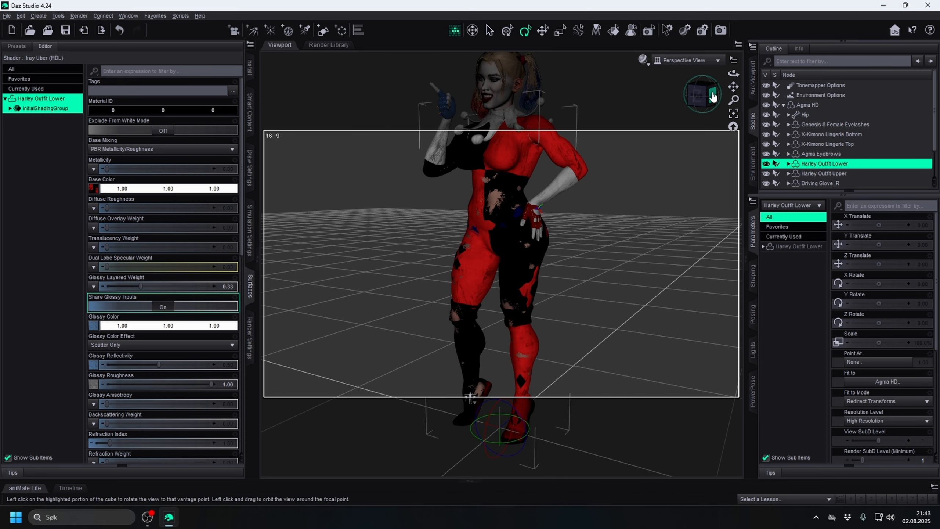
drag(714, 97, 735, 104)
scroll(692, 157, up, 5)
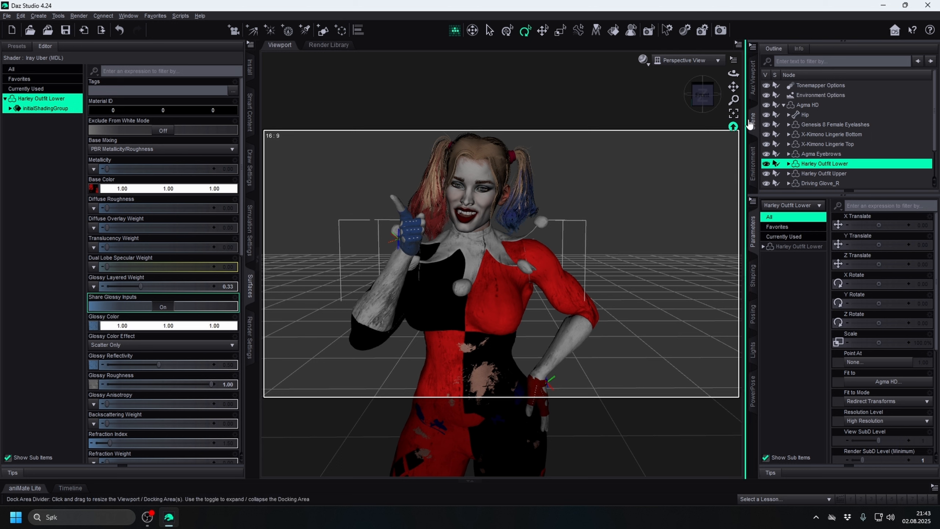
- Apply blood splatter makeup to the Agma HD figure and check it on the face and upper body
click(814, 106)
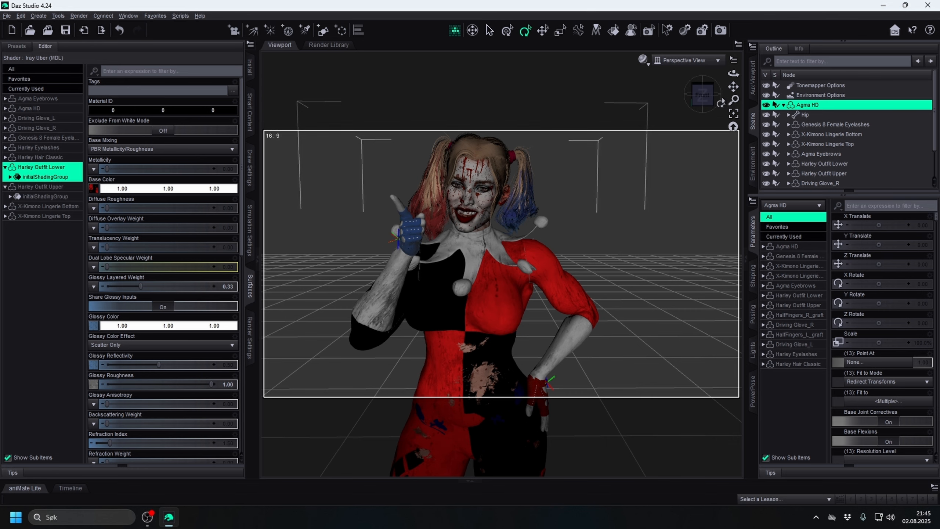
drag(702, 93, 681, 136)
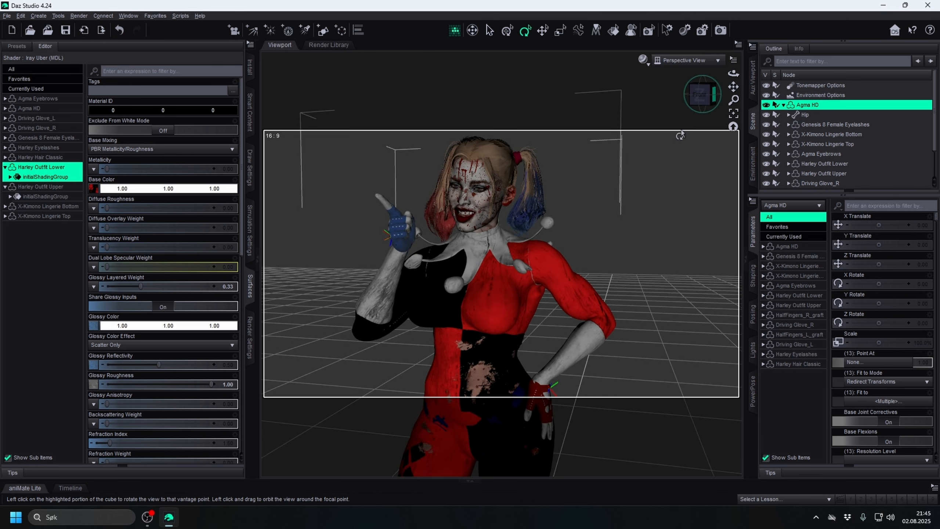
scroll(652, 149, down, 3)
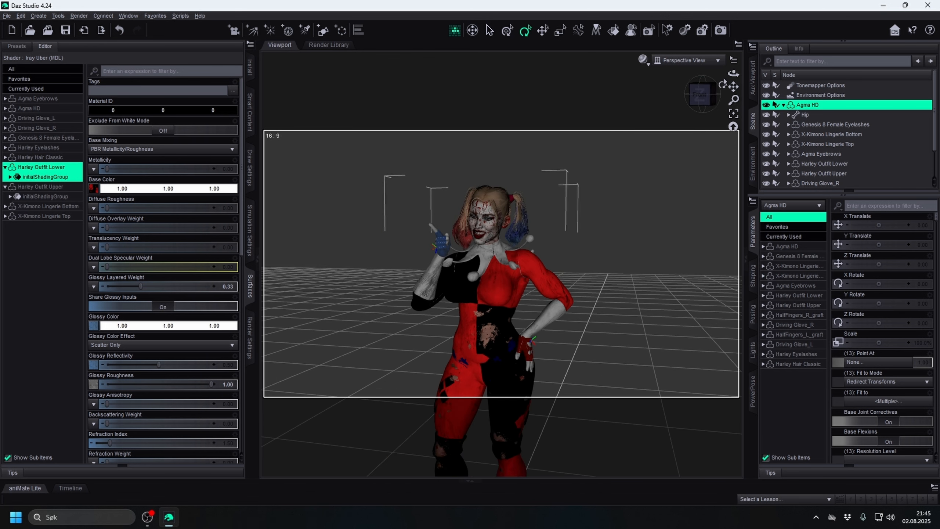
drag(734, 86, 733, 87)
scroll(509, 143, up, 3)
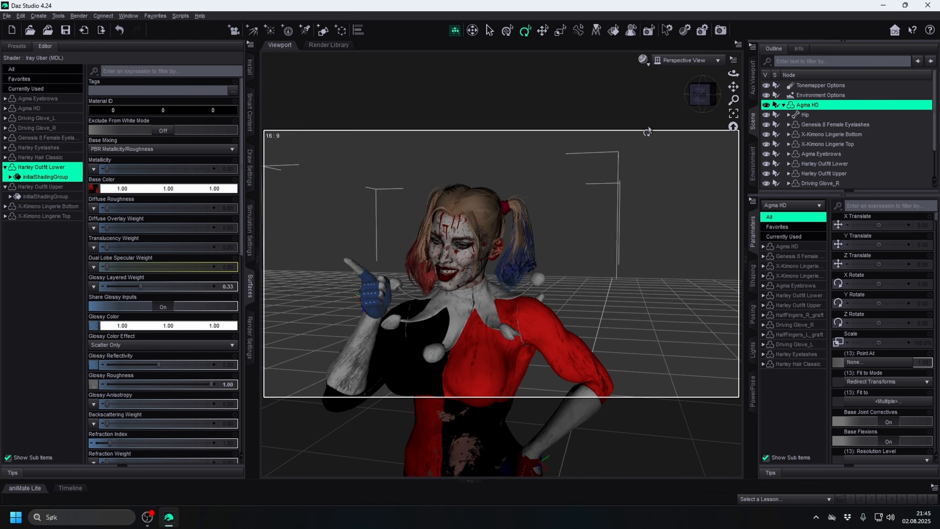
- Switch the viewport to NVIDIA Iray preview and inspect the figure's face, collar and upper outfit
click(643, 60)
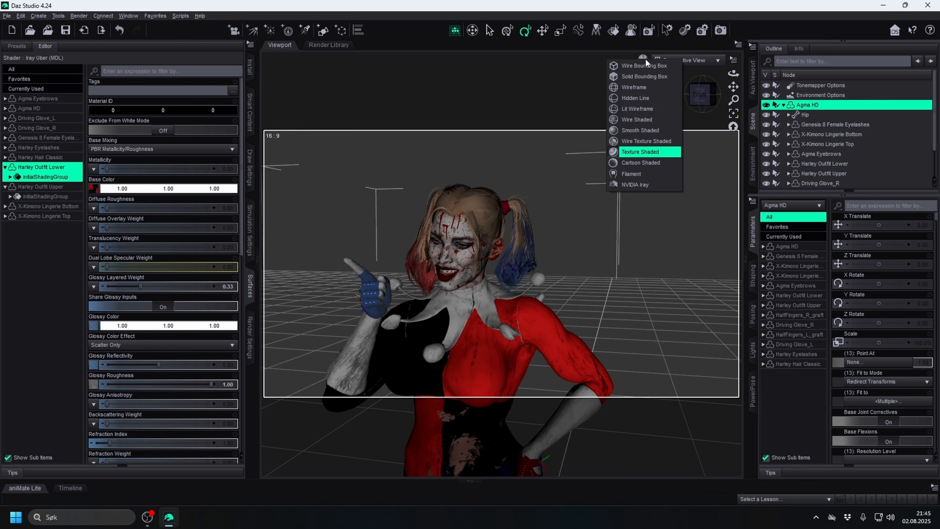
click(626, 184)
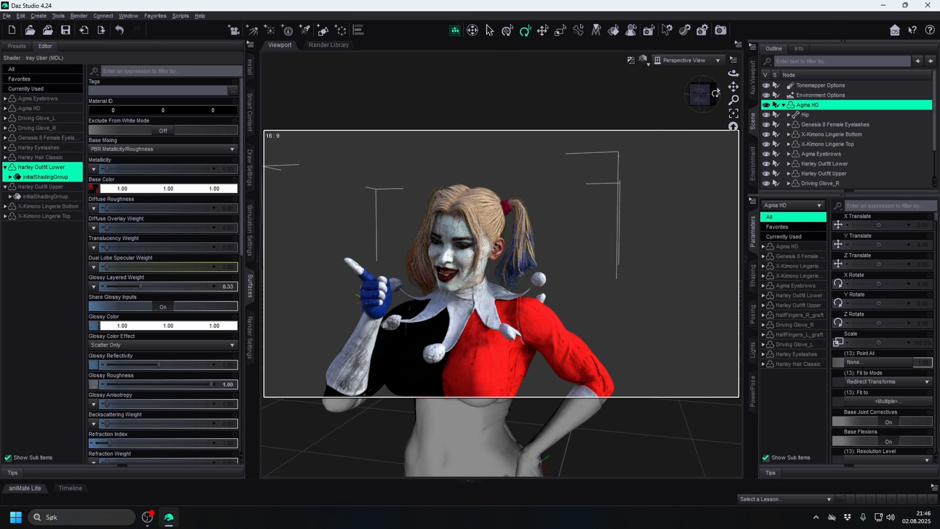
drag(716, 93, 681, 94)
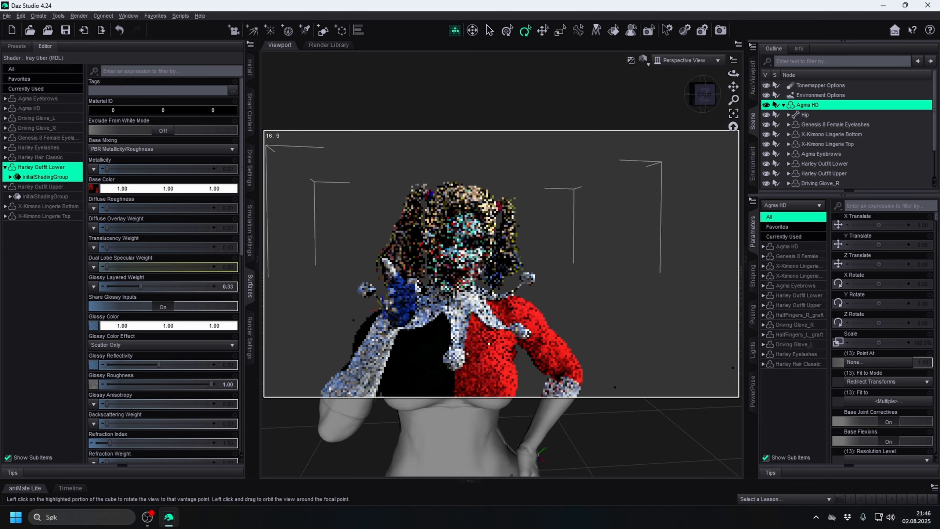
click(691, 97)
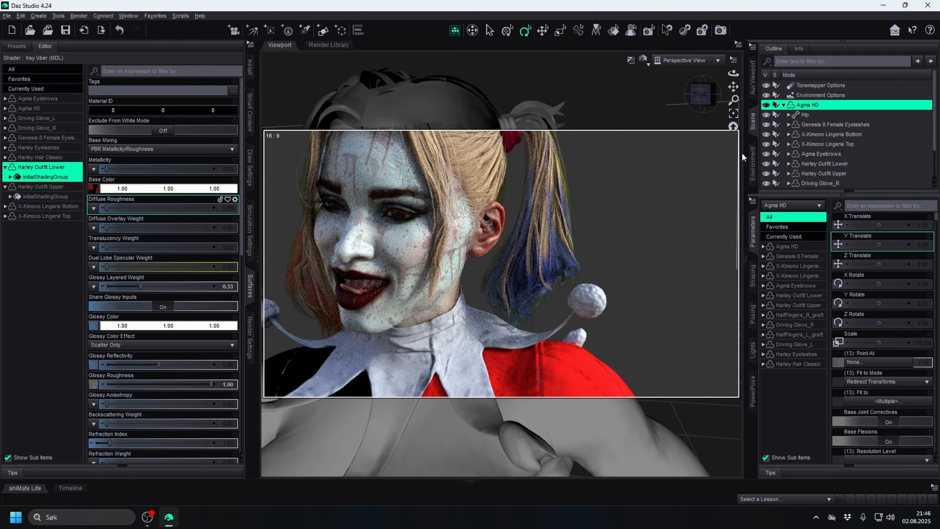
- Examine the torn outfit in the Iray preview from the head down to the shoes, from several angles
scroll(643, 177, down, 1)
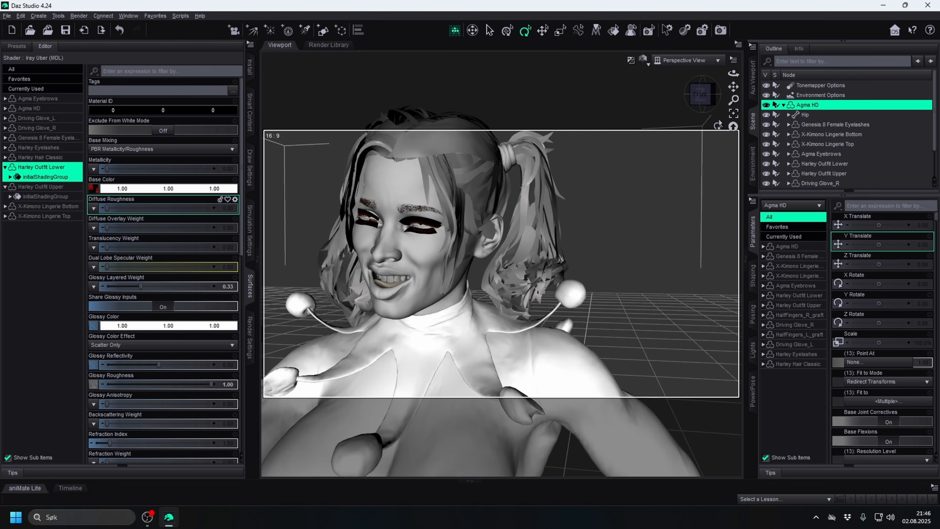
drag(734, 87, 741, 29)
scroll(584, 177, down, 3)
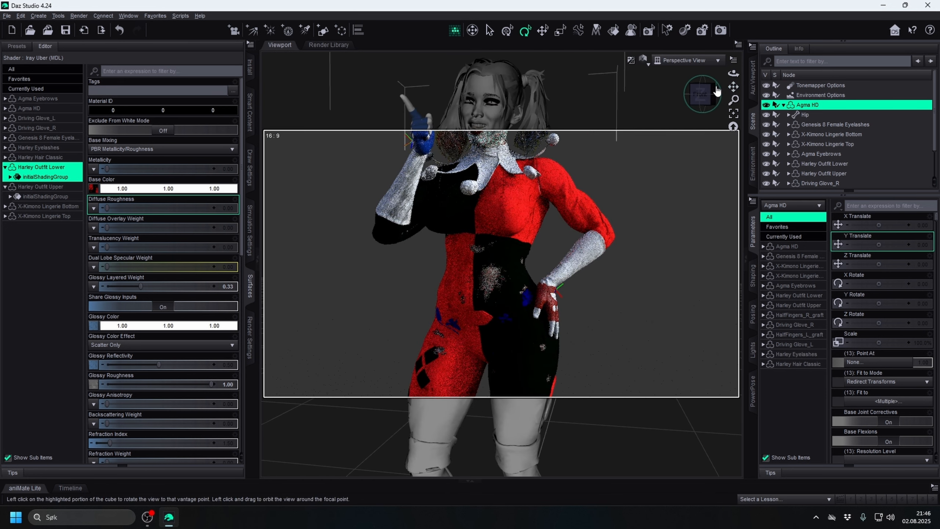
drag(733, 87, 745, 26)
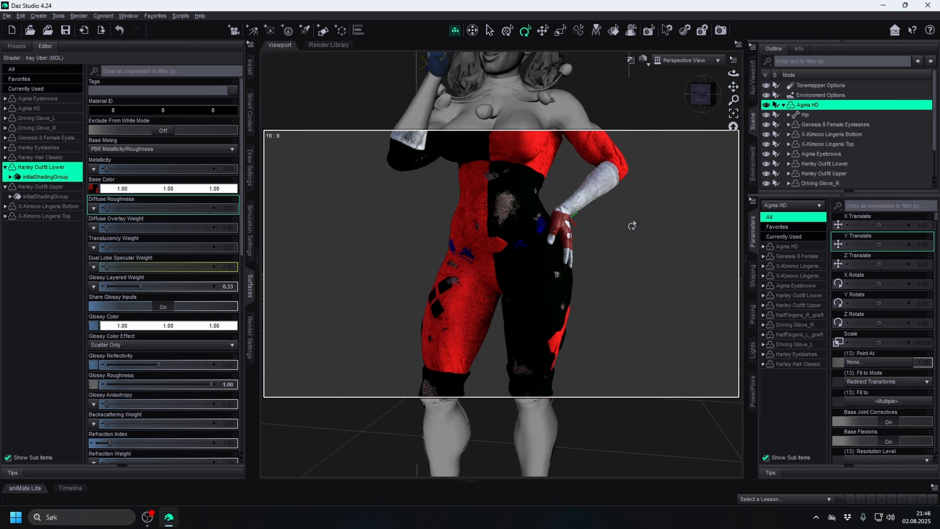
click(688, 95)
mouse_move(707, 99)
mouse_down()
mouse_move(737, 100)
mouse_move(707, 97)
mouse_up()
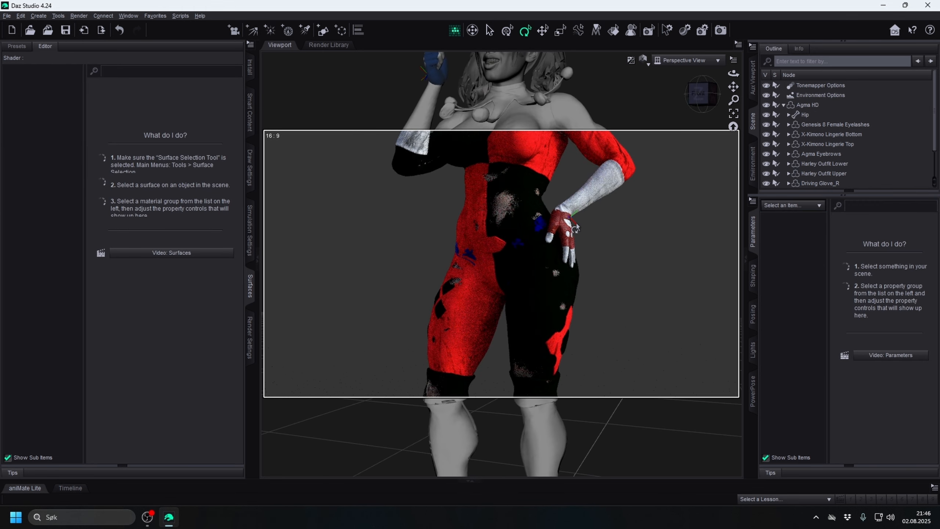
scroll(591, 232, down, 3)
click(693, 105)
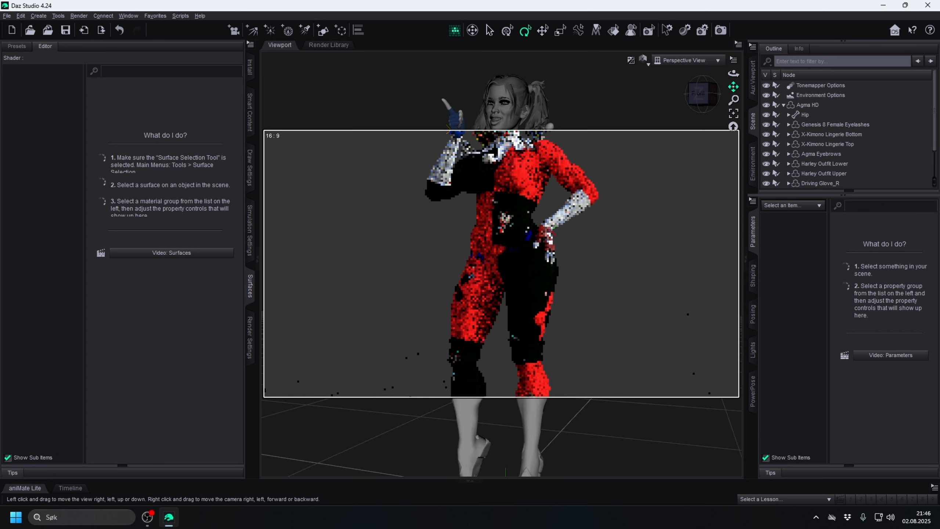
click(694, 106)
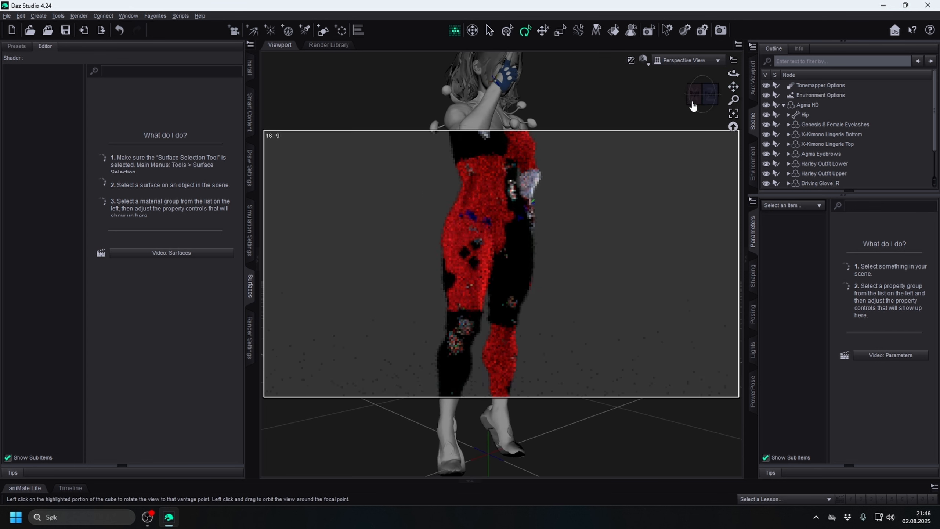
click(718, 97)
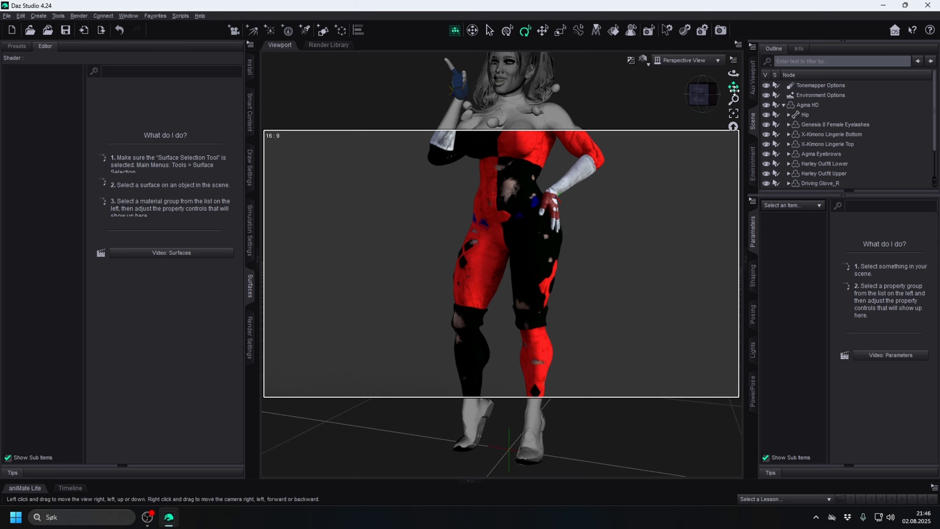
drag(735, 90, 704, 204)
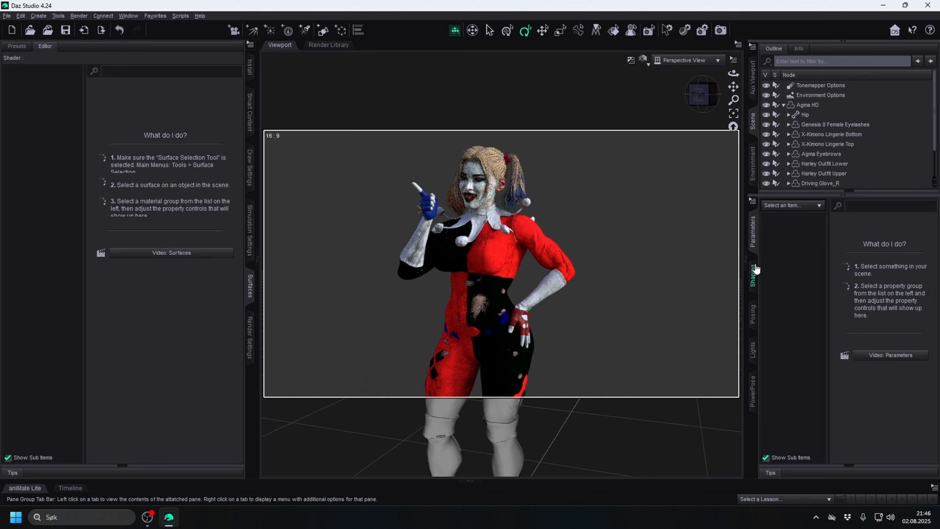
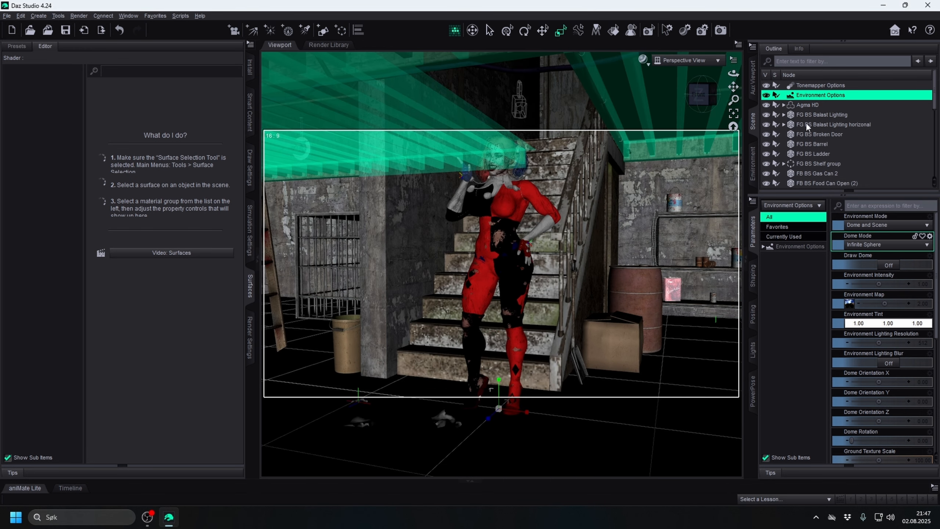
- Delete the Cameras group from the basement scene and choose Perspective View for the viewport
scroll(833, 144, down, 5)
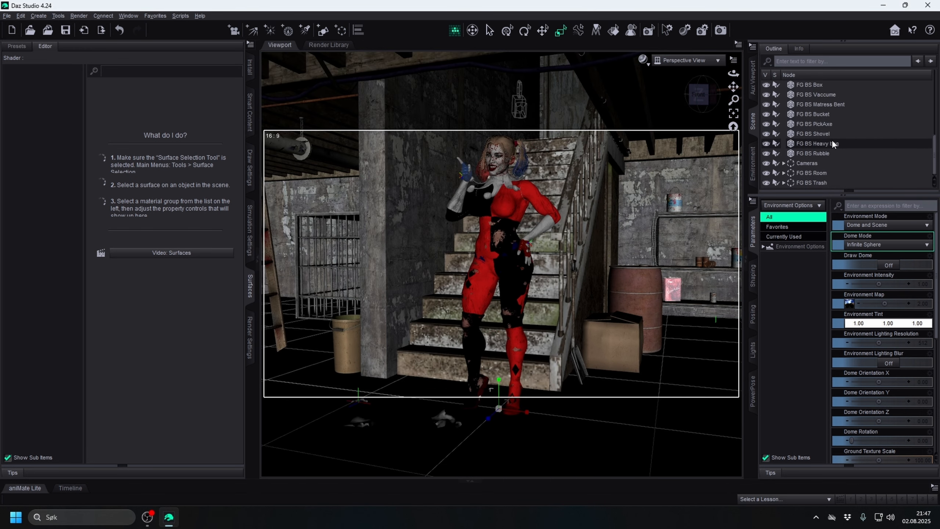
click(798, 164)
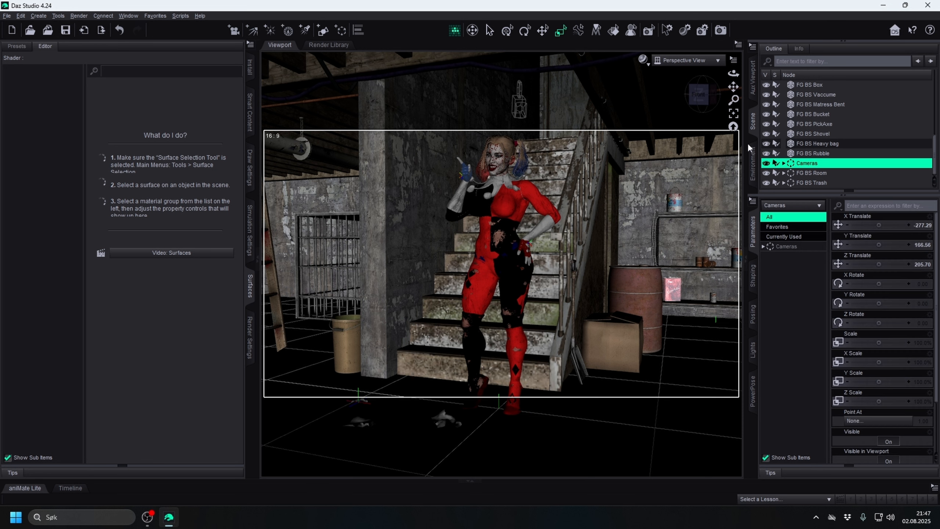
key(Delete)
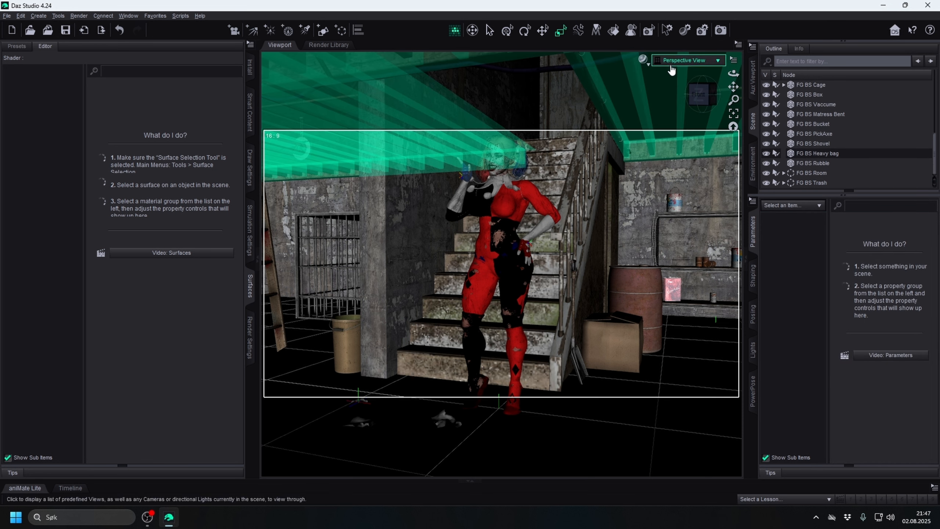
click(671, 61)
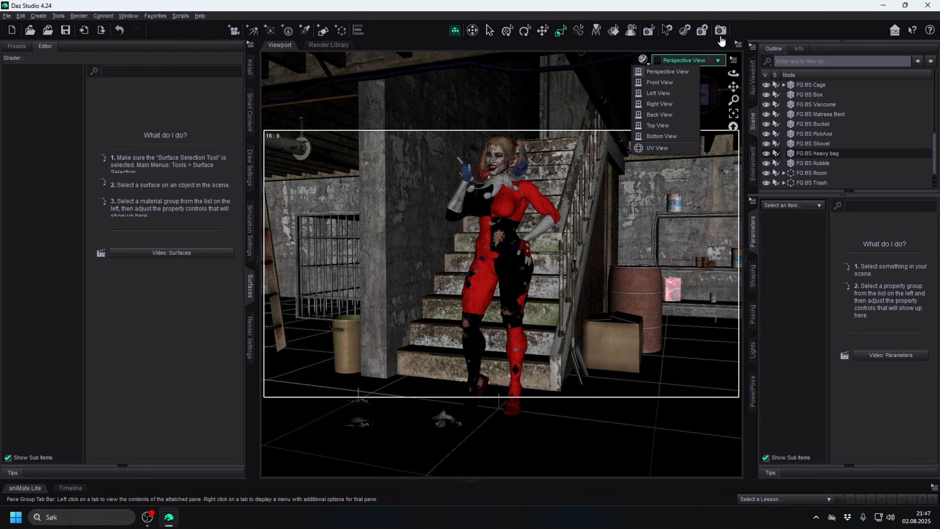
click(667, 71)
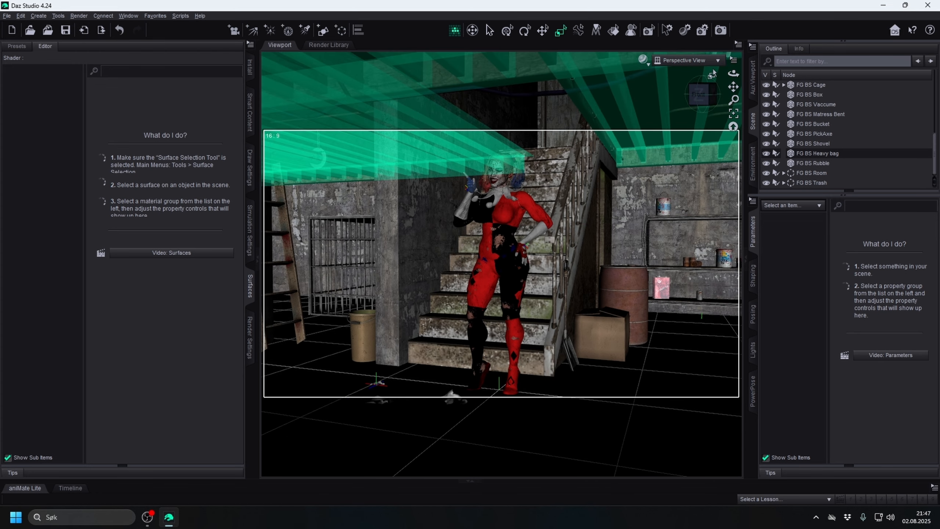
- Collapse all branches of the scene hierarchy and return to the Agma HD entry in it
click(708, 105)
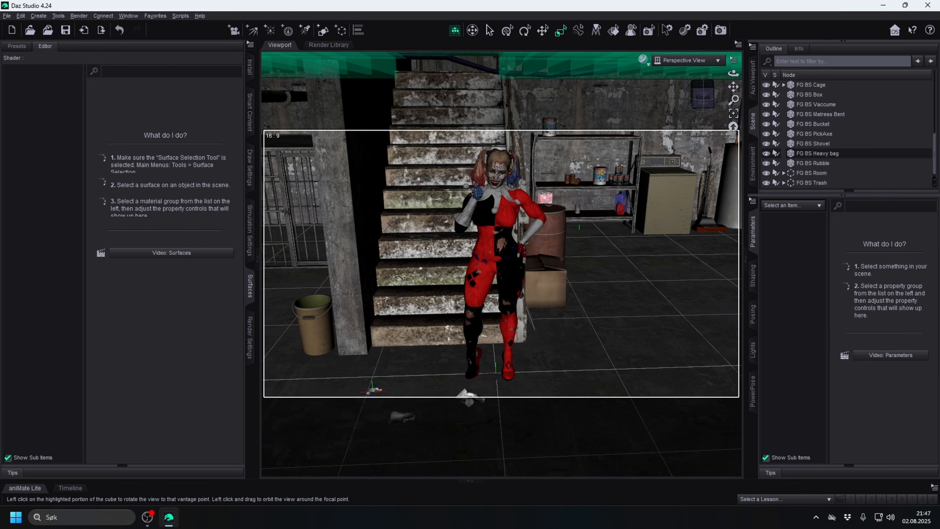
drag(706, 100, 680, 104)
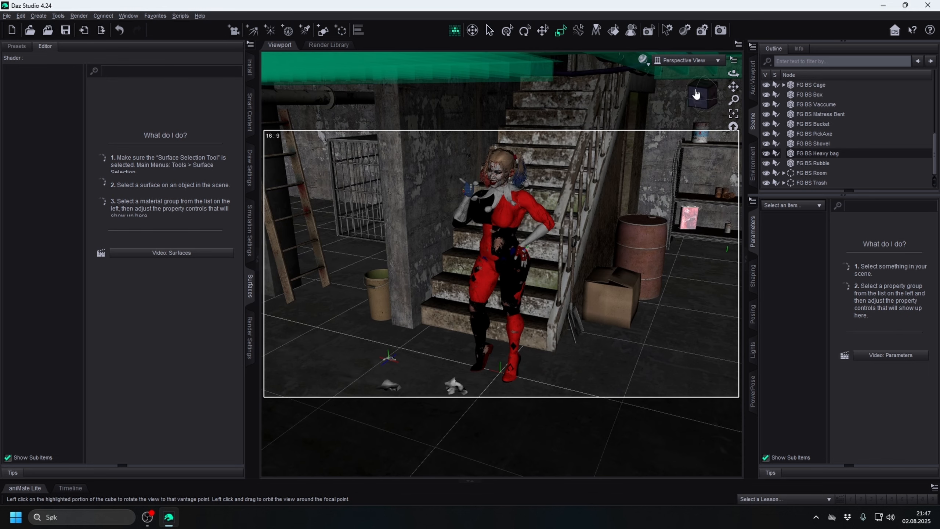
drag(733, 87, 737, 19)
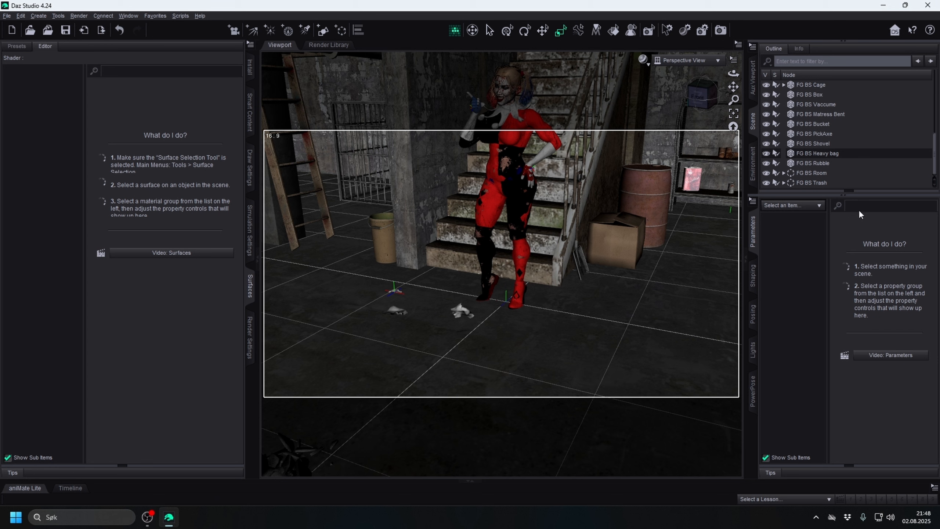
right_click(851, 104)
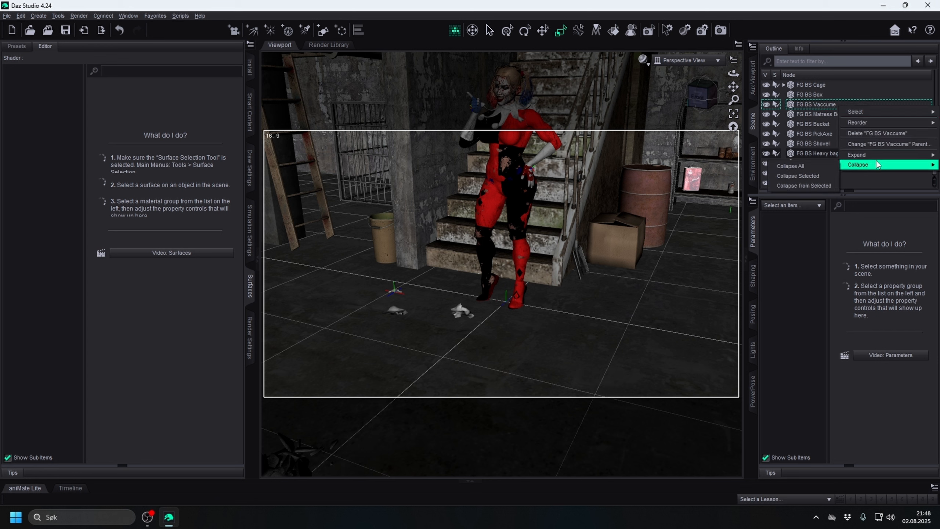
click(808, 124)
scroll(811, 104, up, 3)
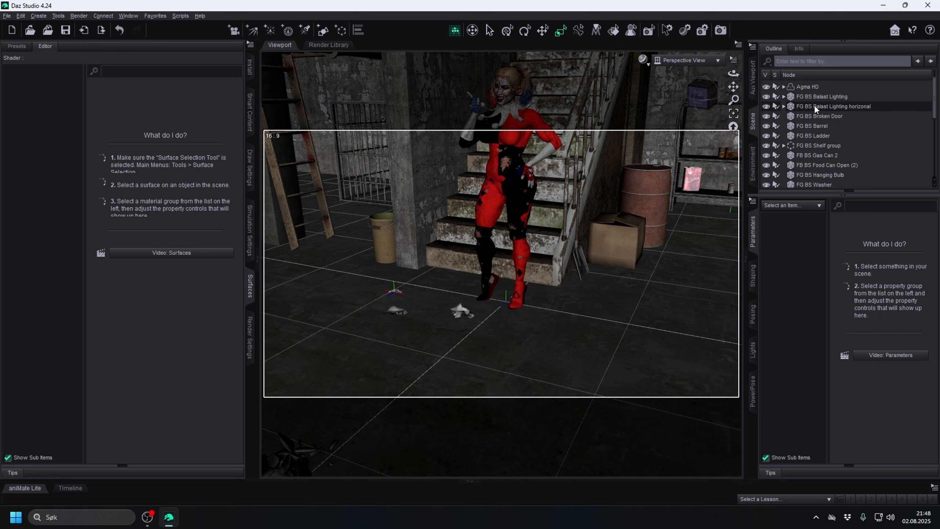
- Select the Agma HD figure and examine the basement around the stairs from several angles to find a spot for her
click(813, 105)
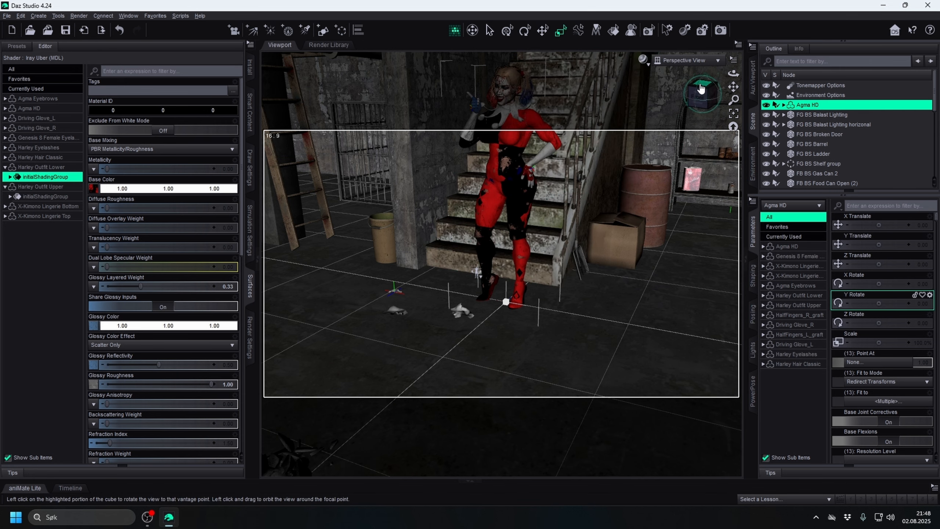
drag(701, 89, 682, 77)
scroll(640, 203, up, 3)
scroll(640, 202, up, 2)
scroll(555, 280, down, 3)
scroll(559, 276, down, 2)
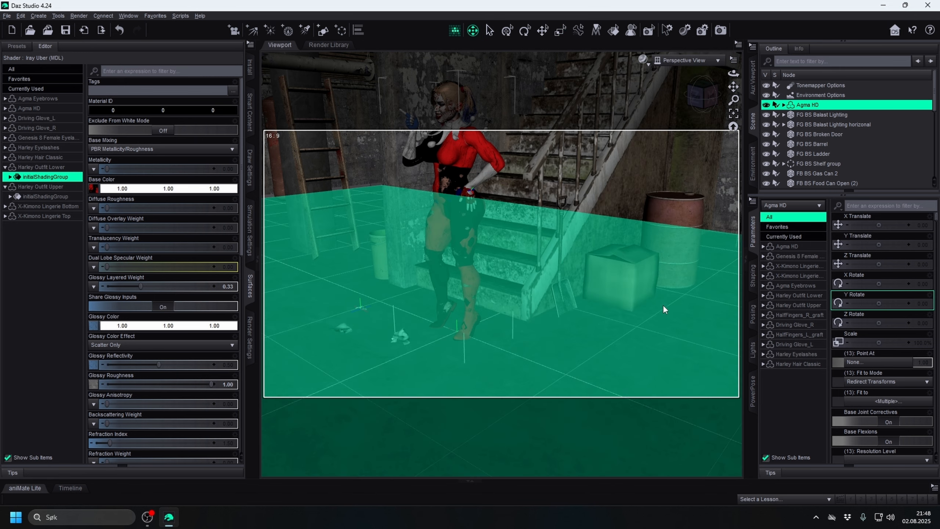
right_drag(662, 304, 596, 299)
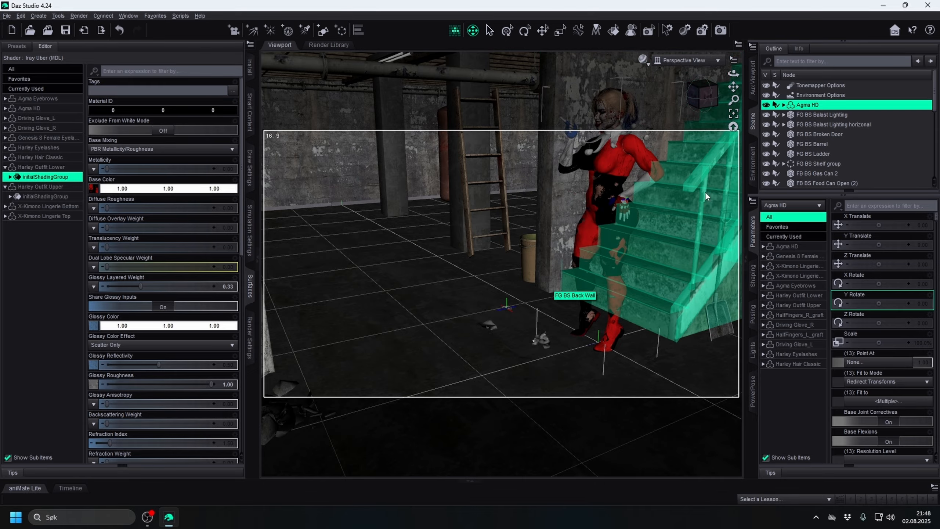
middle_drag(628, 228, 614, 255)
scroll(333, 225, up, 5)
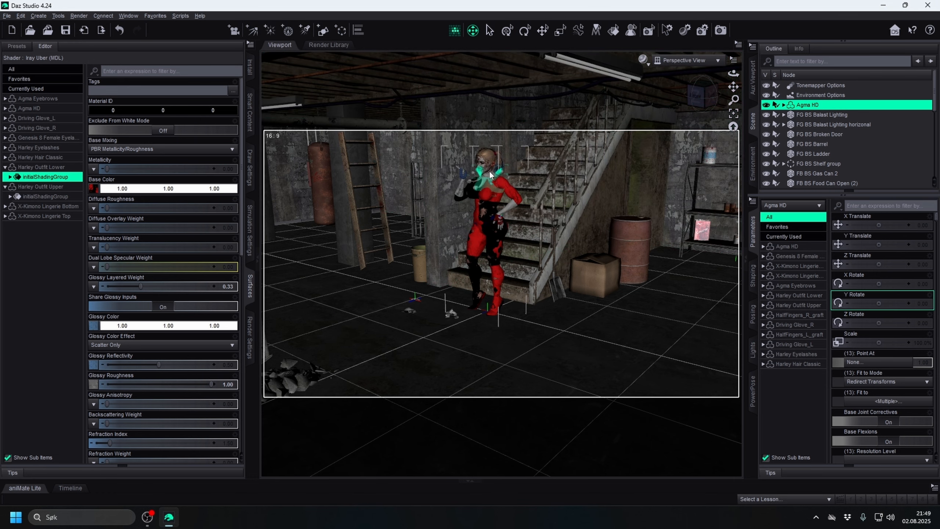
- Move Agma HD forward from the stairs to X 79.61 and Z 72.82, and set its Y rotation to 26.60
click(544, 31)
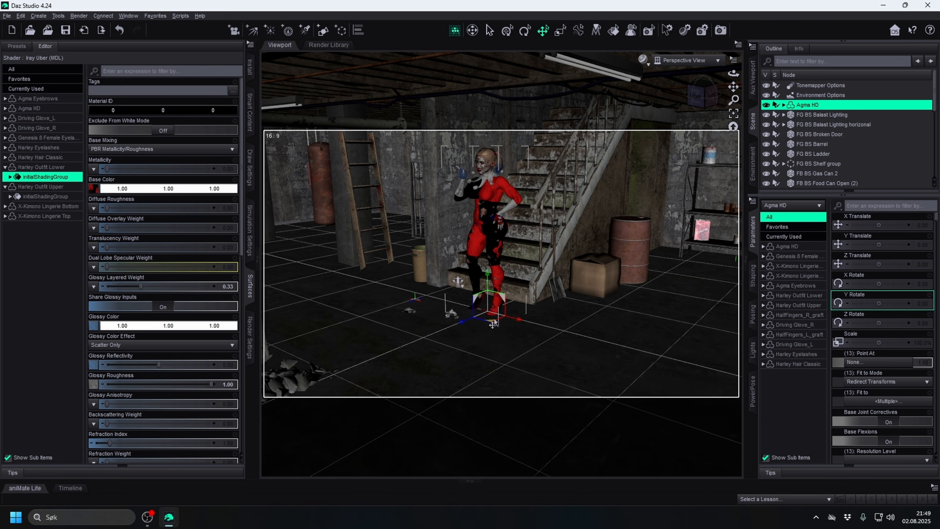
drag(492, 328, 514, 371)
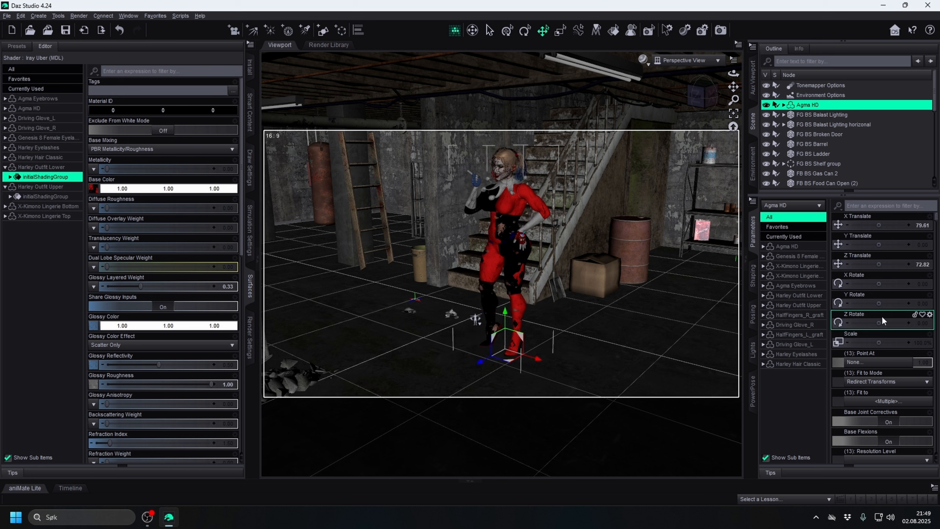
drag(878, 299, 891, 301)
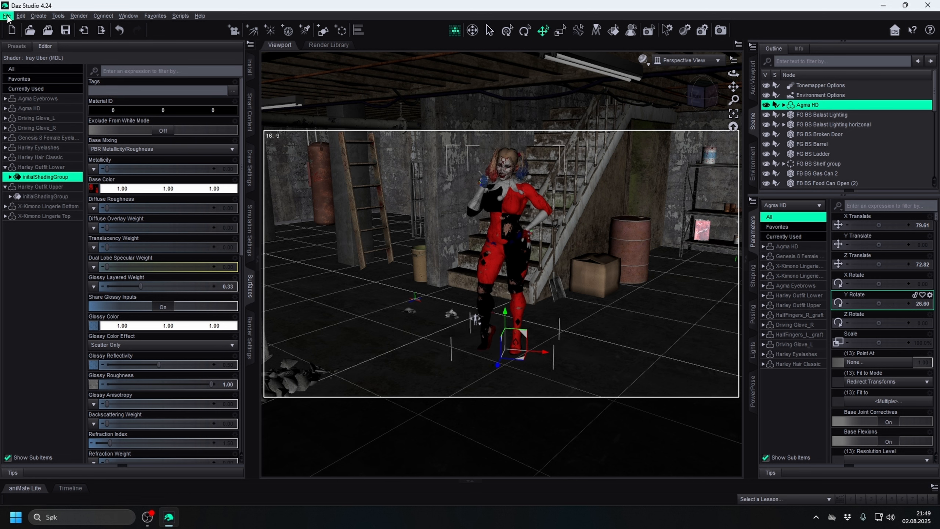
- Save the scene over the existing harley quinn.duf file
key(ctrl+s)
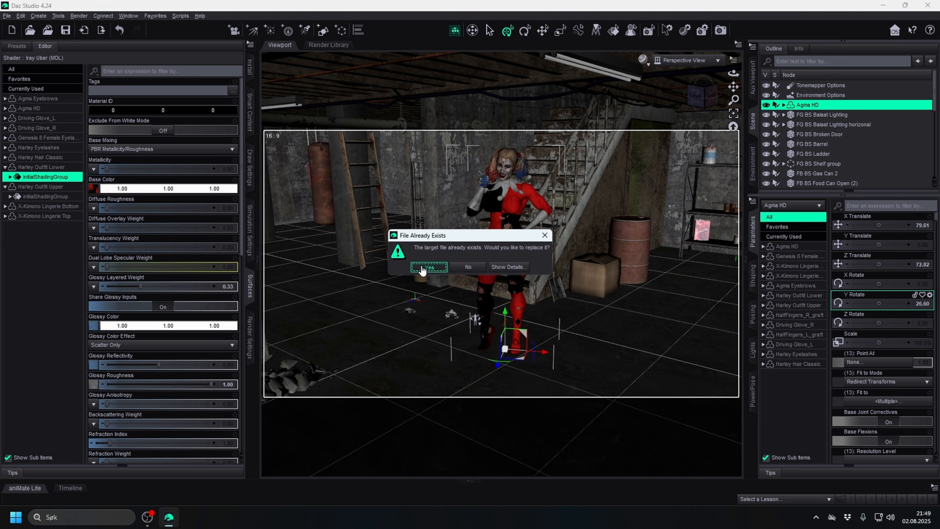
click(434, 268)
click(462, 299)
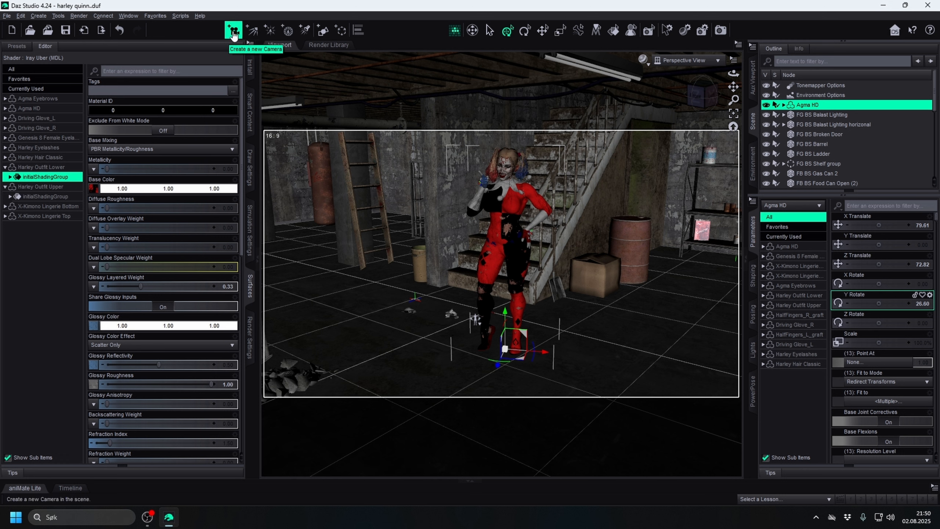
- Frame Agma HD from the front beside the basement stairs, with the shelf and washer in the background
click(304, 35)
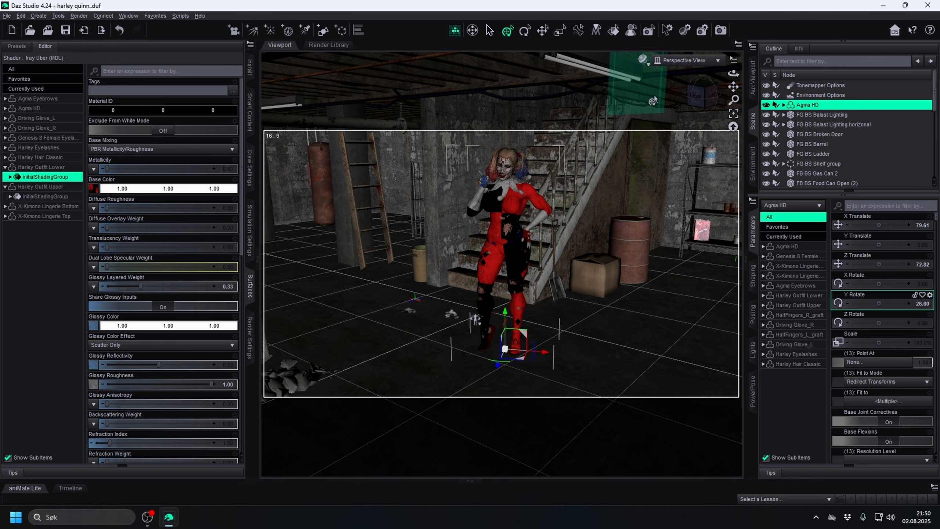
mouse_move(702, 98)
mouse_down()
mouse_move(733, 101)
mouse_move(707, 98)
mouse_up()
click(472, 30)
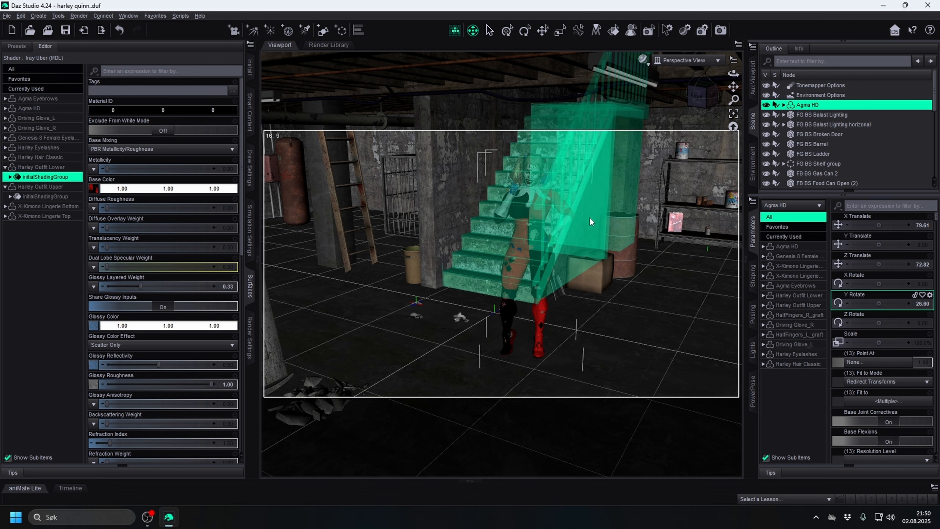
right_drag(590, 217, 603, 201)
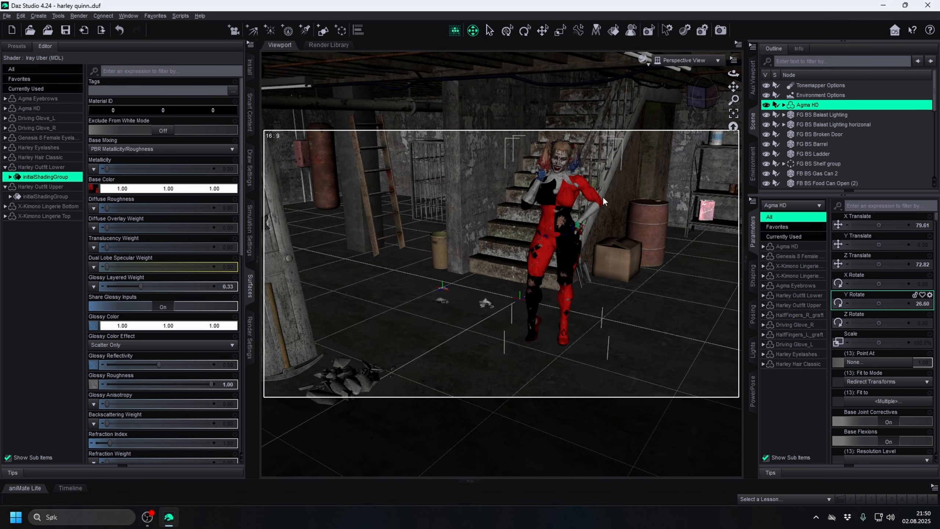
drag(733, 86, 717, 115)
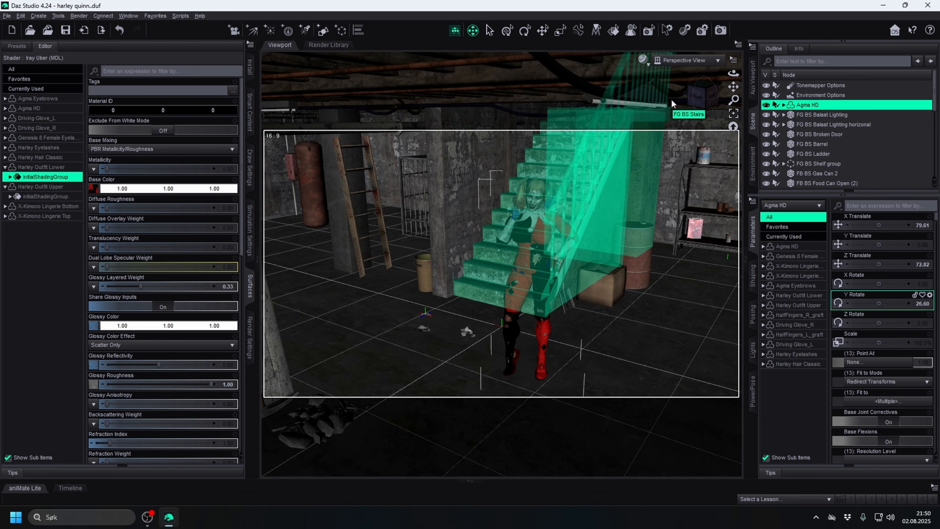
scroll(672, 100, up, 5)
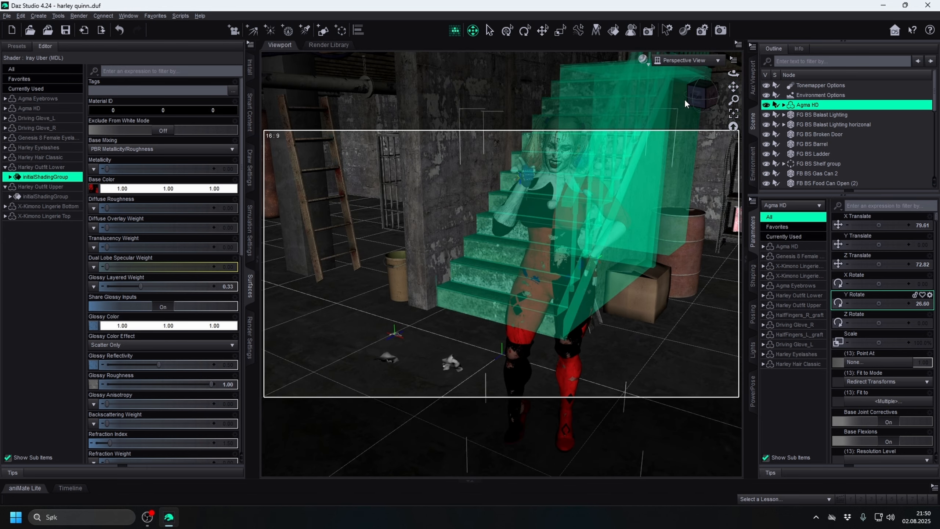
mouse_move(693, 100)
mouse_down()
mouse_move(727, 93)
mouse_move(693, 92)
mouse_up()
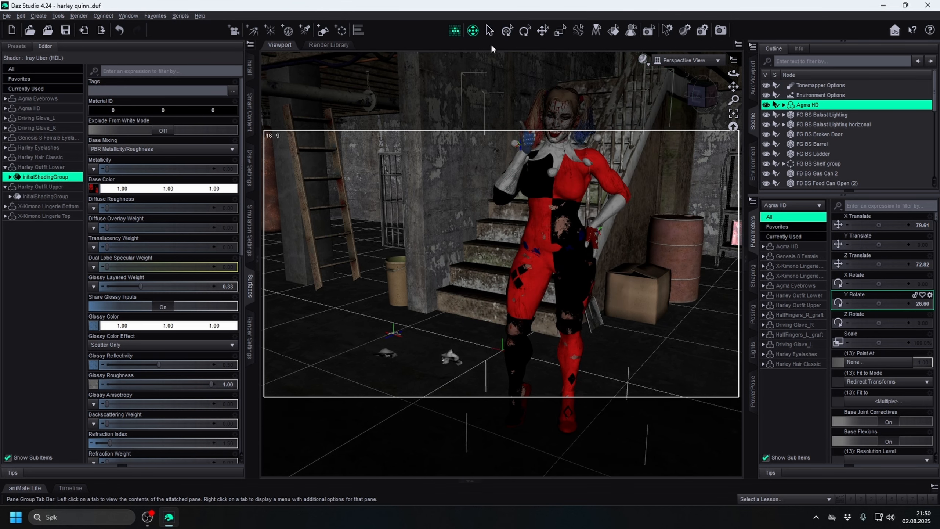
right_drag(612, 238, 726, 236)
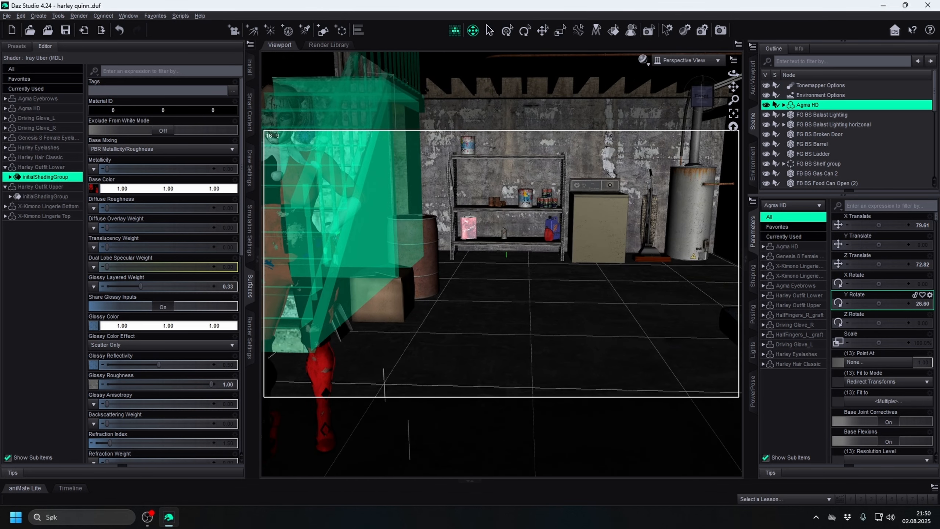
right_drag(518, 237, 572, 259)
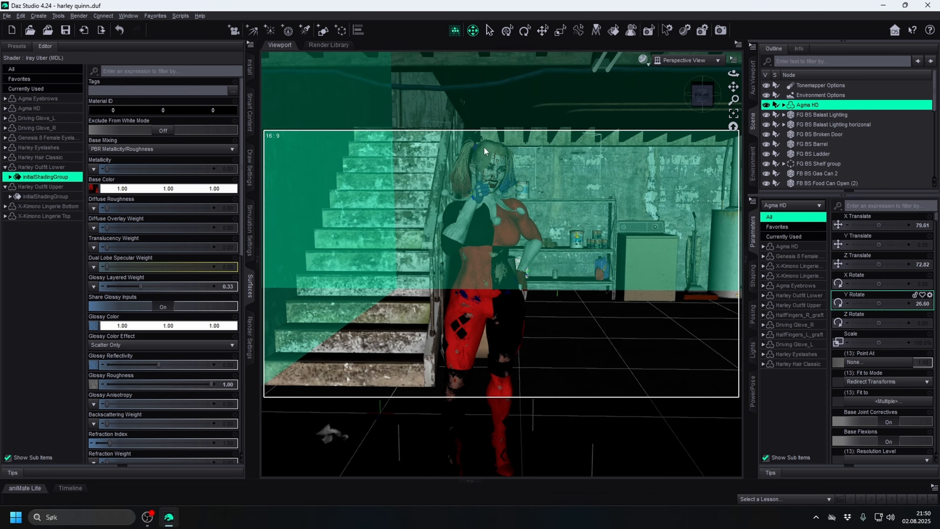
- Create a new camera labelled Camera that applies the active viewport transforms of the perspective view
click(233, 31)
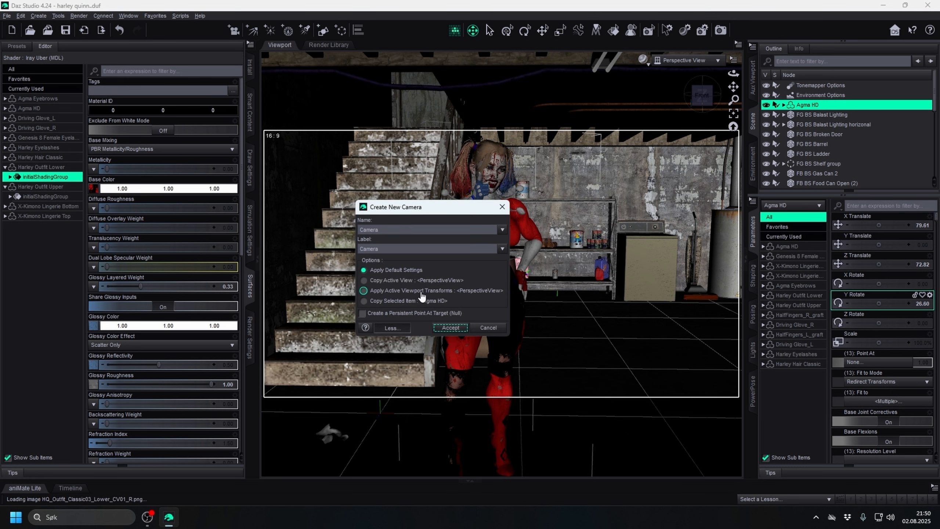
click(414, 291)
click(415, 292)
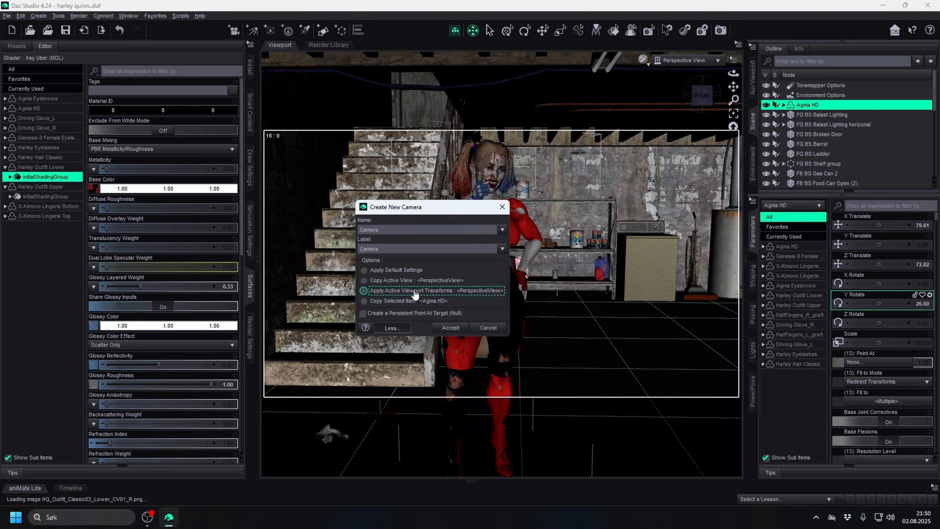
click(450, 328)
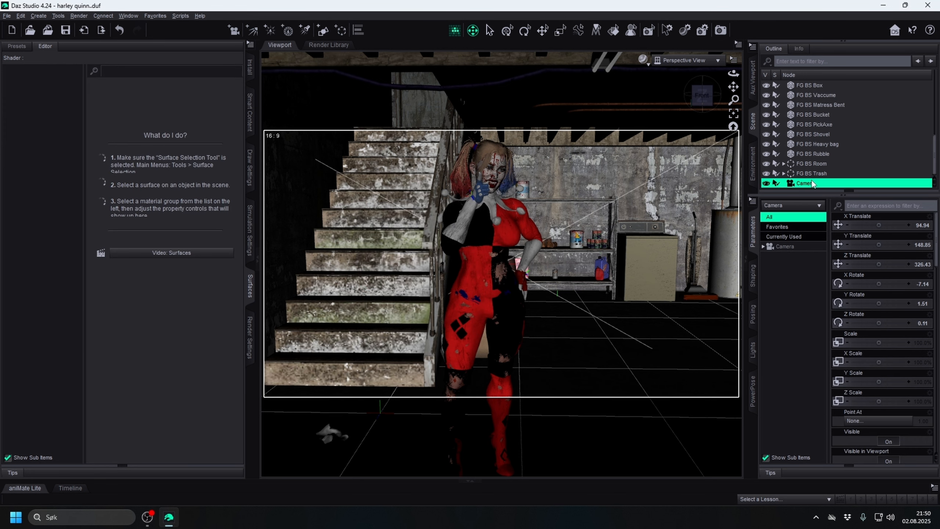
- Set the new camera's Headlamp Mode to Off
click(786, 246)
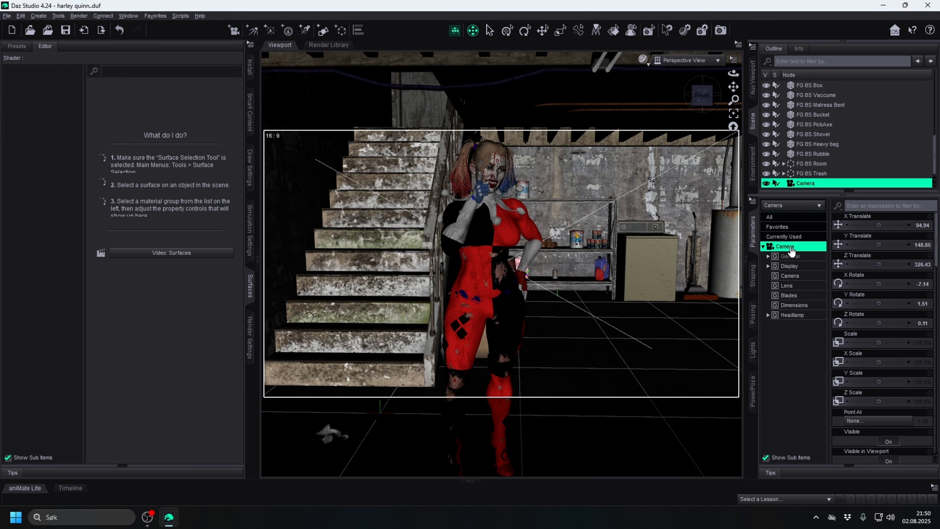
click(798, 318)
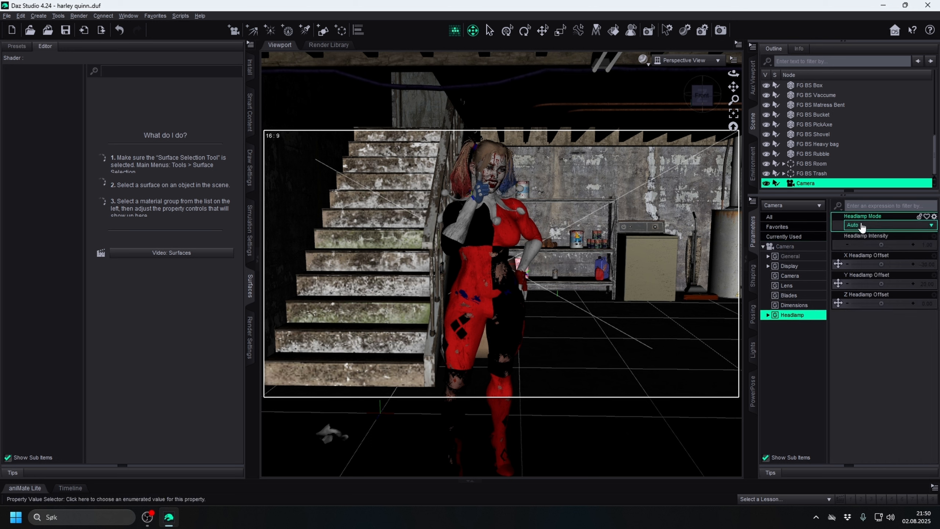
click(861, 226)
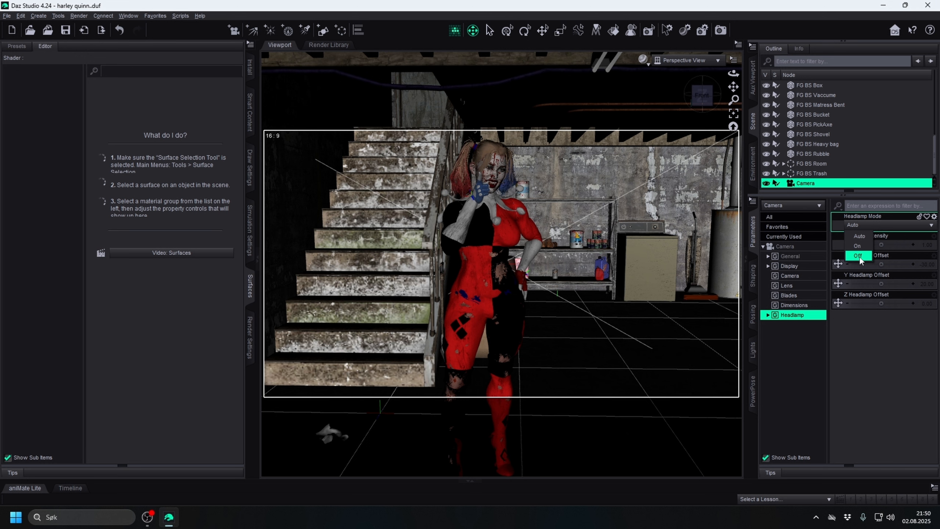
click(858, 255)
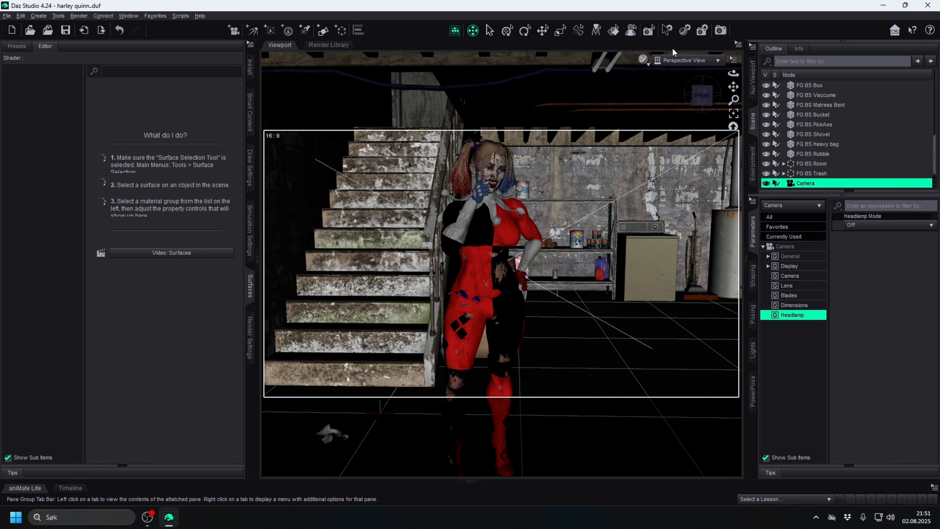
- Look through Camera and adjust its framing so the figure stands beside the staircase with the shelf behind her
click(680, 70)
click(673, 152)
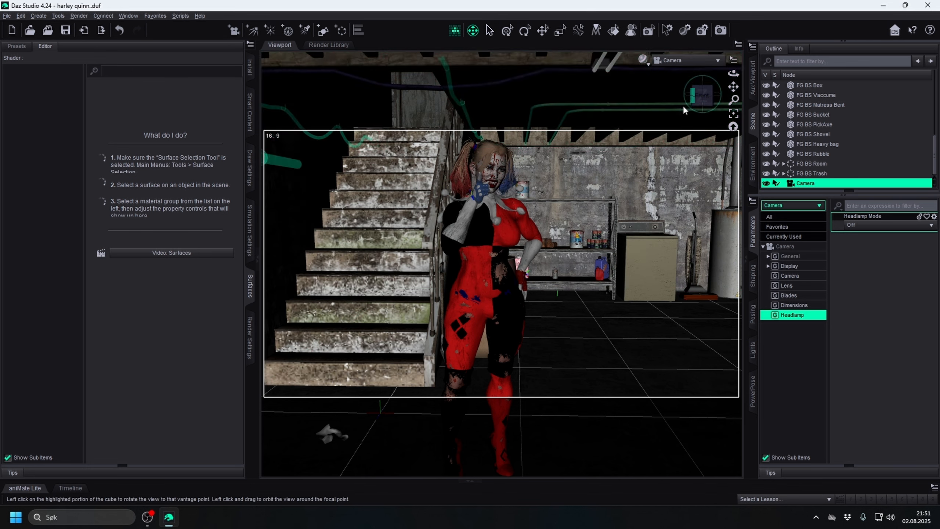
drag(683, 105, 720, 104)
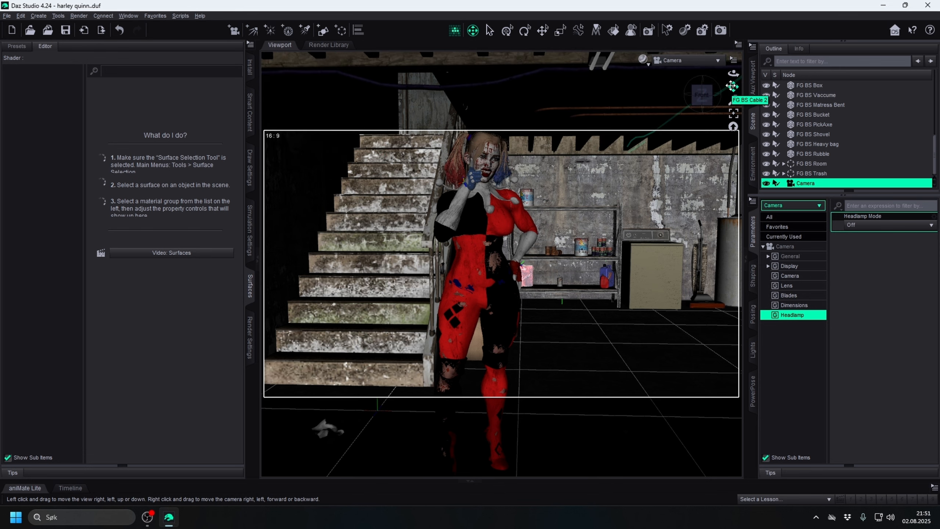
mouse_move(734, 87)
mouse_down()
mouse_move(720, 92)
mouse_move(735, 85)
mouse_up()
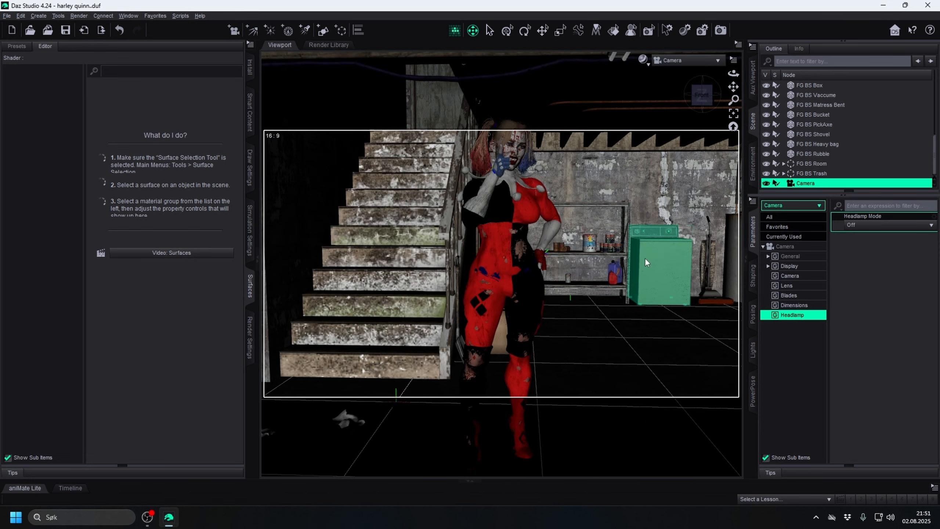
scroll(496, 279, up, 10)
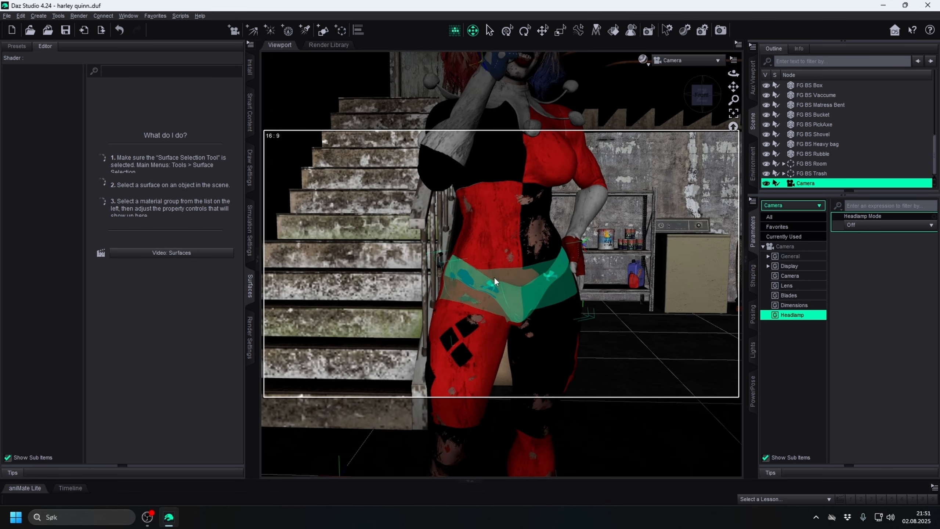
scroll(496, 276, down, 8)
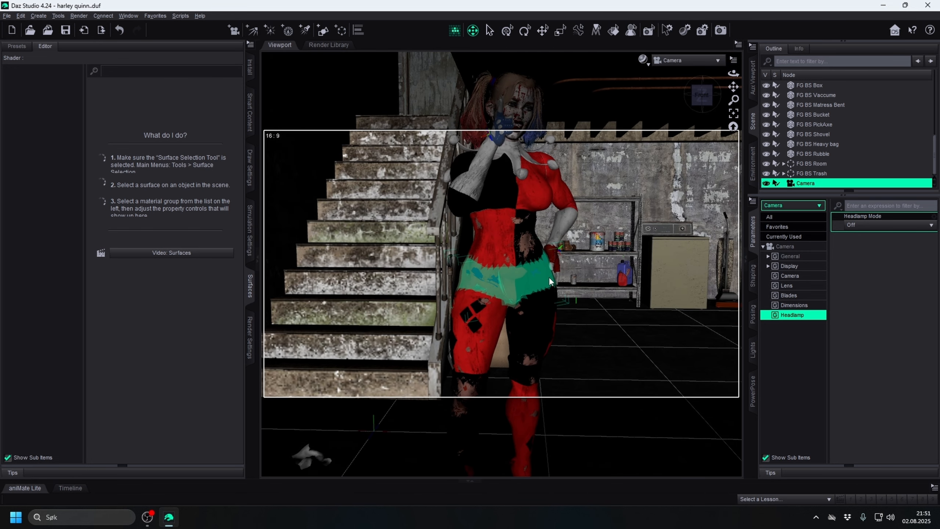
scroll(549, 278, up, 3)
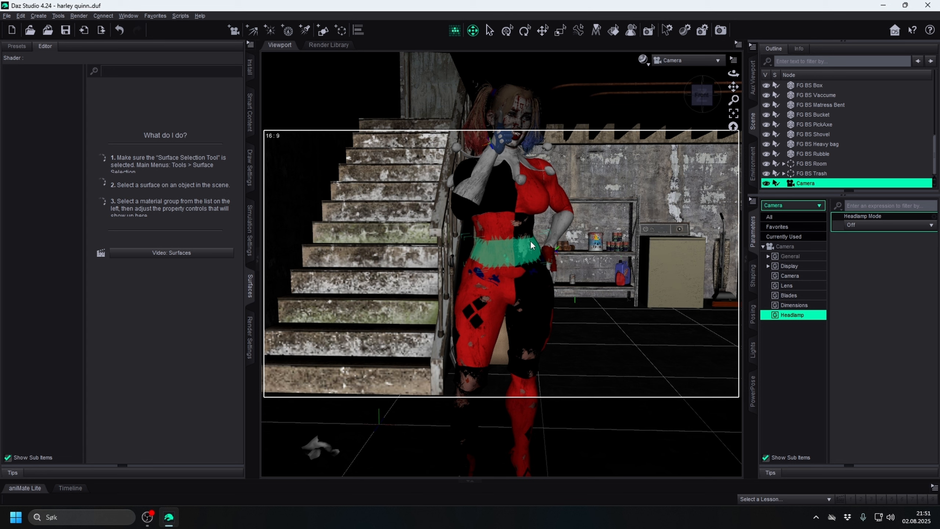
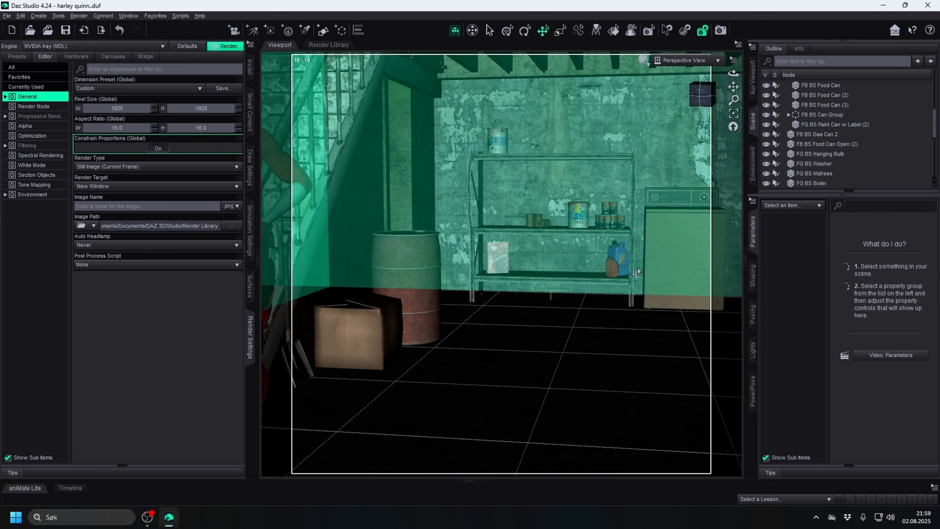
- Delete the plastic container, the paint can on the middle shelf and one labelled food can from the shelf group
click(613, 272)
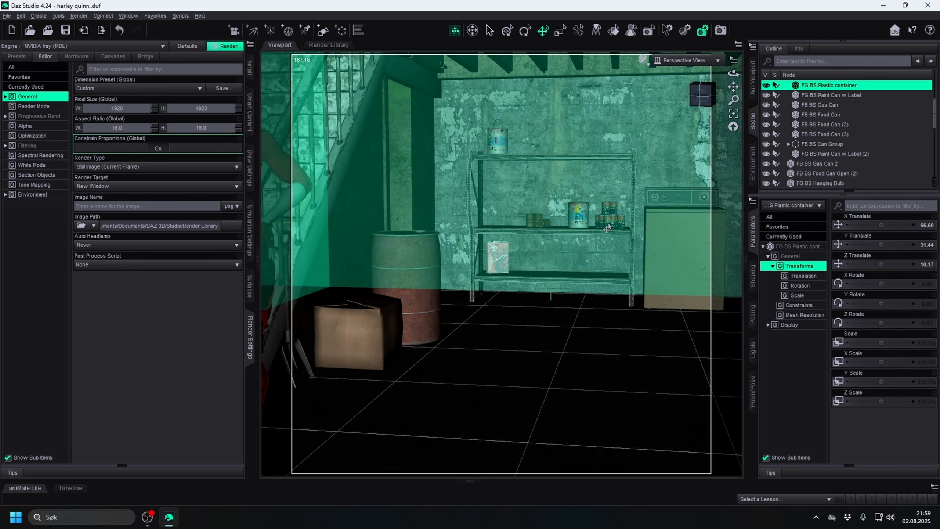
key(Delete)
click(611, 219)
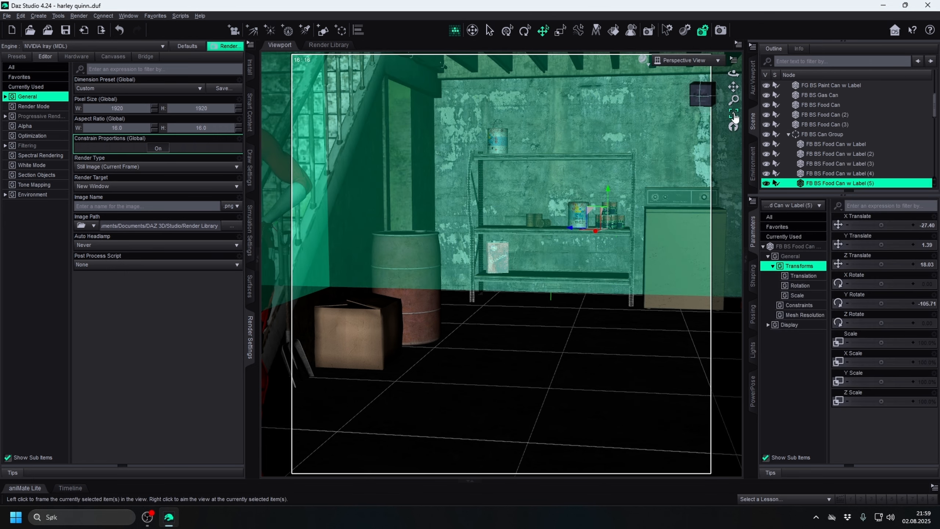
click(735, 115)
scroll(576, 252, up, 3)
key(Delete)
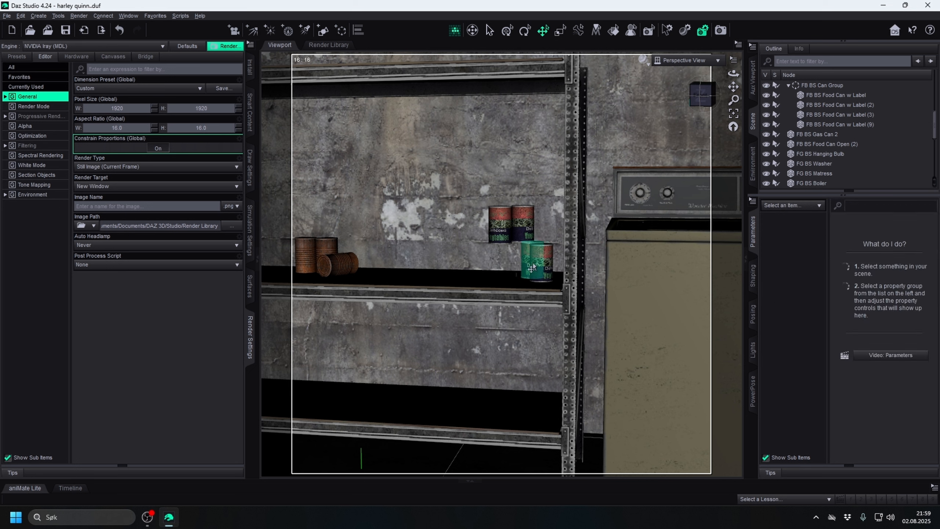
- Delete the remaining labelled food cans from the middle shelf
click(543, 264)
key(Delete)
click(532, 260)
key(Delete)
click(525, 230)
key(Delete)
key(Delete)
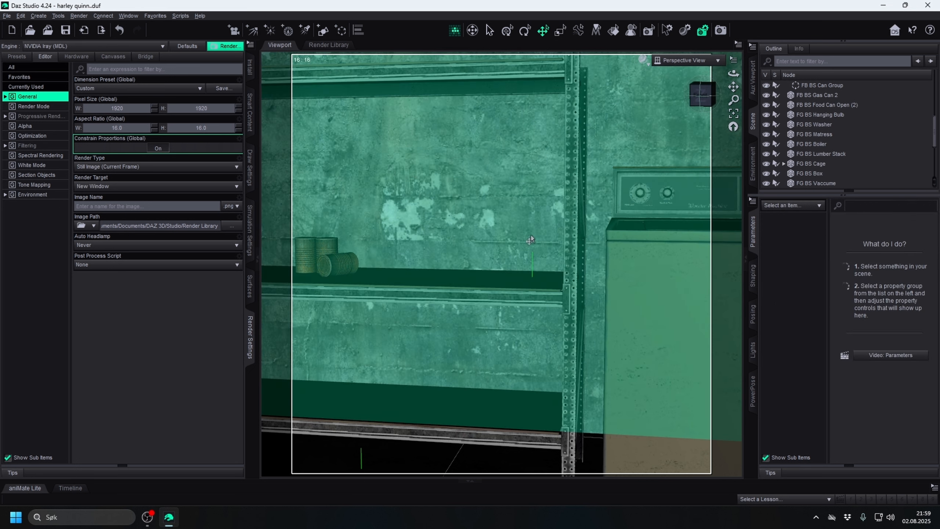
- Delete the washer, the boiler and the vacuum from the area beside the shelf
scroll(650, 252, down, 5)
scroll(650, 252, down, 2)
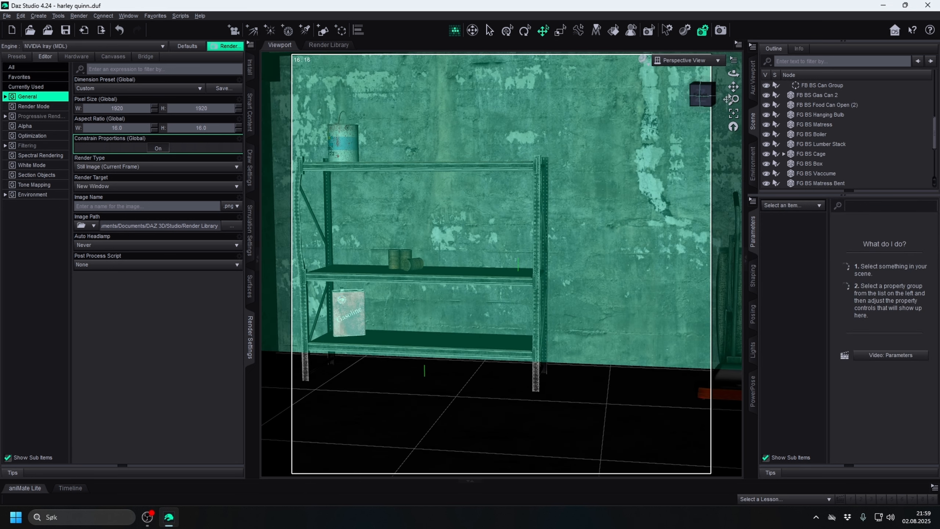
drag(702, 95, 692, 95)
click(700, 348)
key(Delete)
click(702, 281)
key(Delete)
- Check the thinned-out background through Camera and return to Perspective View
click(684, 61)
click(672, 144)
click(676, 61)
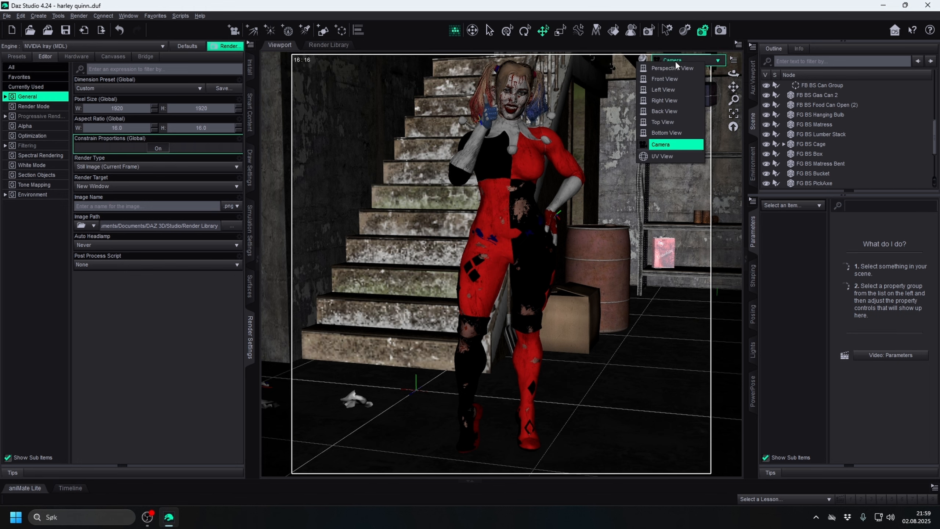
click(677, 68)
- Delete the large horizontal pipe, the thin ceiling pipes and the vertical pipe along the basement wall
scroll(651, 150, down, 3)
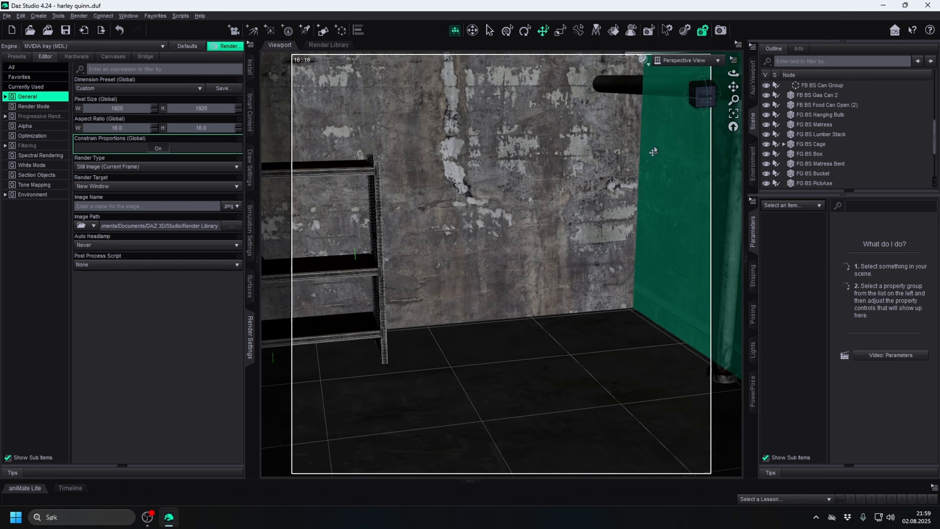
click(473, 31)
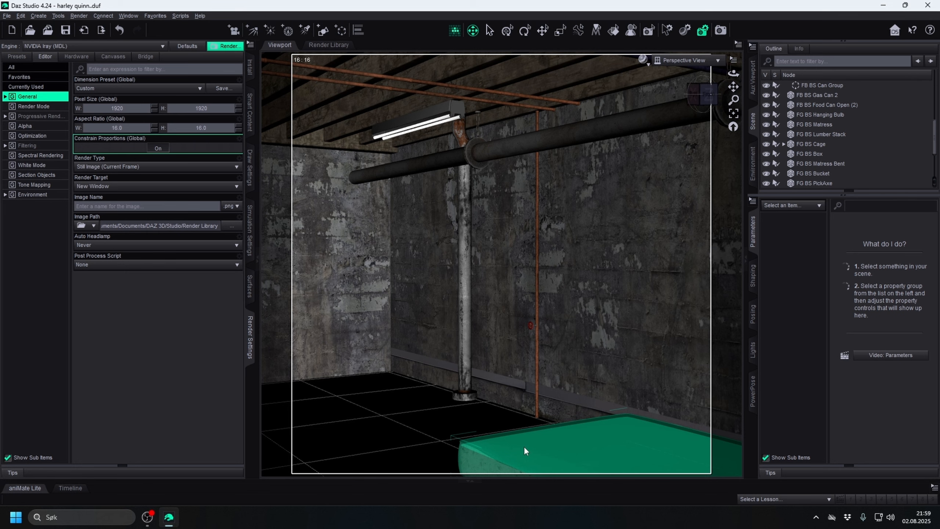
click(543, 31)
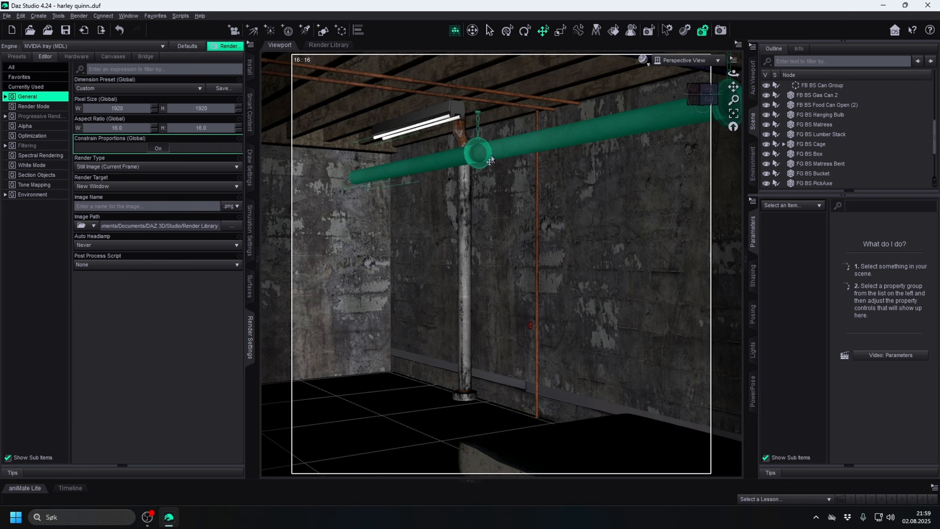
click(490, 160)
key(Delete)
click(540, 102)
key(Delete)
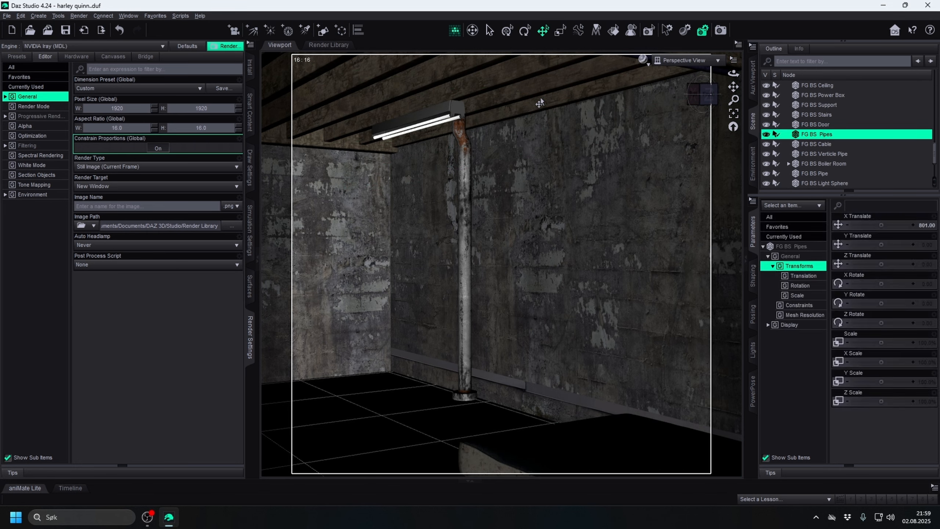
click(465, 229)
key(Delete)
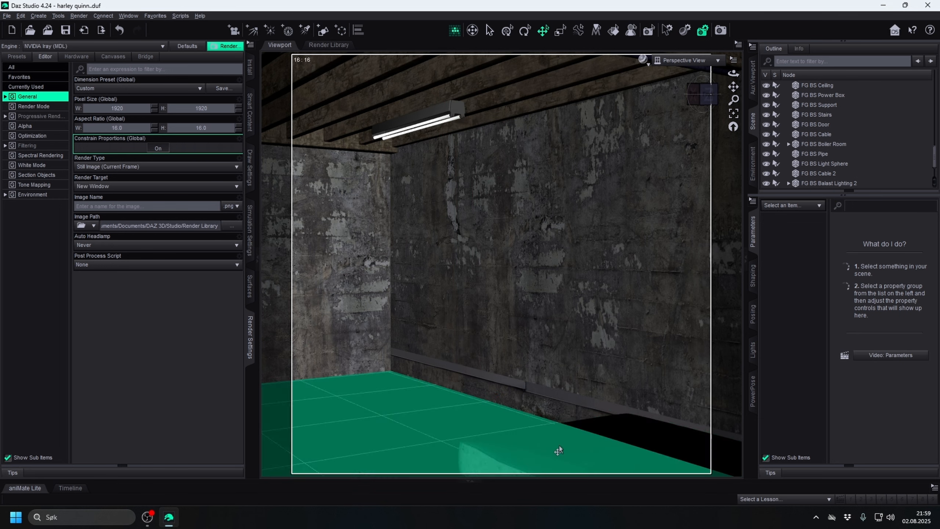
- Delete the low prop on the floor along the wall and the bent mattress leaning against the basement wall
click(559, 443)
key(Delete)
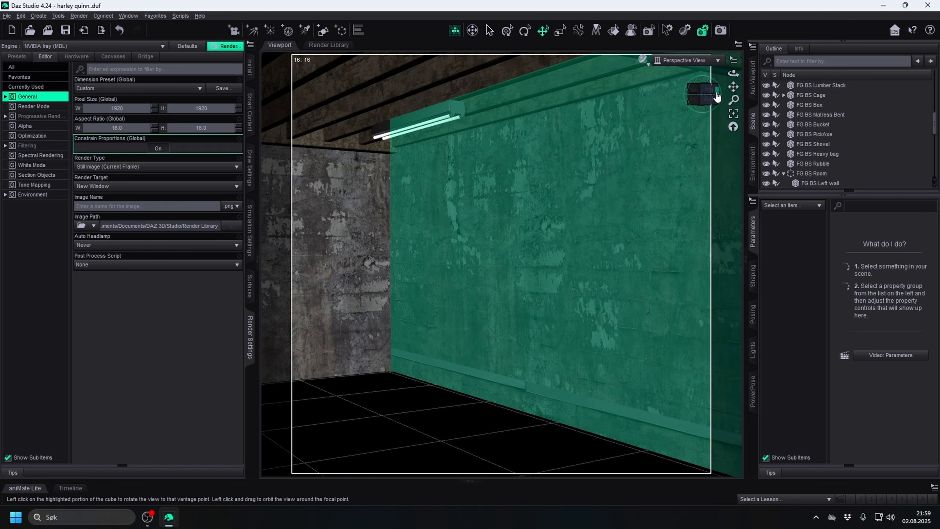
drag(705, 95, 578, 88)
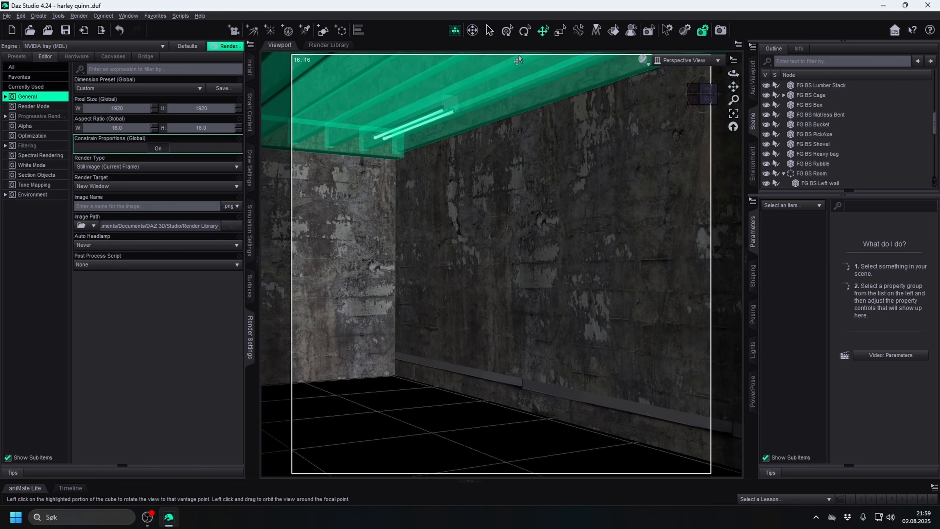
click(471, 37)
drag(504, 208, 577, 229)
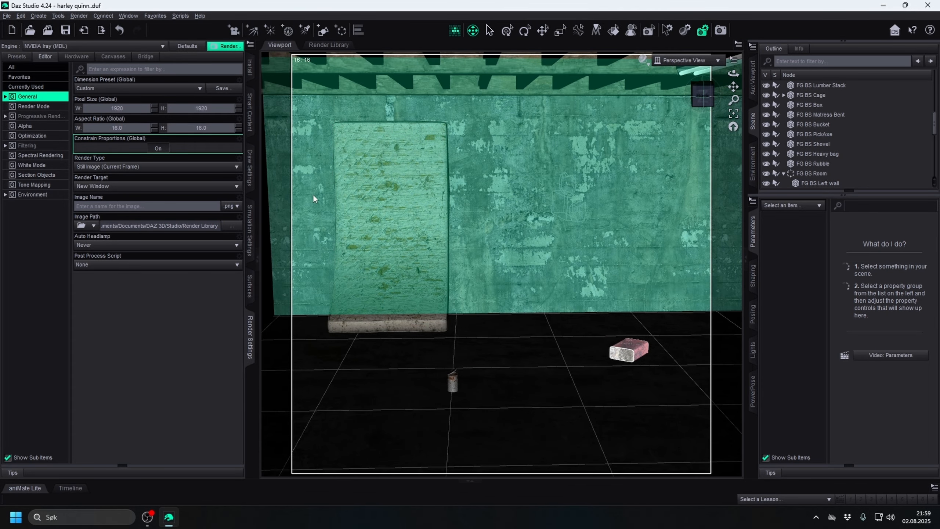
click(543, 31)
click(393, 210)
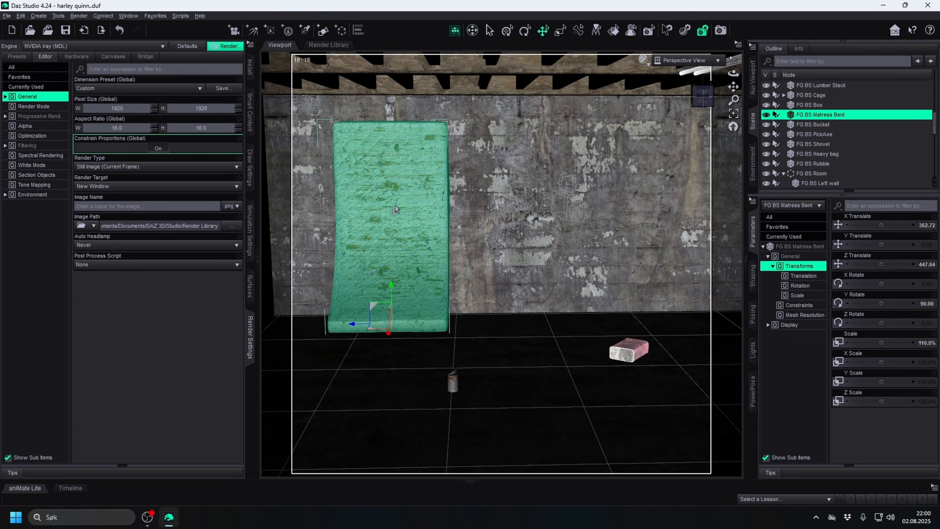
key(Delete)
- Delete the small can and the block-shaped prop lying on the basement floor
click(451, 380)
key(Delete)
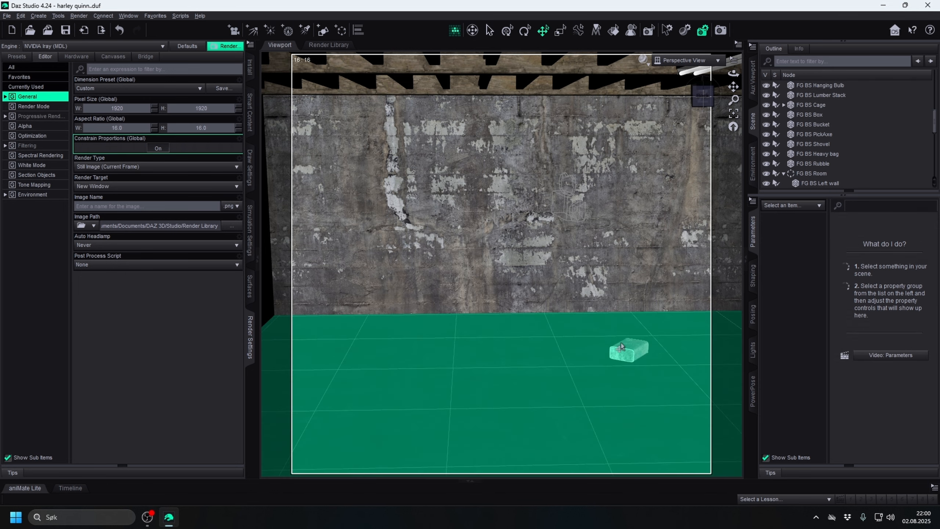
click(629, 350)
key(Delete)
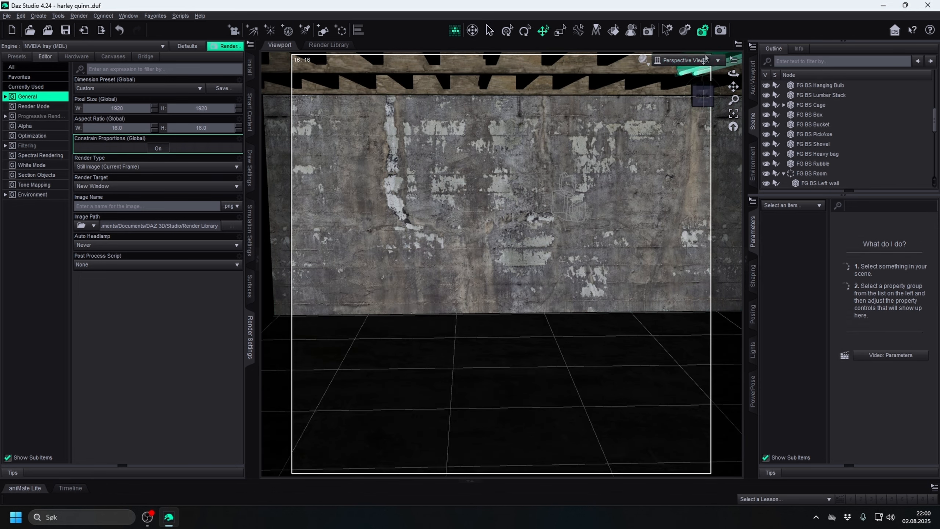
- Check the scene through Camera after removing the floor props and return to Perspective View
click(686, 60)
click(697, 148)
click(687, 60)
click(694, 132)
- Delete the rubble pile and the pickaxe in front of the white wooden door
click(473, 31)
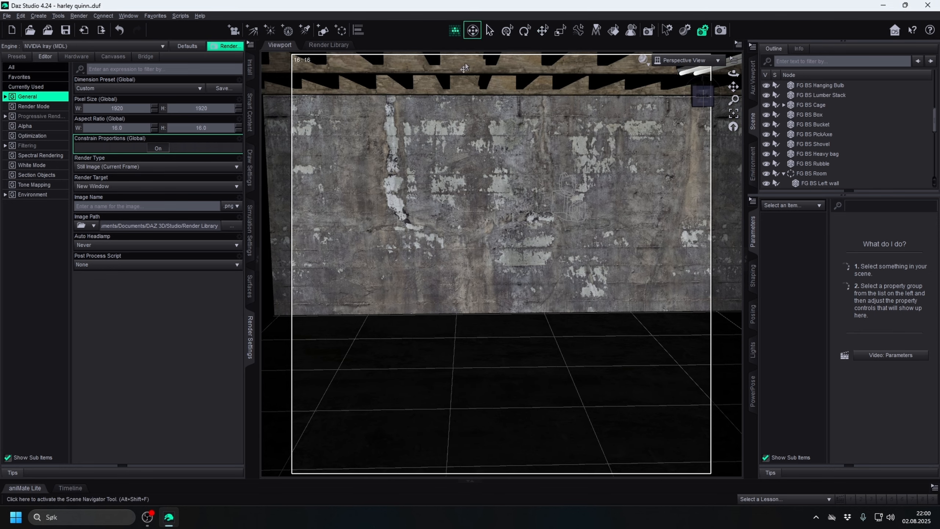
drag(485, 345, 378, 325)
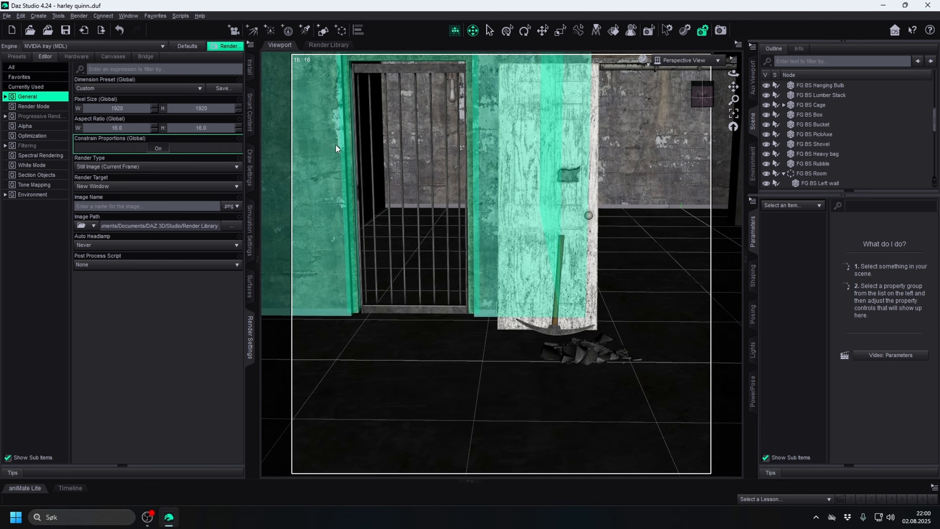
click(542, 31)
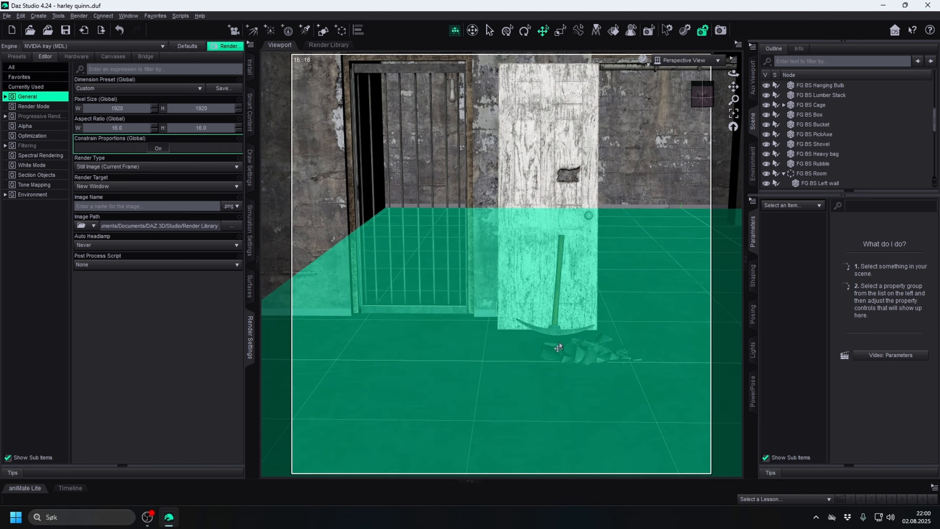
click(578, 352)
key(Delete)
click(556, 319)
key(Delete)
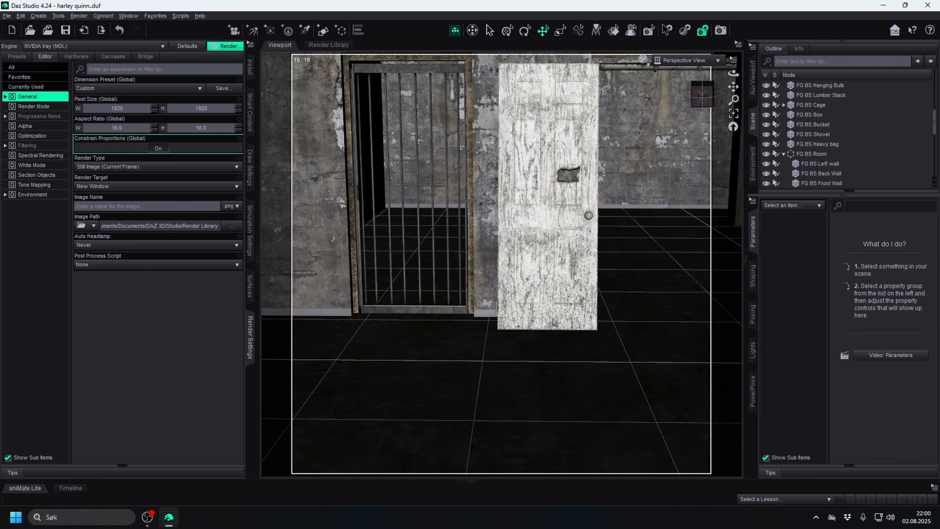
- Delete the white wooden door, the wall section with the barred doorway and the pipework near the ceiling
click(554, 322)
key(Delete)
click(525, 292)
key(Delete)
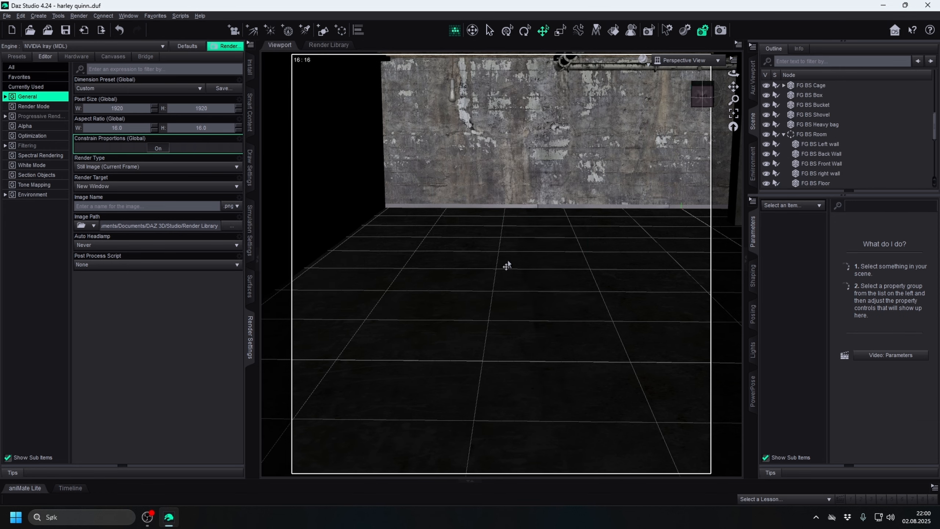
click(611, 66)
key(Delete)
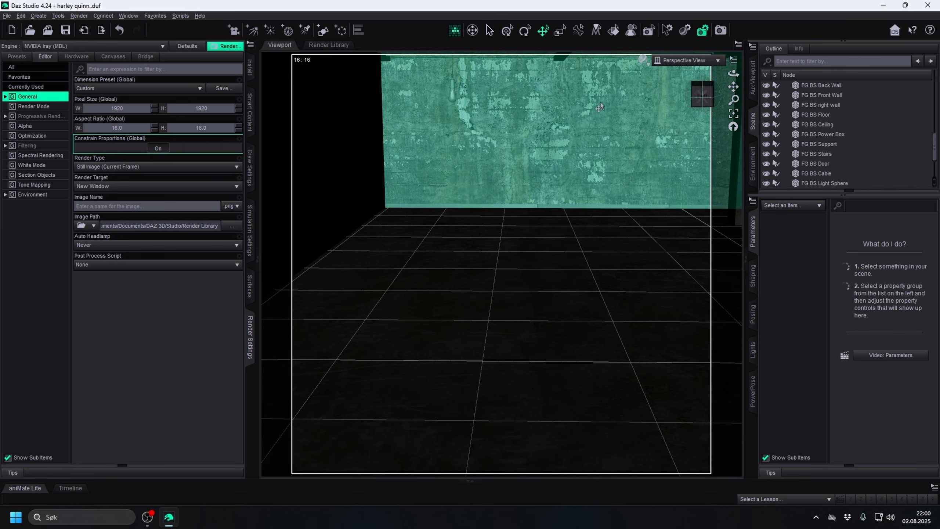
- Try deleting the scattered trash on the floor in front of the stairs, and undo the deletion
click(701, 103)
drag(701, 103, 629, 108)
middle_drag(537, 314, 481, 296)
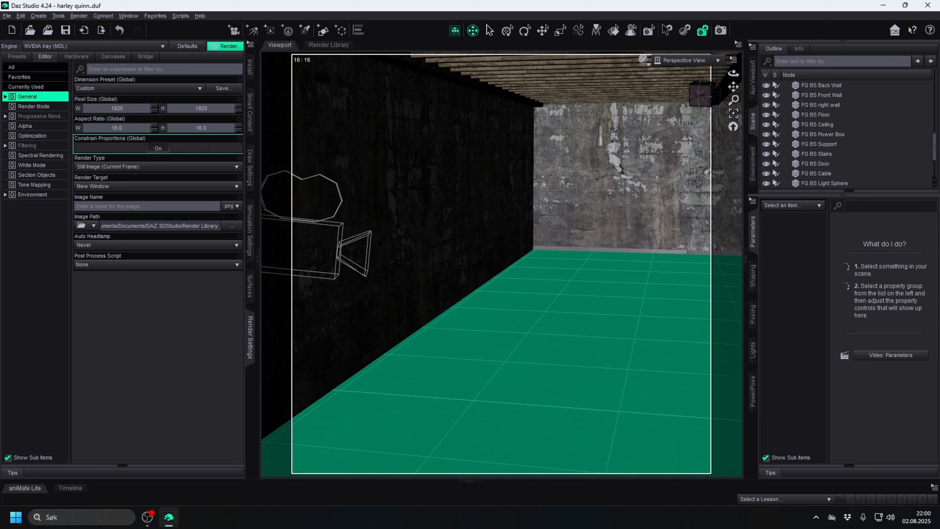
drag(481, 297, 501, 290)
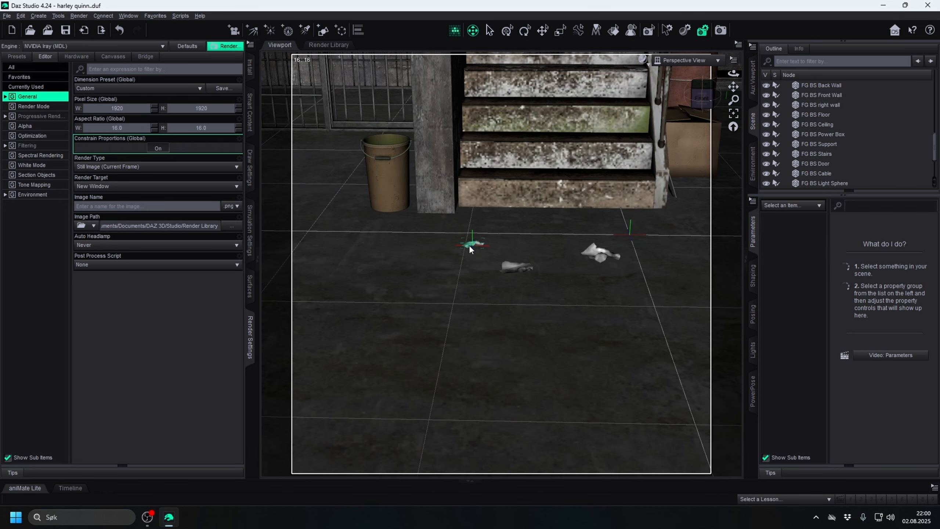
click(469, 245)
click(543, 30)
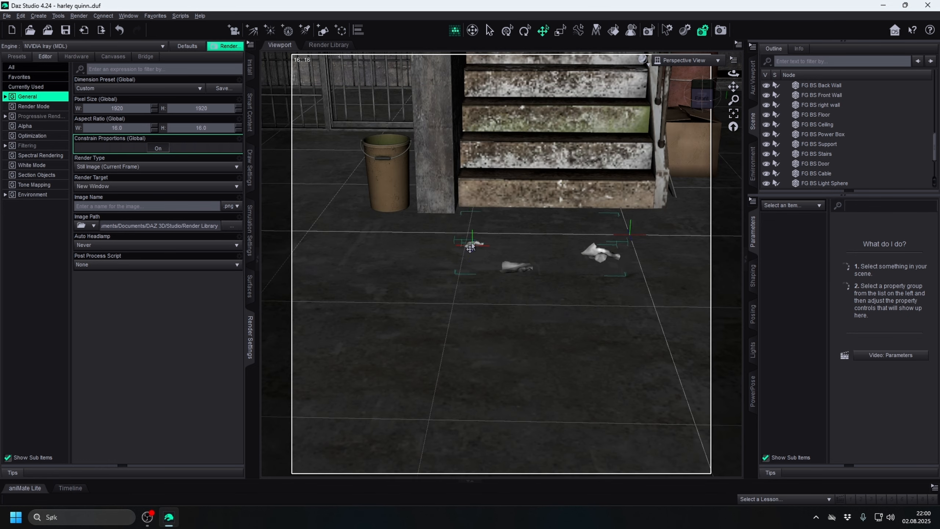
click(470, 244)
key(Delete)
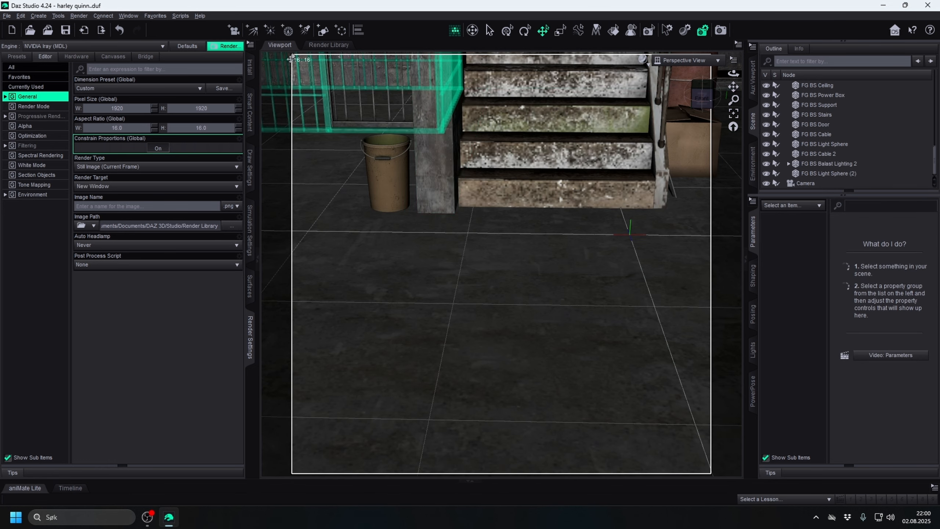
click(120, 30)
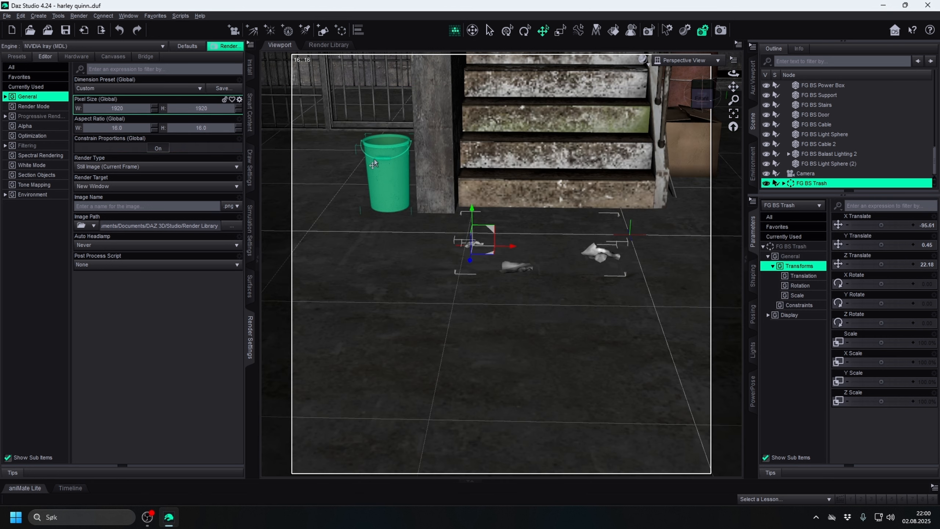
- Delete the bucket and the metal cage beside the stairs
click(374, 163)
key(Delete)
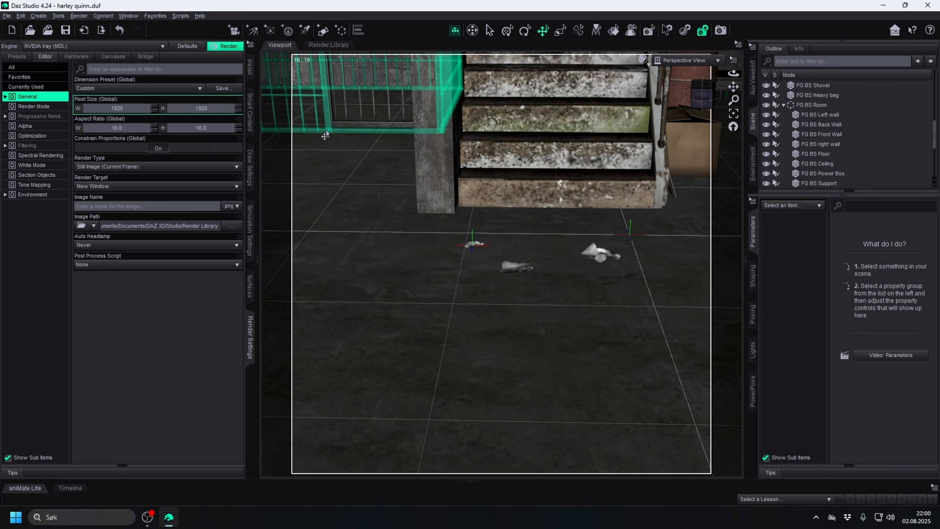
click(352, 129)
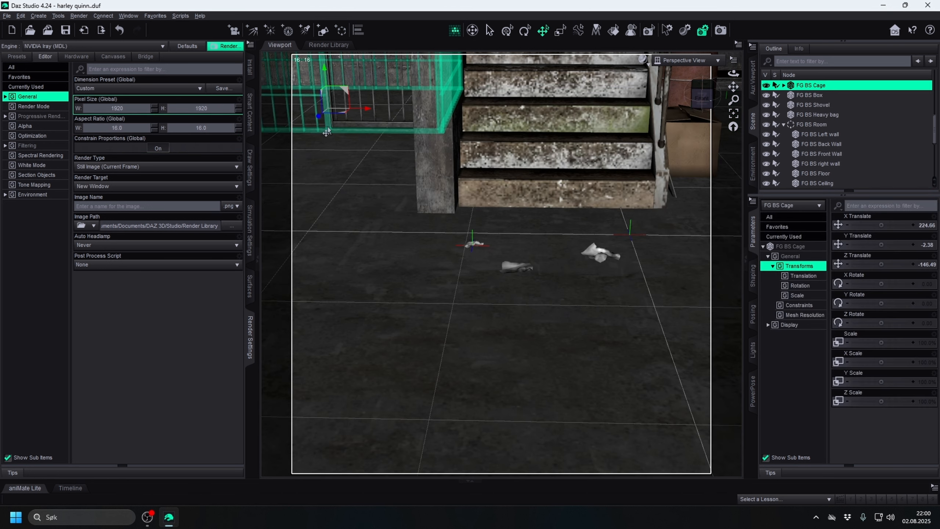
key(Delete)
- Check the figure and the stairs through Camera and return to Perspective View
click(685, 60)
click(649, 145)
click(685, 59)
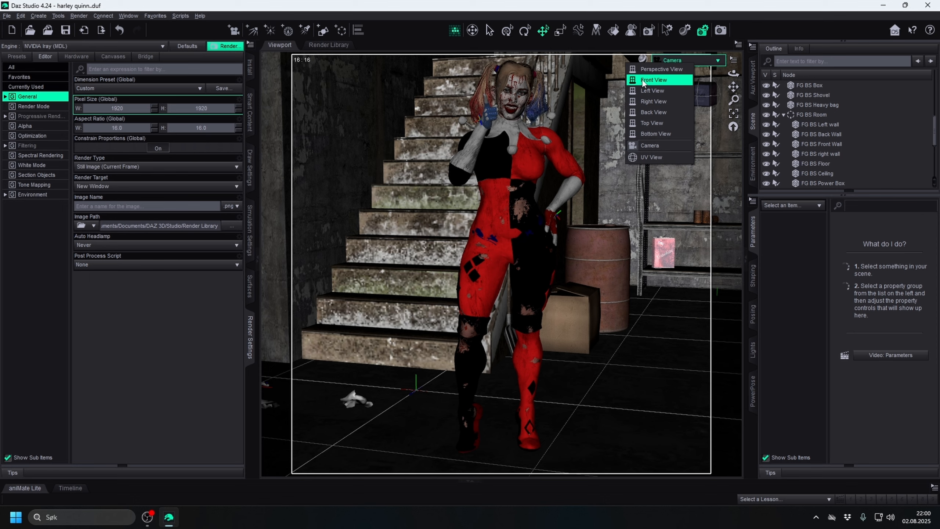
click(661, 69)
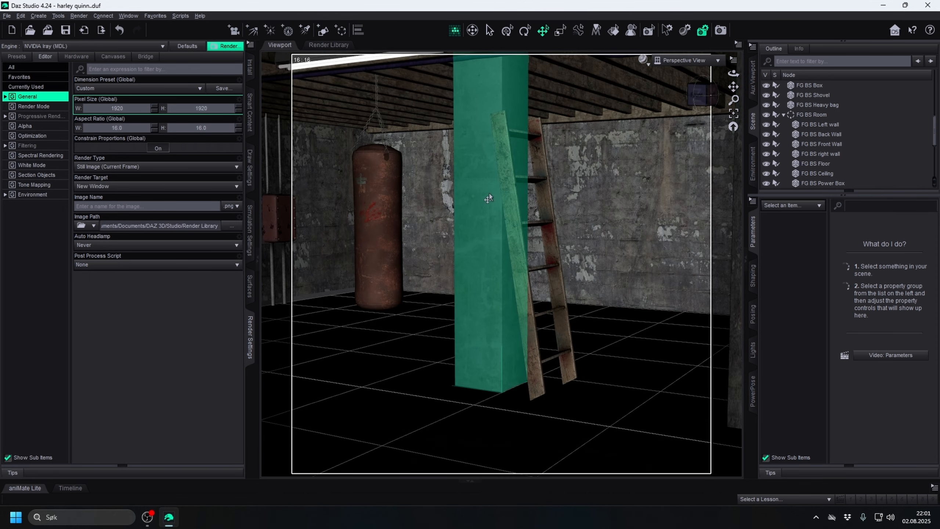
- Delete the support pillar and the ladder leaning against it
click(503, 182)
key(Delete)
click(504, 183)
key(Delete)
- Delete the hanging heavy bag and the red power box on the wall
click(378, 222)
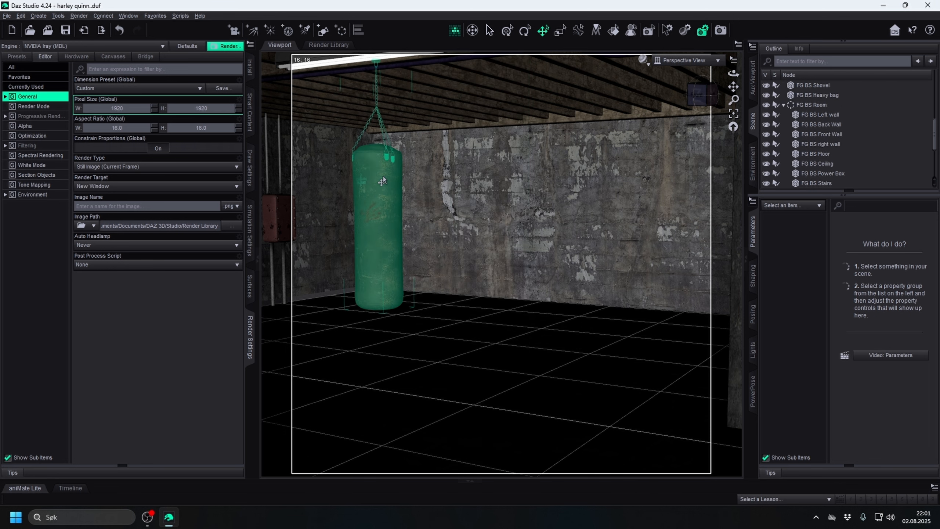
key(Delete)
click(280, 211)
key(Delete)
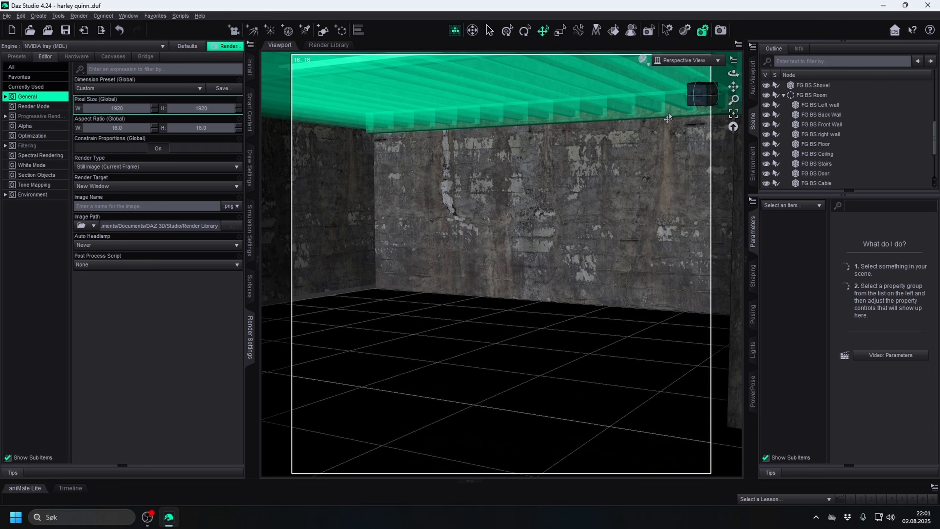
- Delete the hanging bulb and the cable running along the ceiling
click(700, 96)
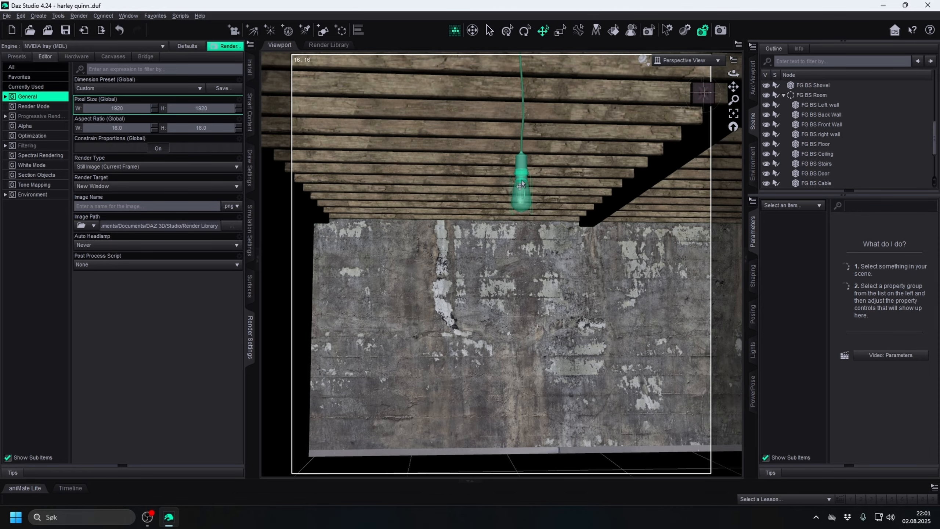
click(522, 184)
key(Delete)
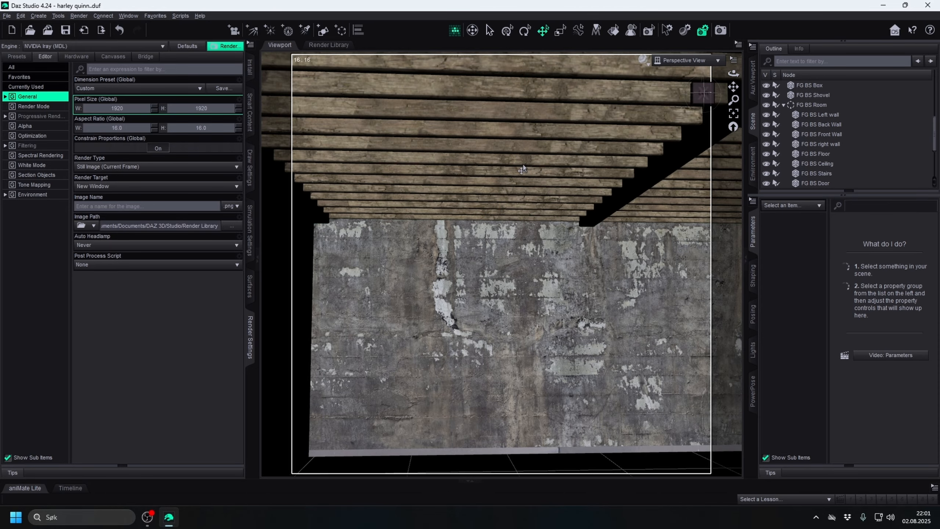
click(702, 94)
mouse_move(702, 94)
mouse_down()
mouse_move(748, 104)
mouse_move(722, 97)
mouse_move(727, 121)
mouse_move(714, 98)
mouse_up()
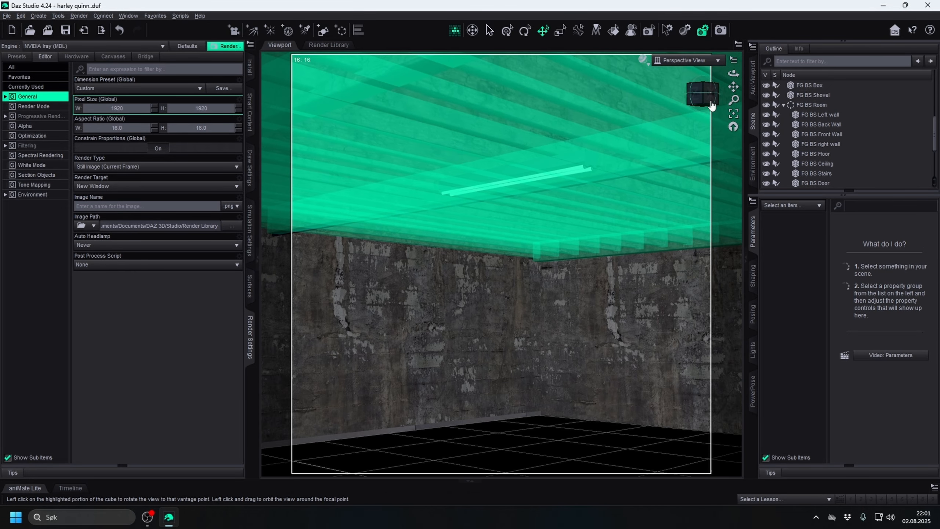
click(656, 171)
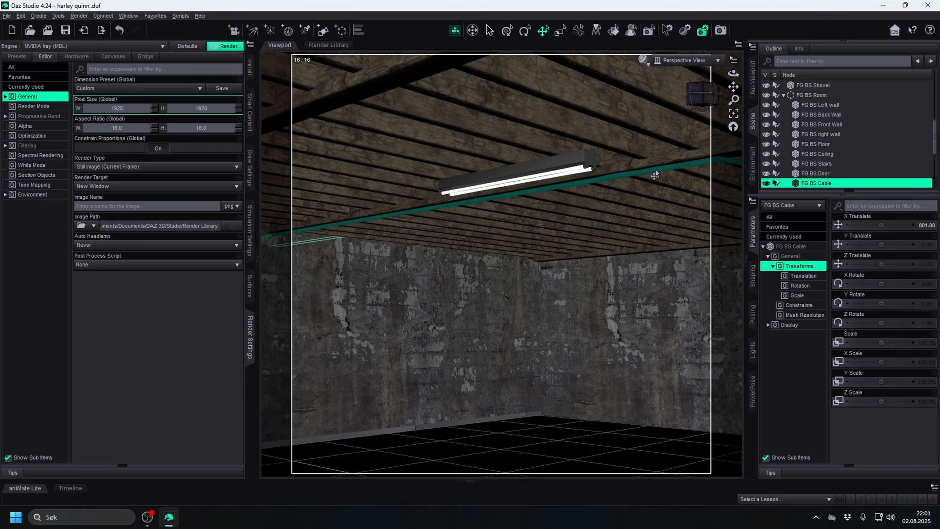
key(Delete)
drag(702, 95, 725, 76)
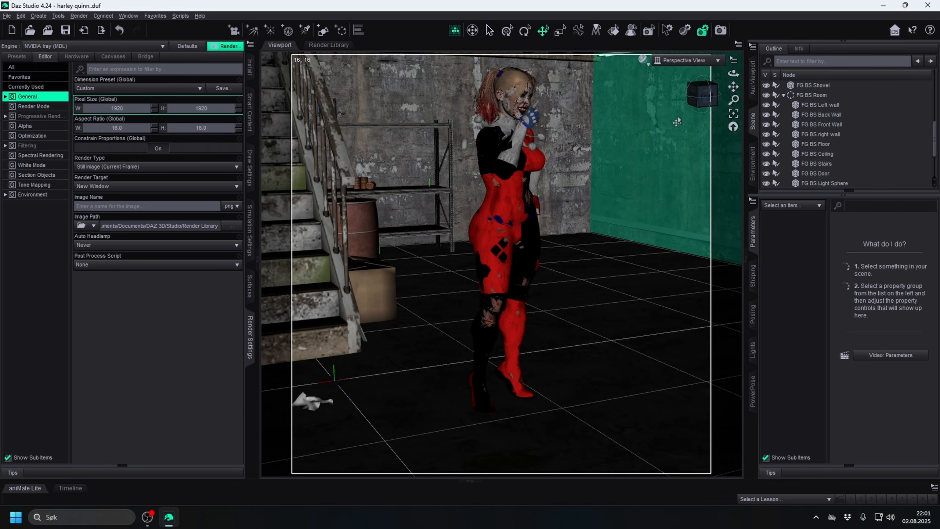
click(472, 30)
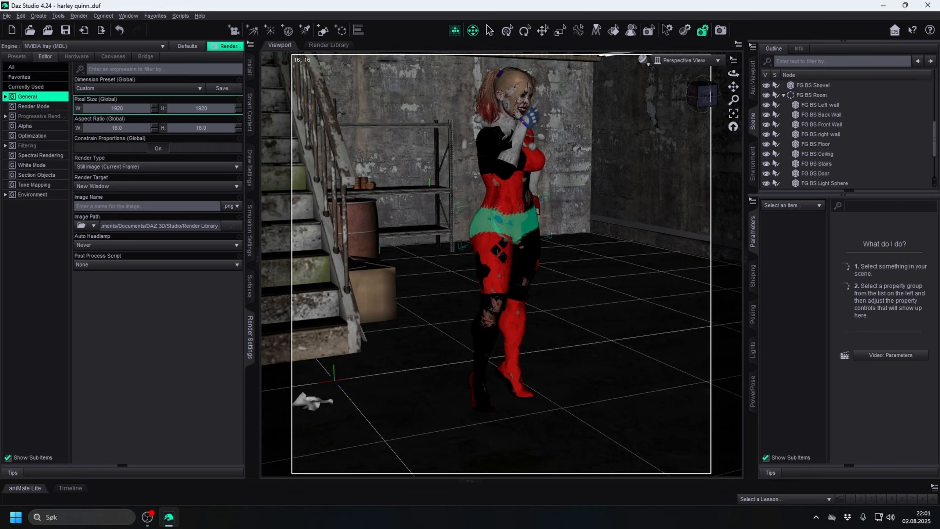
drag(470, 240, 518, 256)
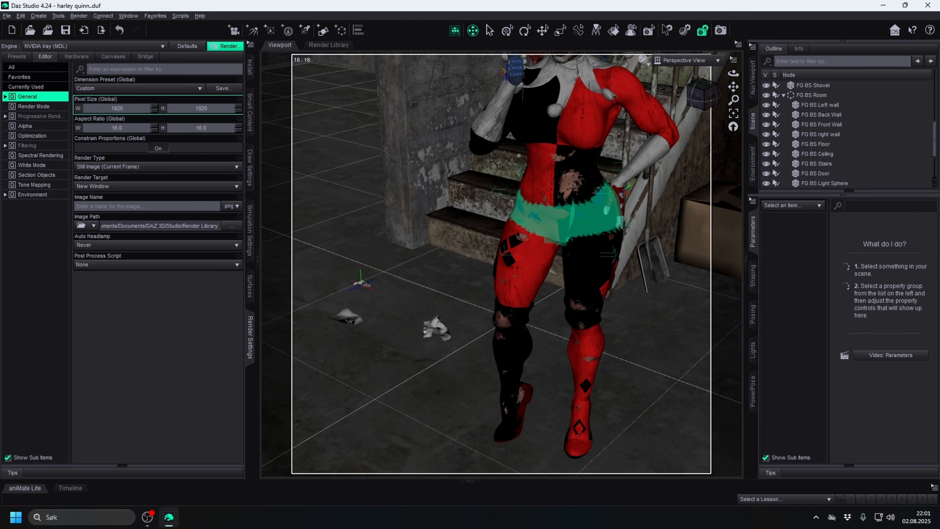
right_drag(519, 255, 556, 344)
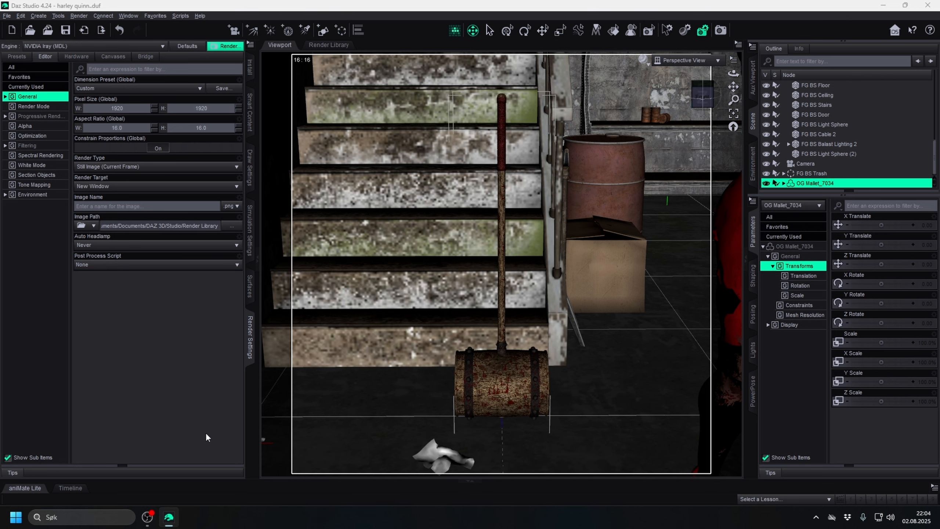
- Rotate the mallet in front of the stairs to about 86.19 on Y and move it to about -75.72 on X
scroll(542, 378, up, 3)
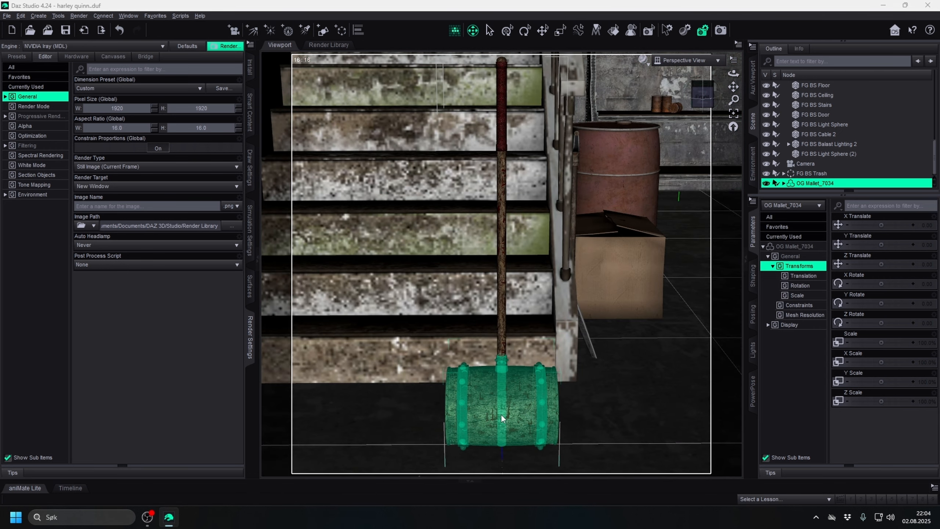
mouse_move(705, 99)
mouse_down()
mouse_move(684, 111)
mouse_move(695, 103)
mouse_up()
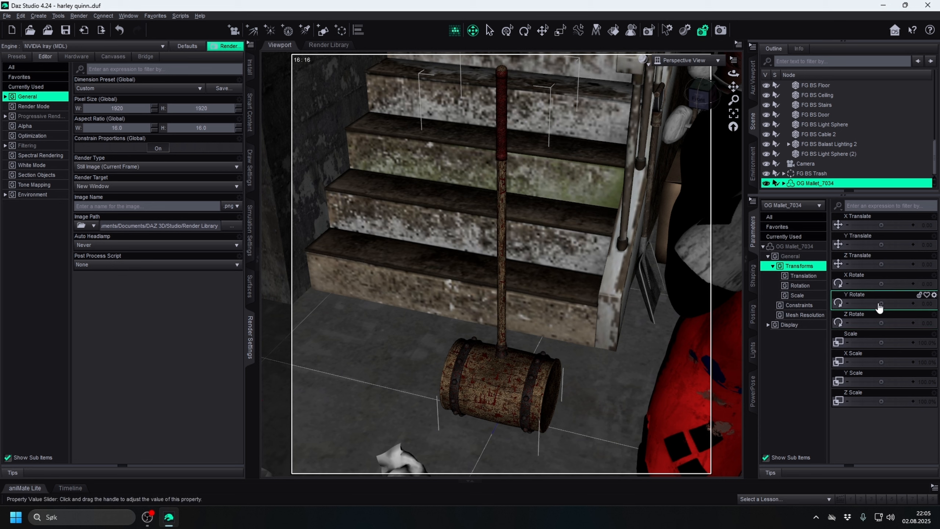
drag(881, 304, 899, 303)
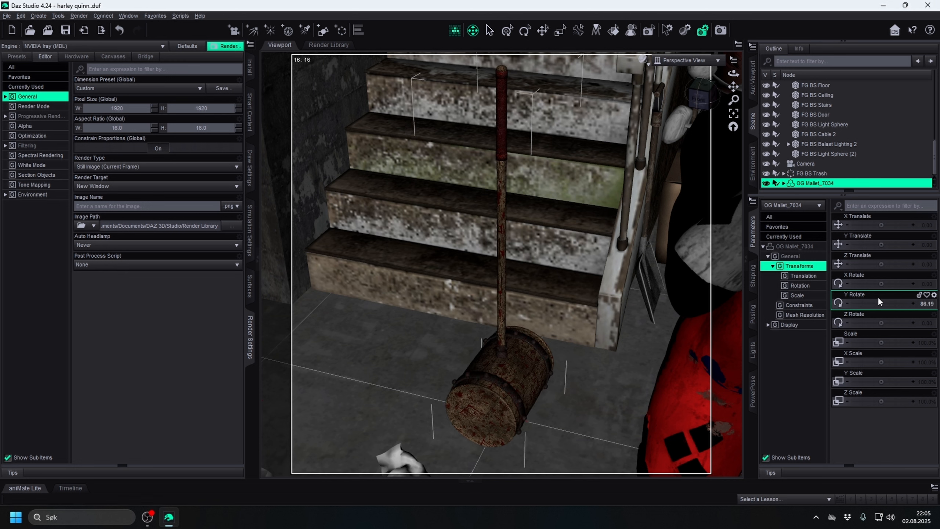
drag(882, 283, 871, 283)
key(ctrl+z)
drag(882, 225, 868, 225)
drag(734, 87, 763, 93)
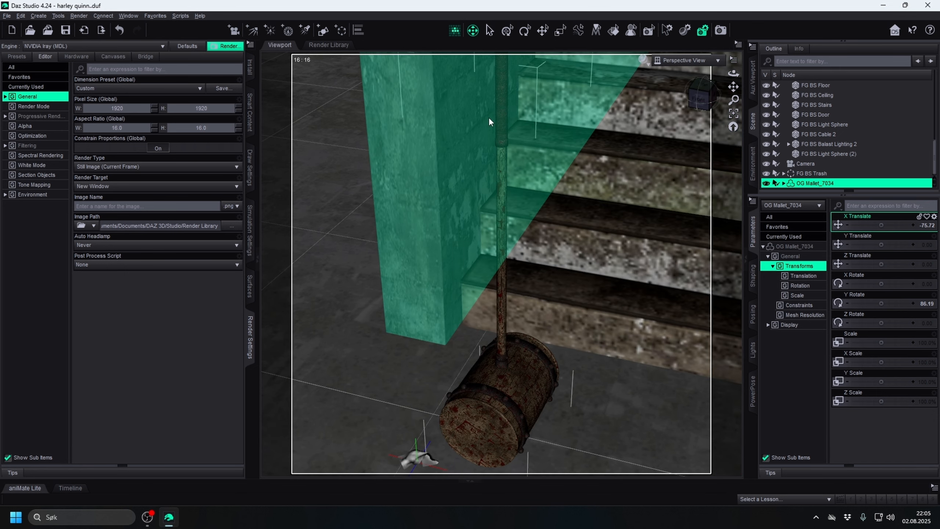
- Move the mallet beside the pillar at the foot of the stairs, to about -85.82 on X and -18.77 on Z
click(543, 31)
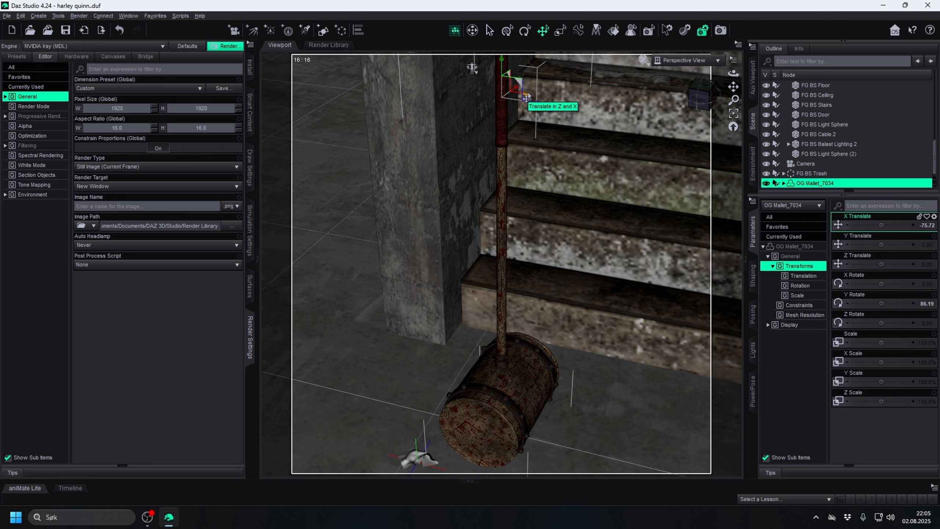
drag(527, 98, 488, 65)
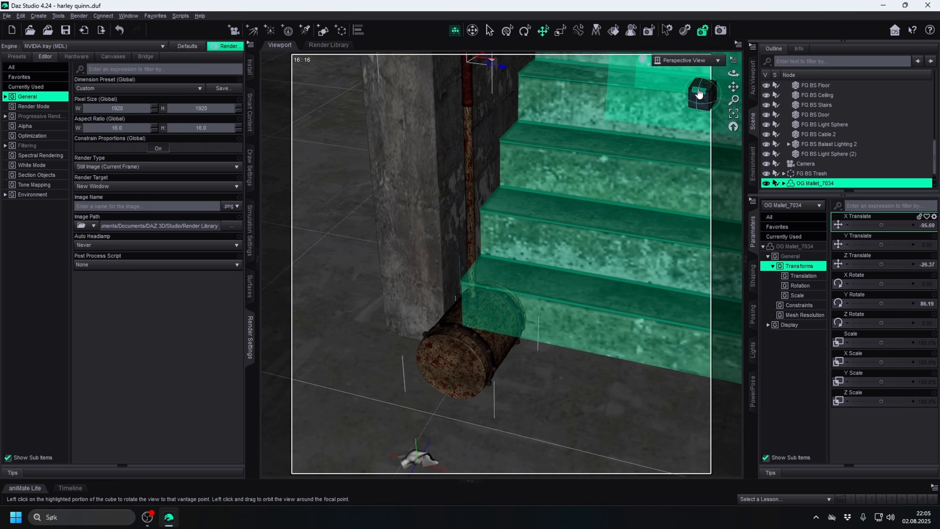
click(699, 94)
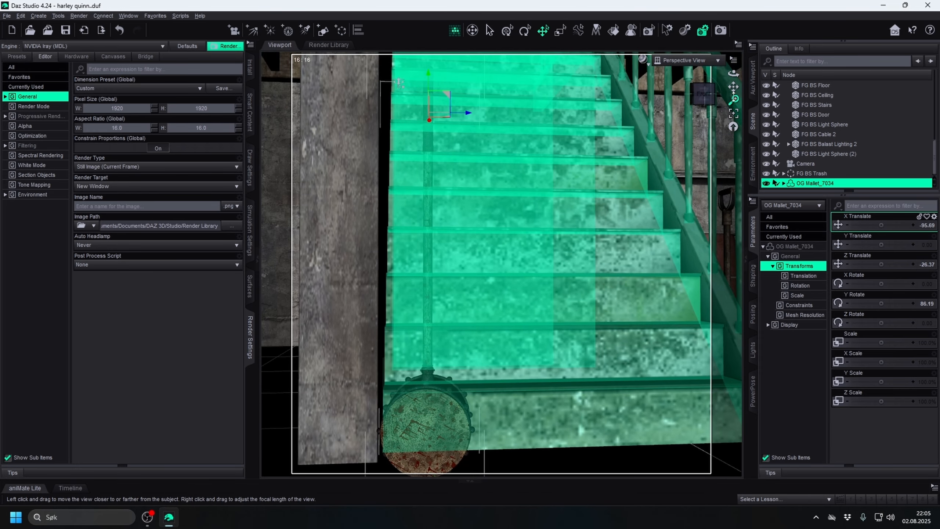
drag(734, 86, 734, 80)
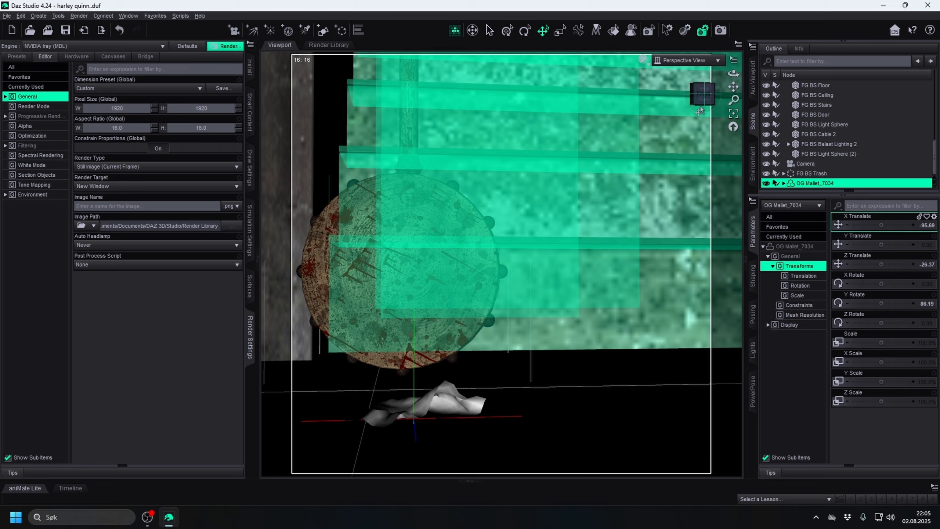
click(702, 94)
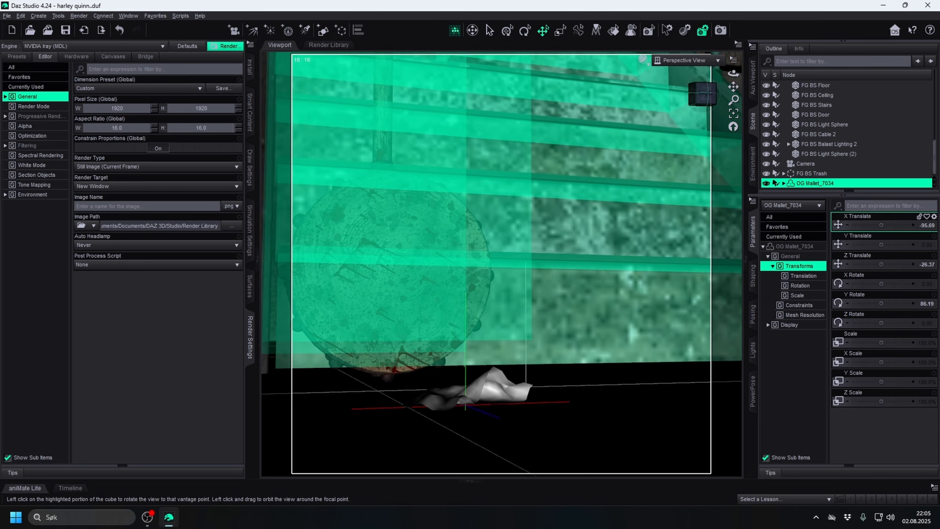
drag(702, 94, 660, 146)
scroll(591, 164, down, 6)
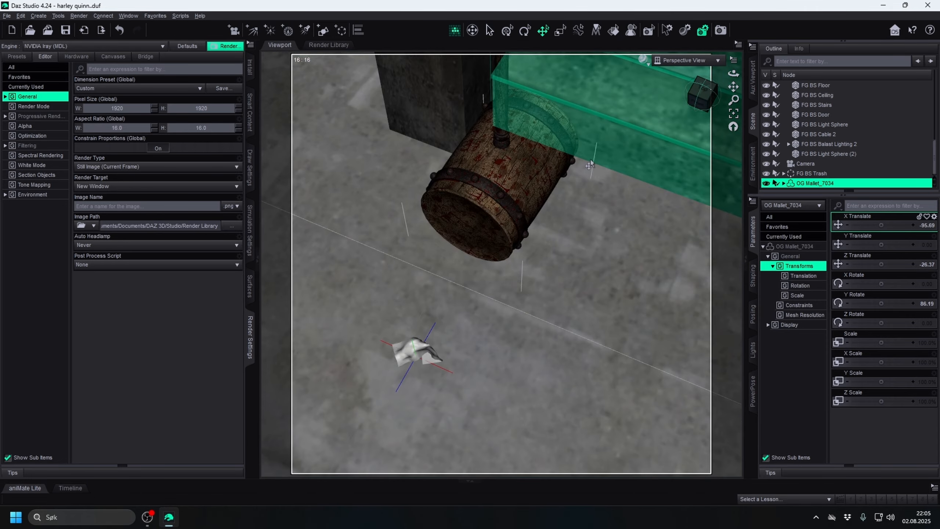
scroll(632, 225, down, 2)
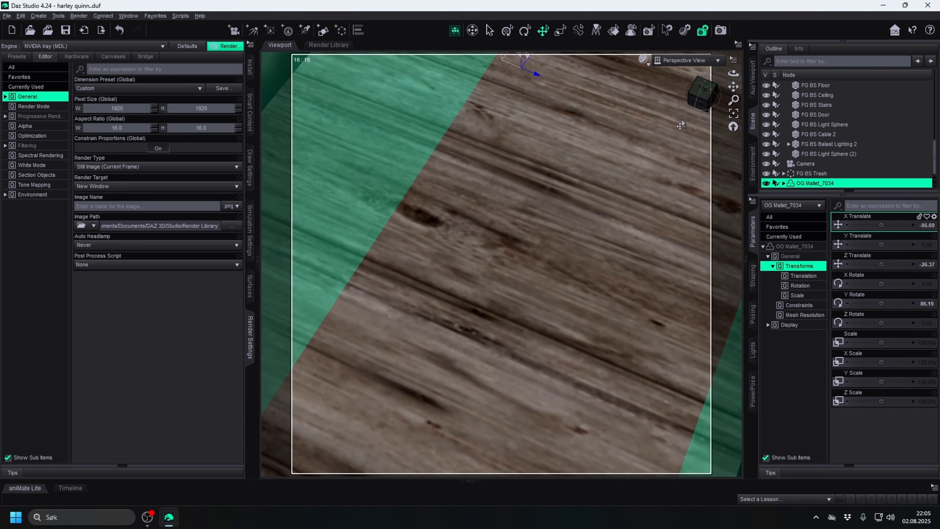
scroll(651, 165, up, 2)
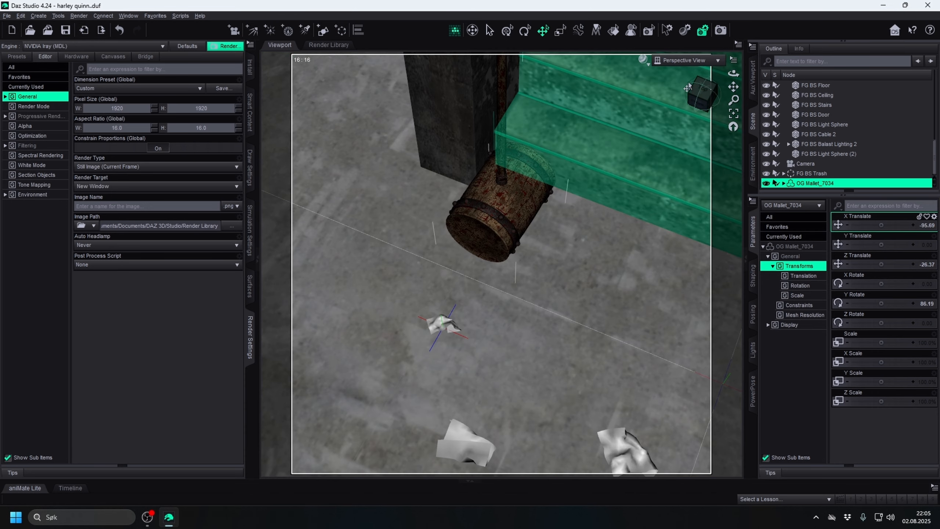
drag(701, 92, 723, 72)
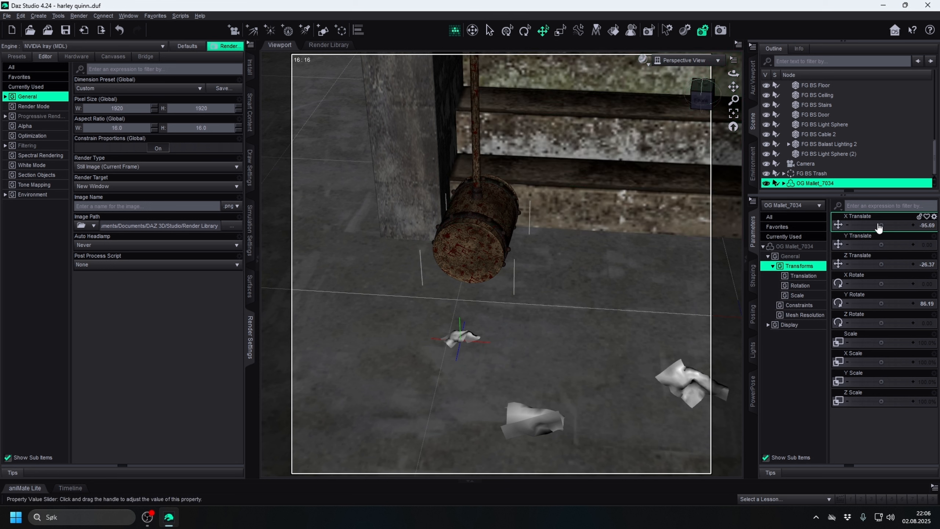
drag(880, 225, 890, 225)
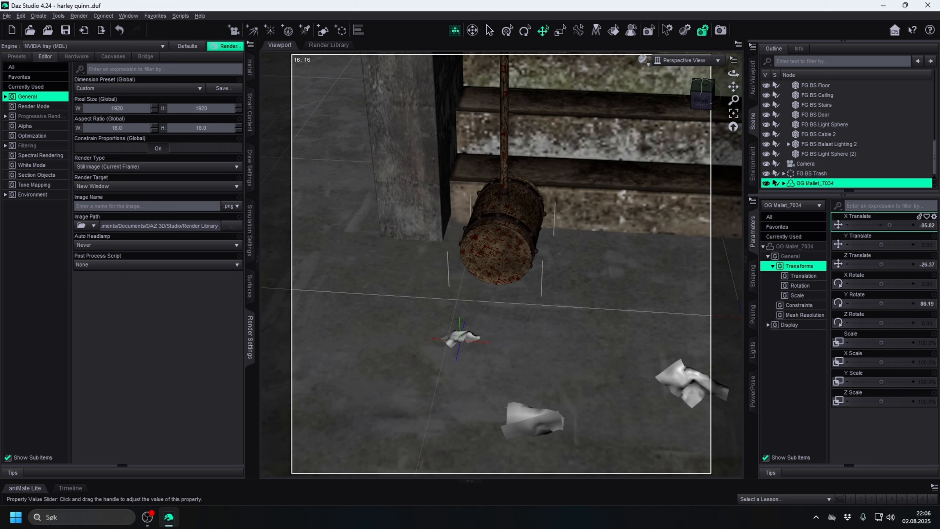
drag(881, 264, 889, 264)
- Rotate the mallet to about -16.20 on X and 66.42 on Y, and move it to about -105.95, -6.38, -27.55 on X, Y, Z
drag(895, 301, 868, 280)
scroll(666, 167, down, 3)
drag(733, 86, 728, 186)
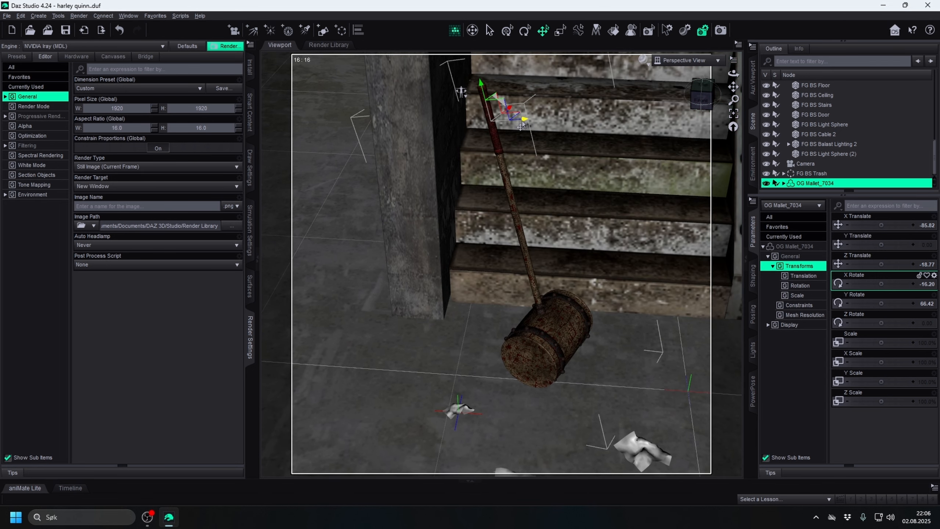
drag(523, 124, 468, 110)
- Move the tilted mallet against the pillar, to about -106.27 on X and -41.21 on Z, and raise it slightly
drag(704, 96, 663, 111)
scroll(504, 126, up, 1)
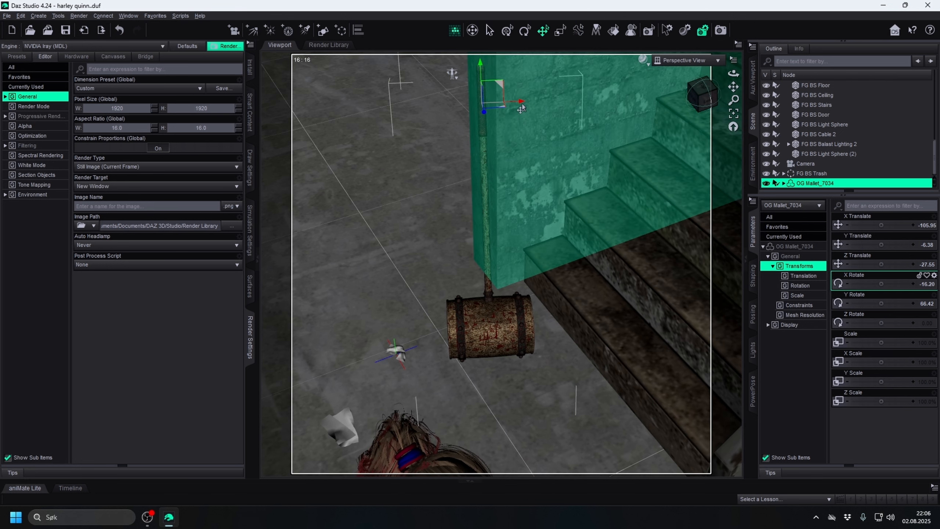
drag(522, 108, 554, 108)
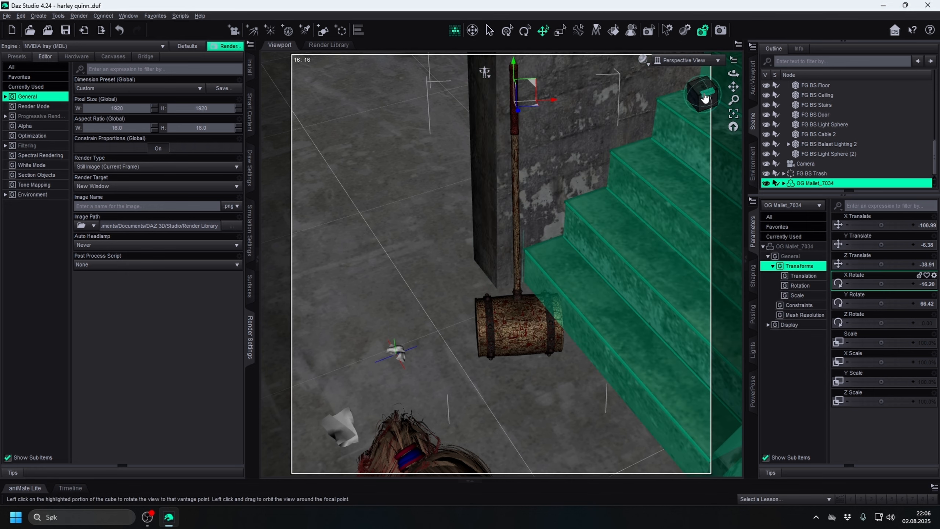
mouse_move(706, 98)
mouse_down()
mouse_move(738, 82)
mouse_move(712, 91)
mouse_up()
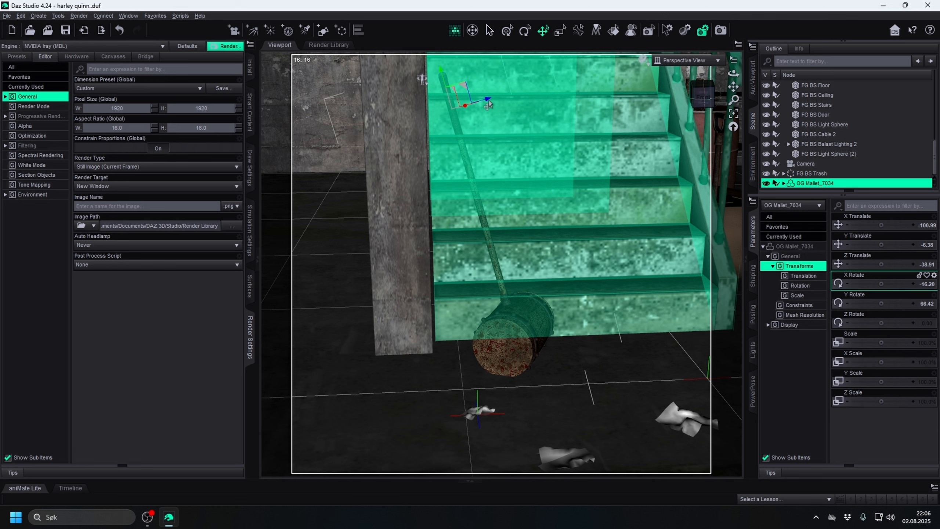
drag(487, 105, 471, 103)
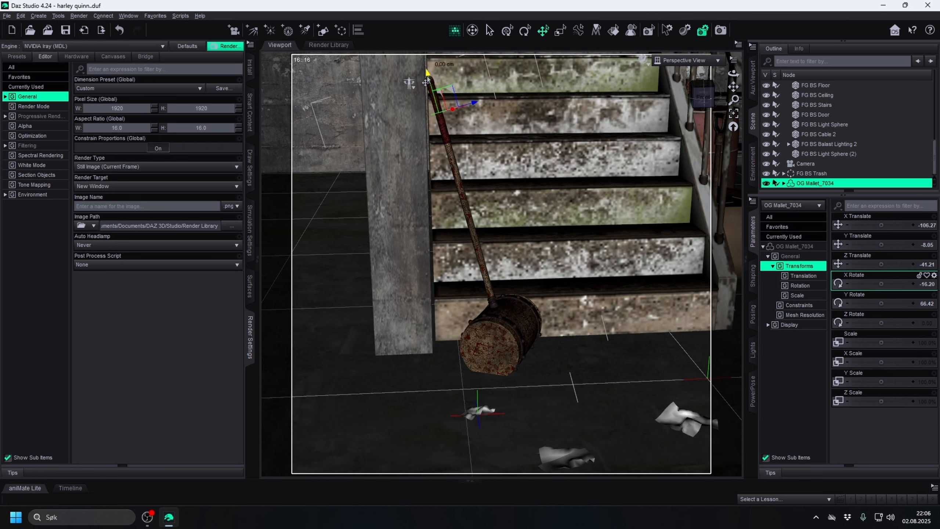
drag(427, 73, 424, 62)
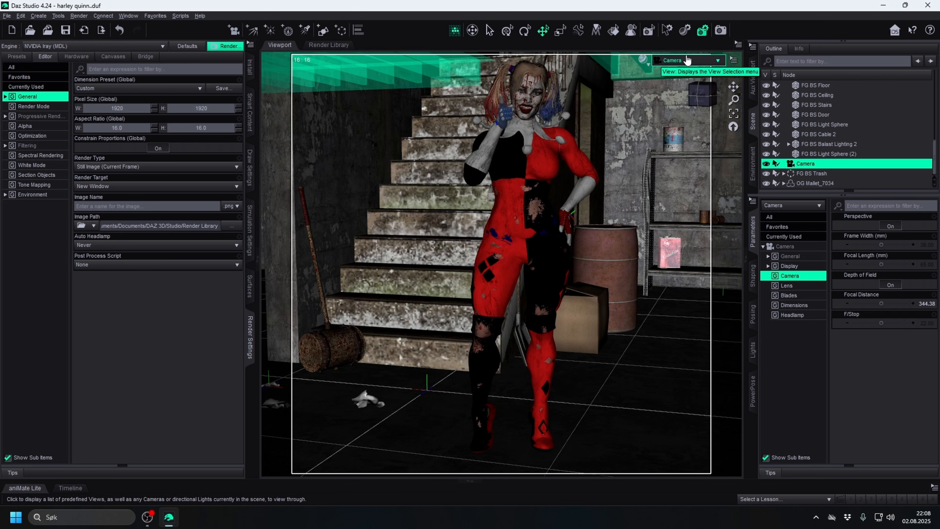
- Switch to Perspective View and select the horizontal ballast light under the ceiling beams
click(685, 61)
click(687, 65)
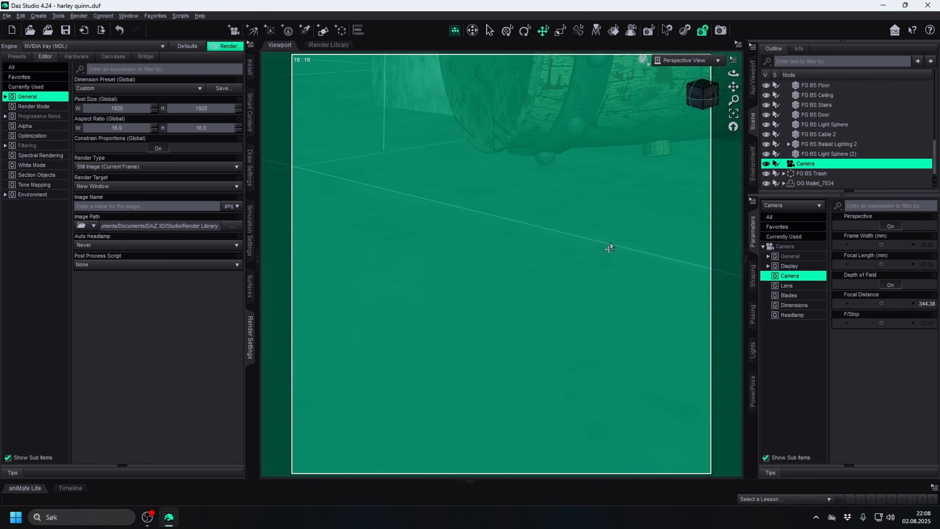
scroll(647, 187, down, 5)
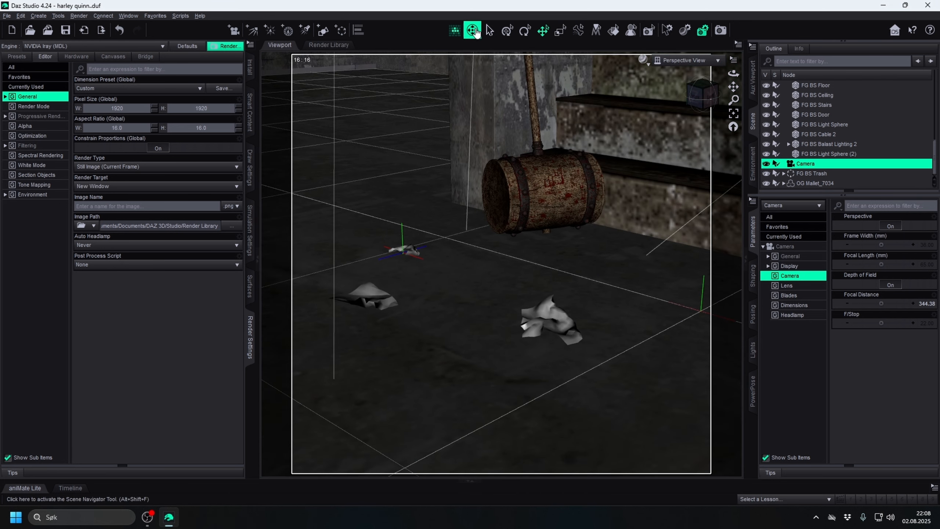
click(472, 30)
drag(560, 257, 525, 193)
drag(518, 249, 551, 245)
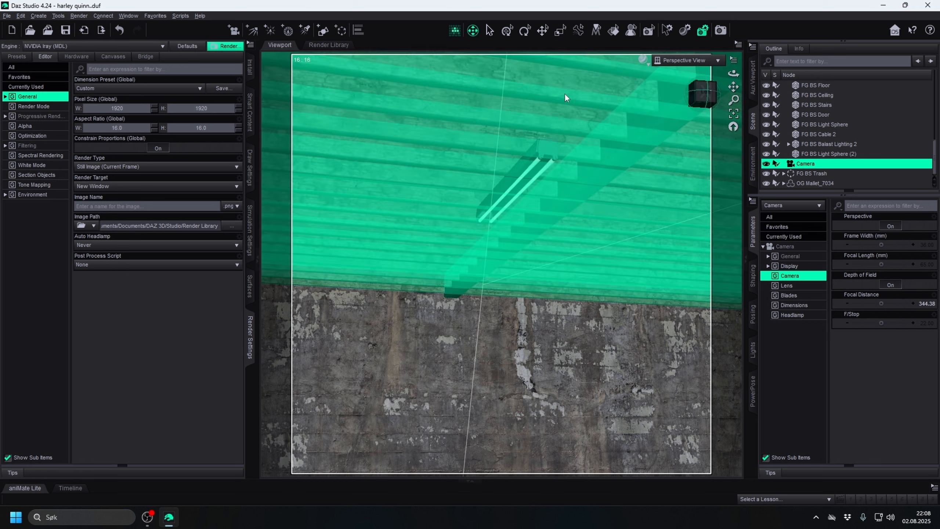
click(543, 30)
click(547, 153)
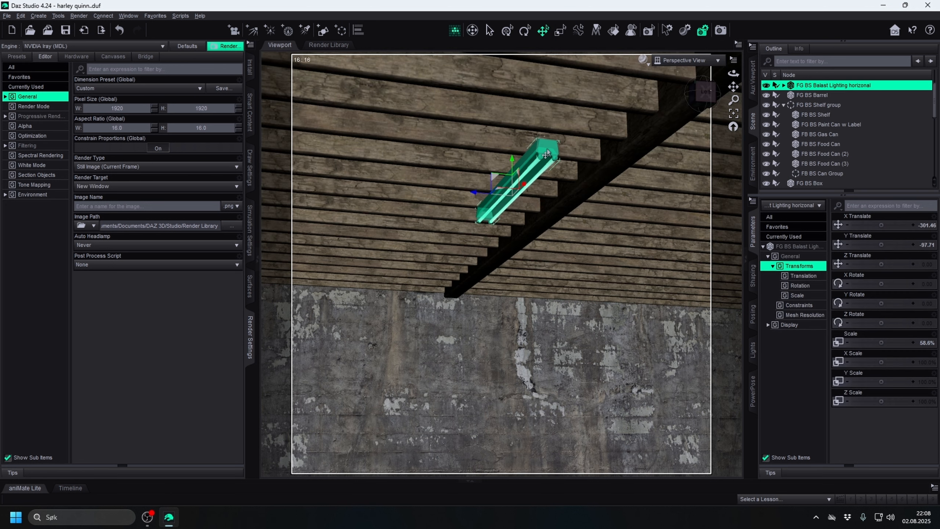
- Set the emission luminance of the horizontal ballast light's Bulb surface to 8000 with kcd/m^2 as the unit
click(246, 295)
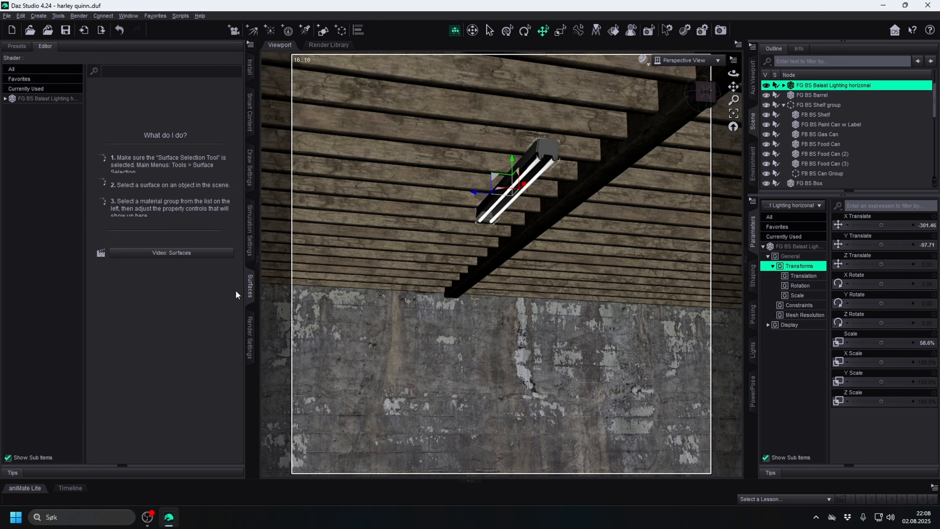
double_click(46, 98)
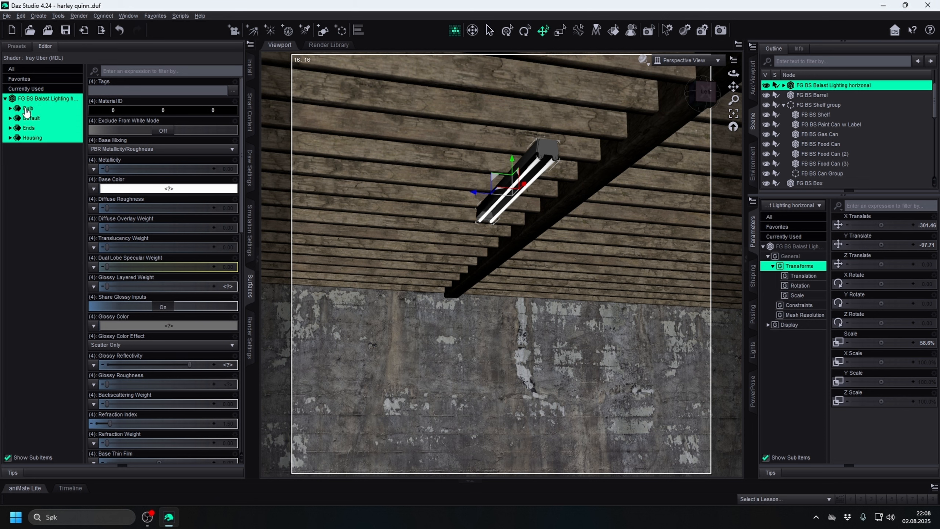
click(27, 108)
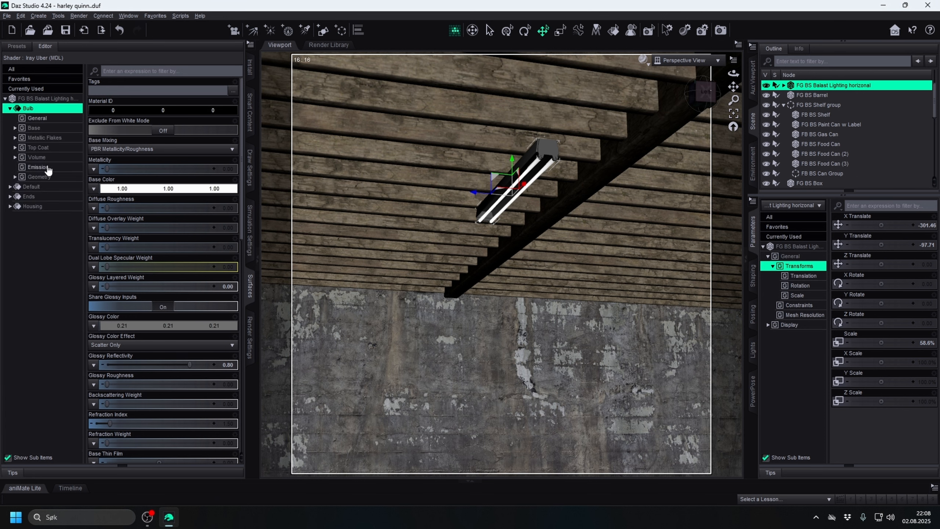
click(37, 167)
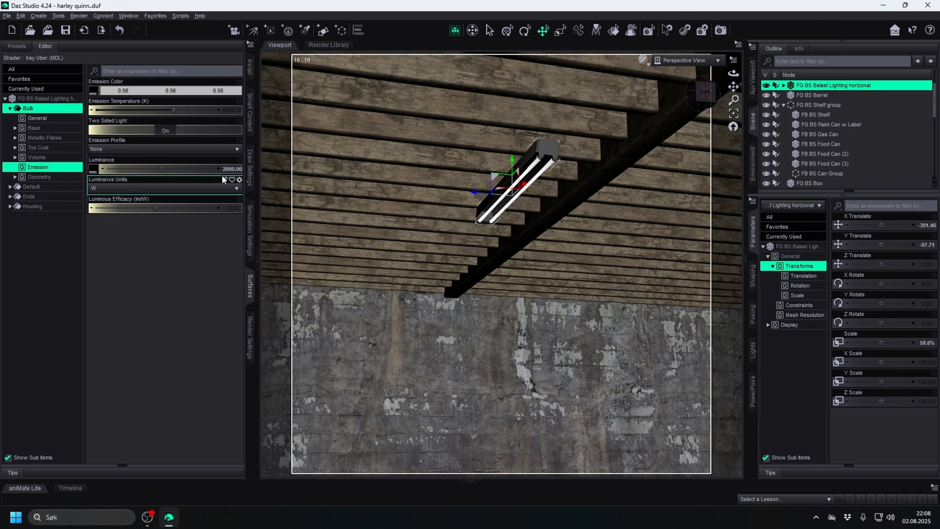
click(136, 192)
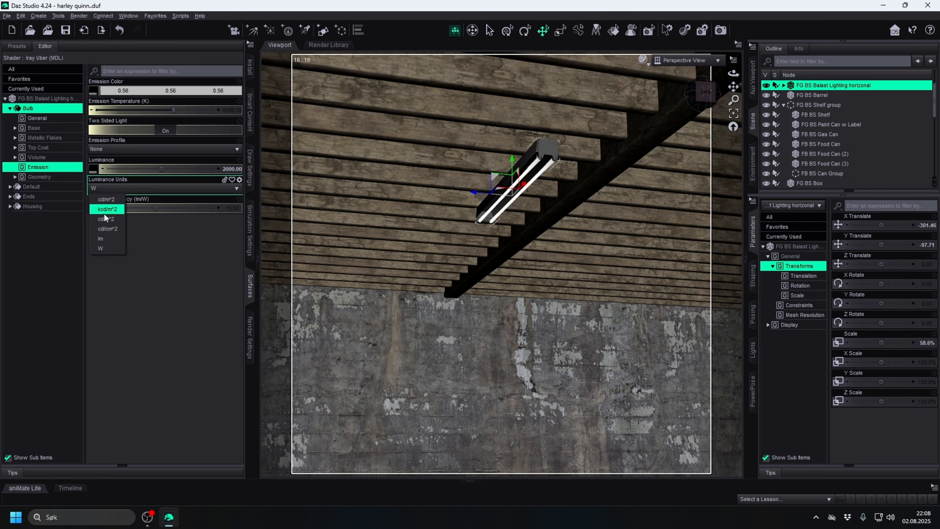
click(104, 212)
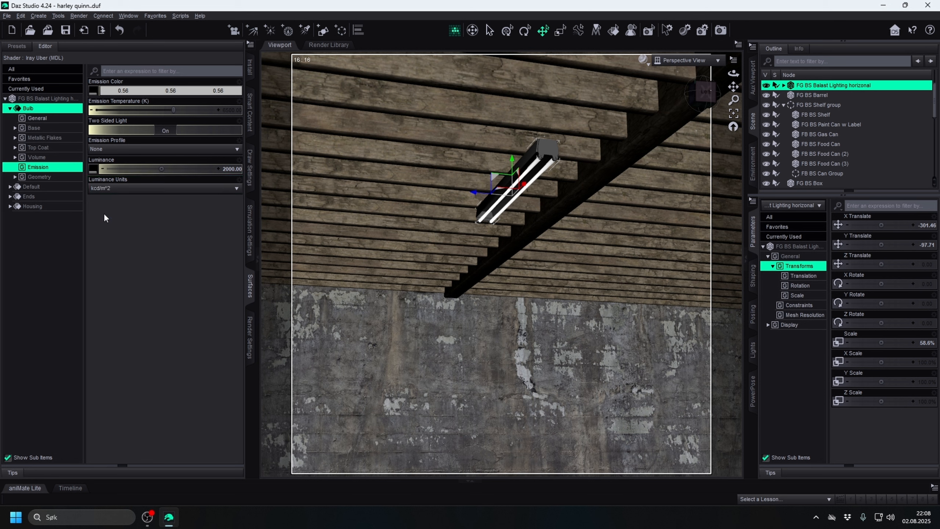
click(233, 170)
text(8000)
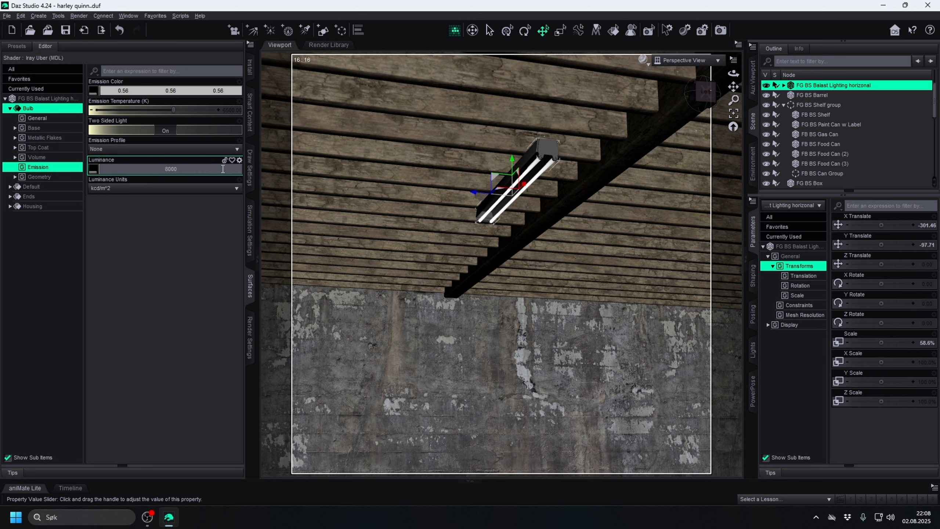
key(Return)
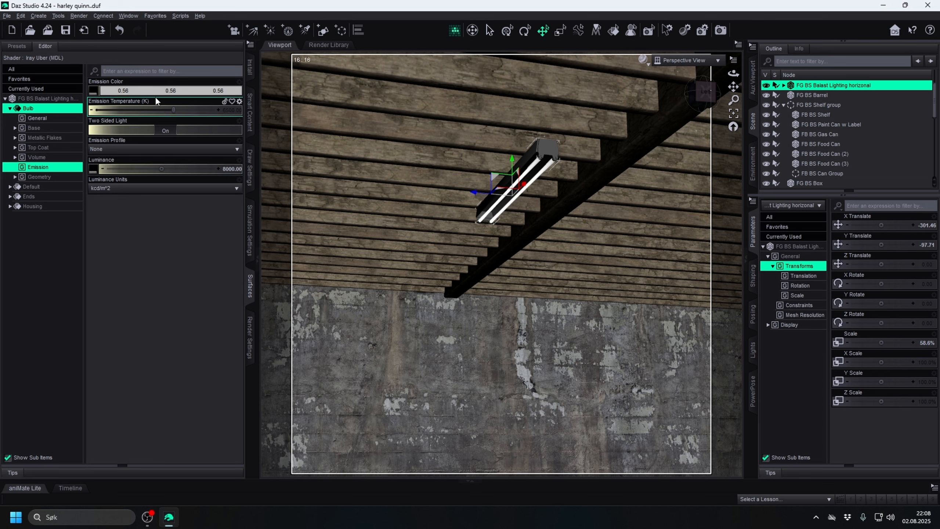
- Try a pale blue emission color of about 0.74, 0.88, 1.00 on the Bulb surface
click(93, 90)
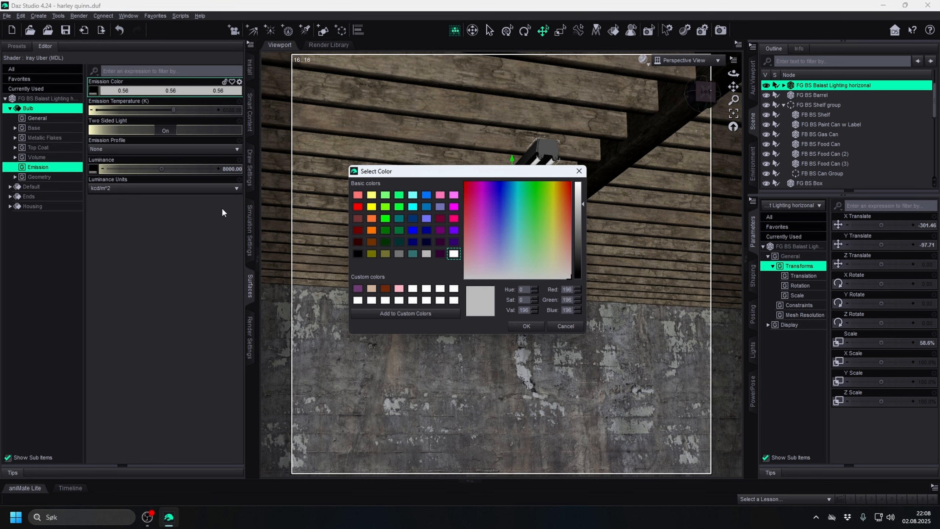
click(510, 268)
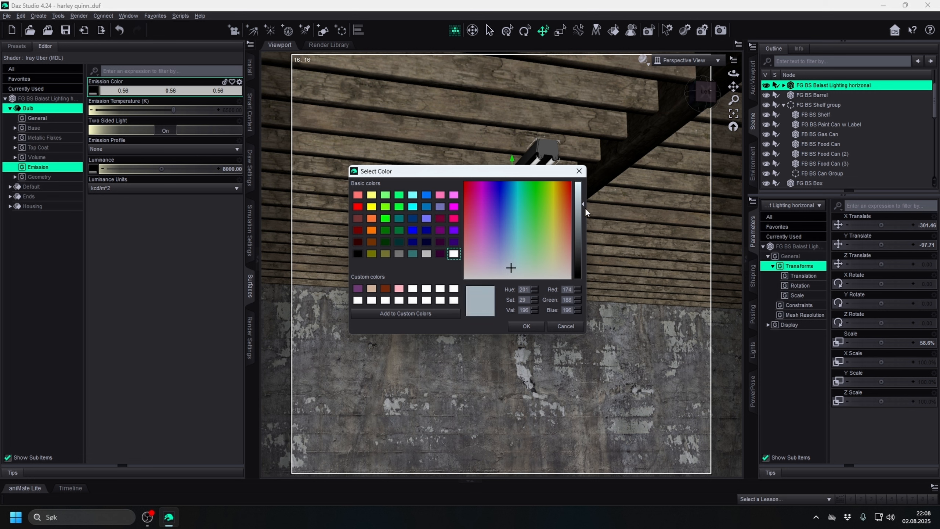
drag(585, 209, 581, 181)
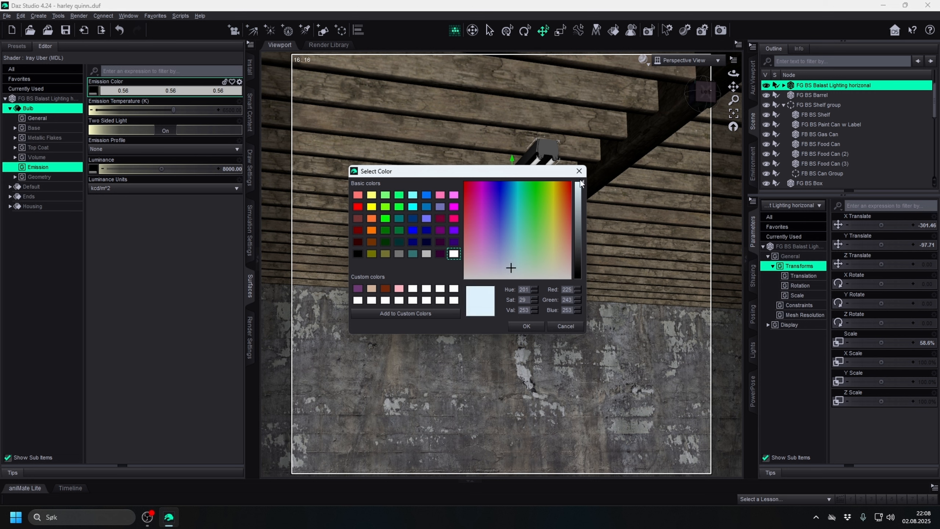
click(510, 265)
click(510, 266)
click(526, 325)
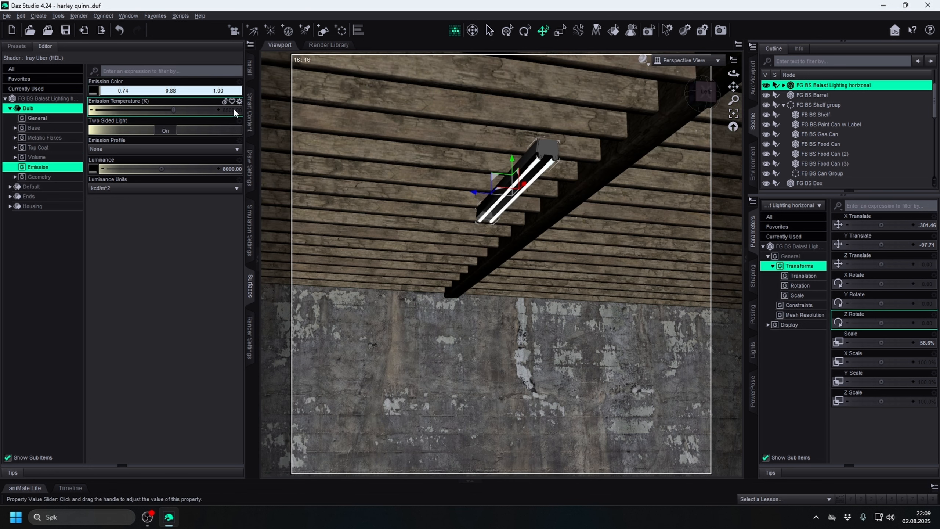
- Undo the Bulb surface's emission color change while retaining the 8000 luminance
click(119, 30)
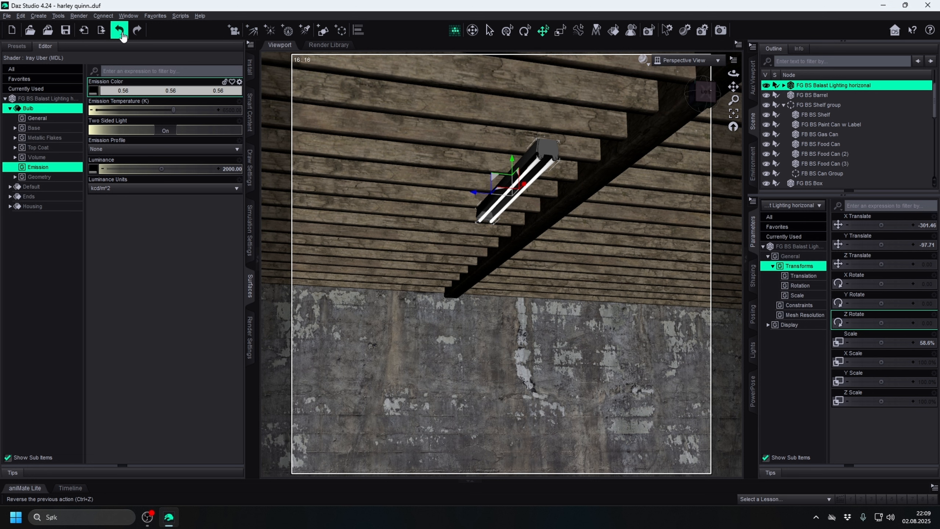
click(118, 34)
click(137, 30)
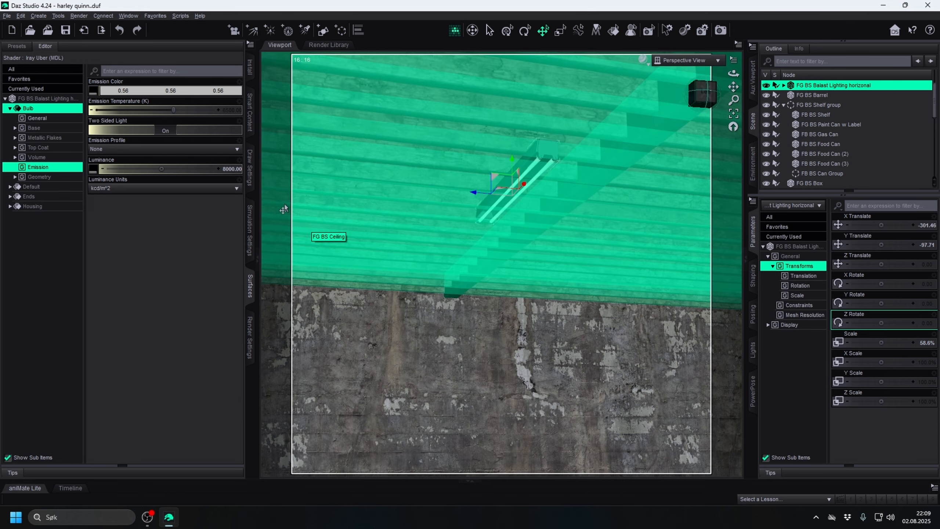
- Set the Bulb emission of the ballast light near the concrete wall to a luminance of 8000 kcd/m^2
ctrl+alt+drag(444, 222, 357, 93)
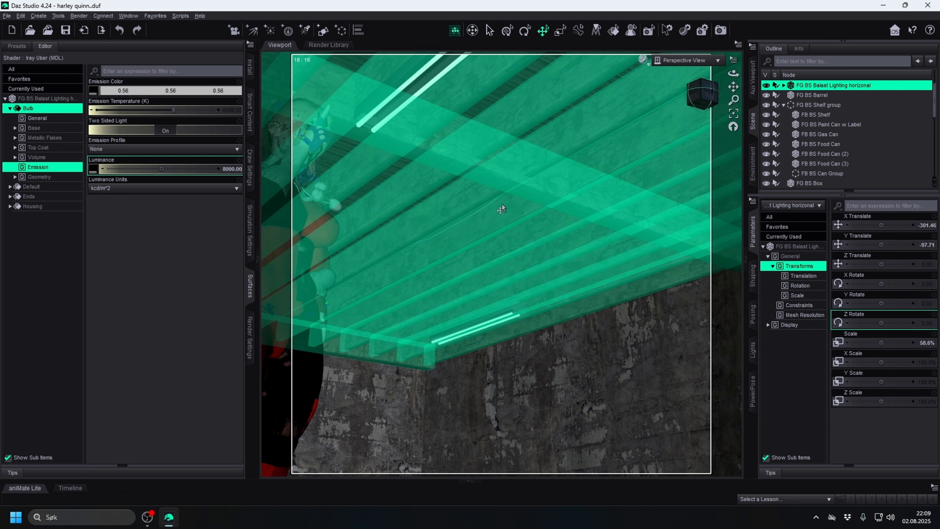
click(512, 319)
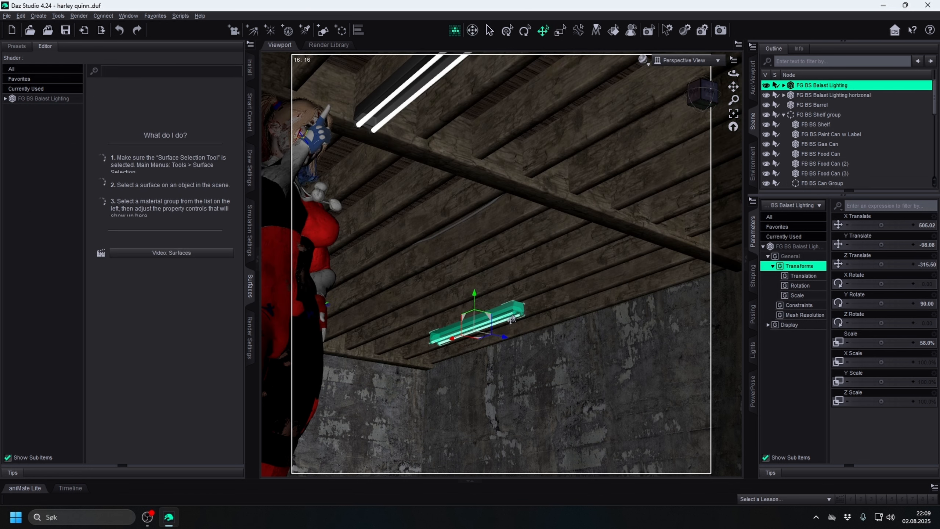
click(70, 100)
click(10, 108)
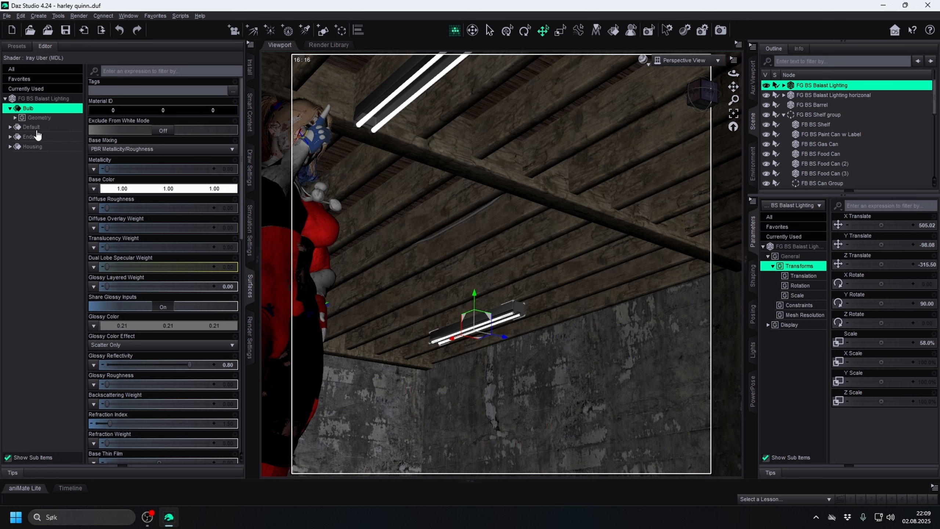
click(38, 118)
click(37, 166)
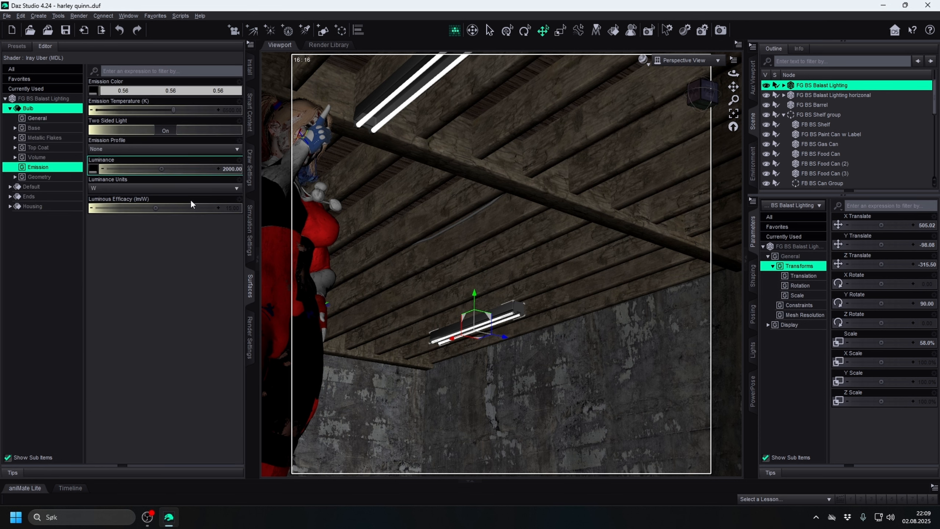
click(156, 188)
click(109, 212)
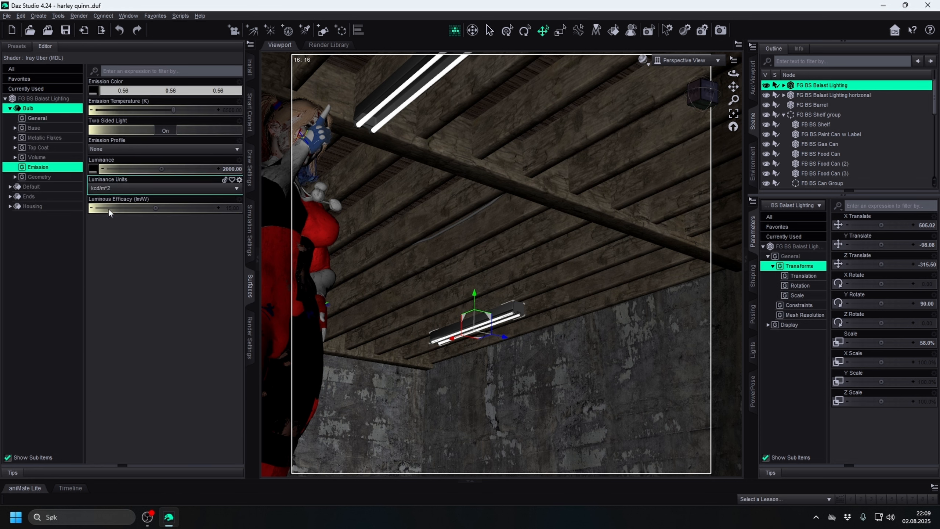
click(236, 169)
text(8000)
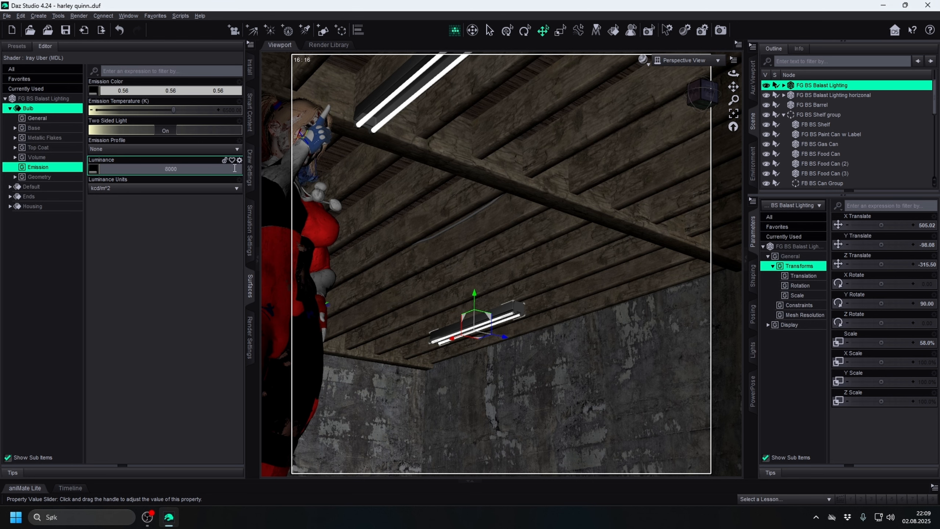
key(Return)
- Set the Bulb emission of FG BS Balast Lighting 2 to a luminance of 8000 kcd/m^2
click(399, 85)
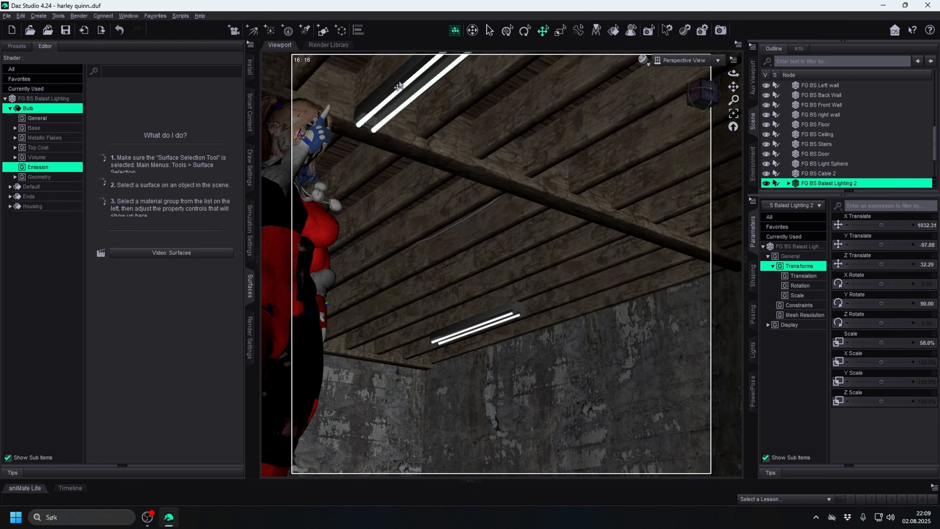
click(6, 98)
click(10, 108)
click(38, 167)
click(150, 189)
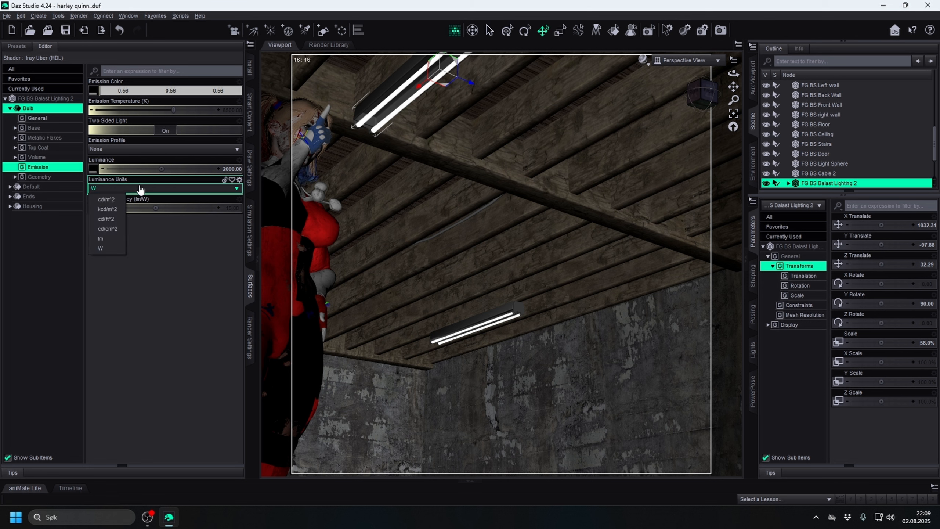
click(107, 212)
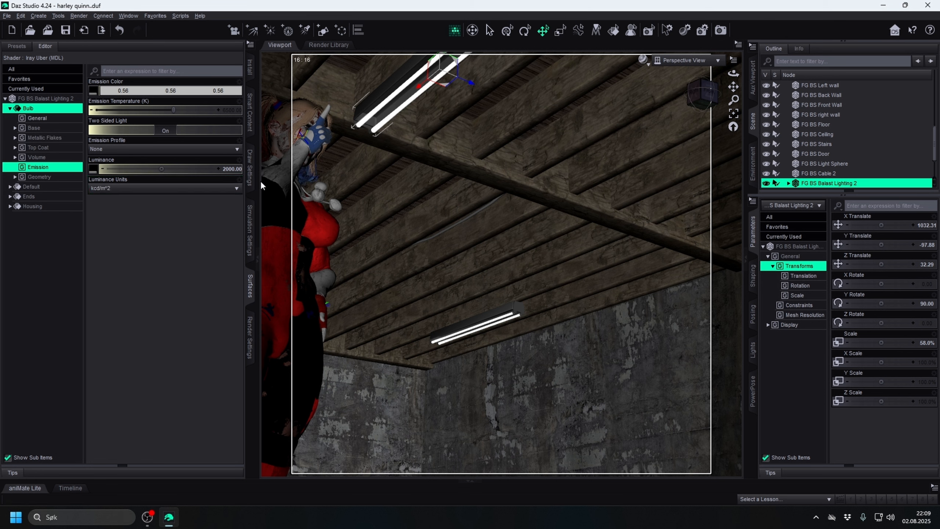
click(232, 169)
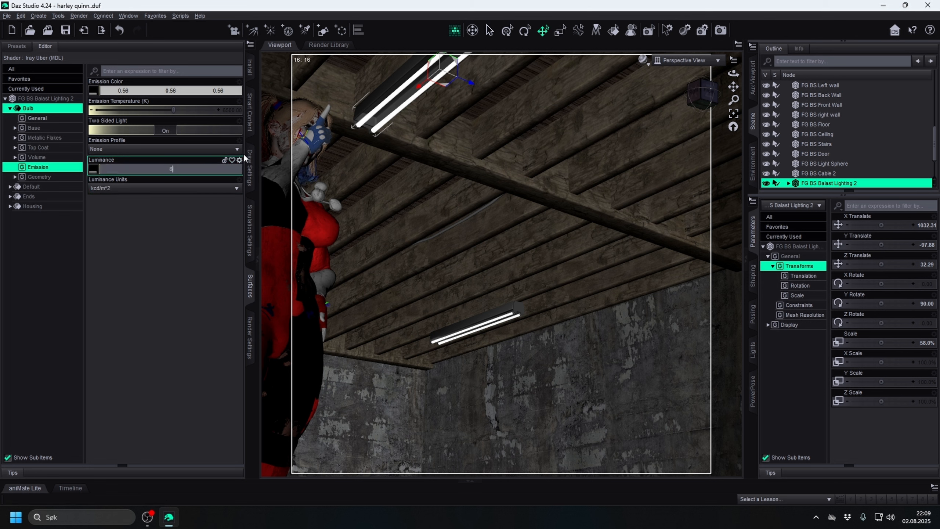
text(8000)
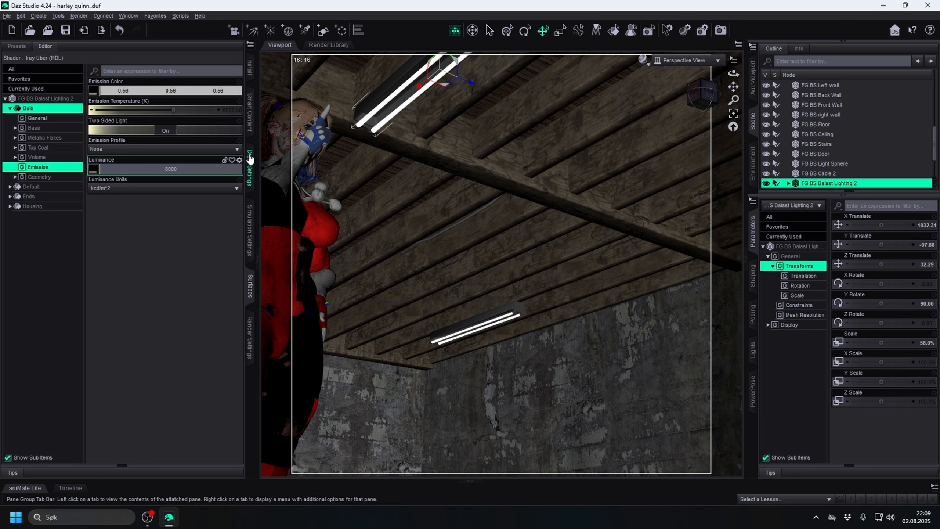
key(Return)
- Recheck the Bulb emission of FG BS Balast Lighting and preview the scene through the Camera in NVIDIA Iray
click(474, 325)
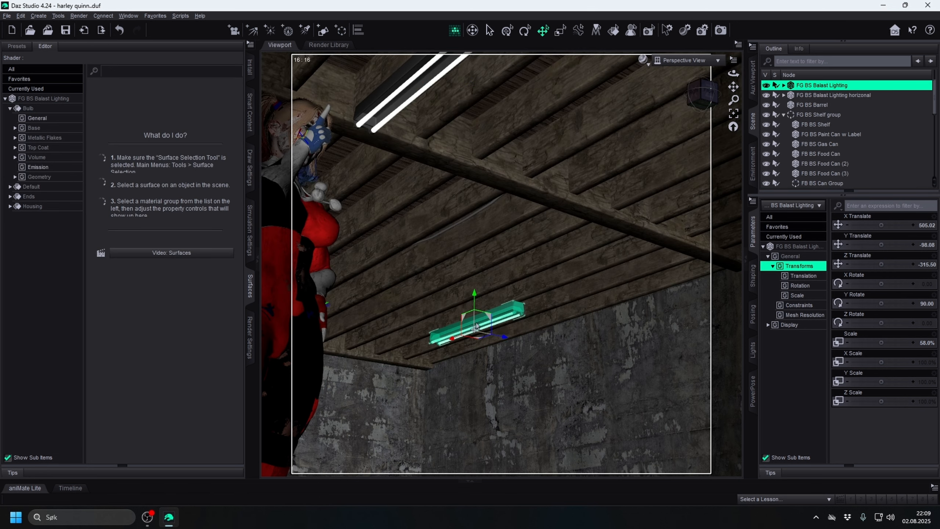
click(48, 169)
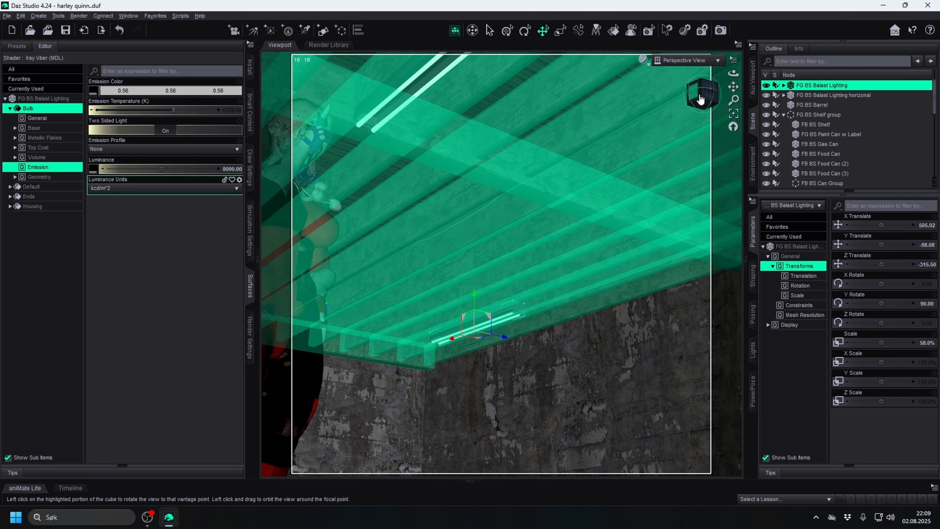
click(700, 98)
drag(703, 95, 789, 69)
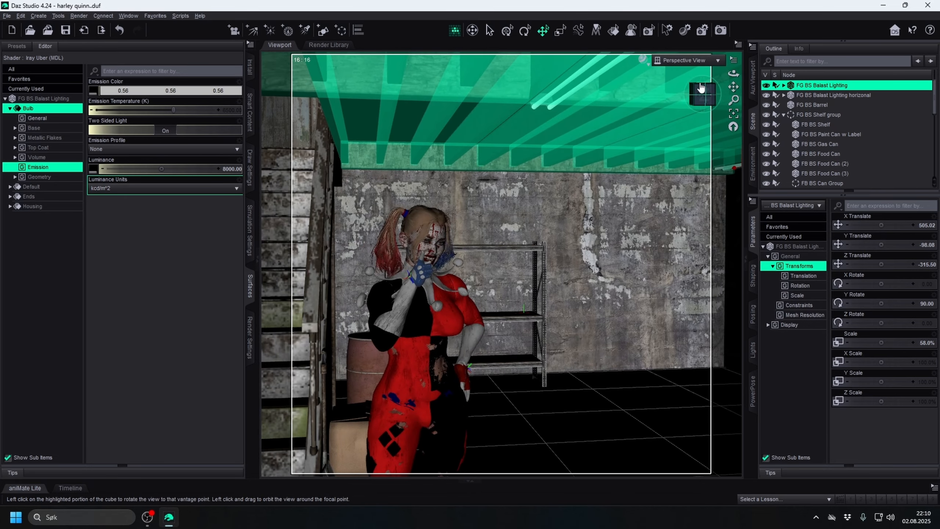
click(662, 60)
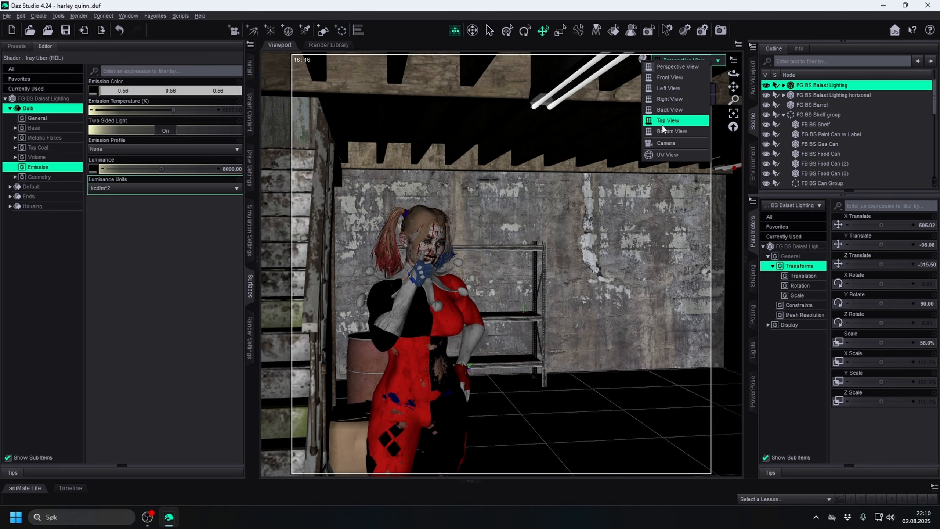
click(668, 142)
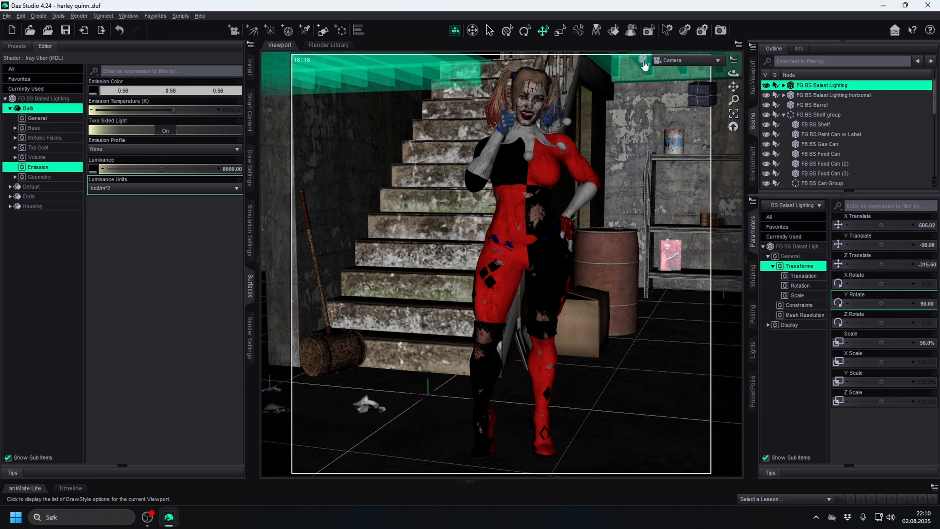
click(645, 60)
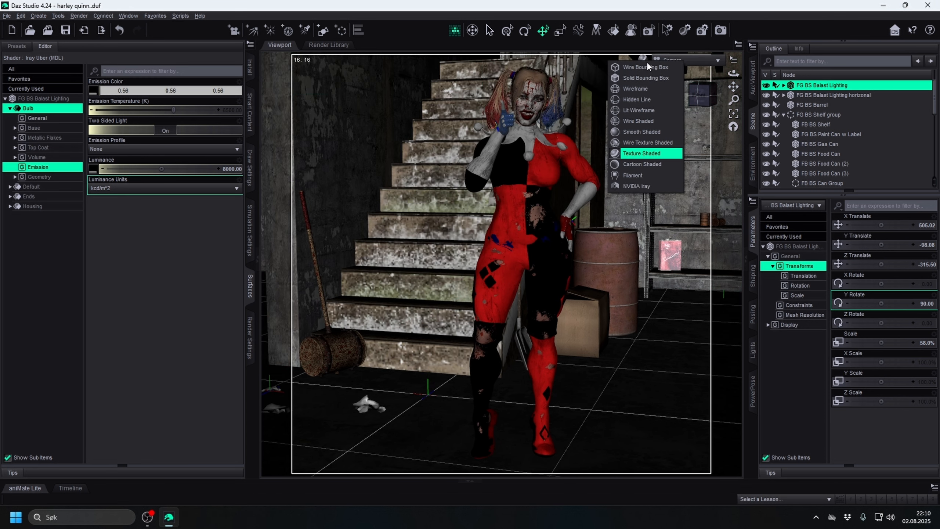
click(636, 186)
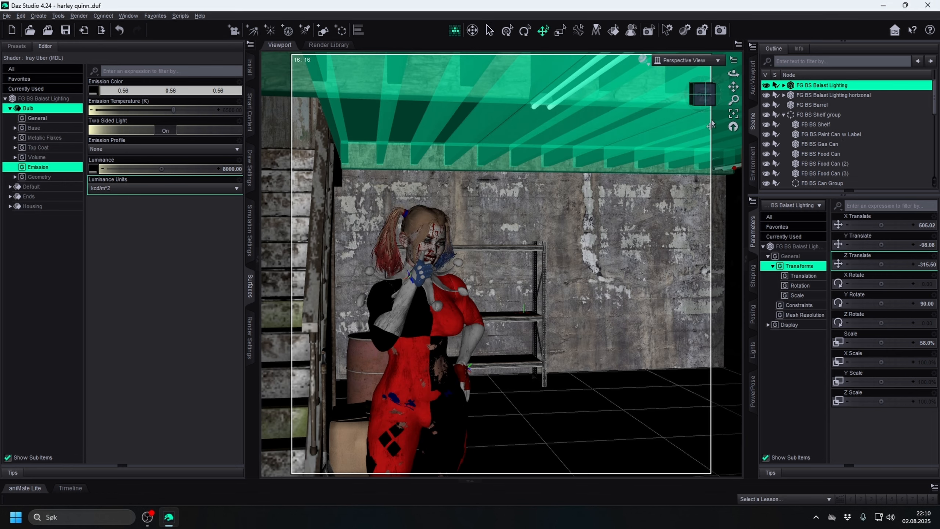
- Lower the whole Agma HD figure to a Y Translate of 0.78 so the toes meet the floor
drag(733, 87, 729, 5)
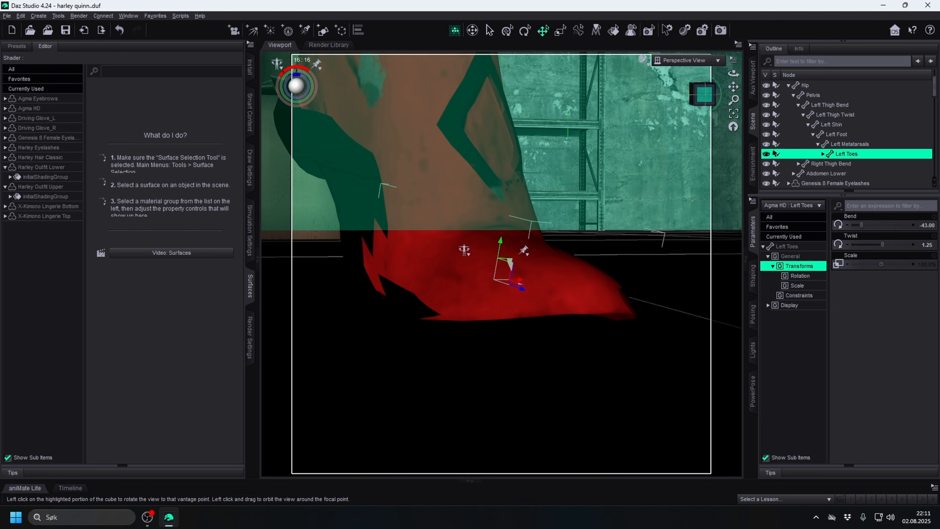
click(702, 94)
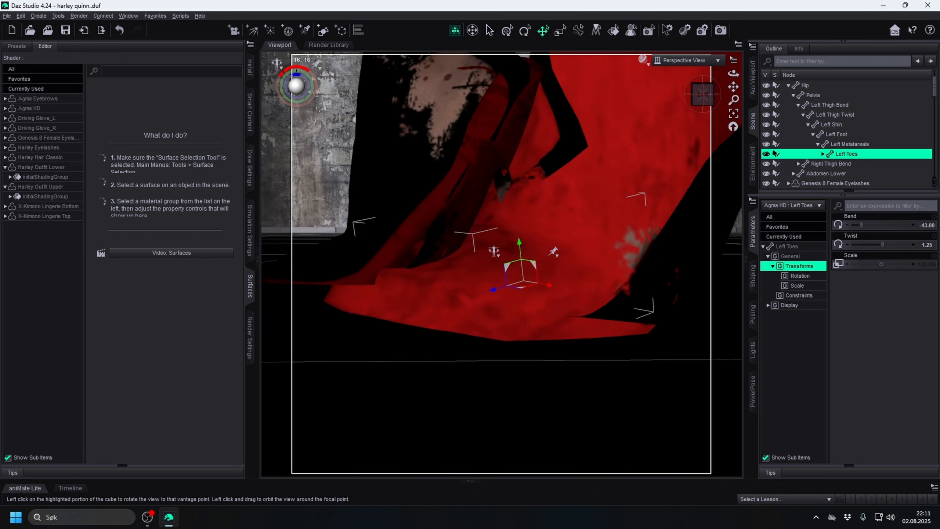
drag(702, 95, 689, 95)
scroll(657, 182, down, 5)
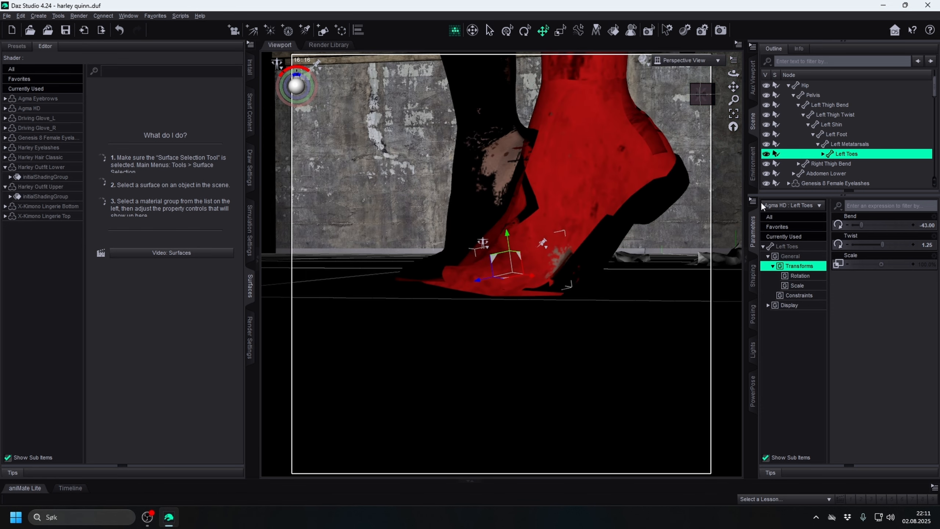
scroll(816, 106, up, 1)
click(816, 105)
mouse_move(881, 245)
mouse_down()
mouse_move(890, 245)
mouse_move(877, 246)
mouse_up()
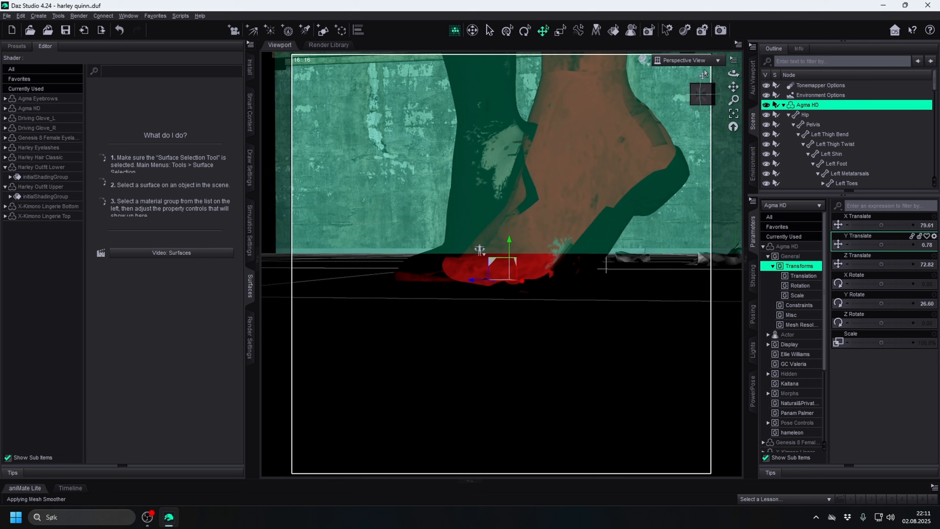
- Switch to the Camera view and collapse the Agma HD figure's hierarchy in the scene list
click(685, 60)
click(691, 138)
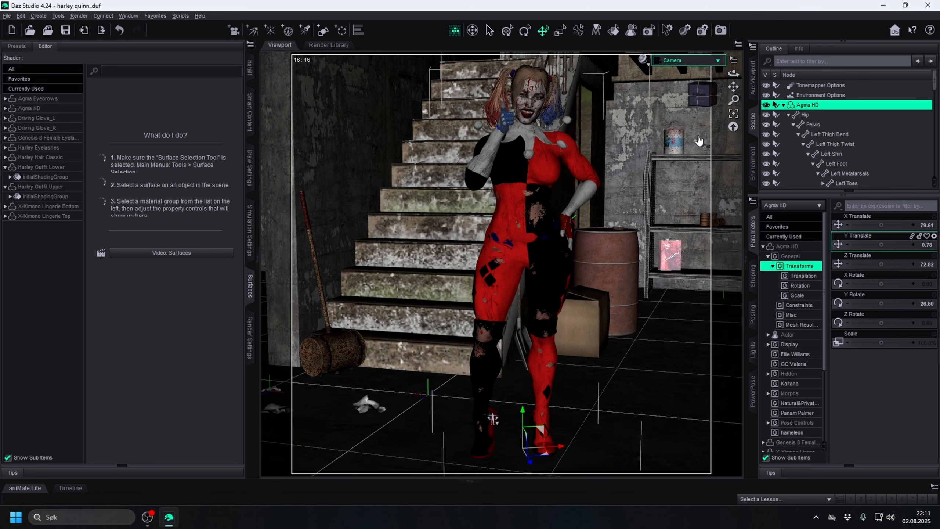
right_click(864, 135)
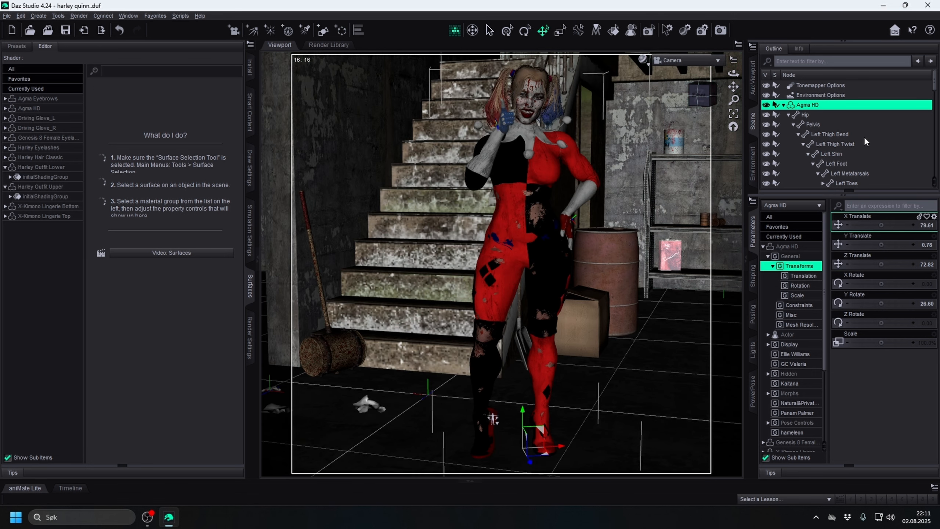
mouse_move(877, 205)
click(821, 207)
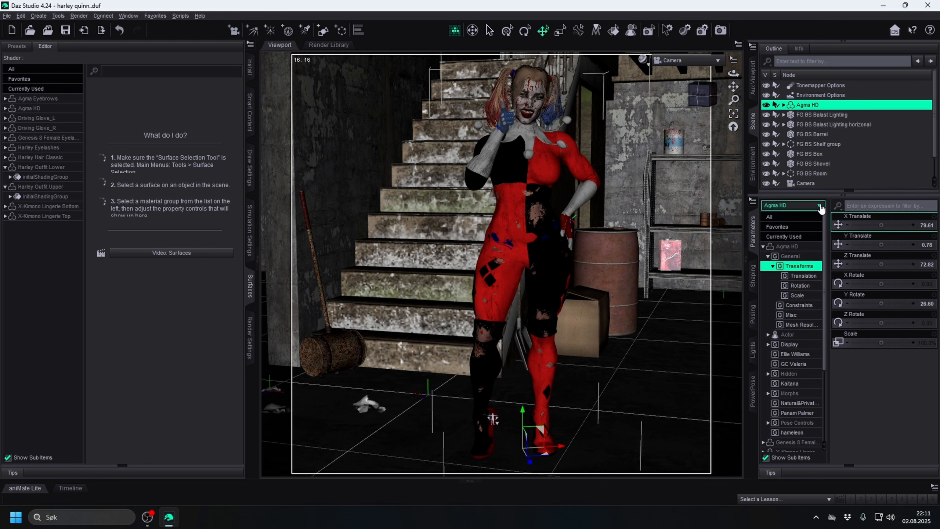
- Return to Perspective View and frame the whole figure together with the stairs and shelf
click(676, 61)
click(673, 70)
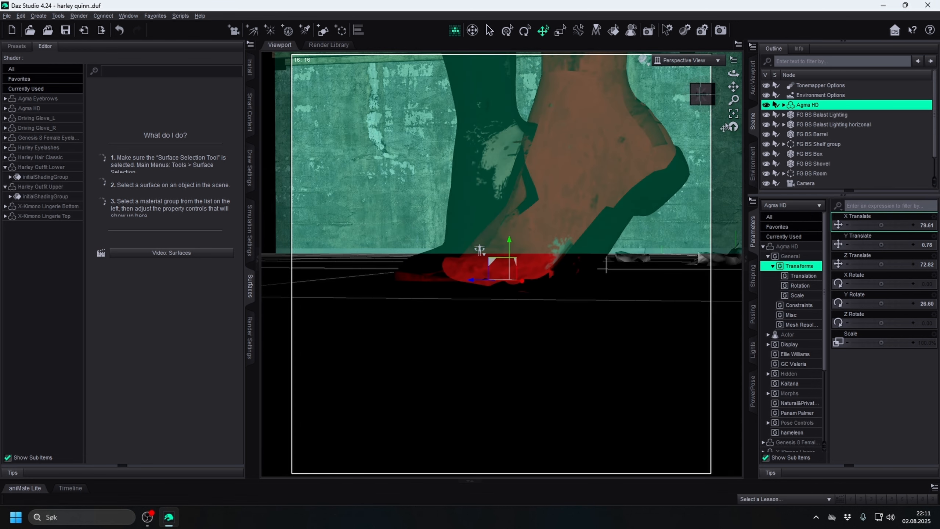
click(733, 113)
mouse_move(698, 101)
mouse_down()
mouse_move(725, 103)
mouse_move(705, 102)
mouse_up()
scroll(645, 175, down, 5)
scroll(645, 175, up, 4)
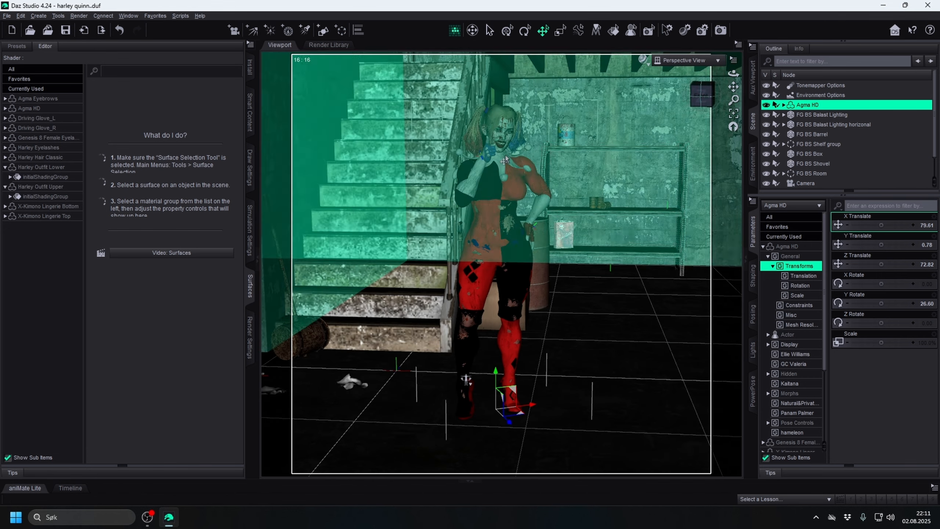
- Save the scene as harley quinn..duf, replacing the existing file
click(7, 16)
mouse_move(31, 89)
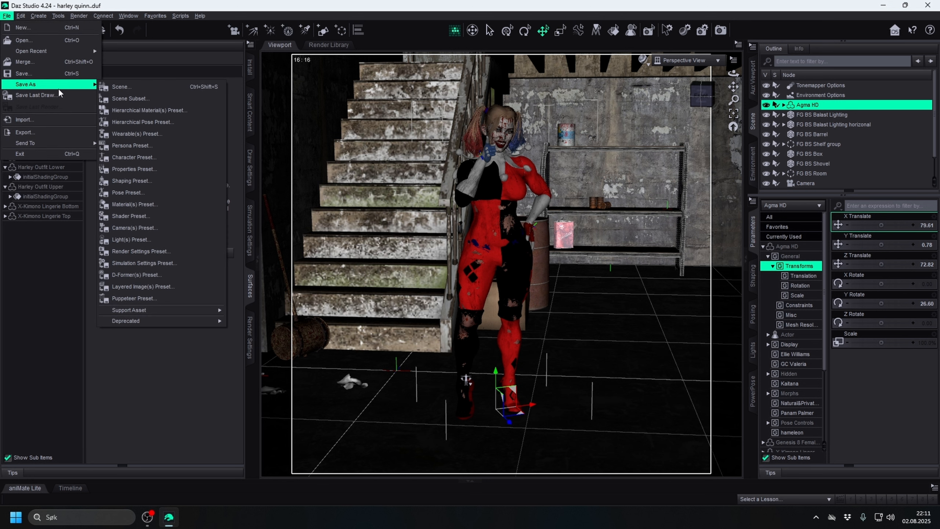
click(143, 88)
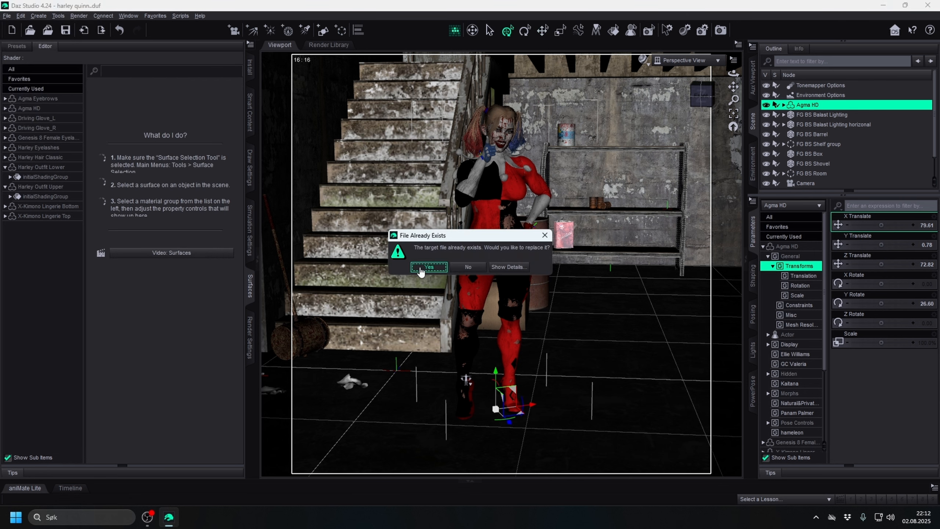
click(429, 267)
click(450, 302)
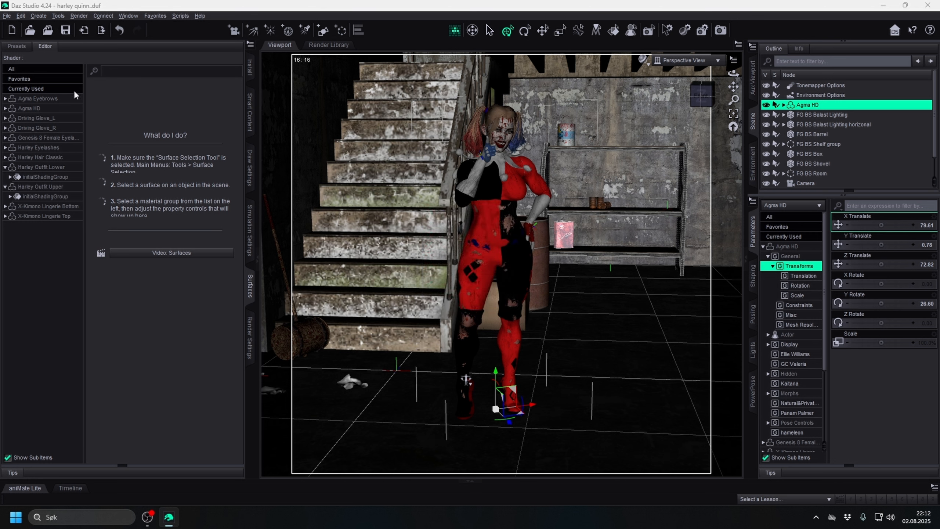
click(7, 16)
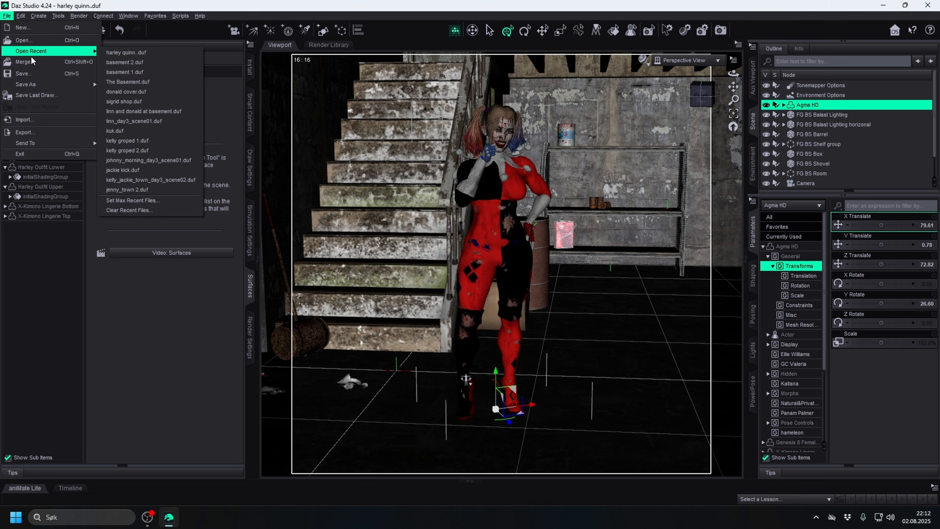
mouse_move(41, 85)
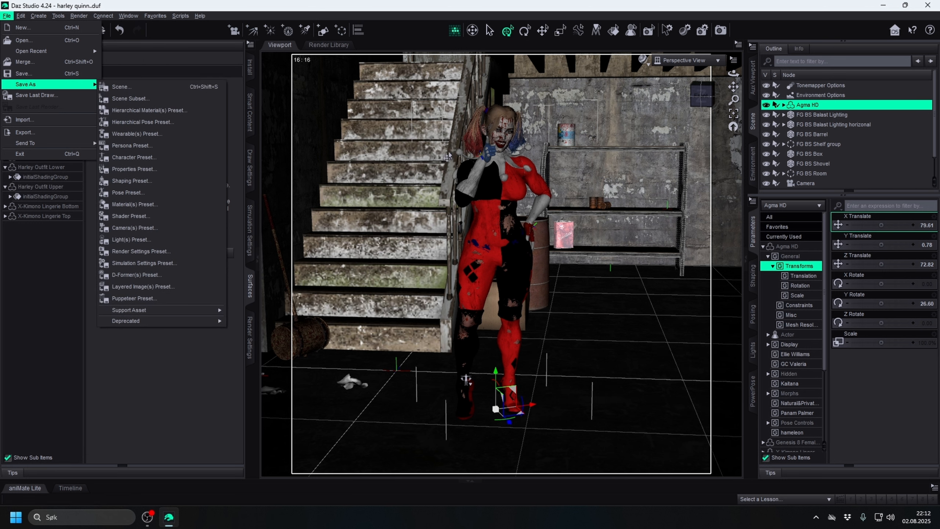
click(470, 244)
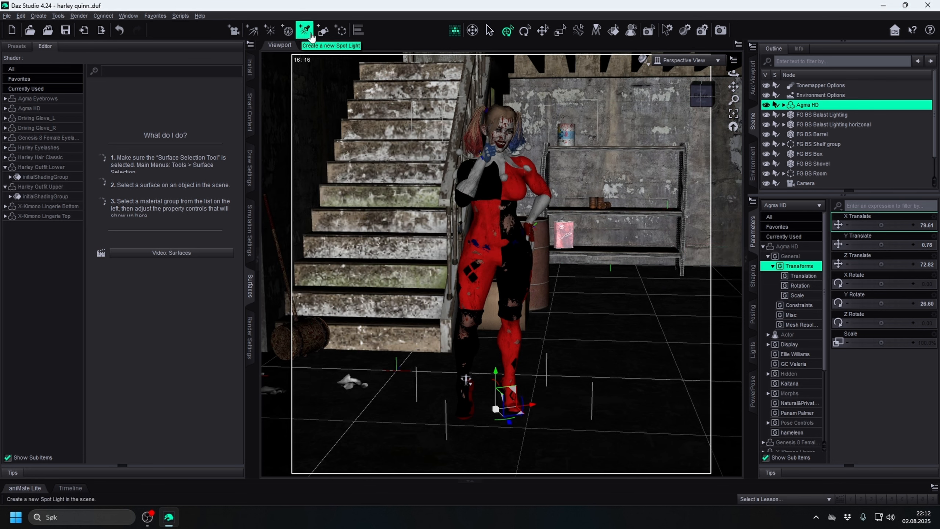
- Create a new spot light named SpotLight that takes over the active Perspective View transforms
click(310, 36)
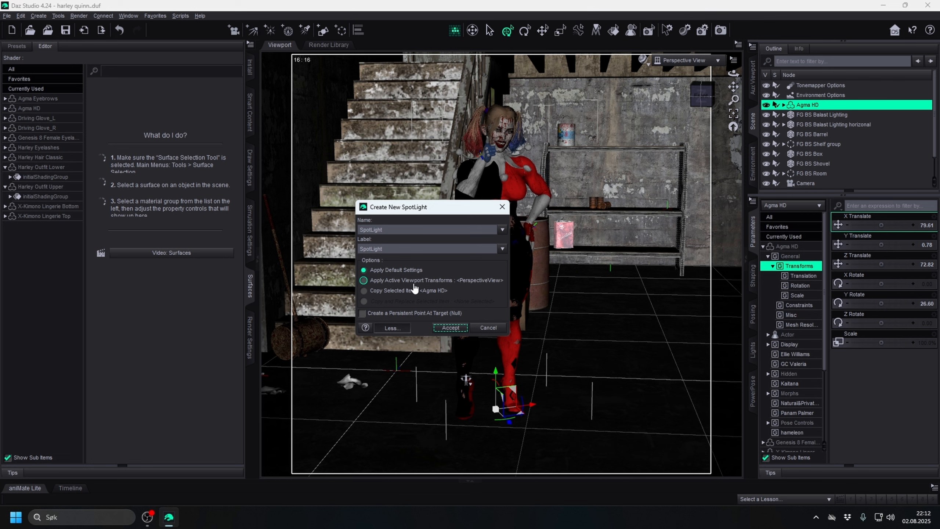
click(414, 283)
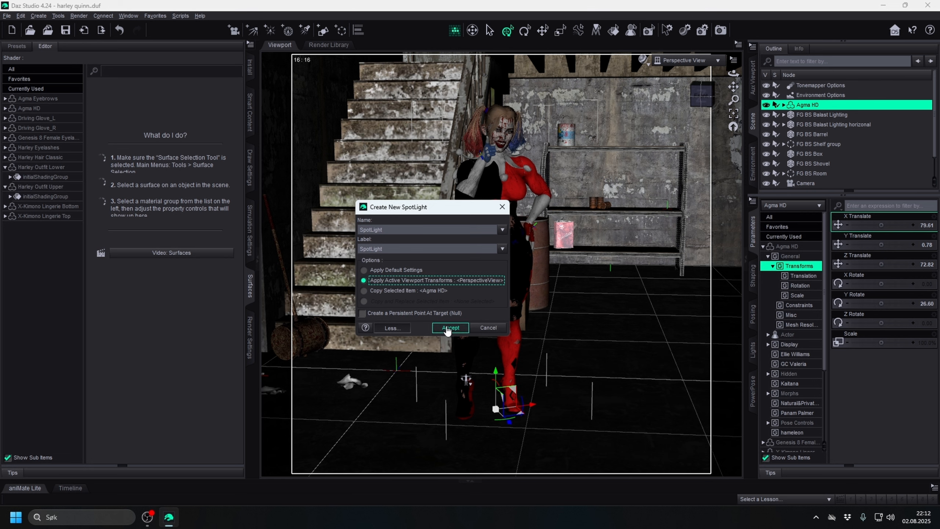
click(448, 328)
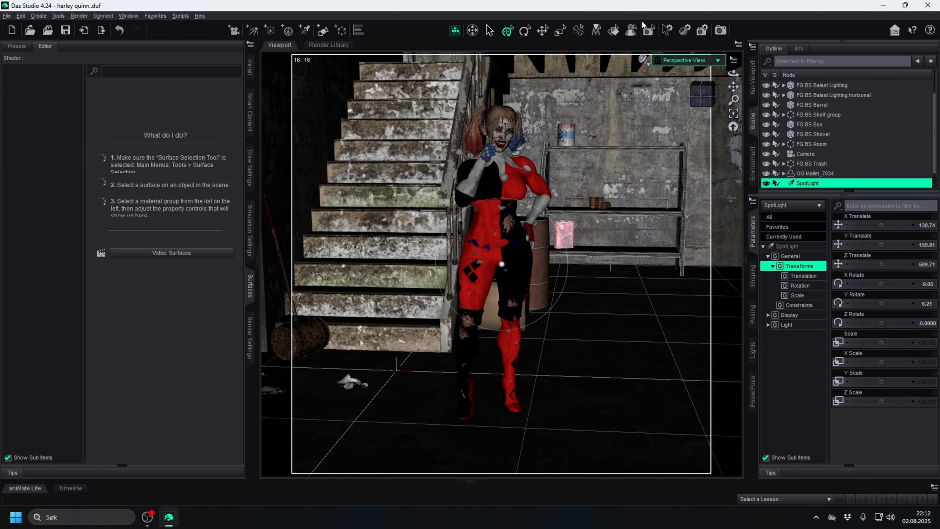
- Look through the SpotLight and move it toward the figure, to about X 115, Y 149, Z 379 with X Rotate 0.6 and Y Rotate 5.5
click(687, 60)
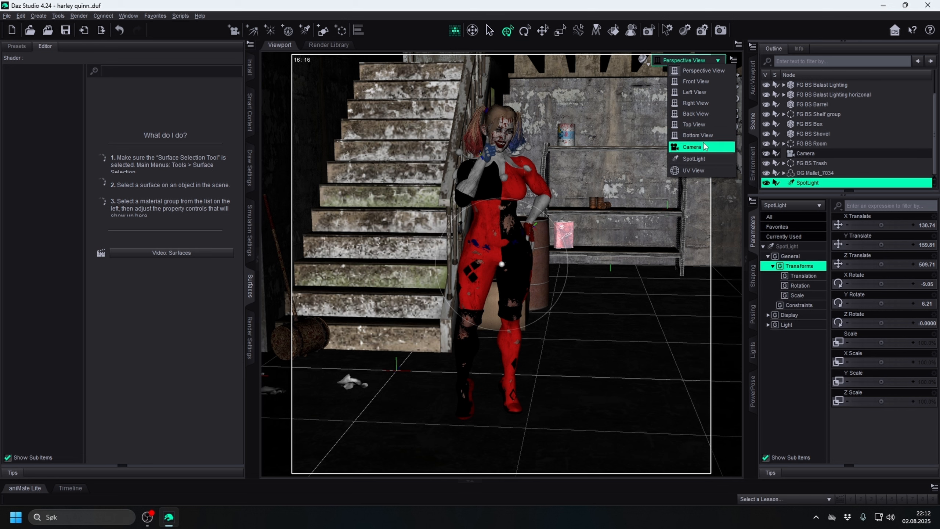
click(677, 157)
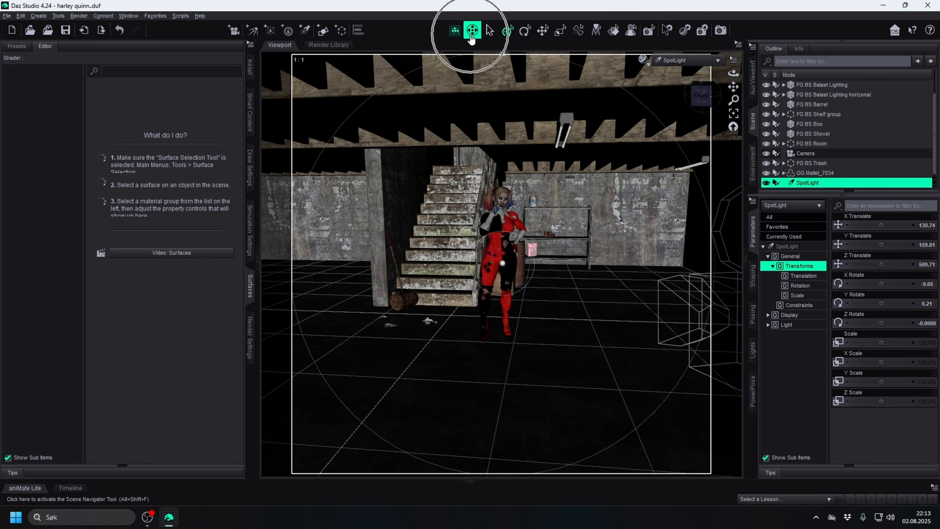
click(542, 31)
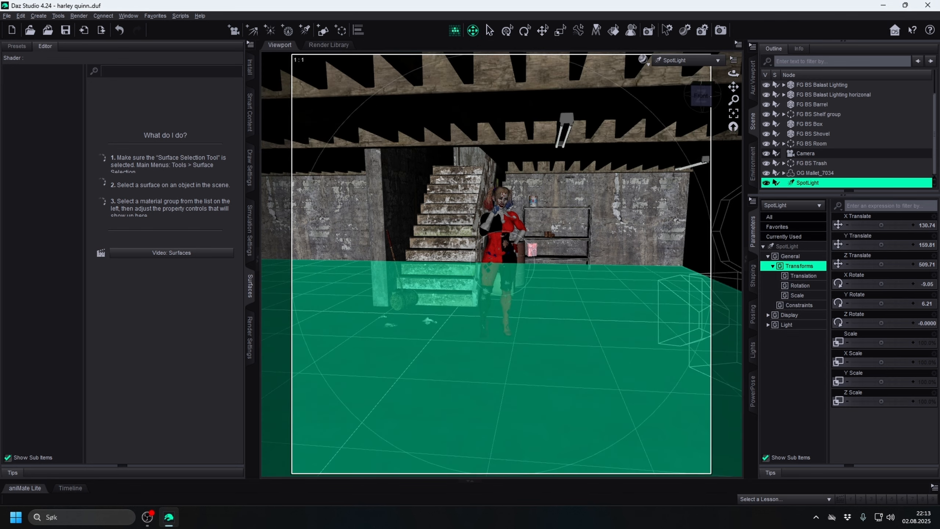
right_drag(542, 280, 538, 254)
scroll(540, 279, up, 5)
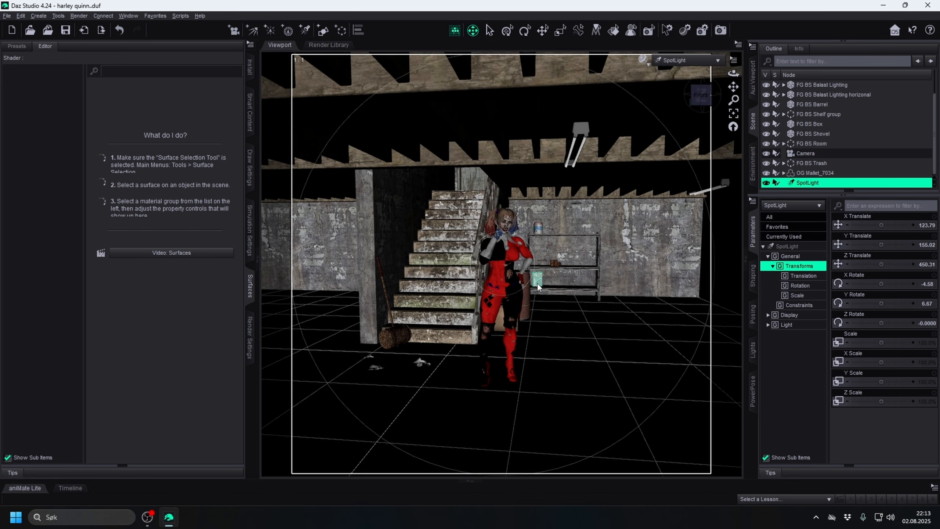
scroll(527, 295, up, 6)
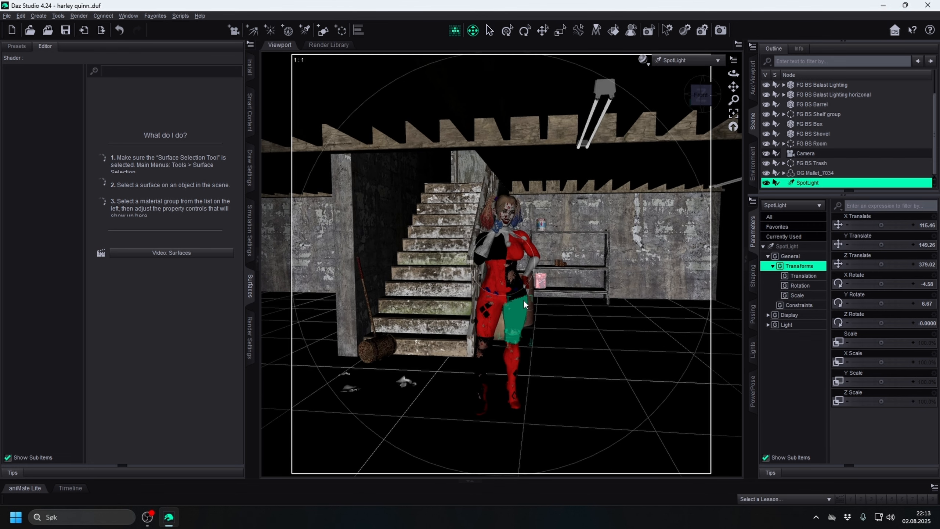
right_drag(520, 315, 525, 283)
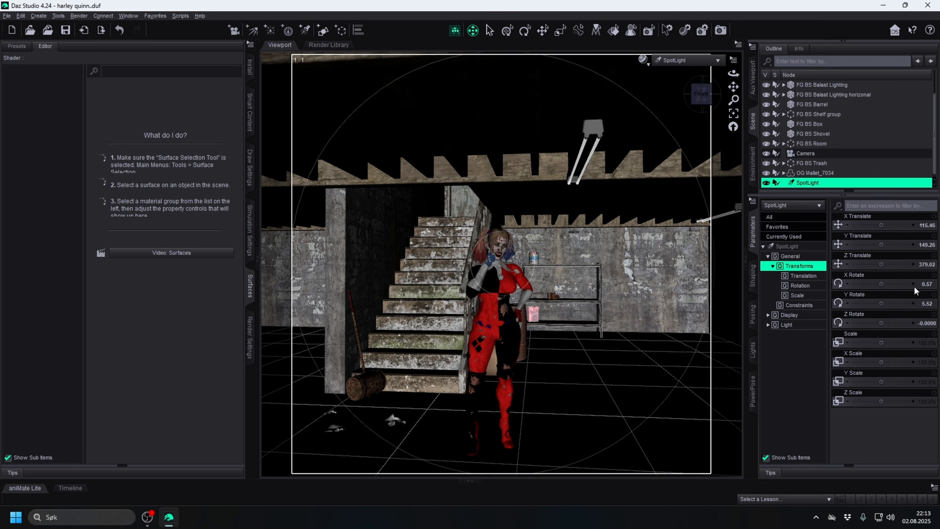
- Turn off Render Emitter for the SpotLight and set its Light Geometry to Rectangle
click(795, 326)
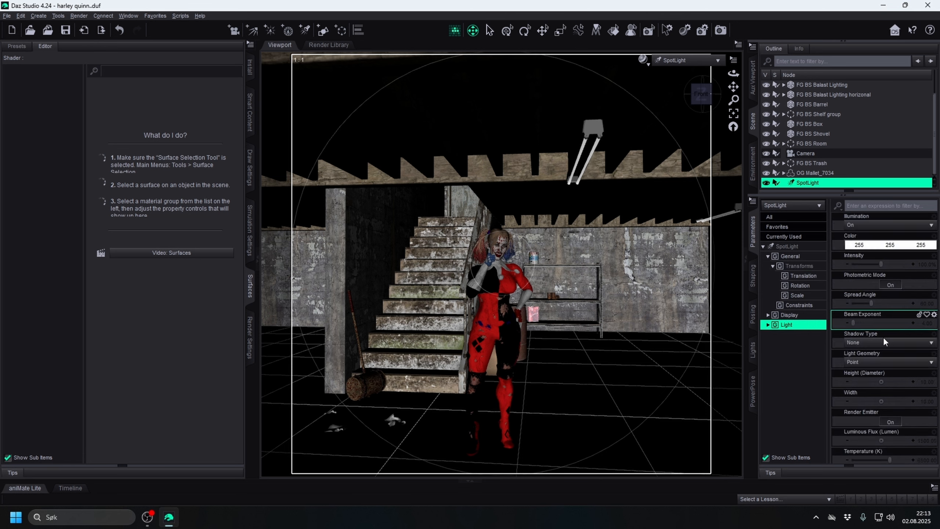
click(891, 423)
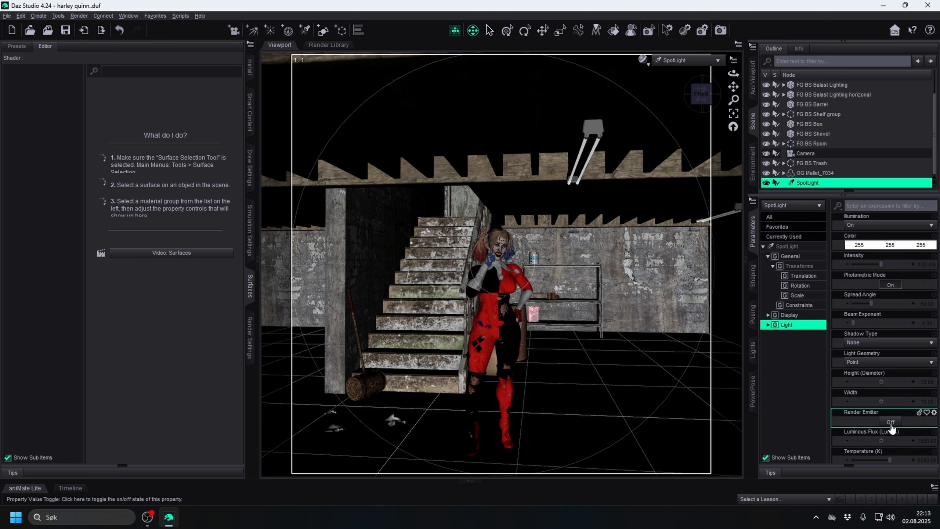
click(884, 367)
click(883, 366)
- Set the rectangular SpotLight's Height (Diameter) to 200 and its Width to 100
click(876, 380)
click(921, 382)
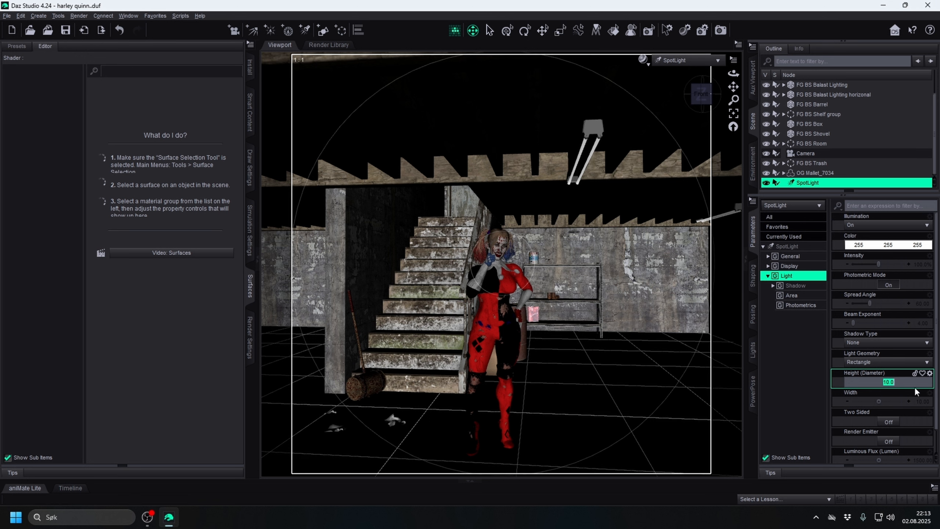
text(200)
key(Return)
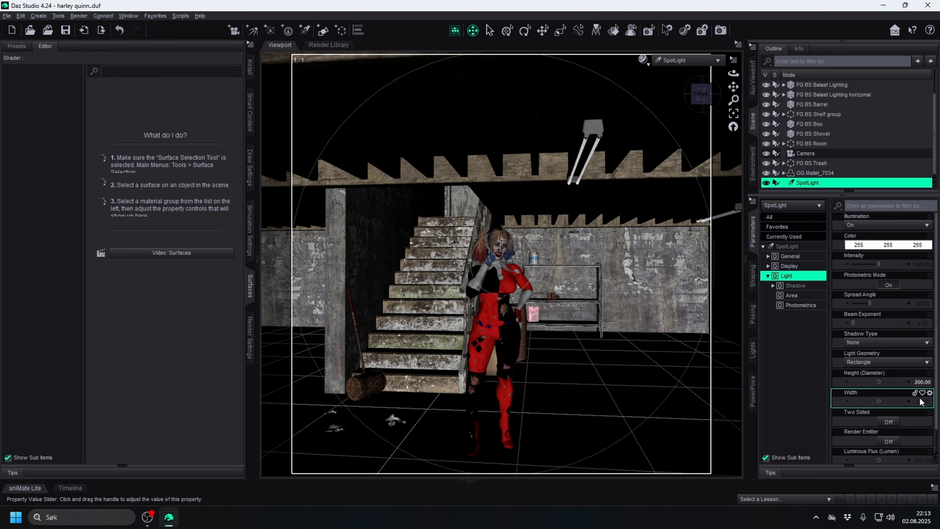
click(921, 404)
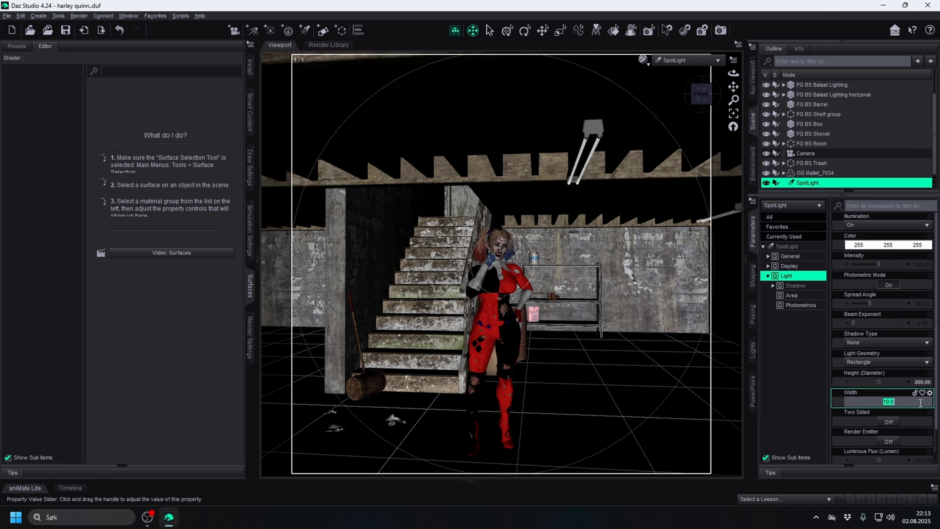
text(100)
key(Return)
- Set the SpotLight's Luminous Flux to 70000 lumens
scroll(912, 426, down, 1)
click(912, 438)
text(70)
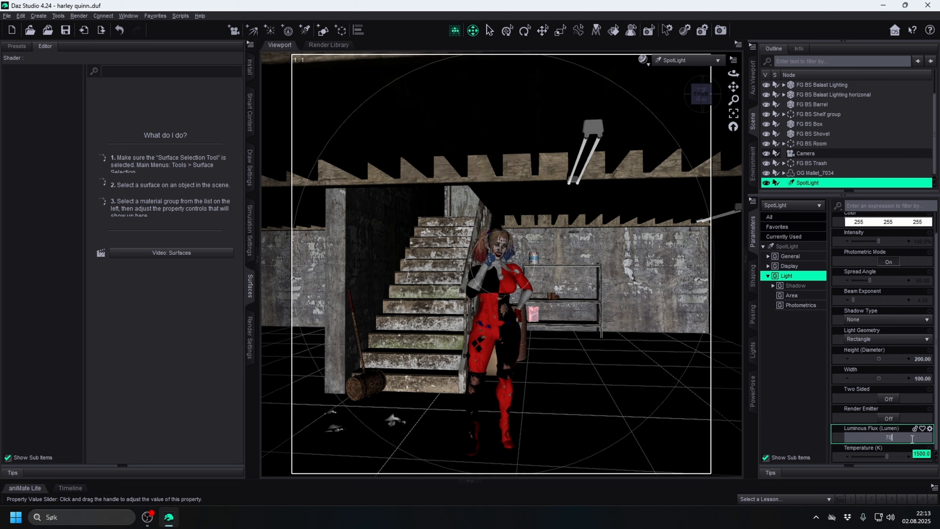
text(000)
key(Return)
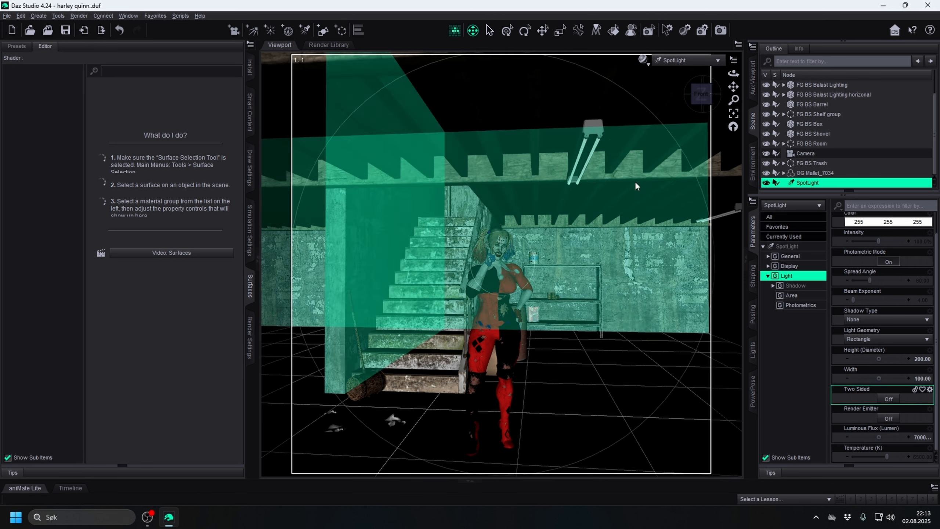
- Give the SpotLight a pale blue color with RGB values 225, 242, 255
scroll(884, 296, up, 1)
click(889, 245)
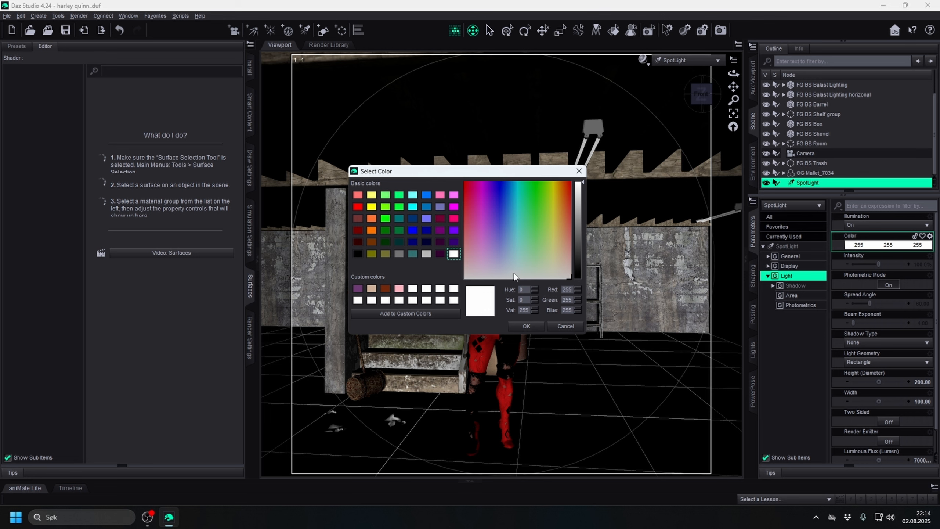
click(509, 267)
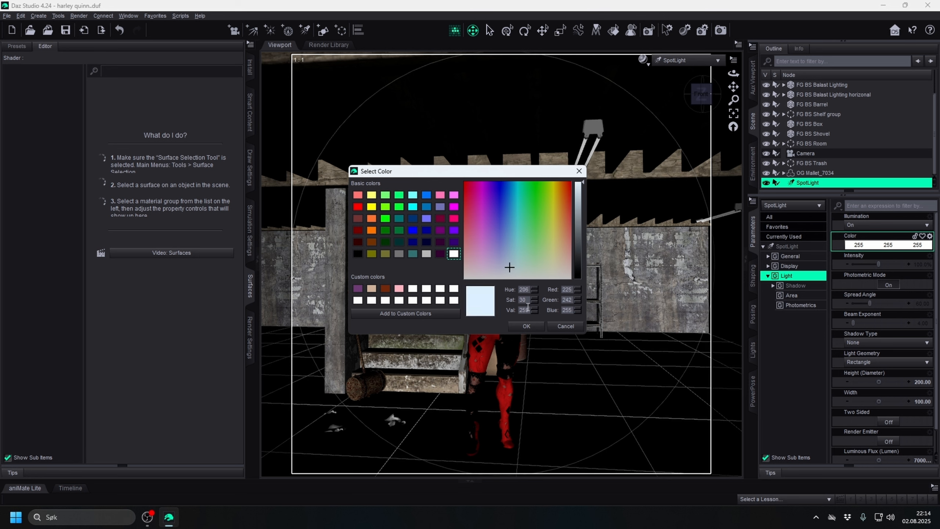
click(527, 326)
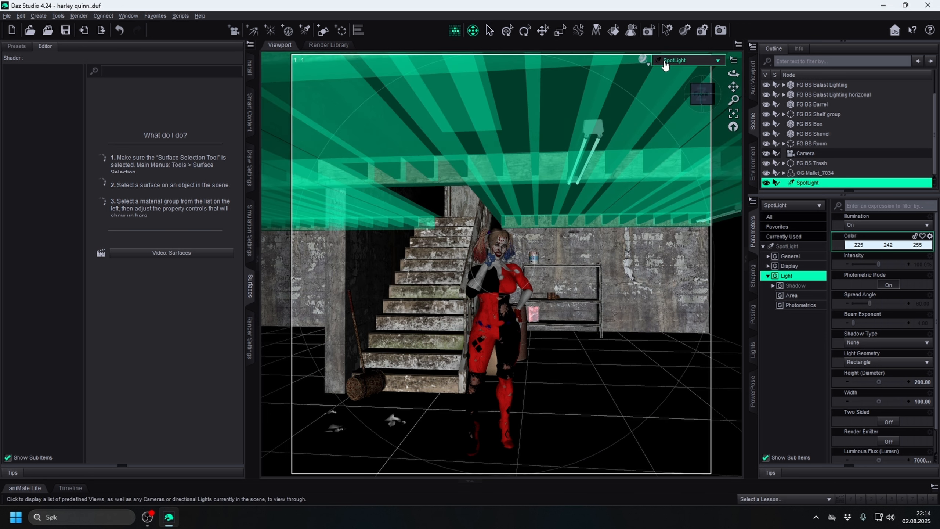
- Preview the Camera view in NVIDIA Iray and compare the lighting with the SpotLight hidden and shown
click(667, 62)
click(655, 145)
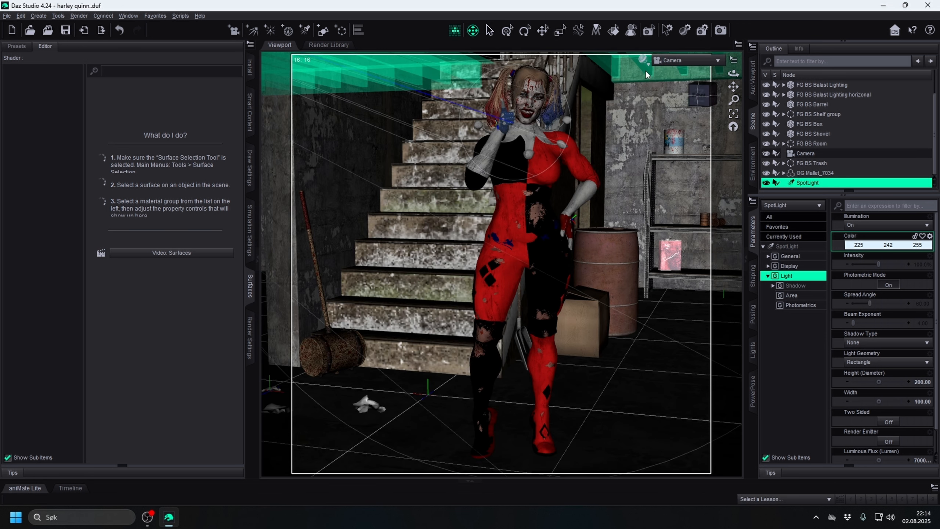
click(644, 65)
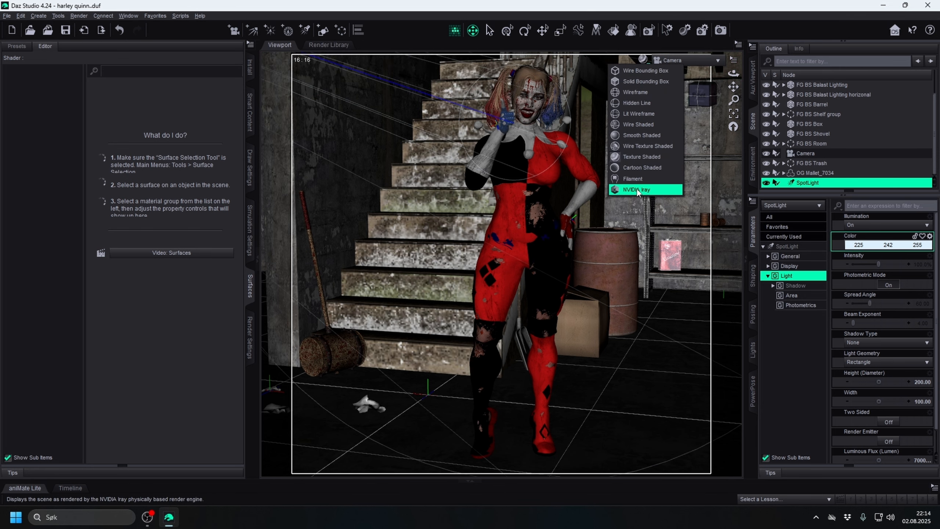
click(637, 190)
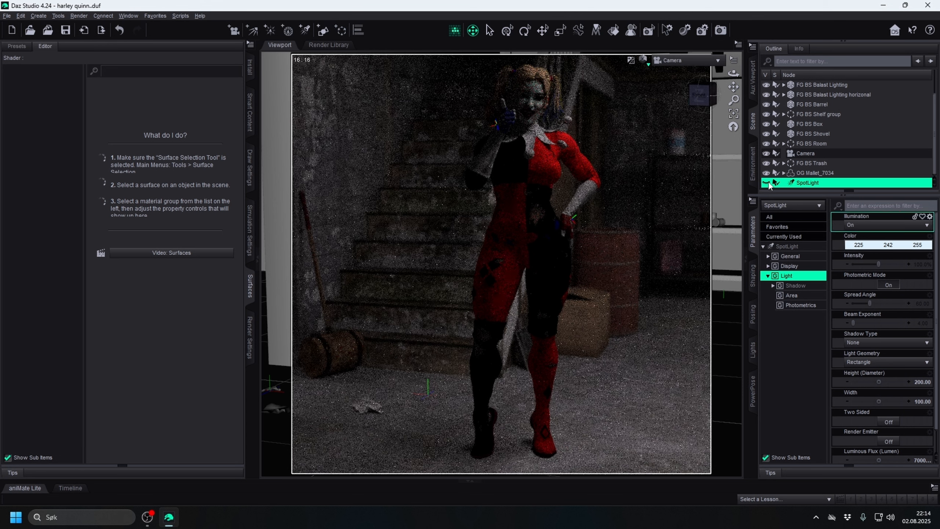
click(766, 183)
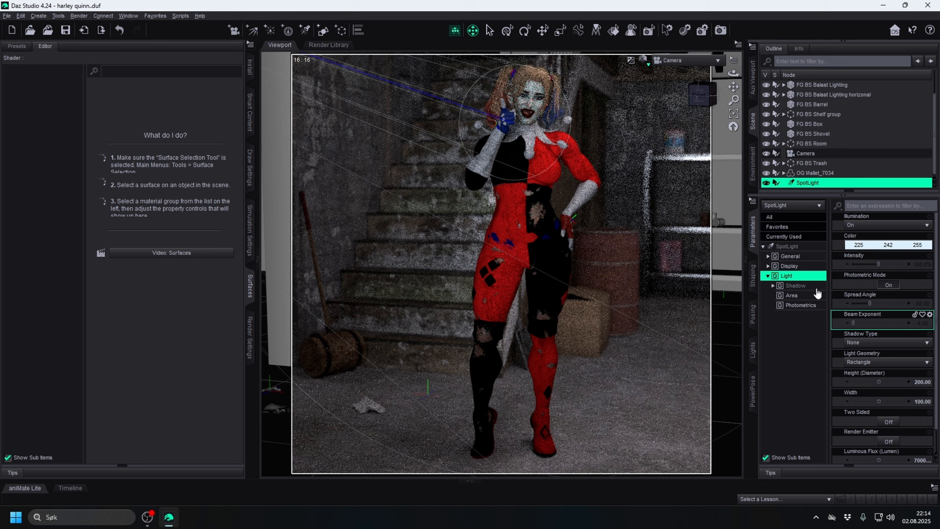
- Try a lower Luminous Flux of 55000 lumens on the SpotLight
click(922, 457)
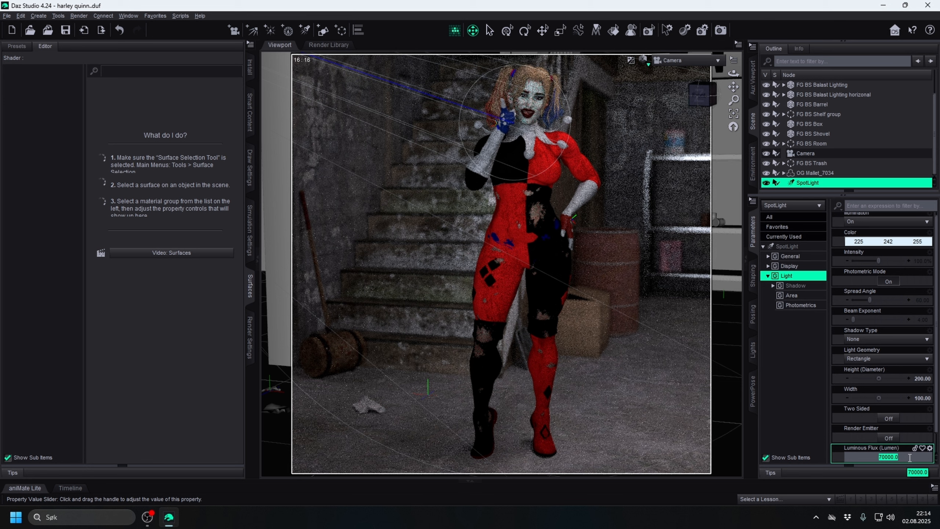
text(55000)
key(Return)
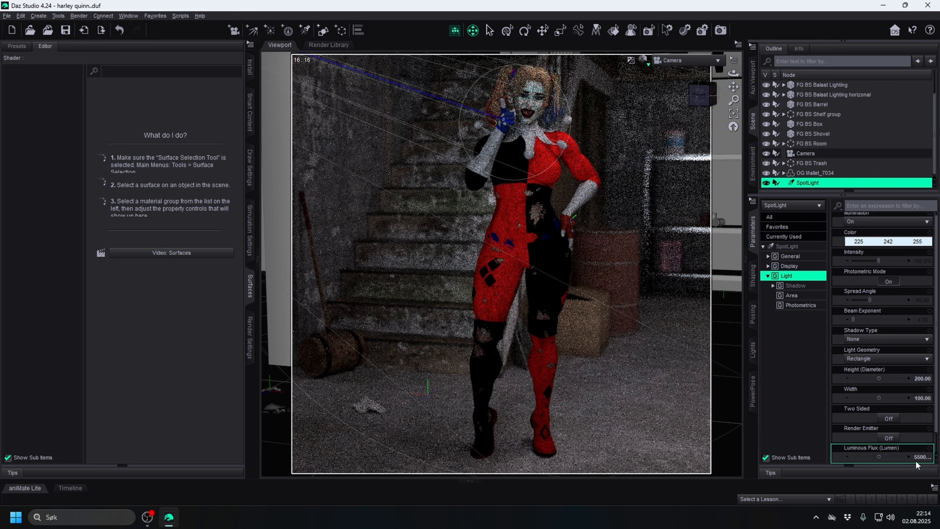
- Set the SpotLight's Luminous Flux to 60000 lumens
click(921, 457)
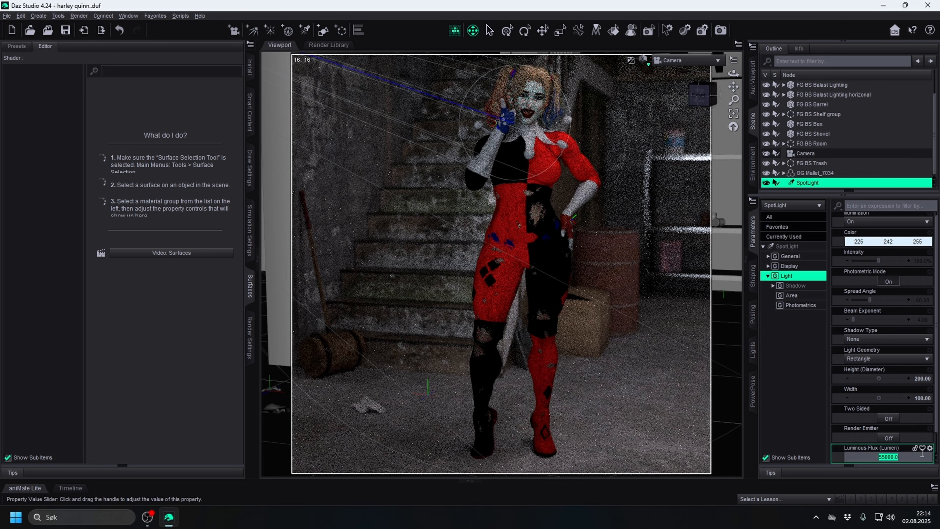
text(60000)
key(Return)
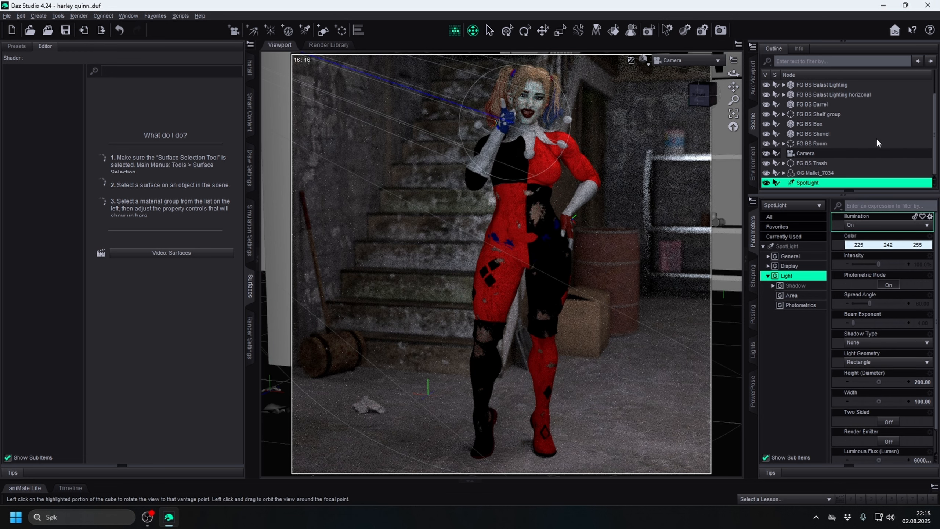
- Return the Camera view from Iray to Texture Shaded and collapse the items in the scene list
click(644, 59)
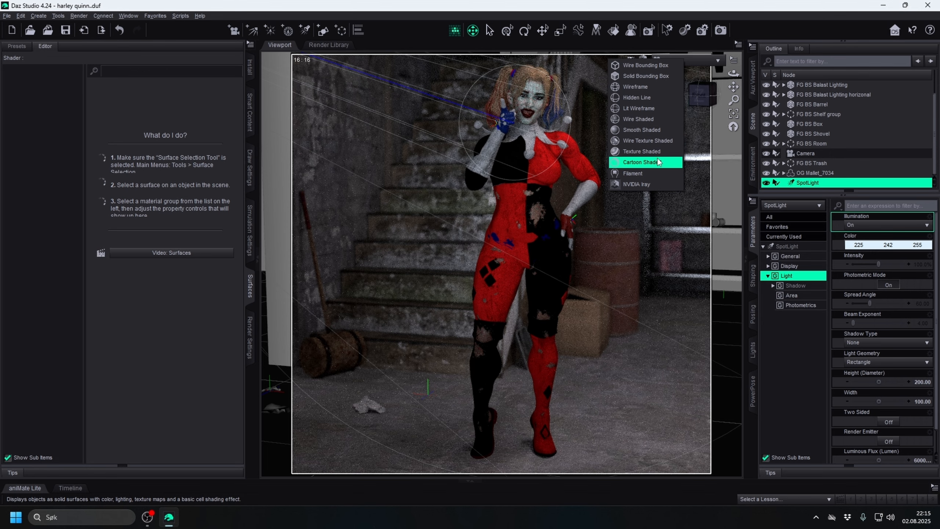
click(652, 162)
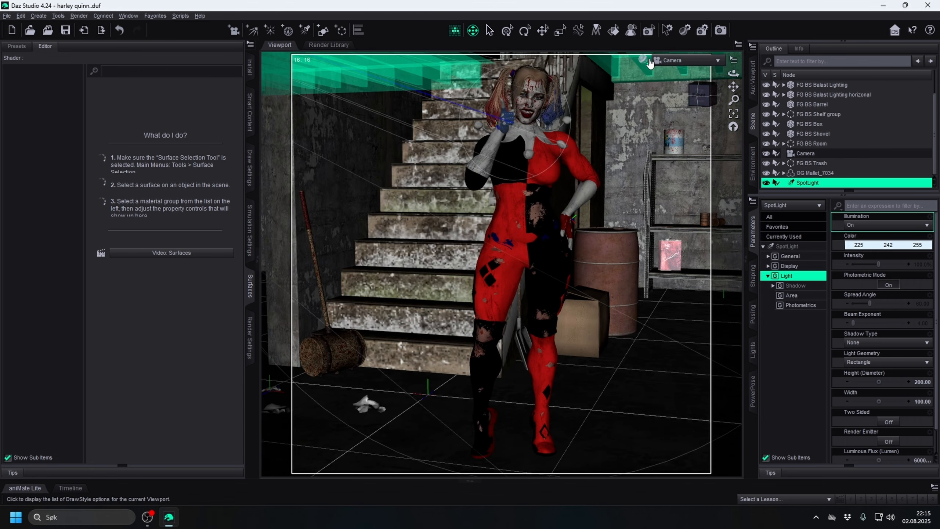
right_click(866, 136)
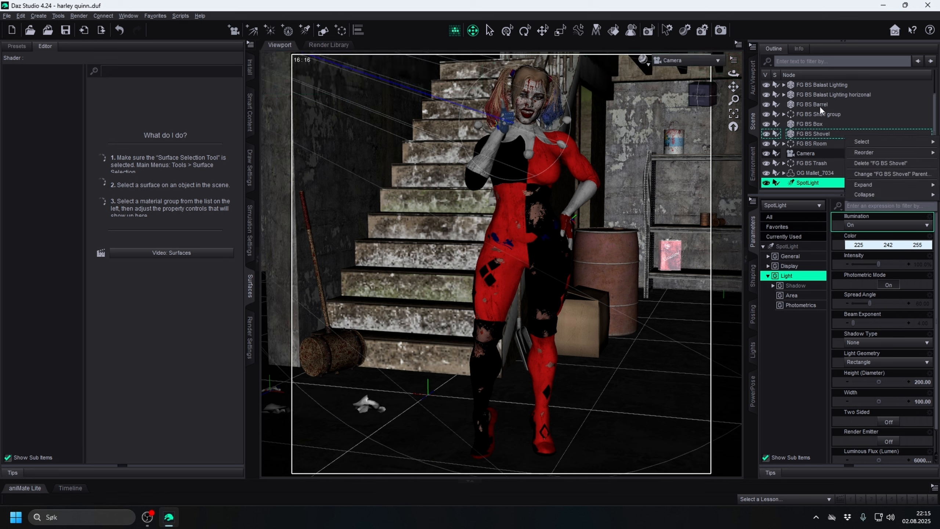
mouse_move(875, 198)
click(822, 196)
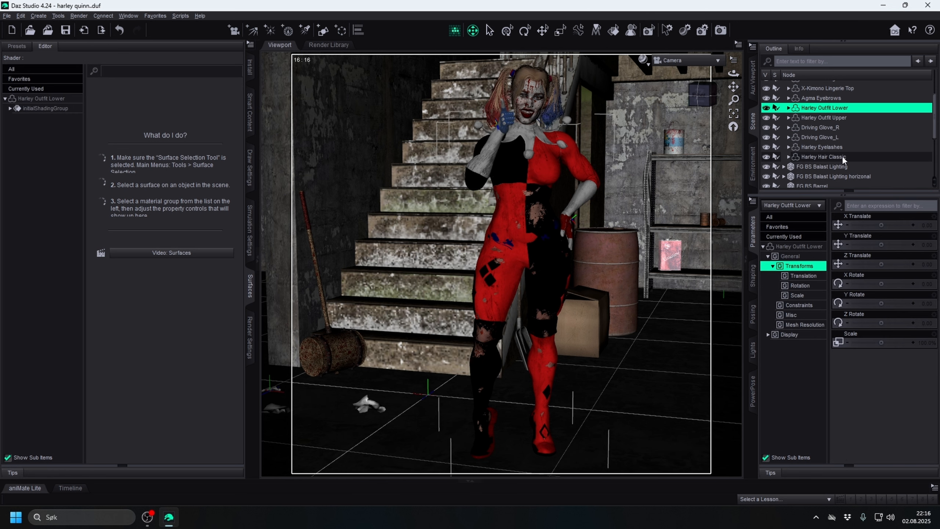
- Undo the removal of the X-Kimono Lingerie Top and Bottom and make the X-Kimono Lingerie Bottom visible
scroll(812, 143, down, 3)
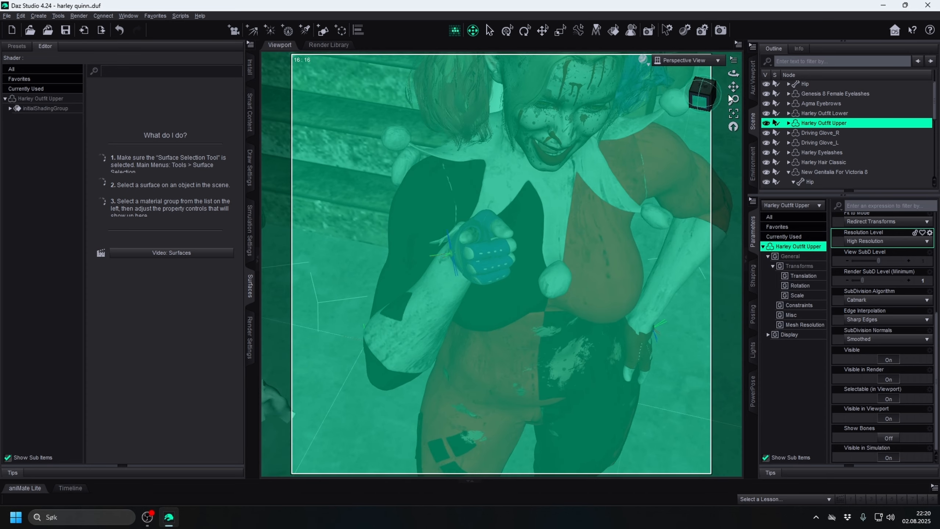
drag(732, 86, 732, 102)
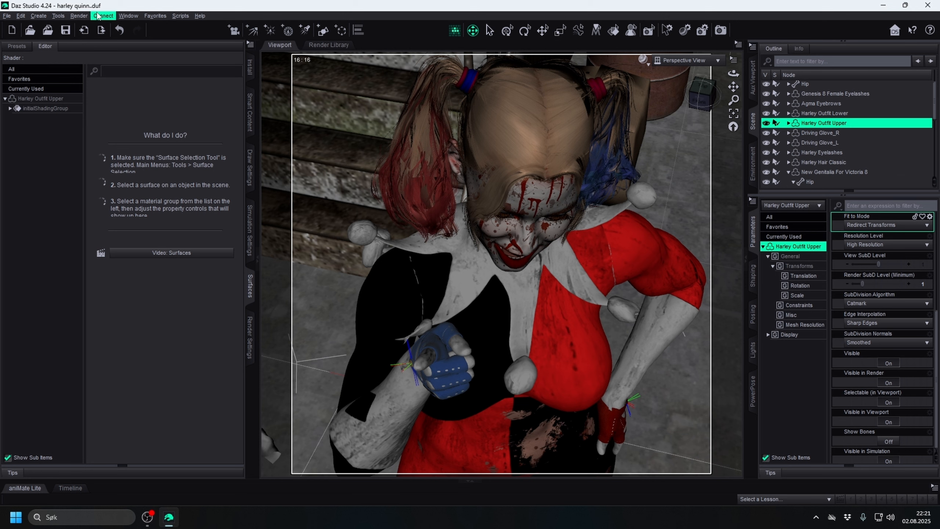
click(120, 30)
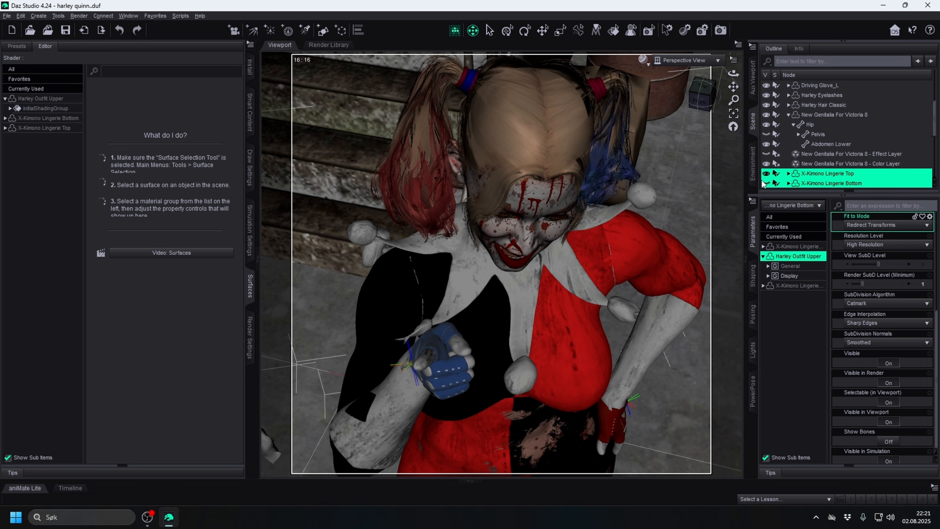
click(766, 184)
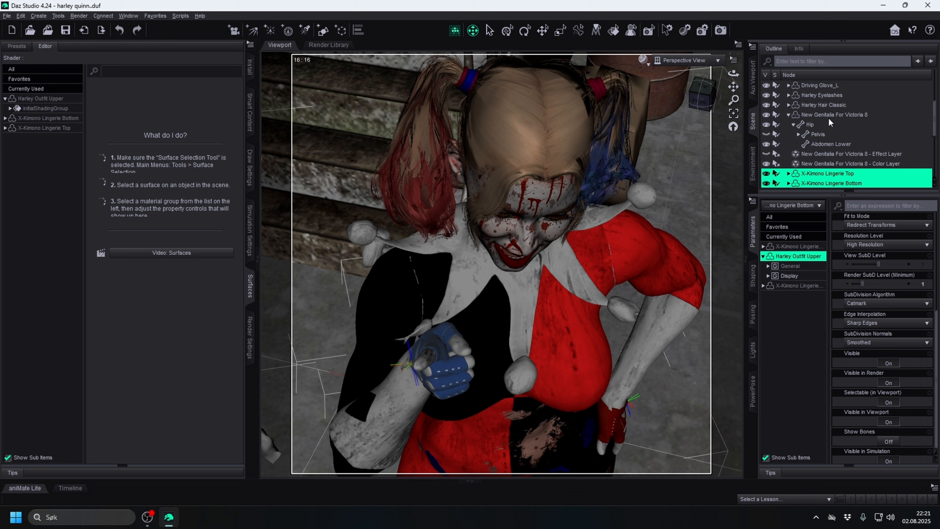
- Add a smoothing modifier to the selected Harley Outfit Upper and X-Kimono Lingerie items, dismissing the resulting notice
scroll(826, 103, up, 3)
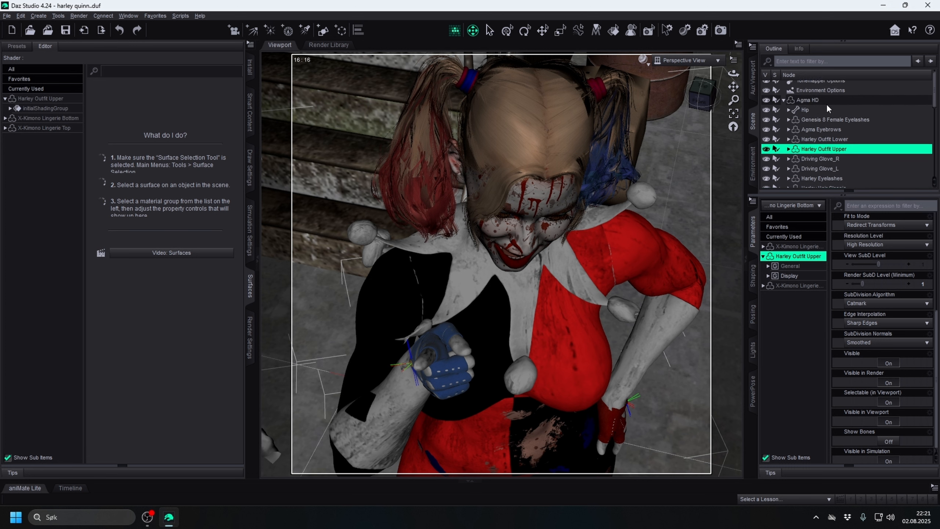
click(34, 17)
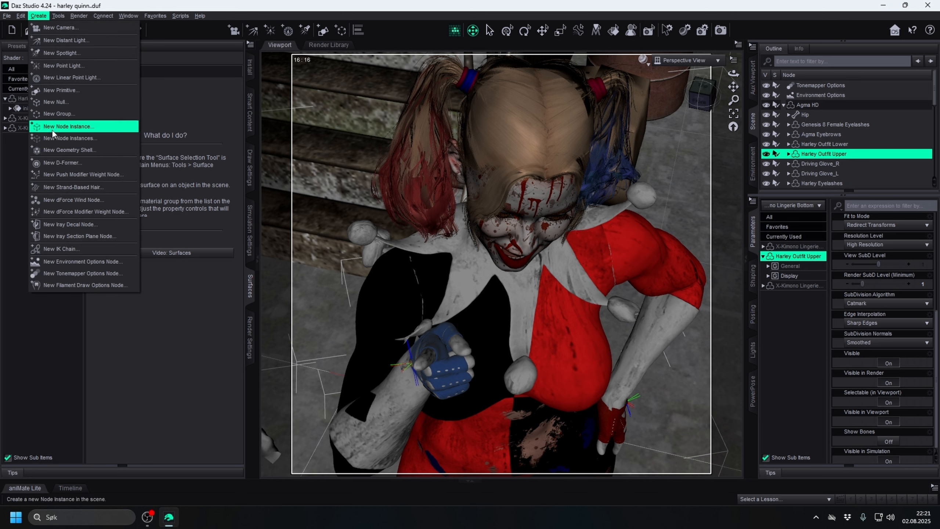
mouse_move(6, 16)
mouse_move(49, 94)
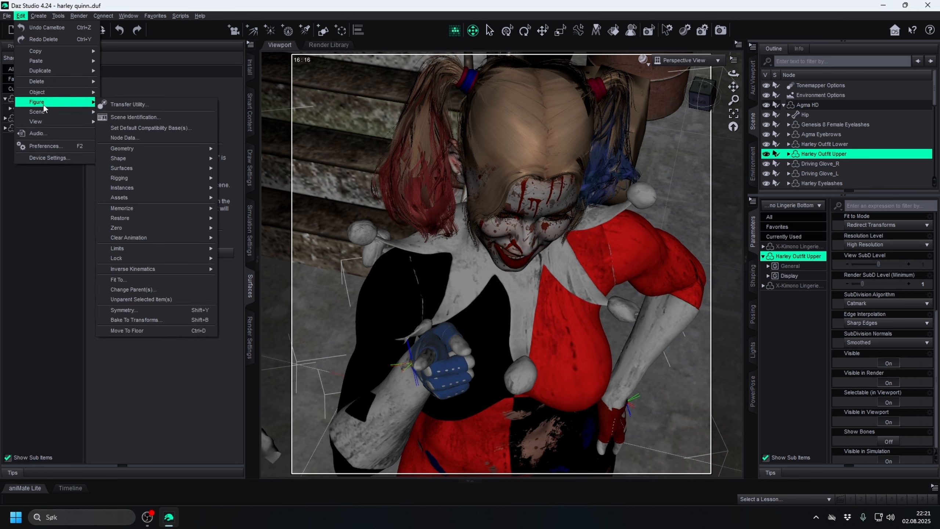
mouse_move(174, 163)
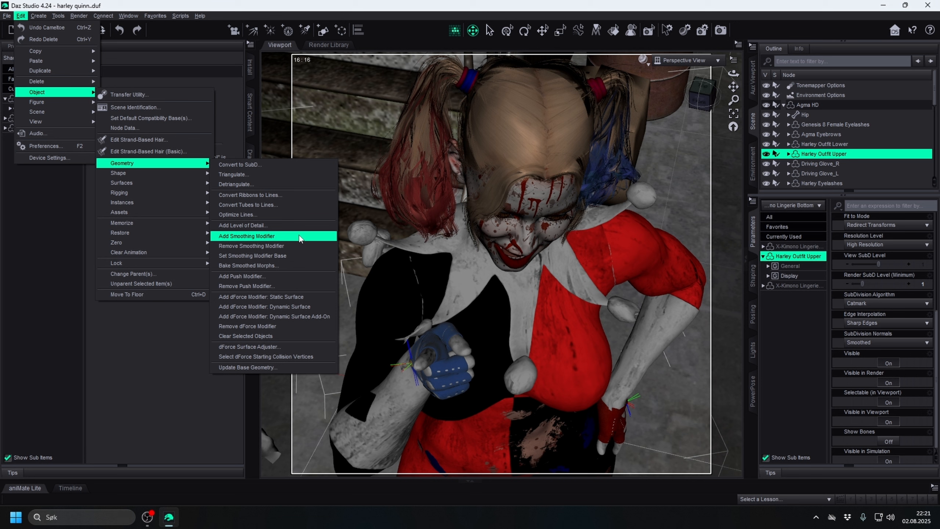
click(269, 238)
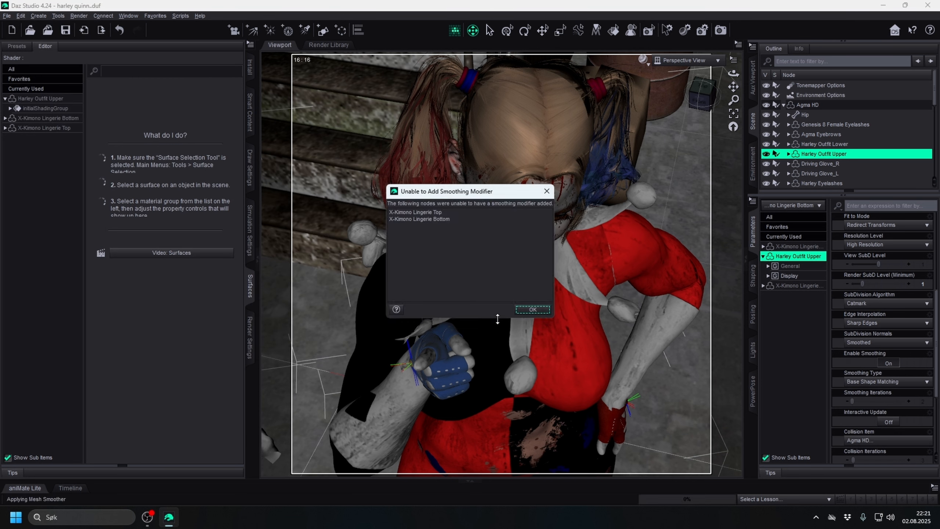
click(536, 311)
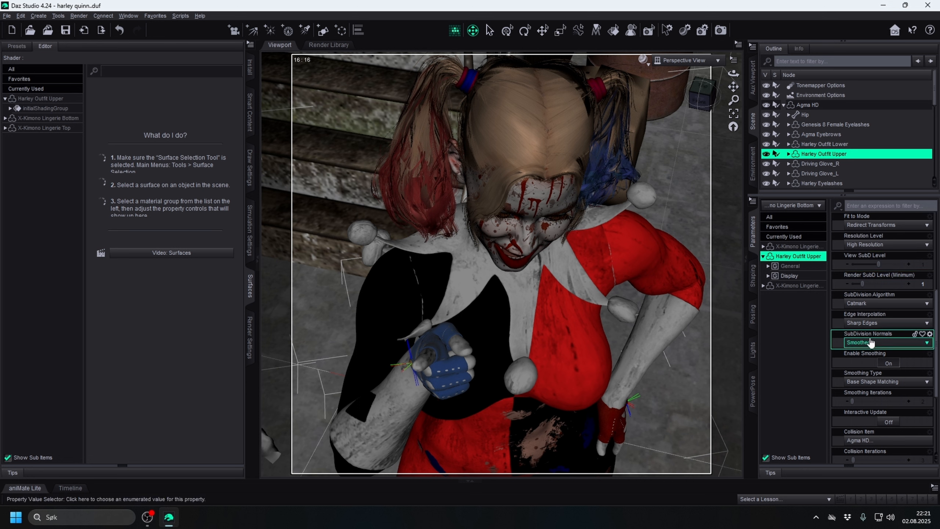
- Set the Mesh Smoothing Iterations of Harley Outfit Upper to 10
click(796, 269)
click(804, 314)
click(928, 264)
drag(891, 264, 920, 271)
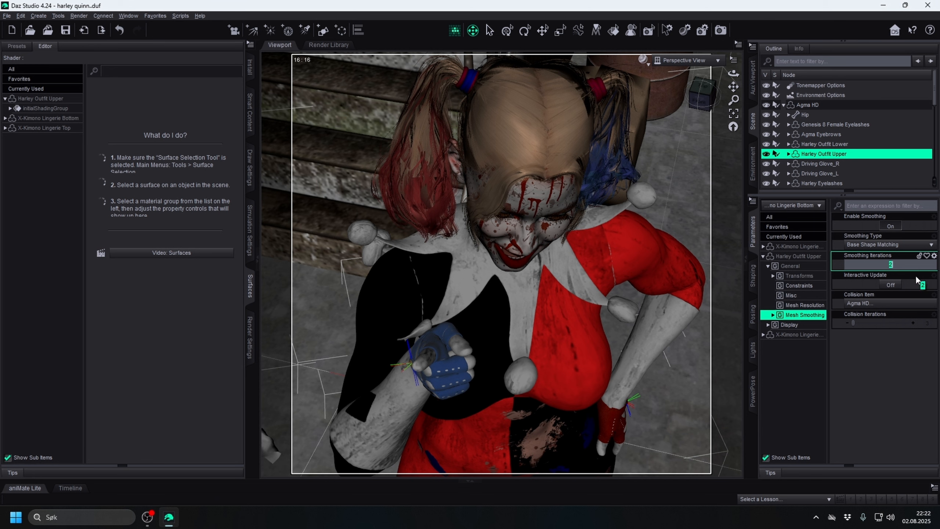
text(10)
key(Return)
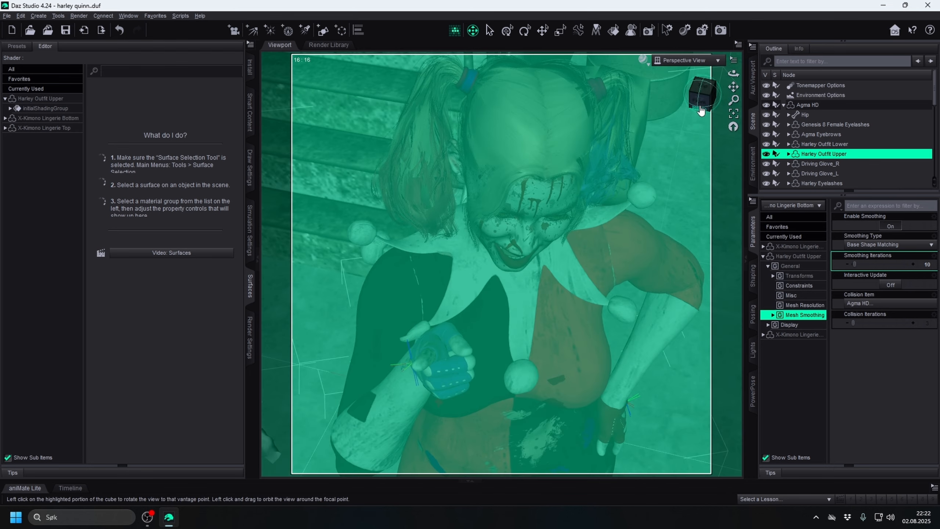
- Undo and redo the last Smoothing Iterations change to compare the outfit's chest area from below
drag(700, 105, 702, 75)
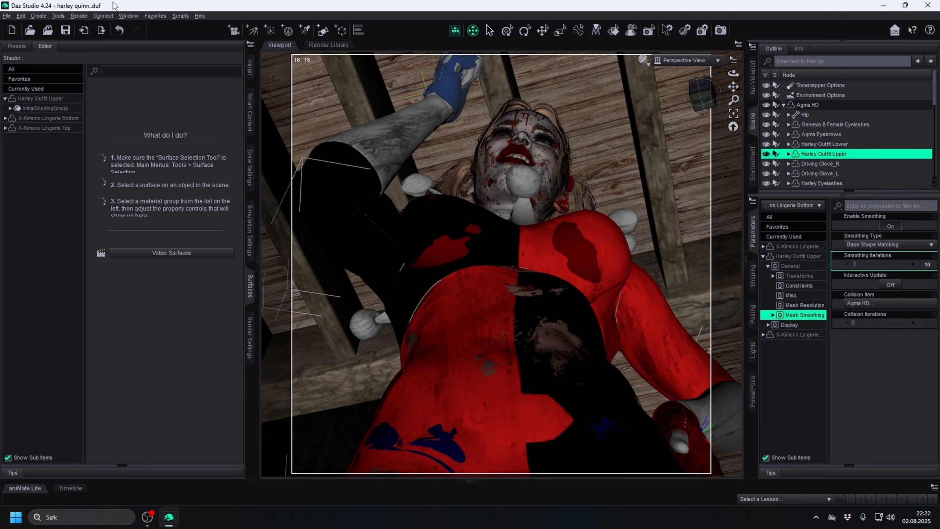
click(120, 30)
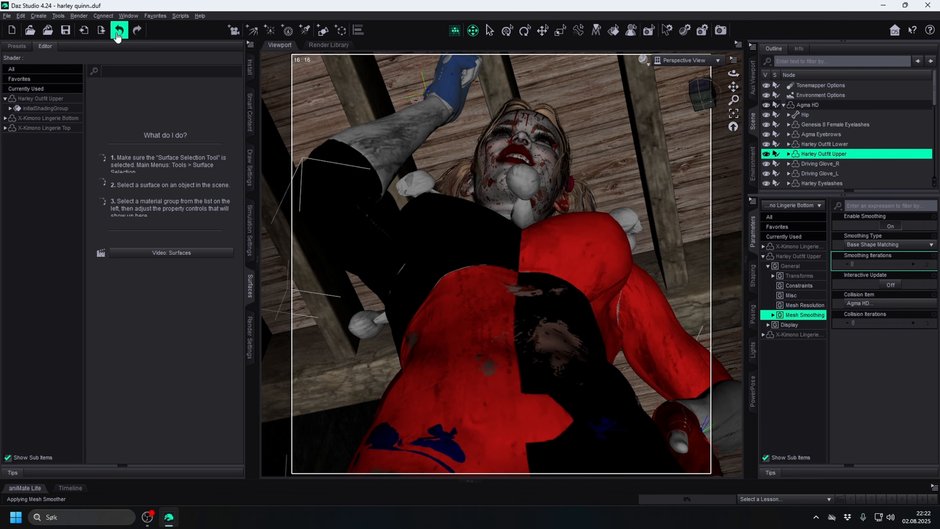
click(137, 32)
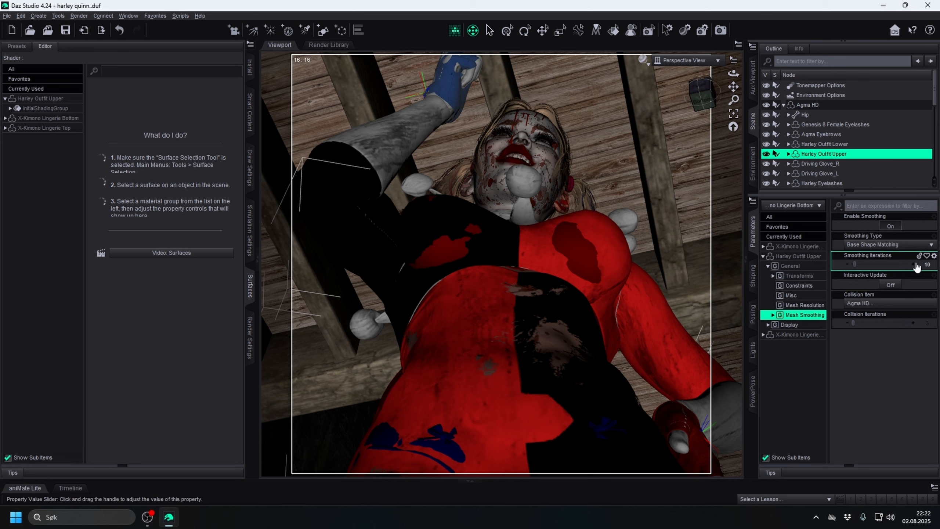
- Raise the Smoothing Iterations of Harley Outfit Upper to 13 and check the chest area from the front
click(914, 264)
click(914, 264)
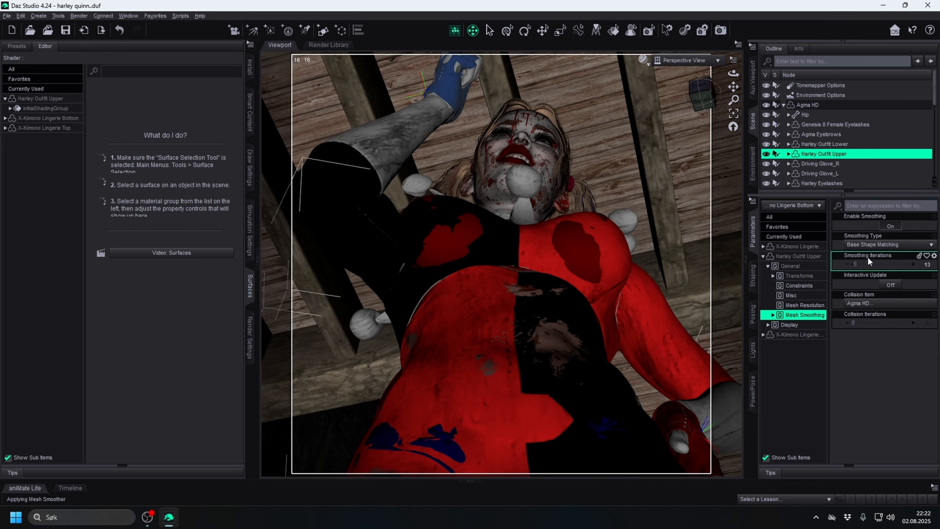
click(701, 94)
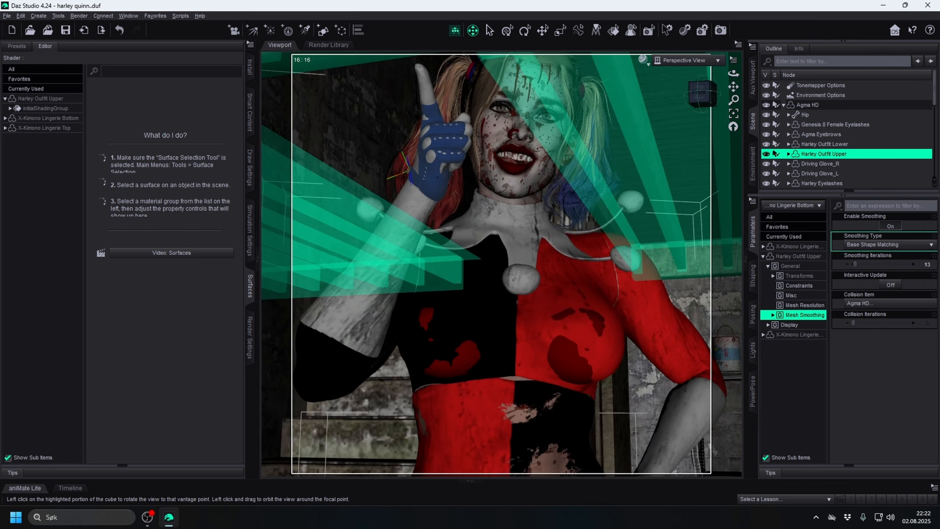
drag(702, 95, 702, 106)
drag(734, 87, 727, 40)
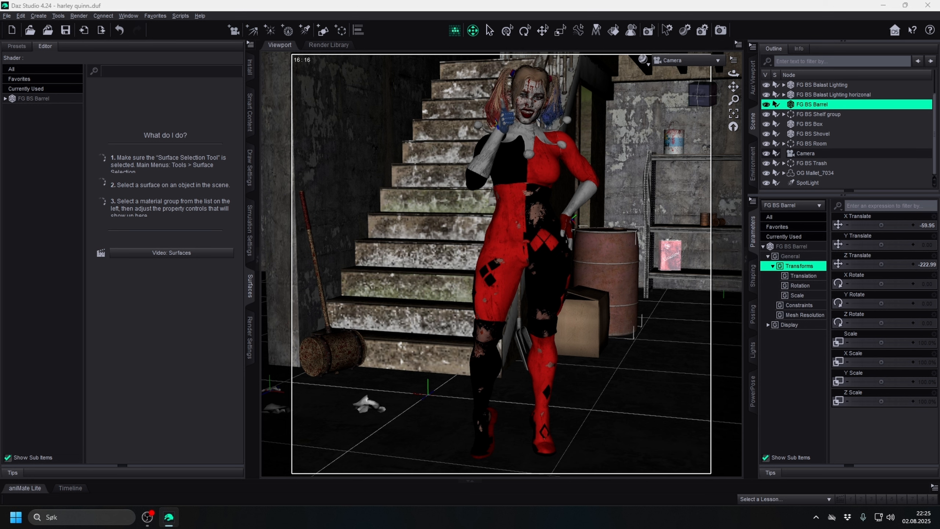
- Show the Content Library pane and place it between Smart Content and Draw Settings
click(250, 398)
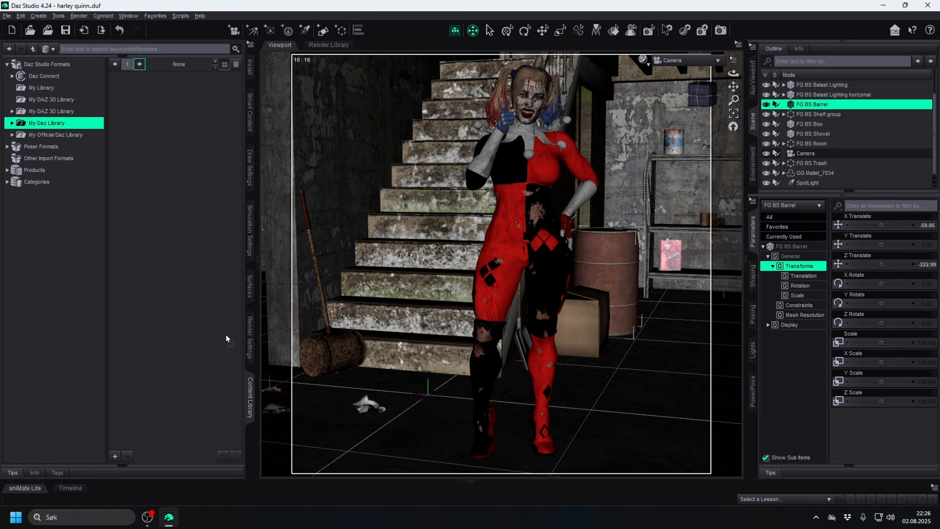
drag(248, 142, 248, 139)
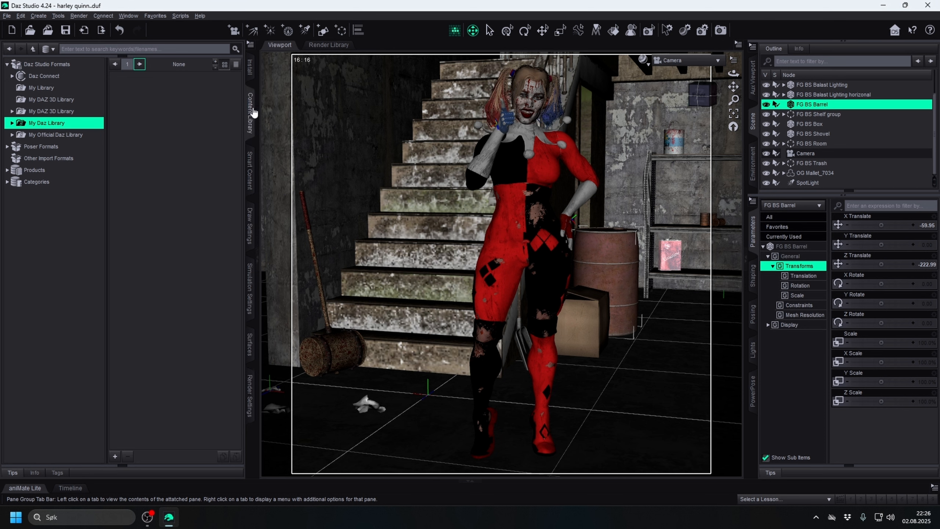
drag(251, 165, 251, 169)
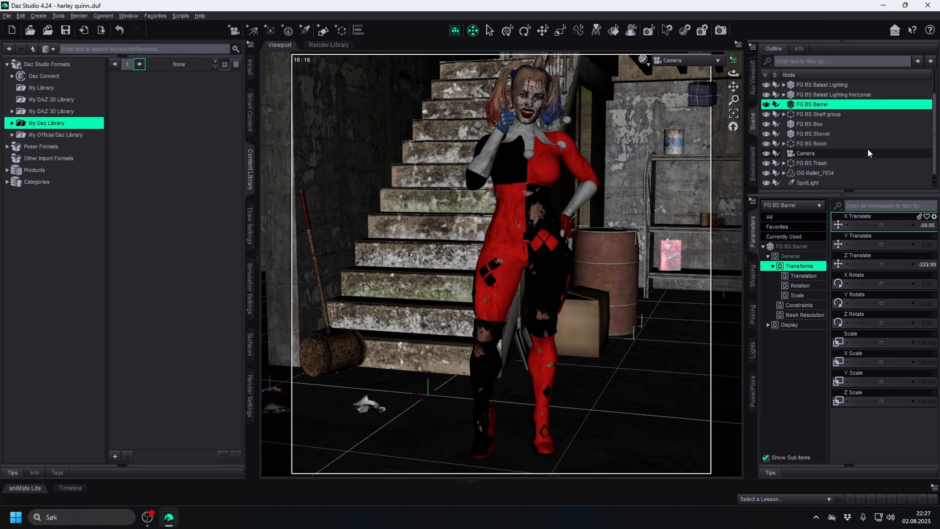
- Activate the Node Selection tool and render the scene through the Camera, stopping the render shortly before completion
click(596, 31)
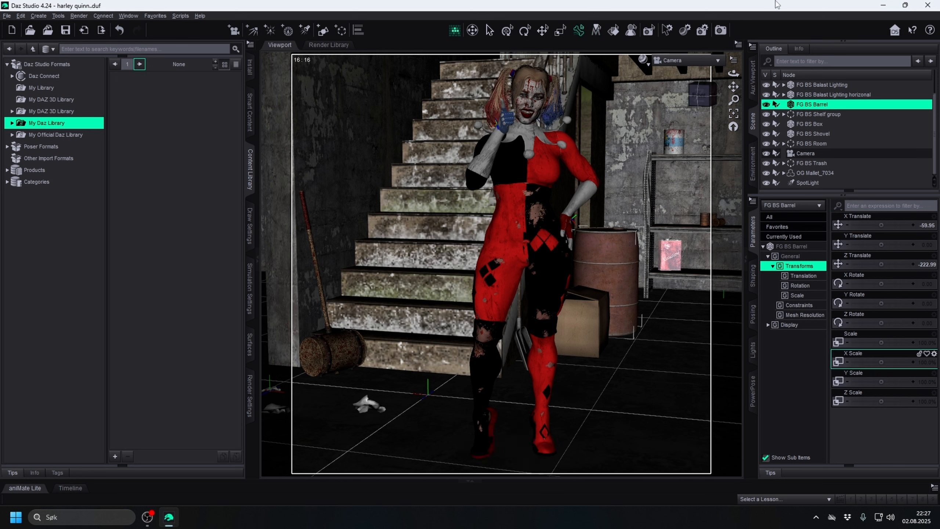
key(alt+shift+a)
key(alt+shift+s)
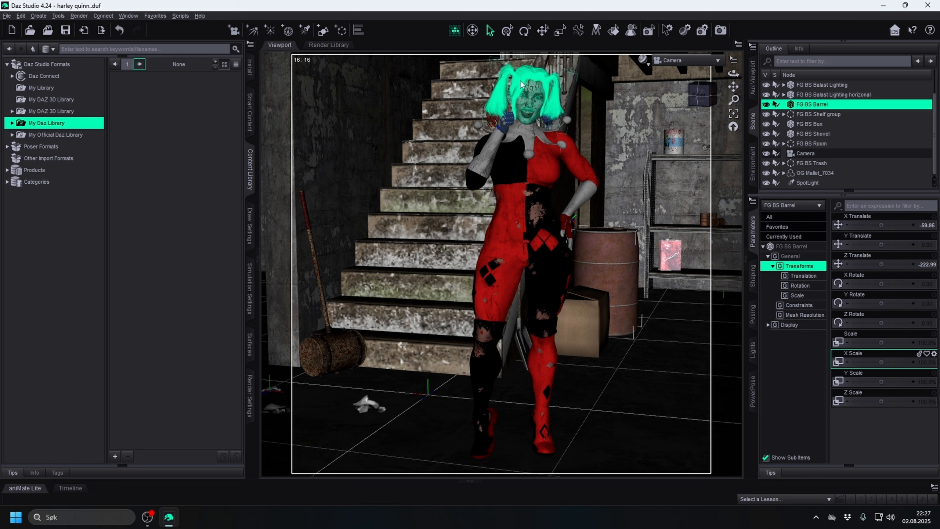
click(726, 35)
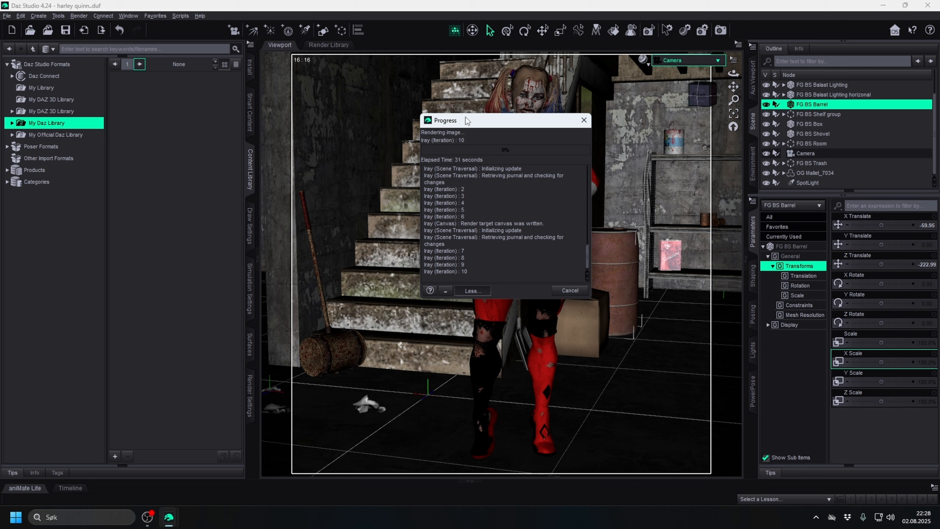
mouse_move(467, 121)
mouse_down()
mouse_move(486, 115)
mouse_move(485, 100)
mouse_move(483, 128)
mouse_move(469, 129)
mouse_up()
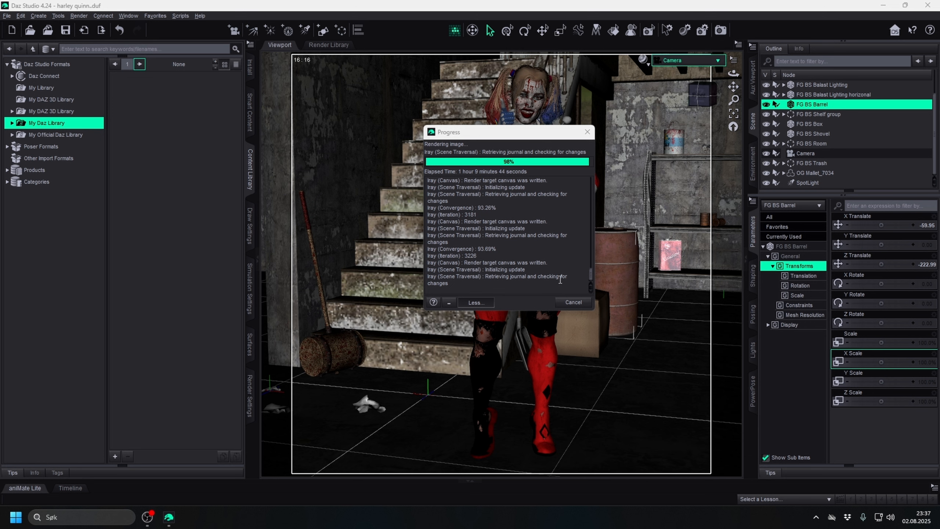
click(573, 302)
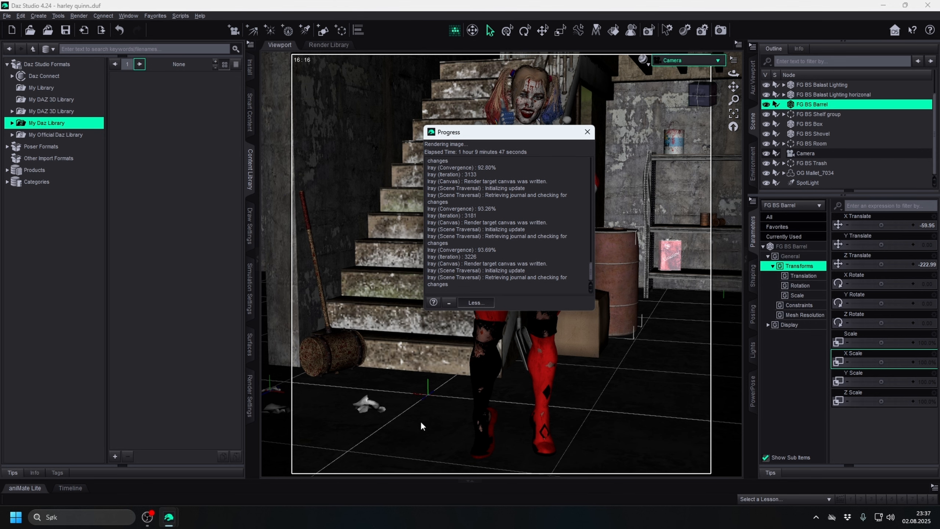